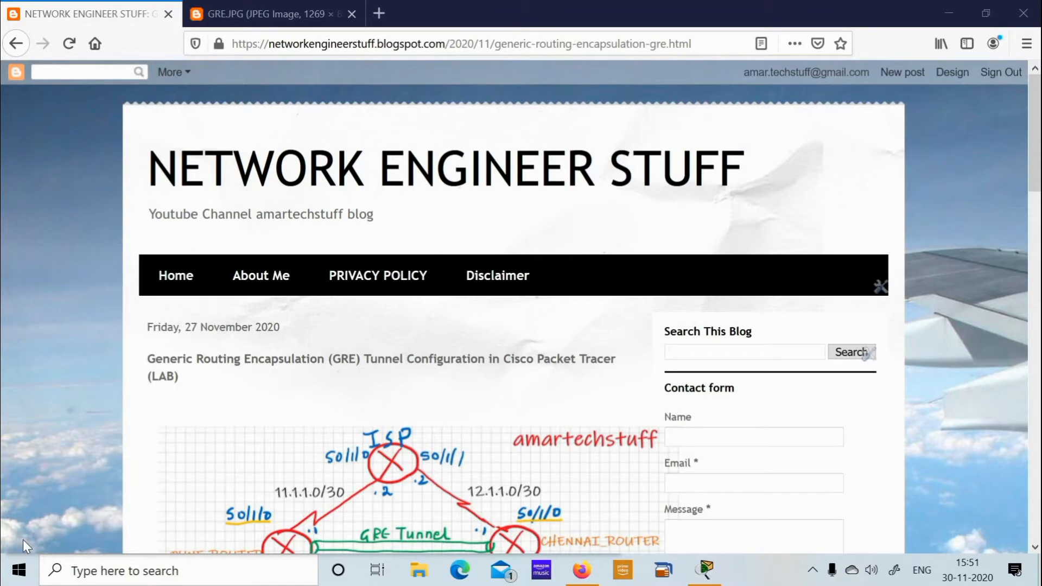
Read the blog post's title and review its GRE tunnel topology diagram.
scroll(280, 257, down, 3)
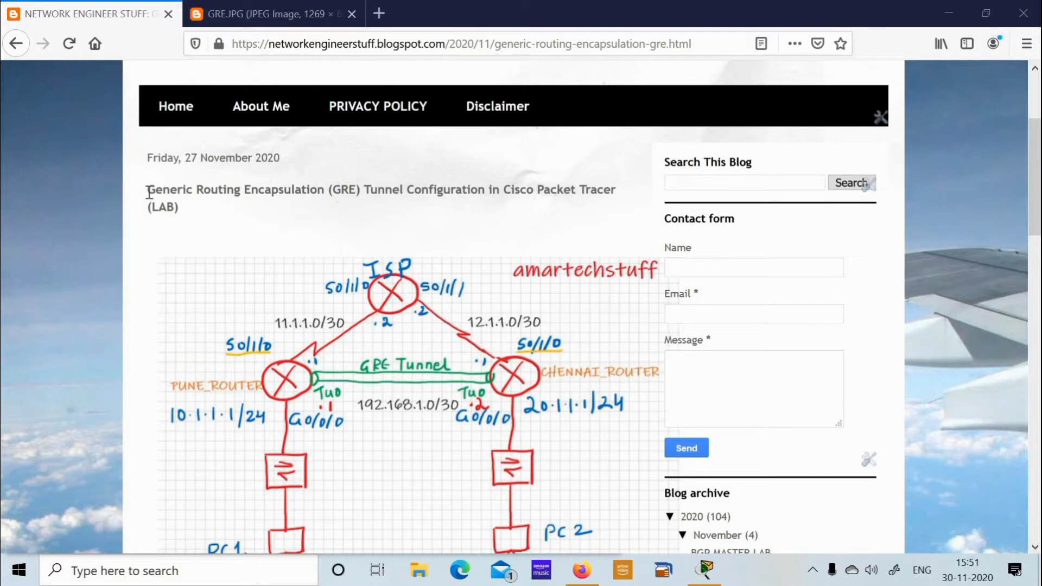
drag(148, 190, 325, 184)
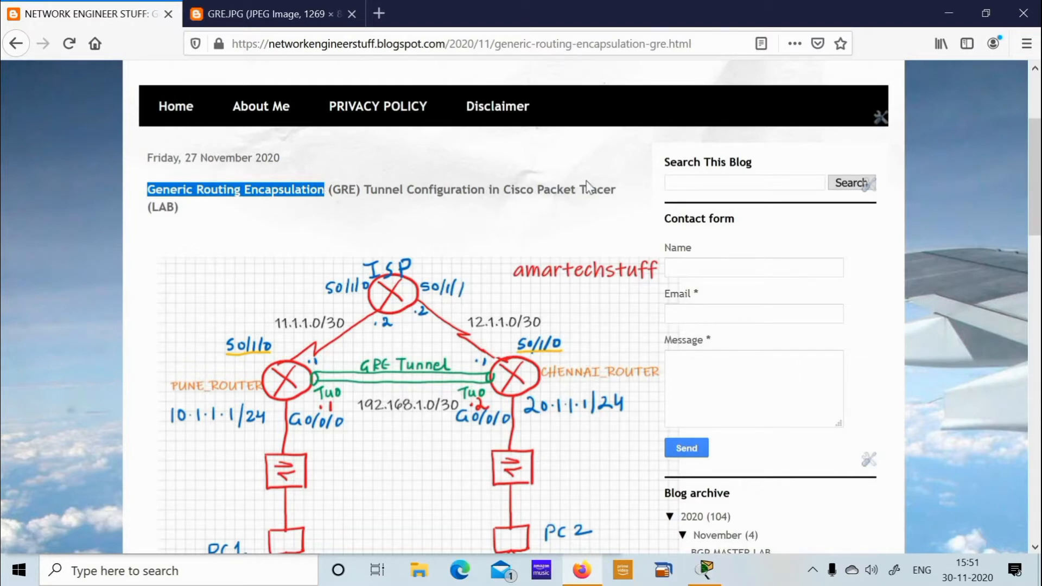
double_click(526, 191)
drag(613, 192, 613, 192)
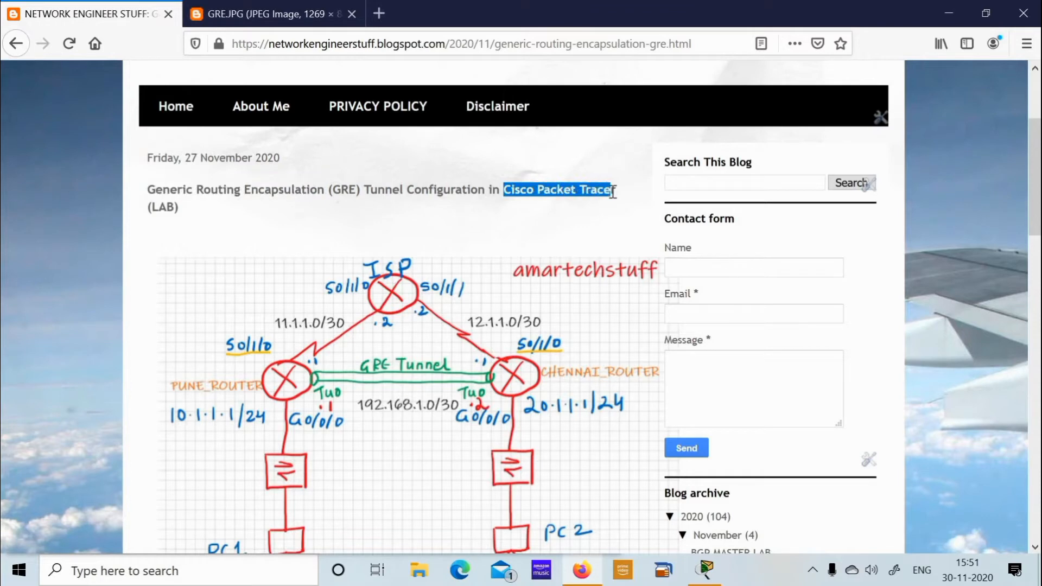
click(510, 223)
scroll(512, 225, down, 3)
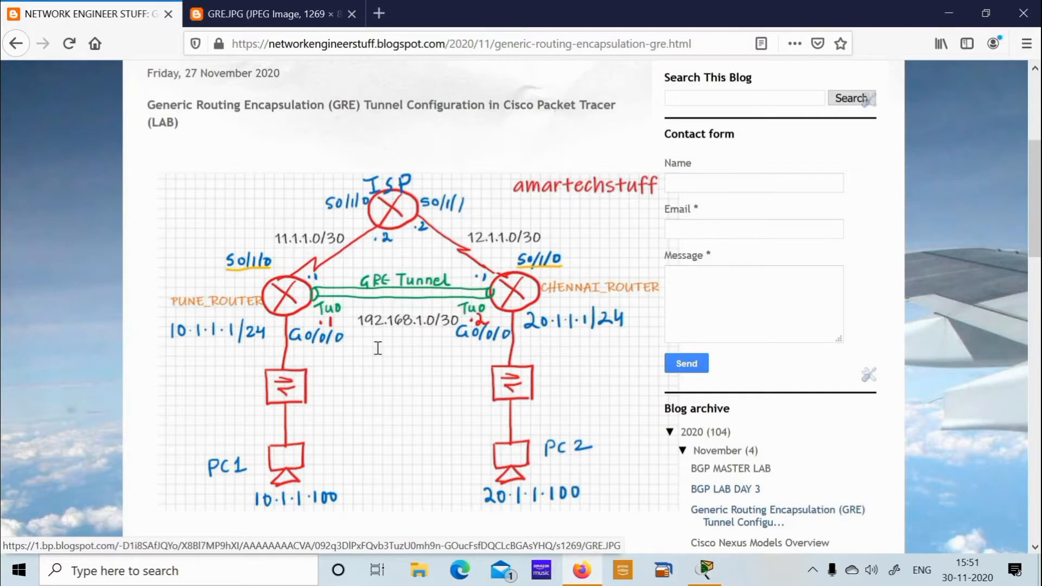
Skim the lab's task list in the post, covering basic setup, GRE tunnel configuration and routing over the tunnel.
scroll(377, 351, down, 9)
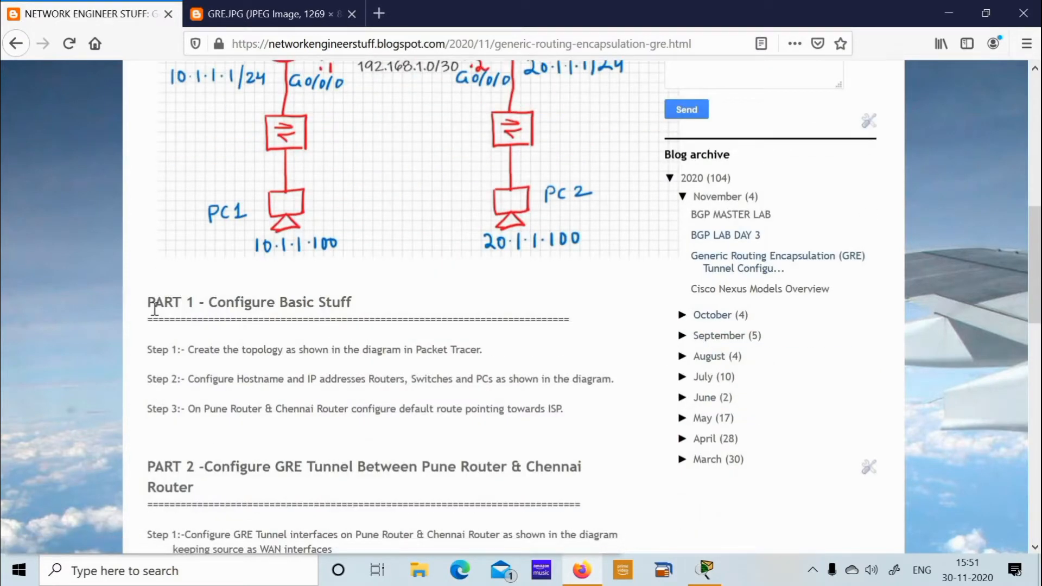
drag(148, 304, 307, 305)
scroll(236, 451, down, 18)
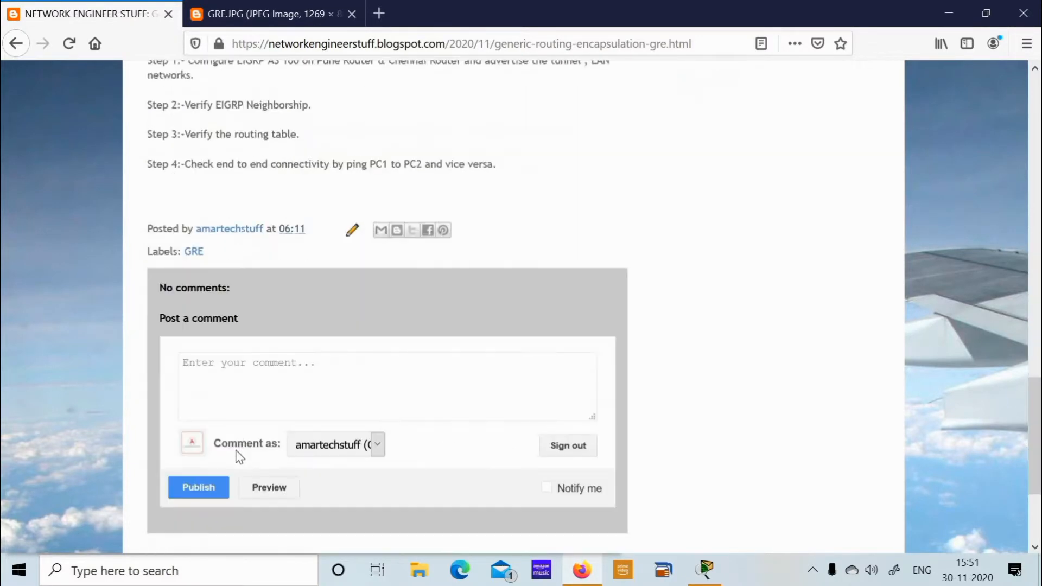
scroll(236, 452, up, 18)
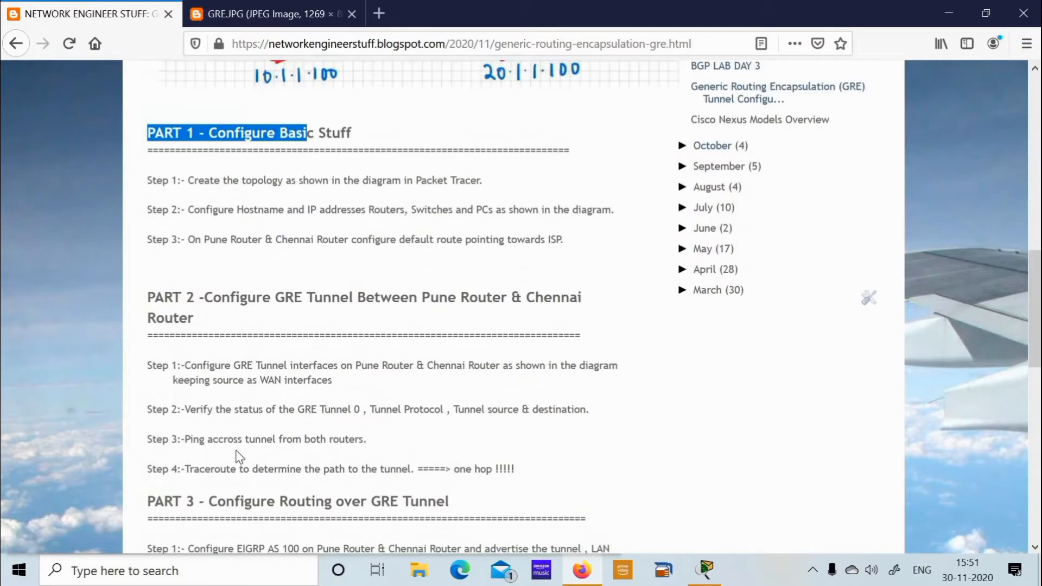
scroll(236, 450, up, 4)
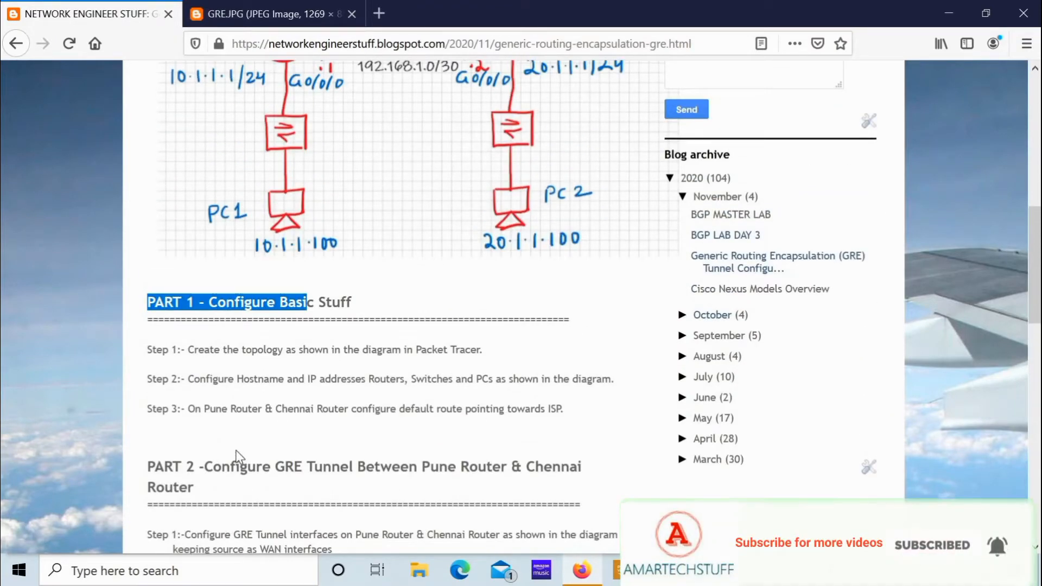
scroll(237, 450, down, 3)
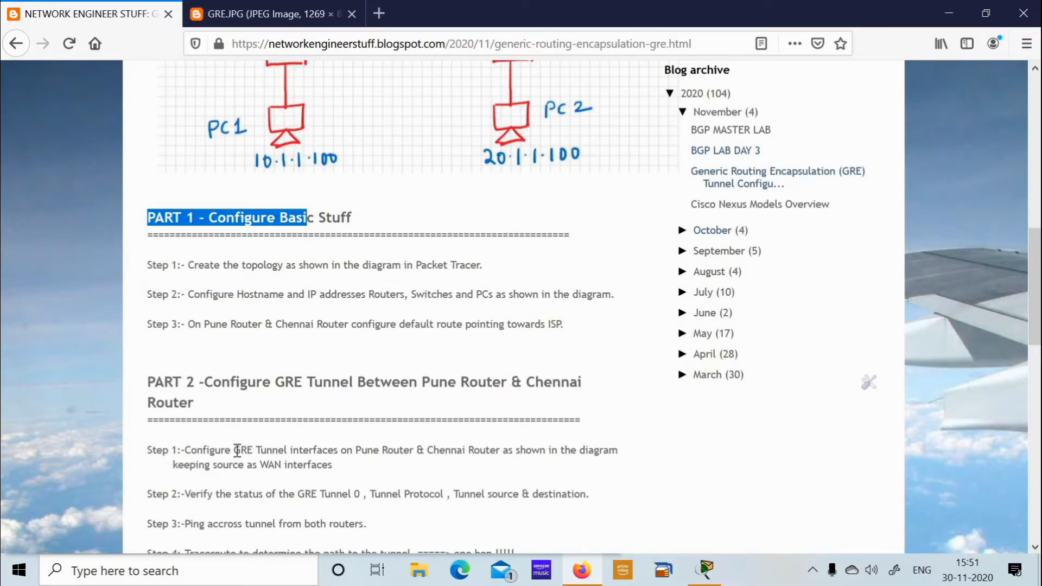
scroll(237, 451, down, 3)
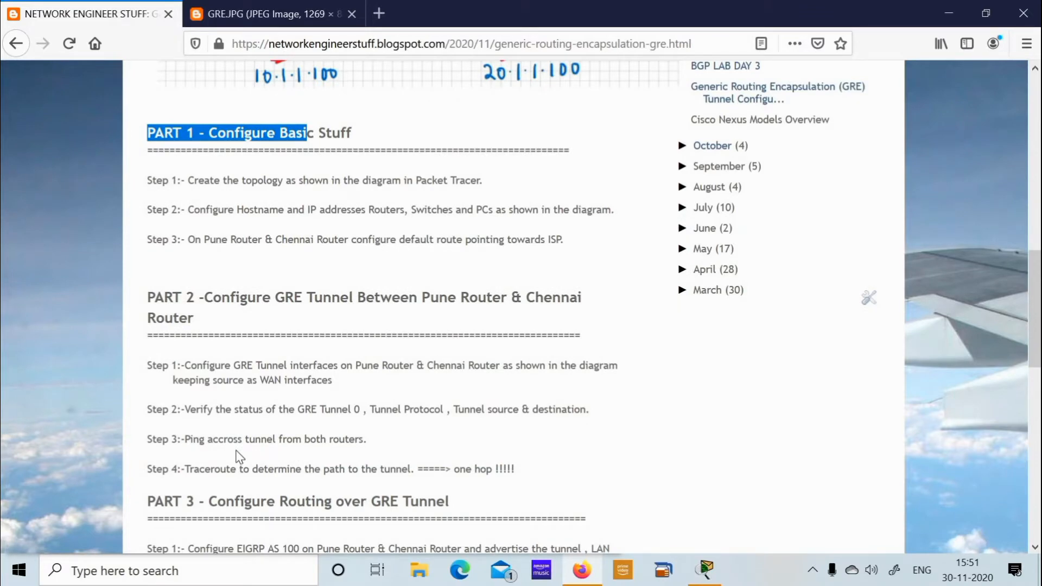
Read the PART 1 step about creating the topology in Packet Tracer and compare it with the diagram.
scroll(236, 451, up, 12)
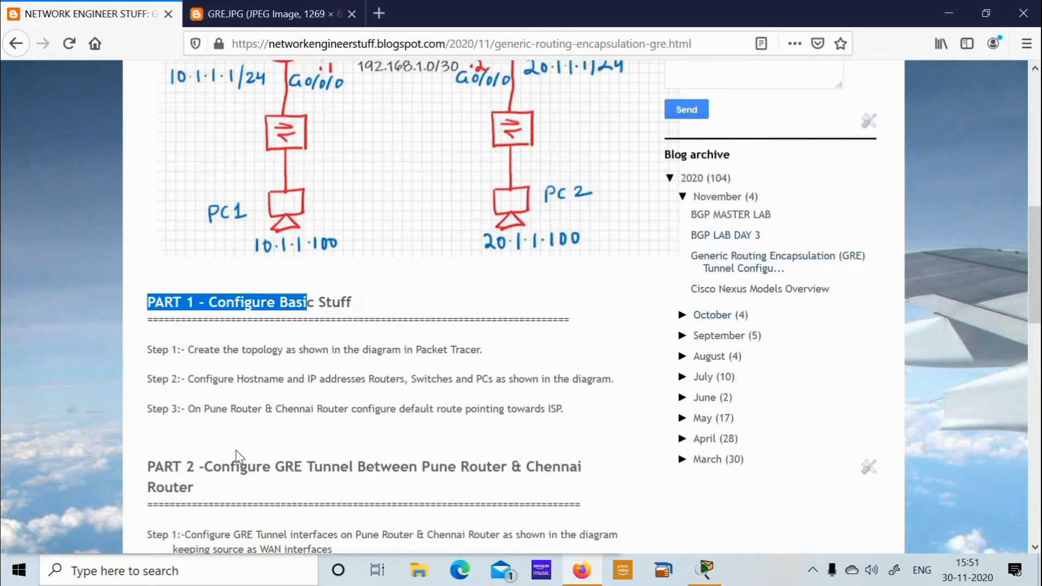
click(224, 514)
scroll(224, 510, down, 3)
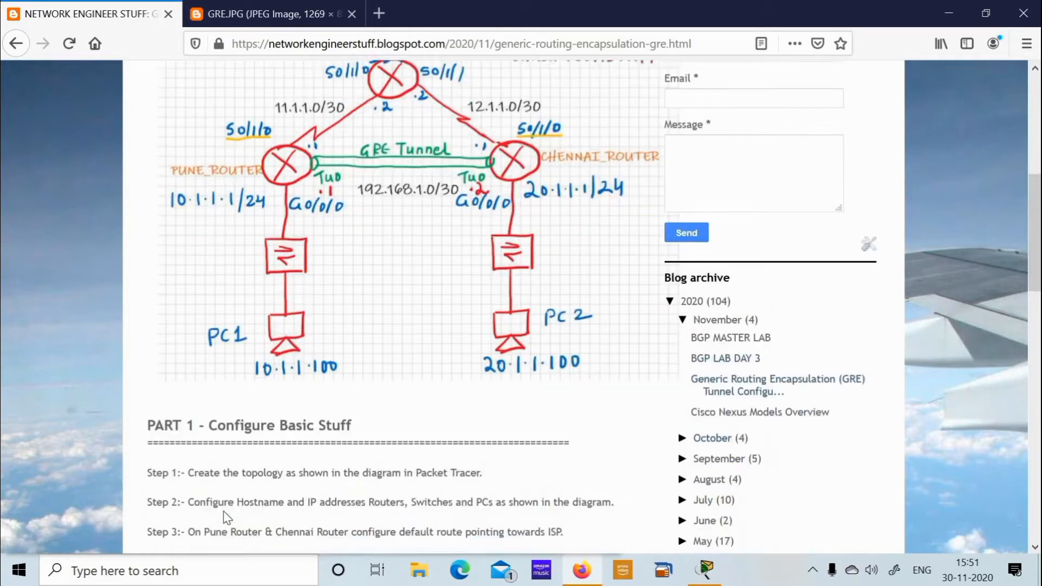
scroll(226, 488, down, 3)
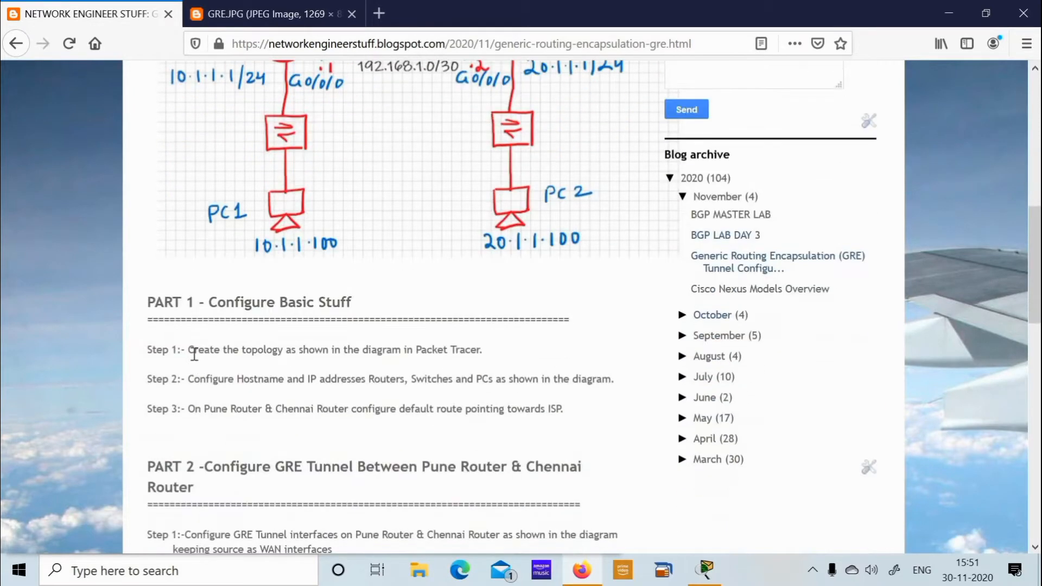
drag(194, 351, 485, 357)
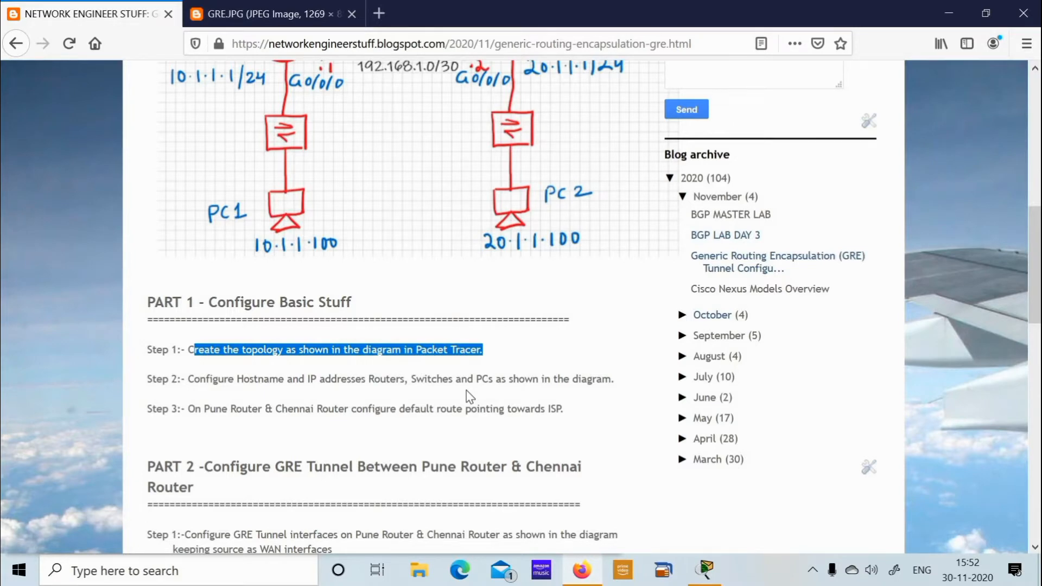
scroll(467, 391, up, 5)
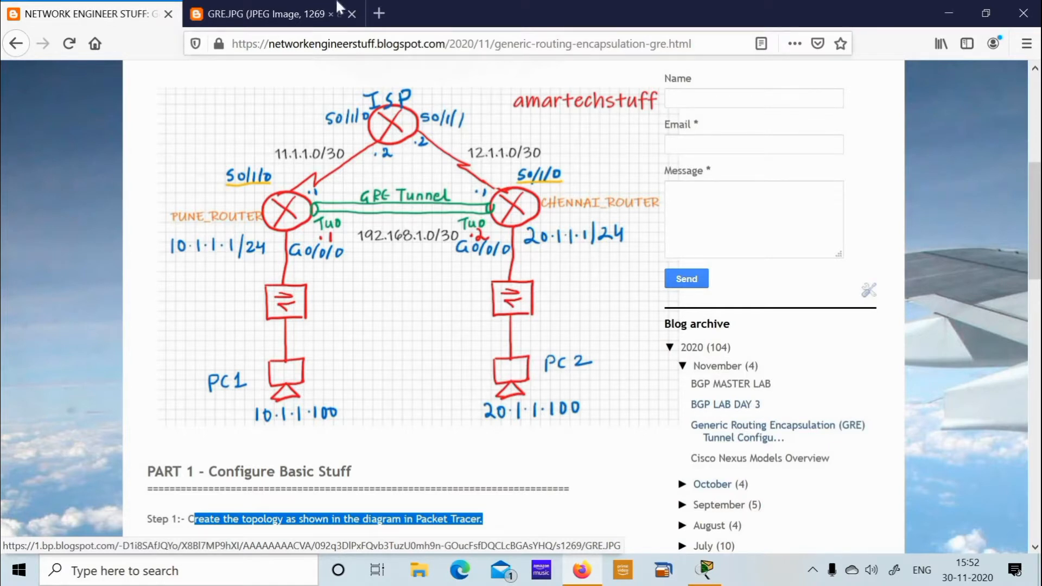
Restore the browser window beside the Cisco Packet Tracer workspace and show the GRE.JPG diagram in it.
click(986, 13)
click(244, 289)
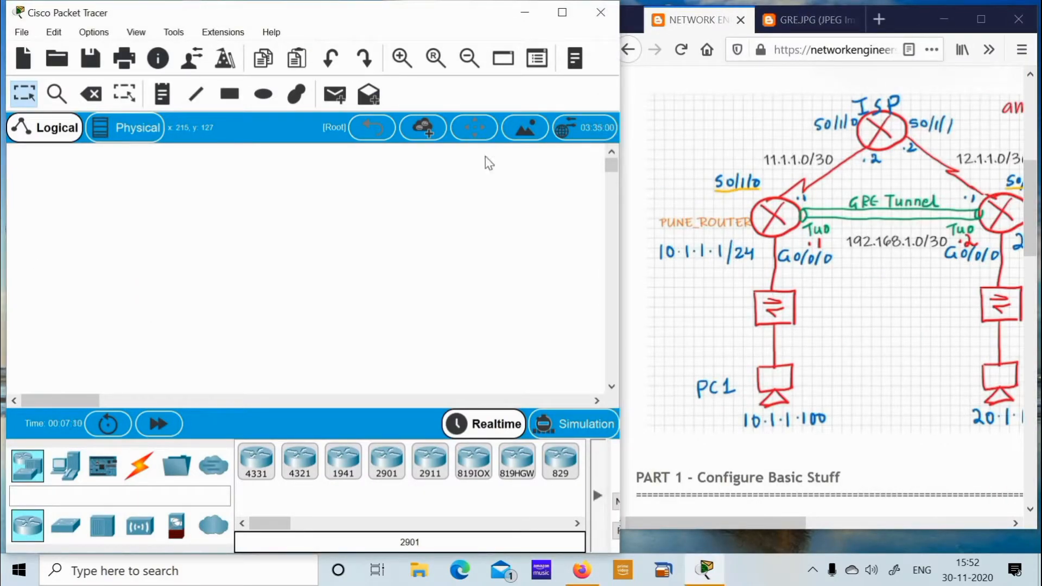
click(807, 17)
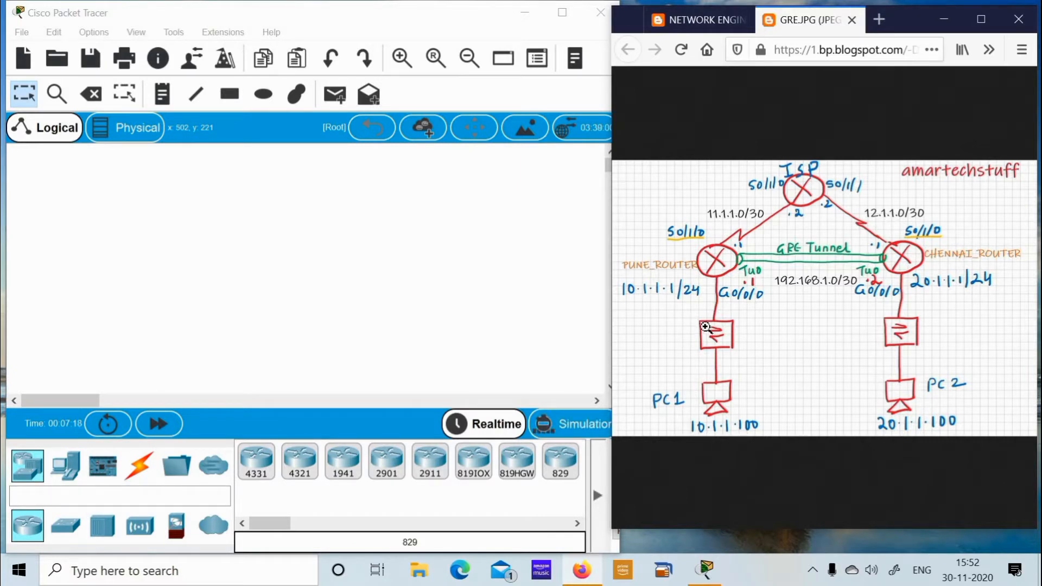
Place three 4331 routers in the logical workspace in a triangle, one above and two below, matching the diagram.
drag(267, 478, 204, 281)
drag(252, 461, 444, 275)
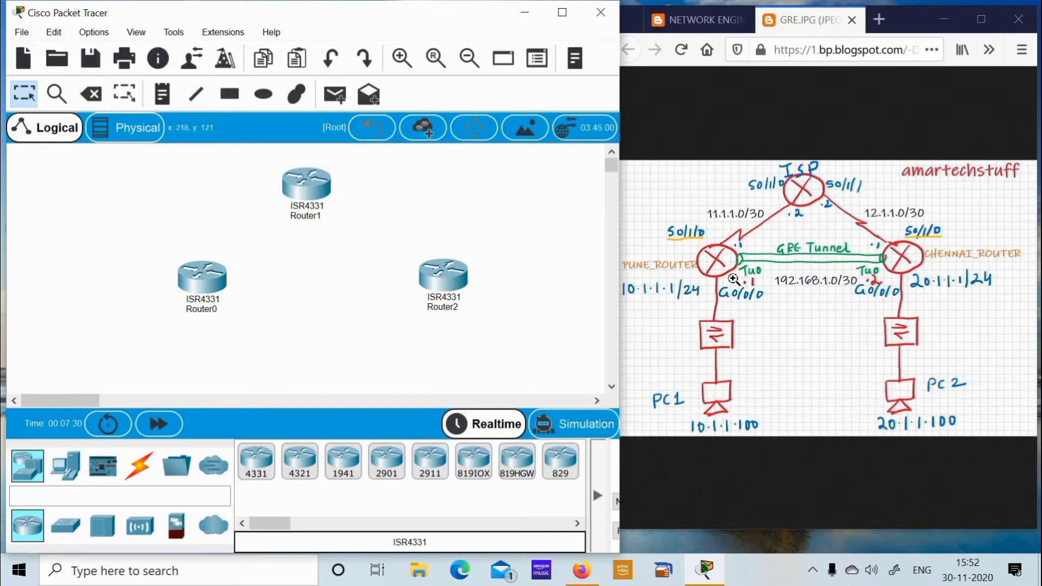
Examine the interface labels and subnets of the Pune, ISP and Chennai routers in the GRE.JPG diagram up close.
click(738, 262)
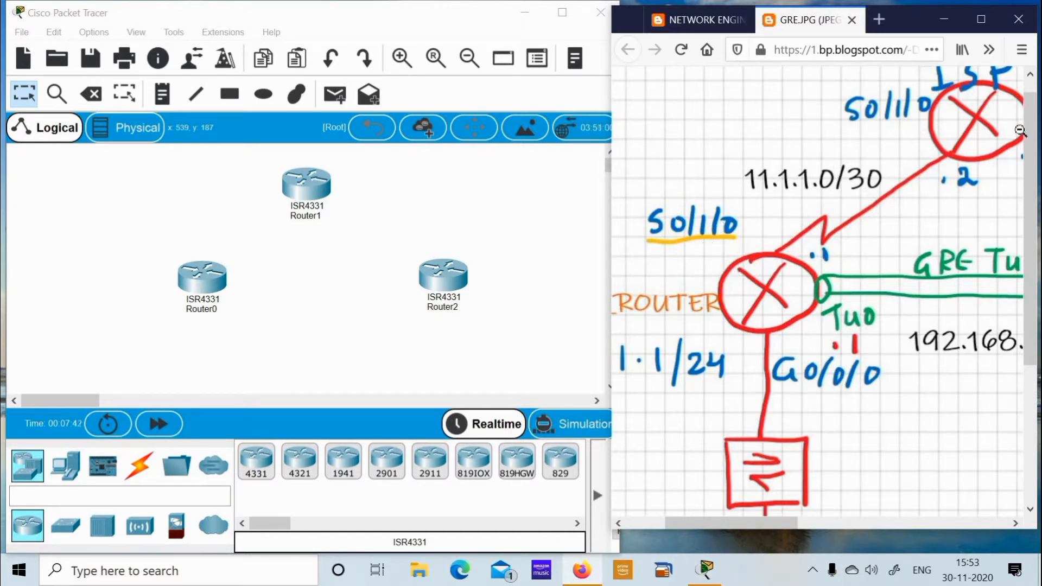
click(834, 163)
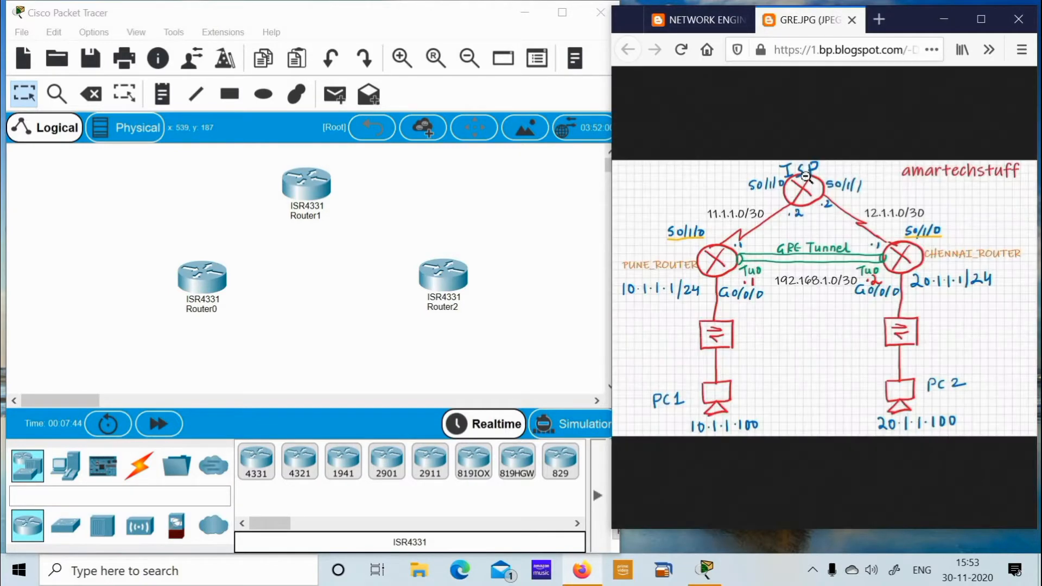
click(838, 150)
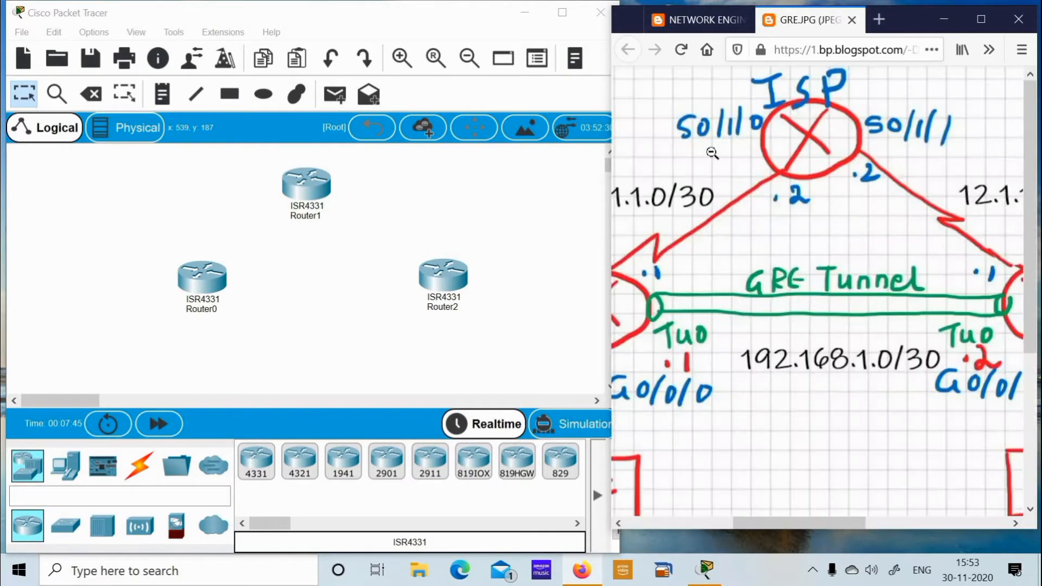
click(889, 169)
click(933, 242)
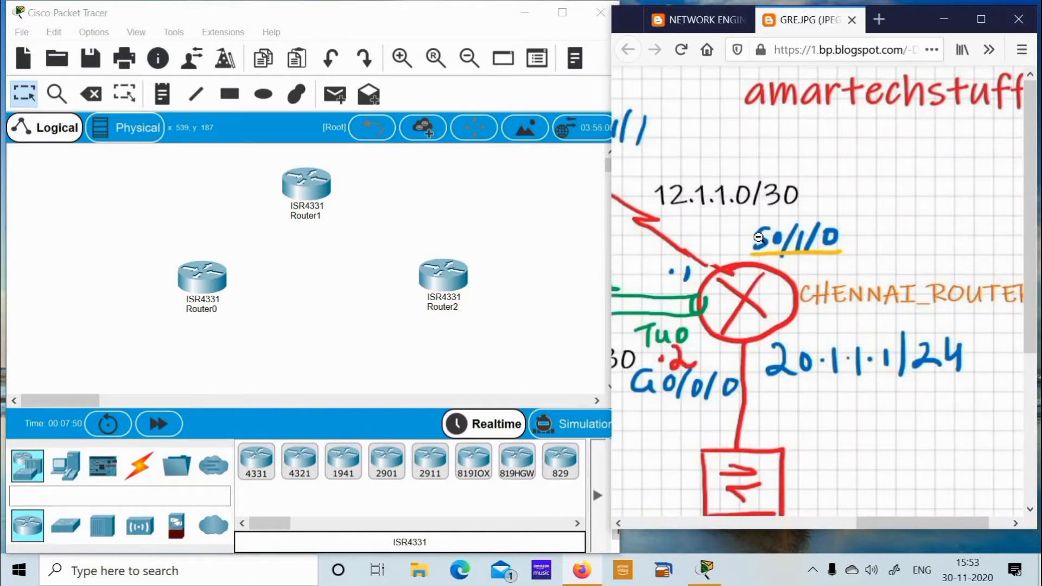
click(735, 359)
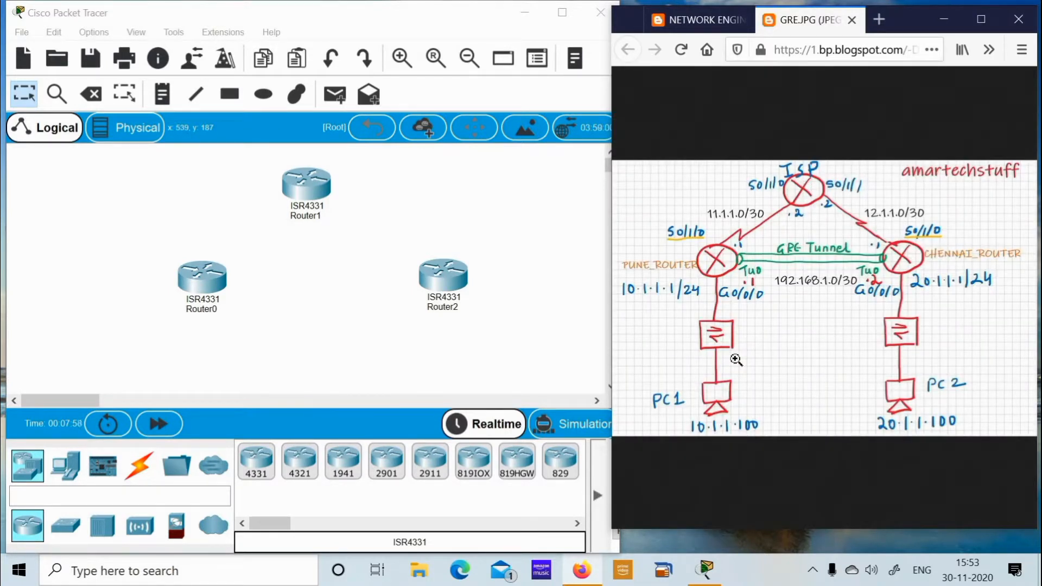
Check which interfaces Router0 has and read the description of the NIM-2T serial module.
click(209, 287)
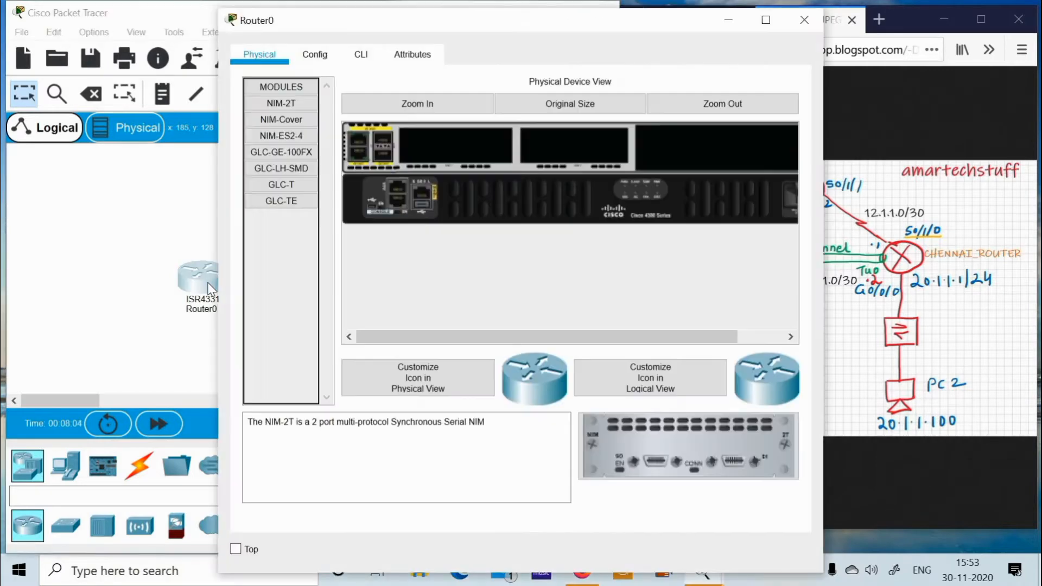
click(317, 57)
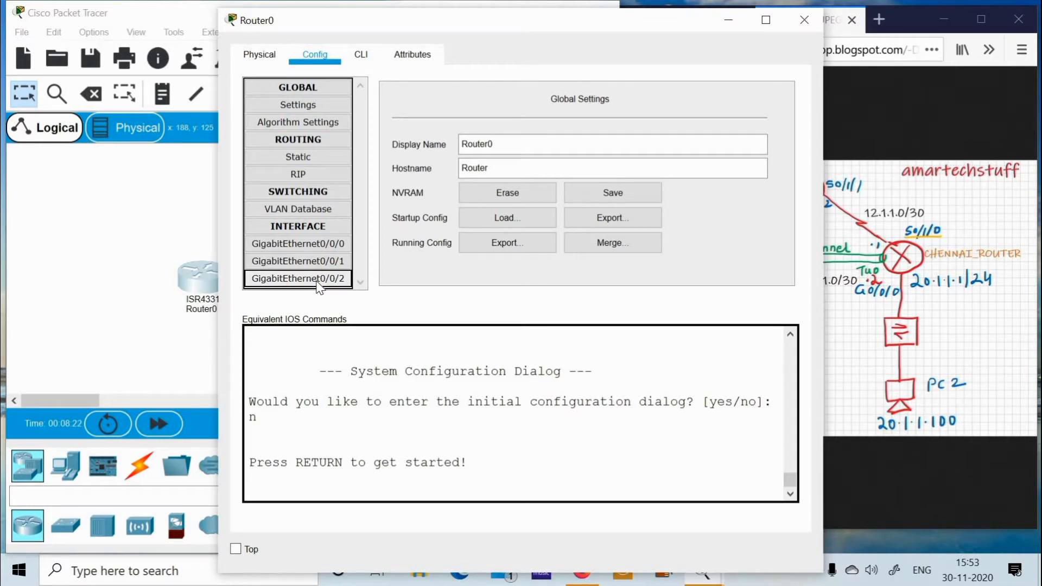
click(259, 57)
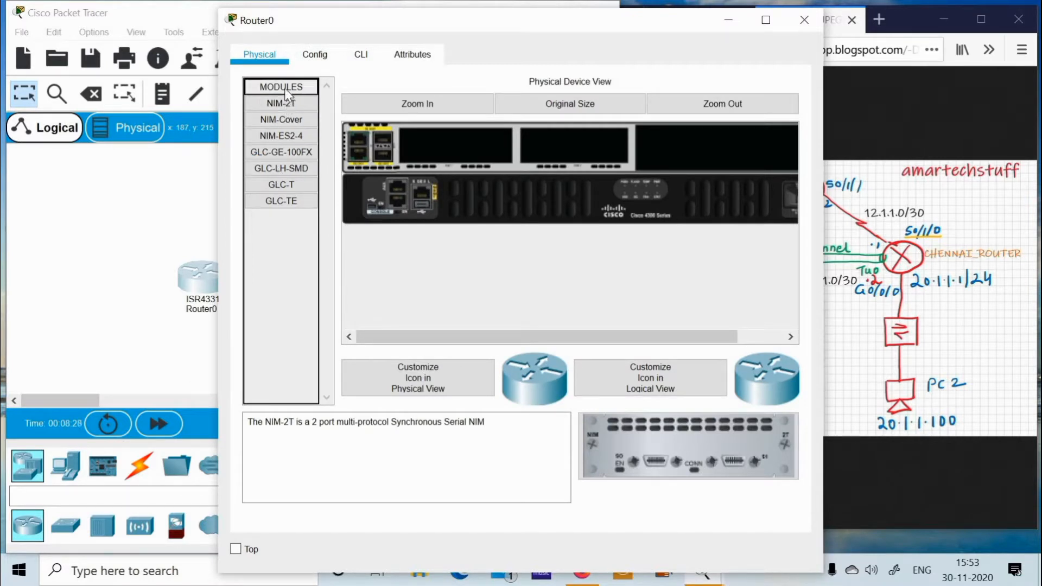
click(280, 87)
click(280, 86)
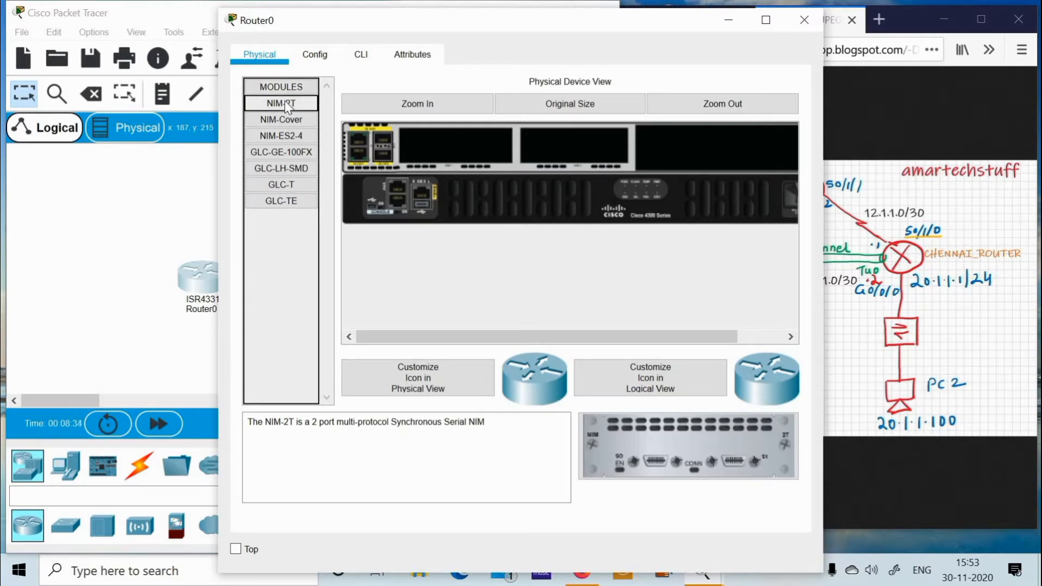
drag(264, 424, 397, 432)
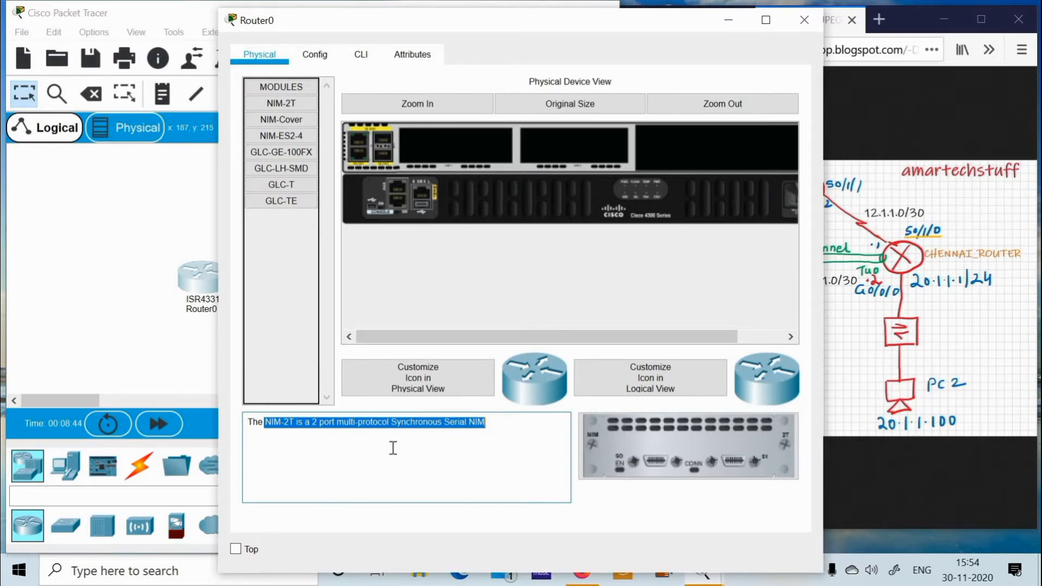
click(390, 448)
Try to insert a NIM-2T module into Router0's first expansion slot while the router is powered on.
click(294, 104)
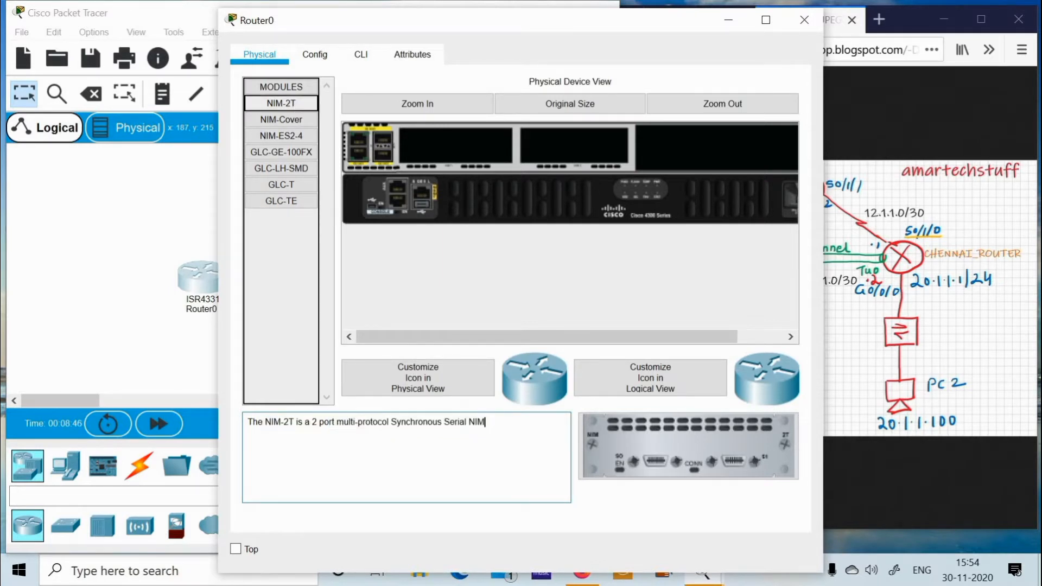
drag(295, 104, 441, 145)
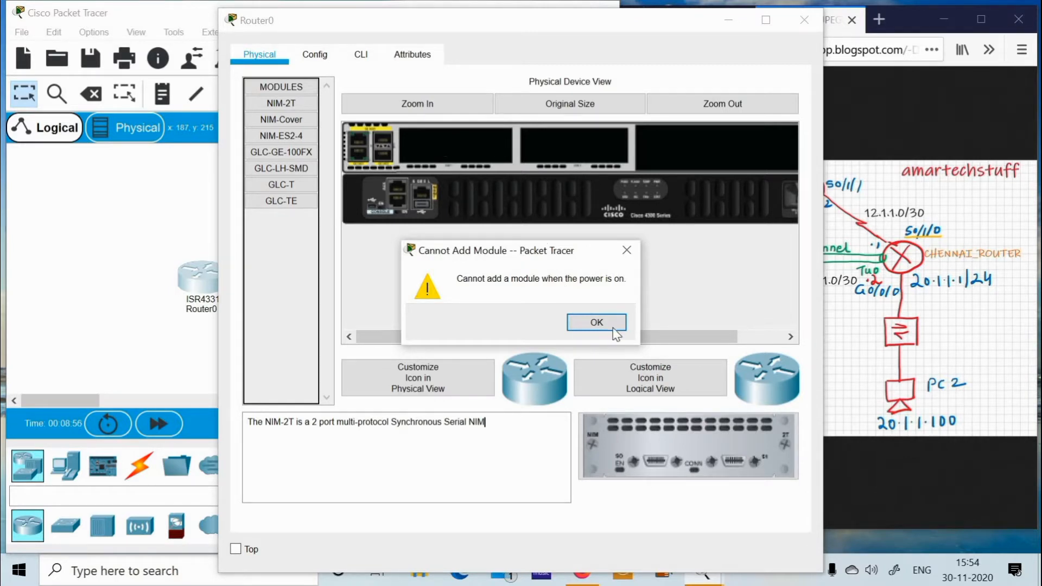
key(Return)
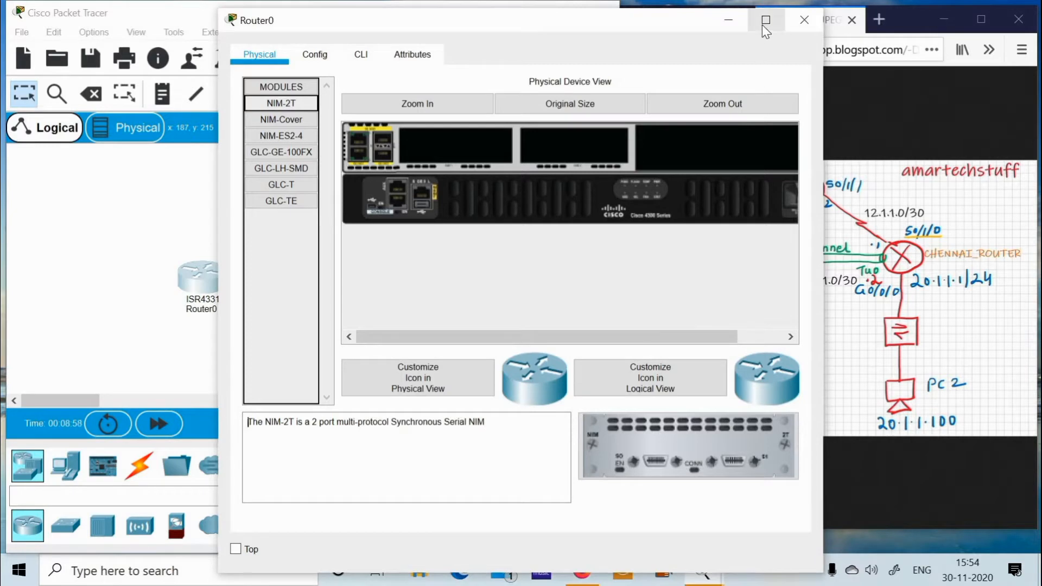
Power off Router0 and install a NIM-2T module in its first expansion slot, with the device window maximized.
click(766, 22)
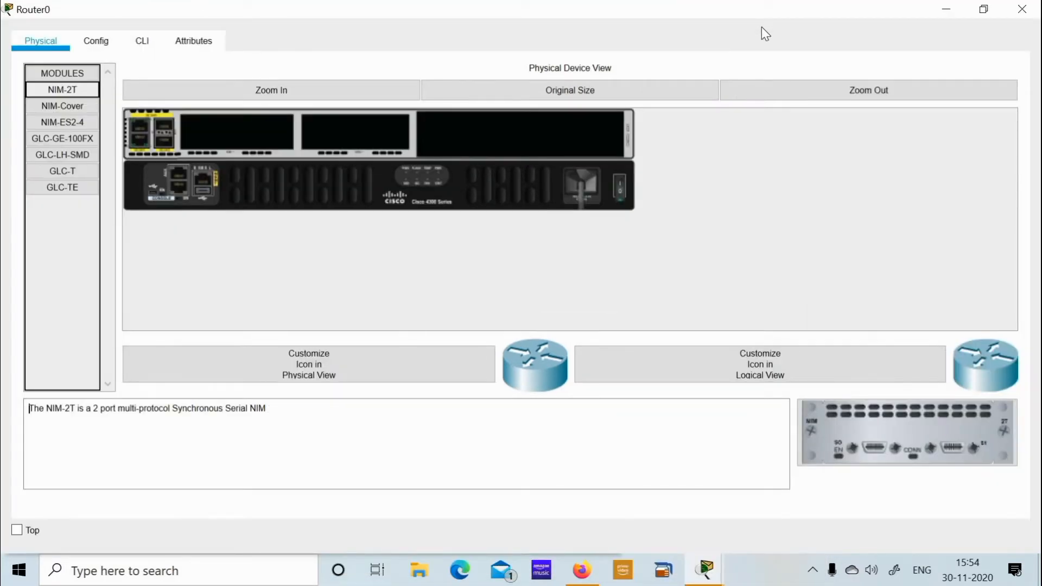
click(620, 186)
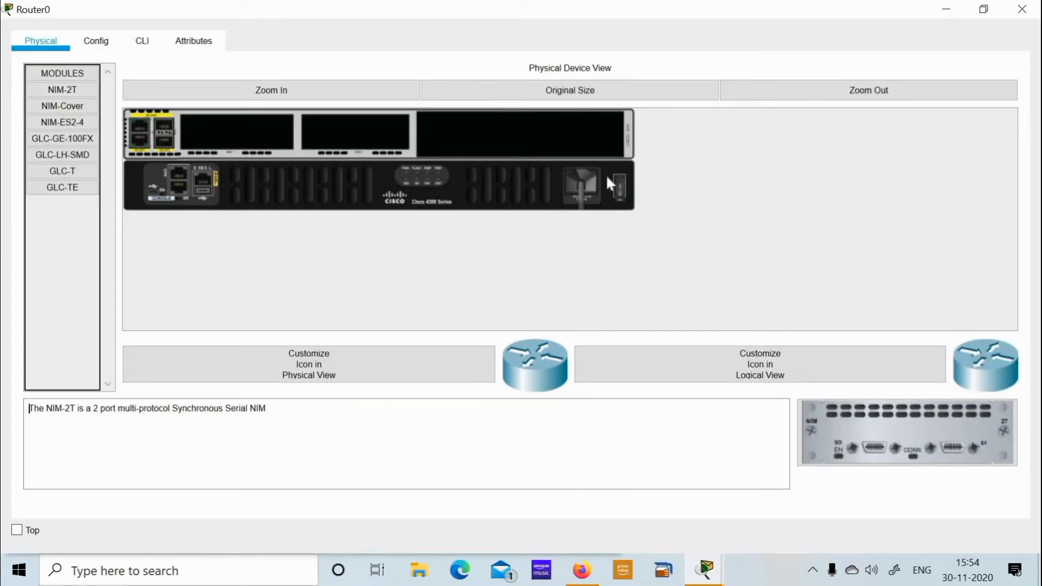
drag(62, 91, 233, 128)
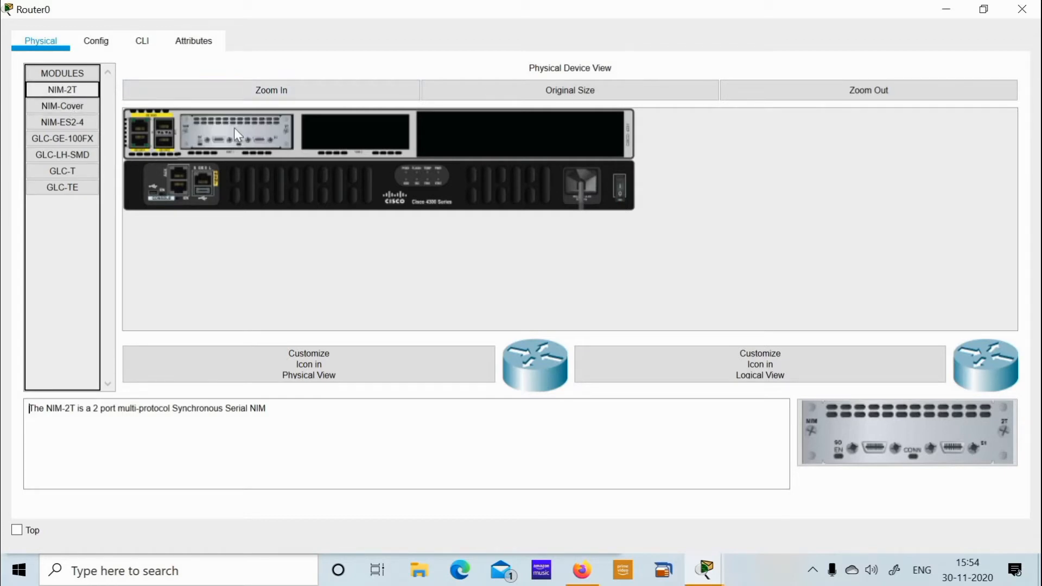
Try to open Router0's command-line interface and return to its physical device view.
click(143, 42)
click(562, 325)
click(41, 40)
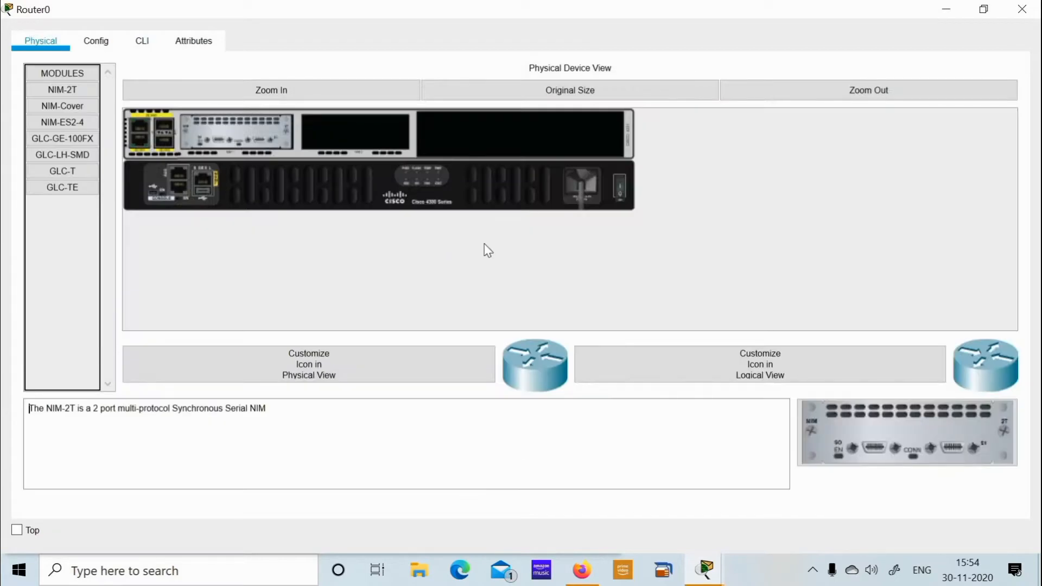
View Router0's boot progress in its command-line interface, then restore the device window and minimize it.
click(144, 43)
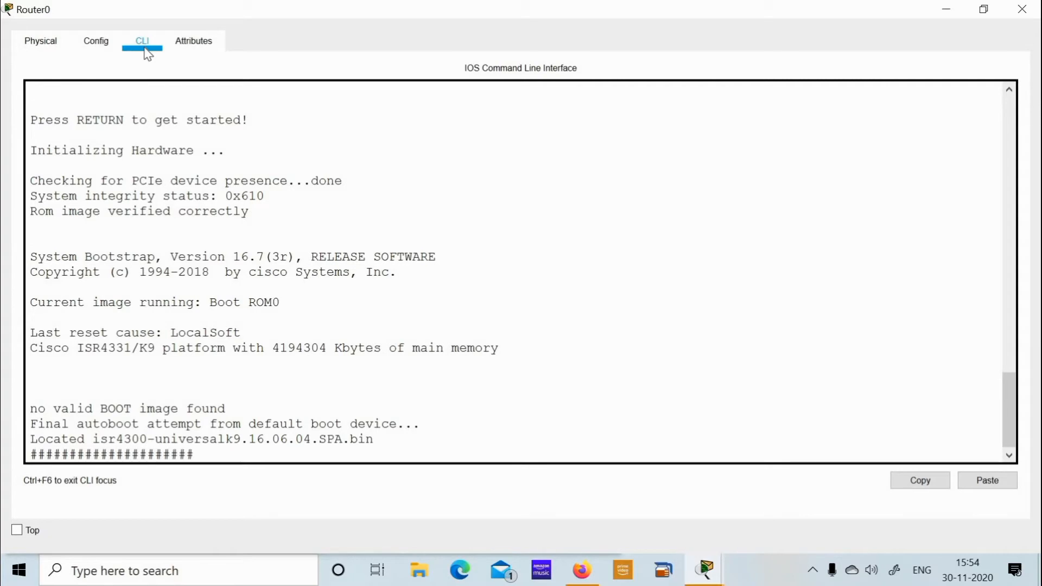
click(983, 9)
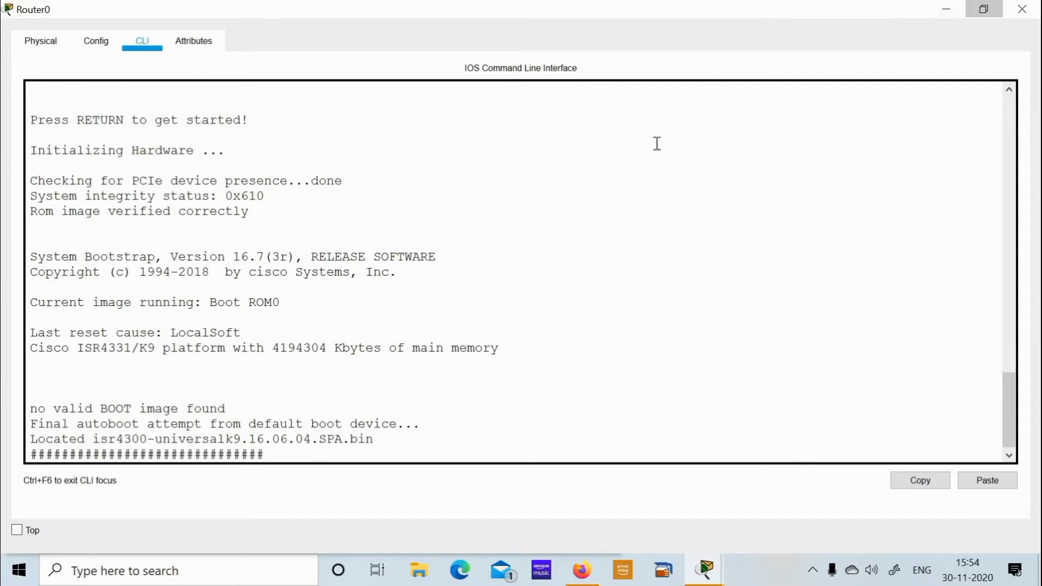
drag(314, 23, 108, 17)
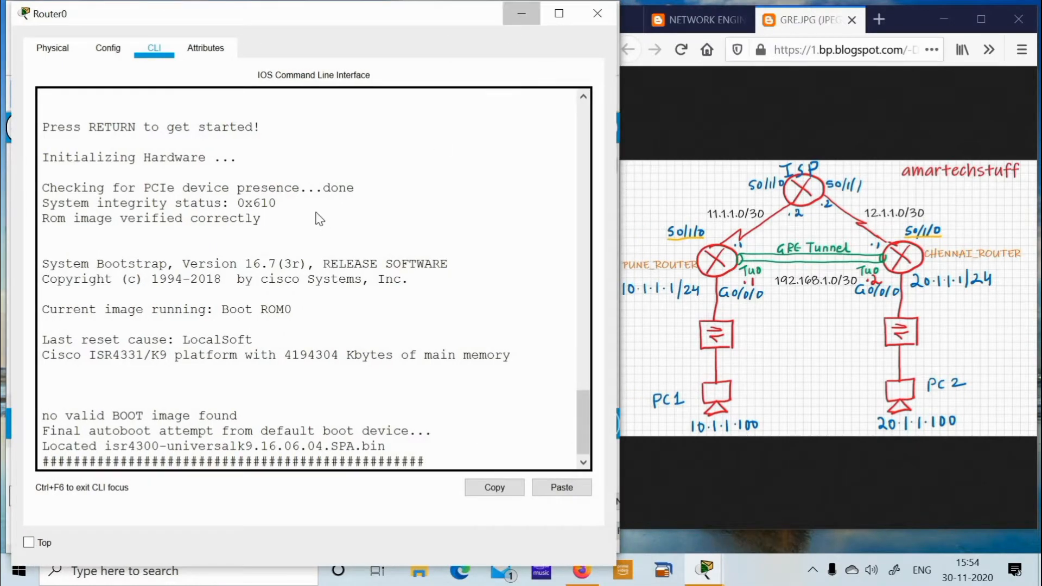
click(521, 13)
Power off Router1, install a NIM-2T module in its first expansion slot and power it back on.
click(308, 188)
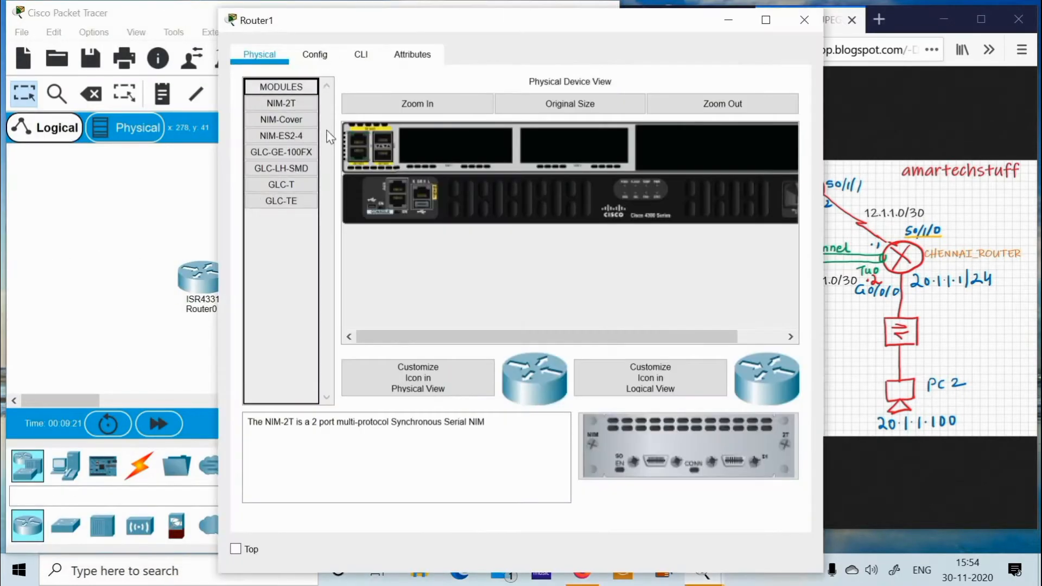
click(765, 20)
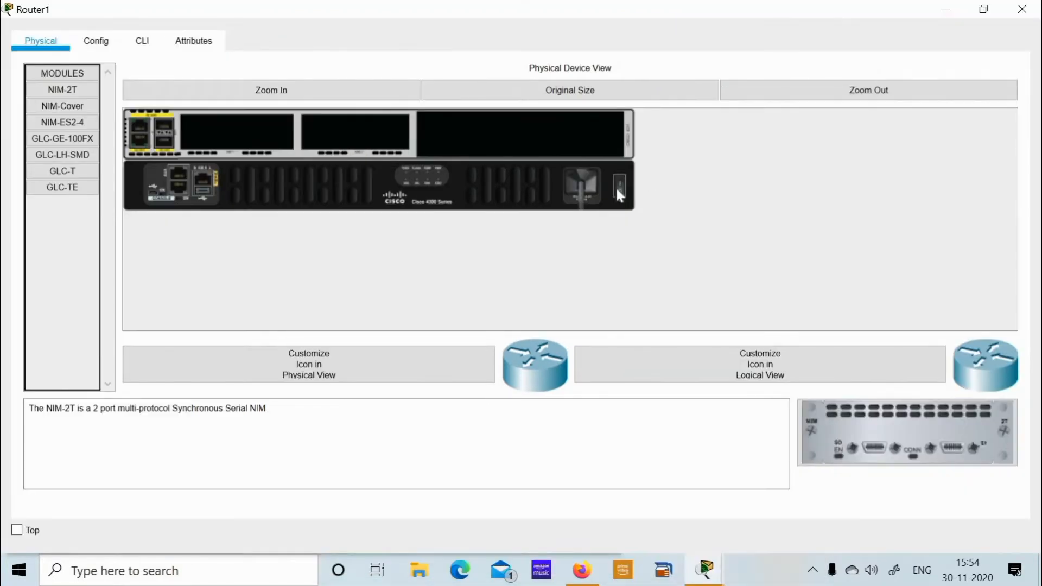
drag(62, 89, 239, 144)
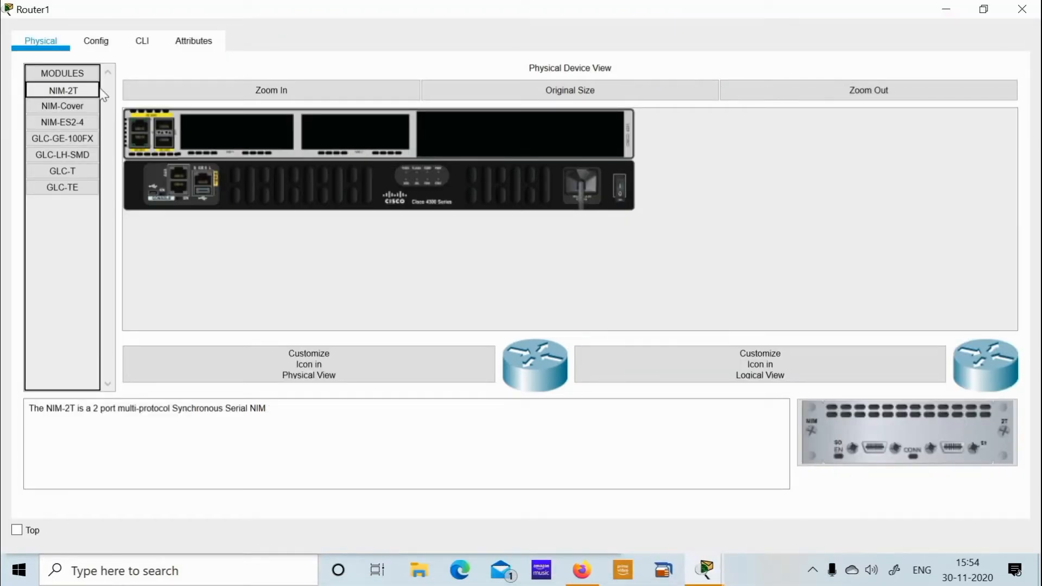
click(624, 188)
View Router1's boot progress in its command-line interface, then restore the device window and minimize it.
click(142, 42)
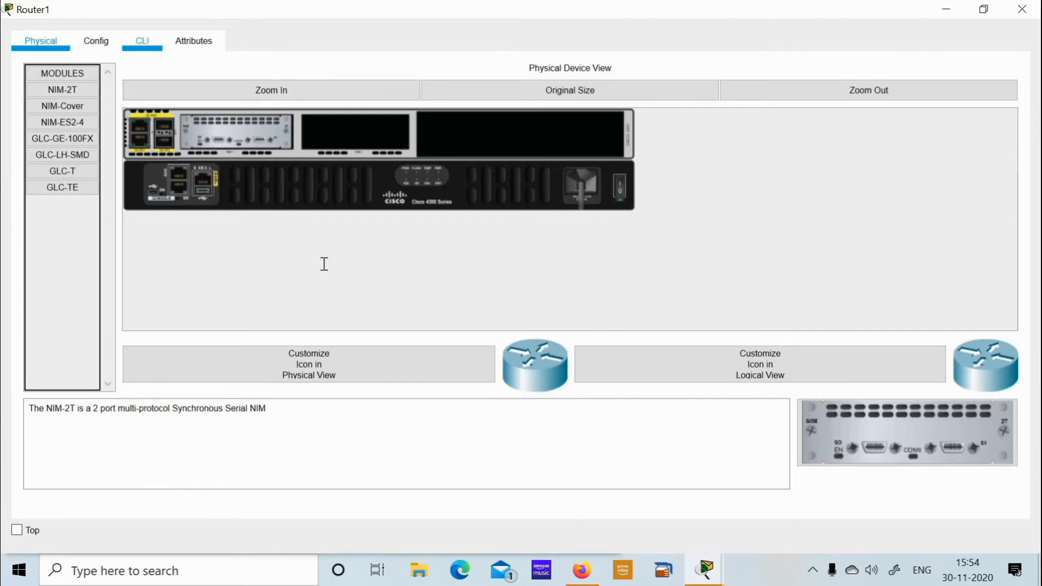
click(985, 12)
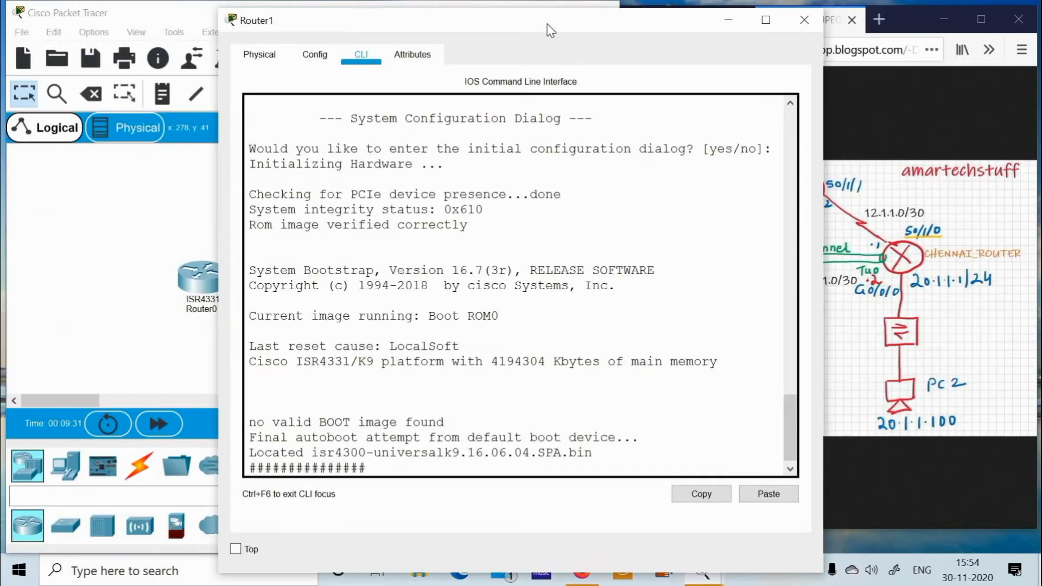
drag(354, 27, 150, 19)
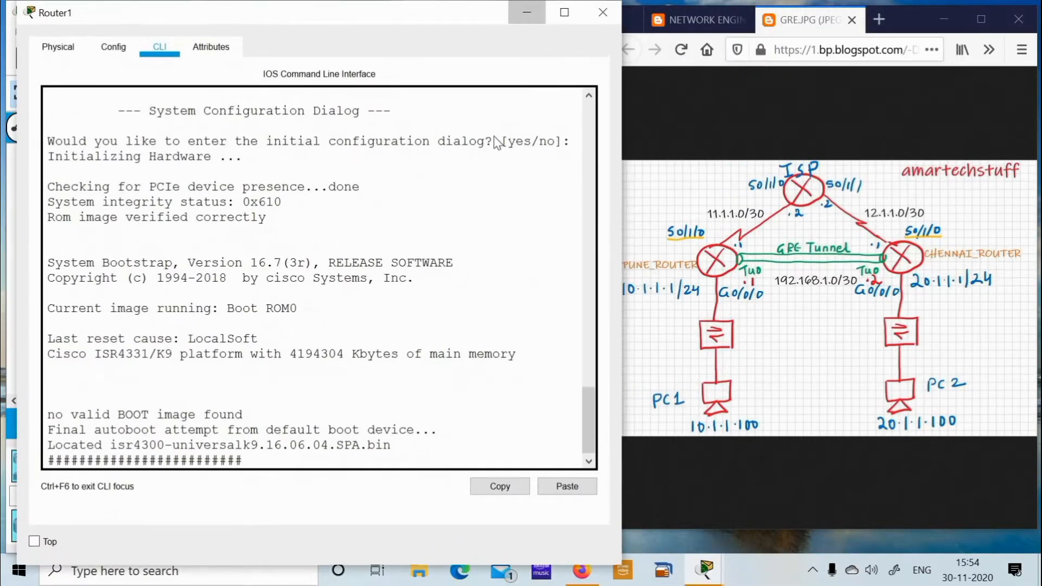
click(525, 11)
Power off Router2, install a NIM-2T module in its first expansion slot and power it back on.
click(455, 288)
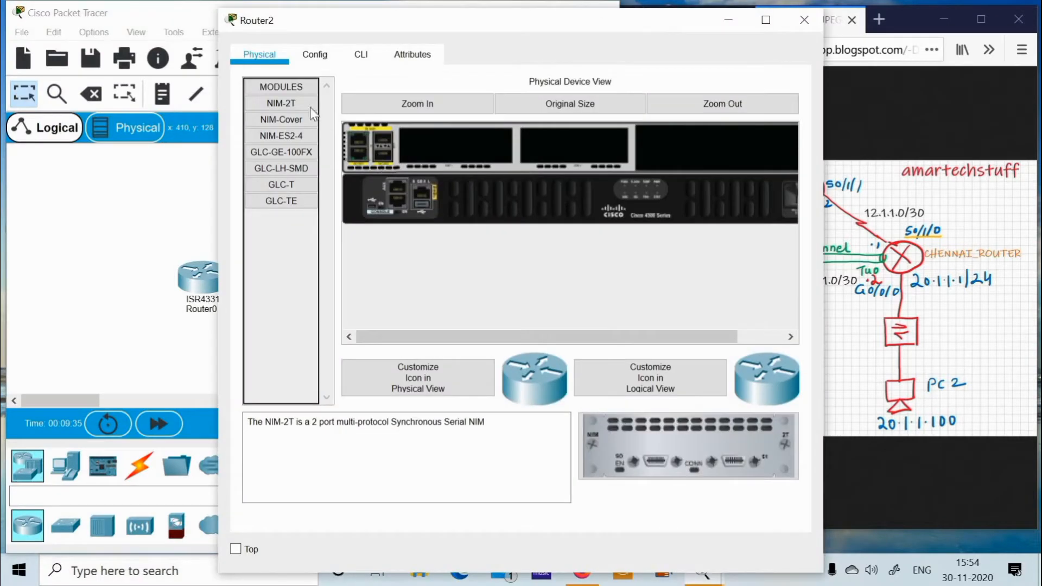
click(766, 20)
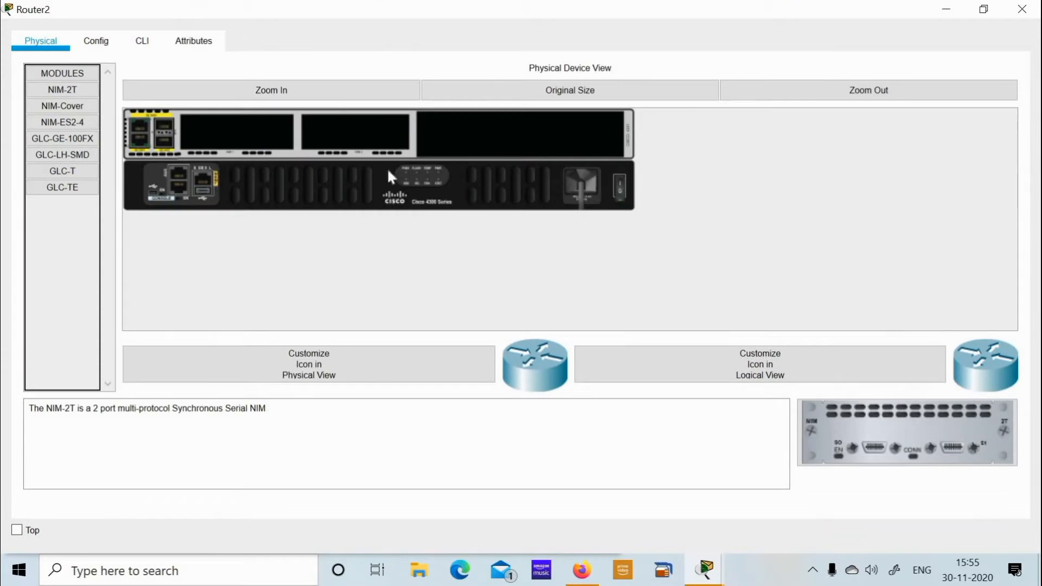
click(63, 90)
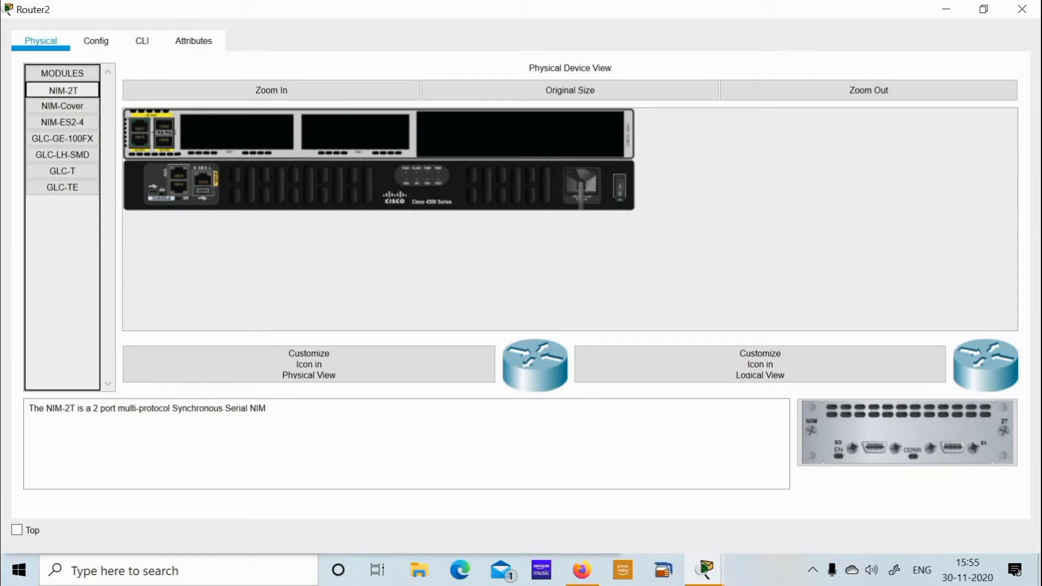
drag(205, 68, 236, 131)
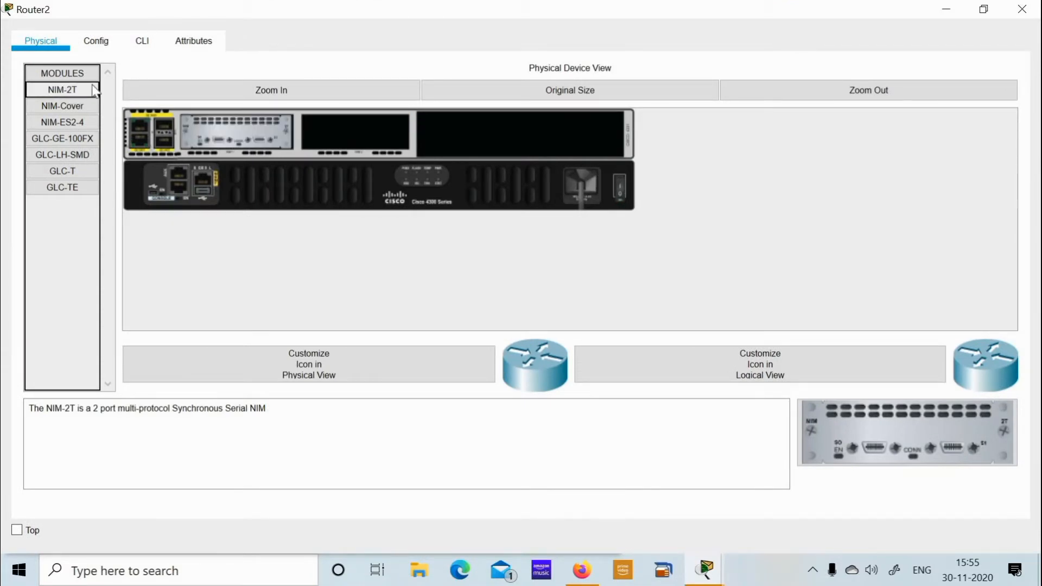
click(617, 193)
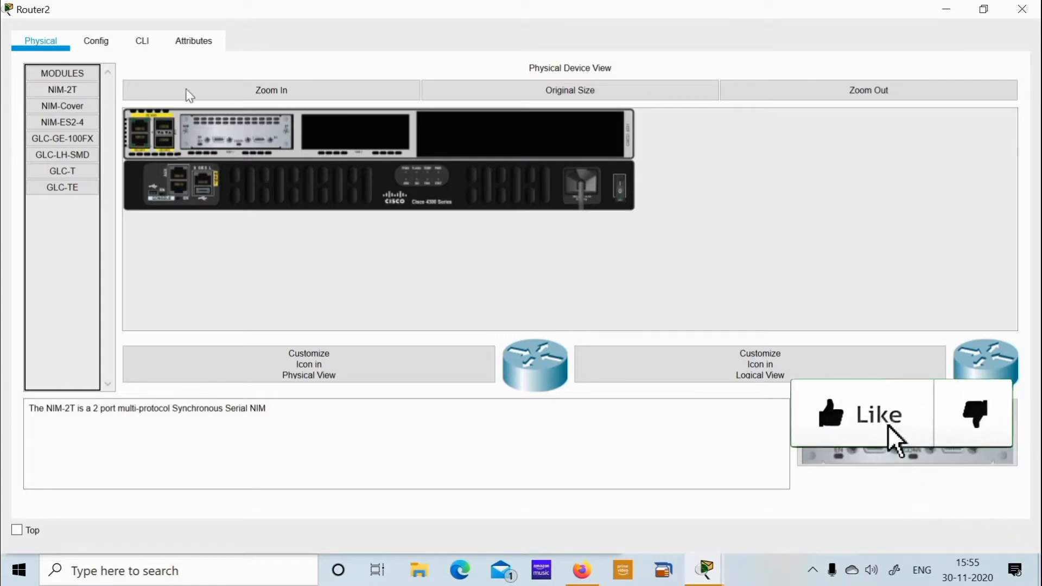
View Router2's boot progress in its command-line interface, then restore the device window and minimize it.
click(142, 43)
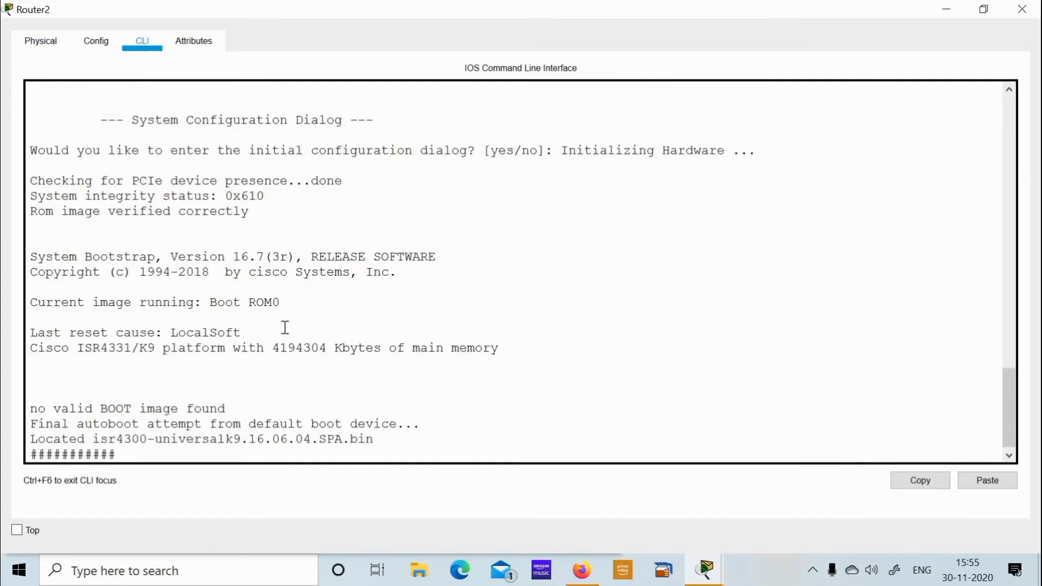
double_click(585, 10)
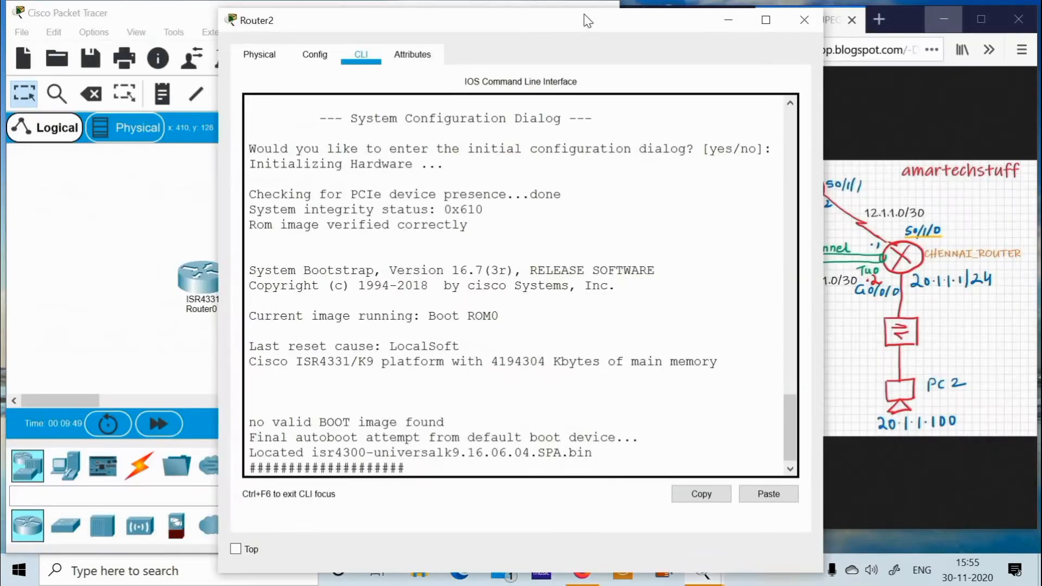
drag(516, 21, 304, 19)
click(517, 18)
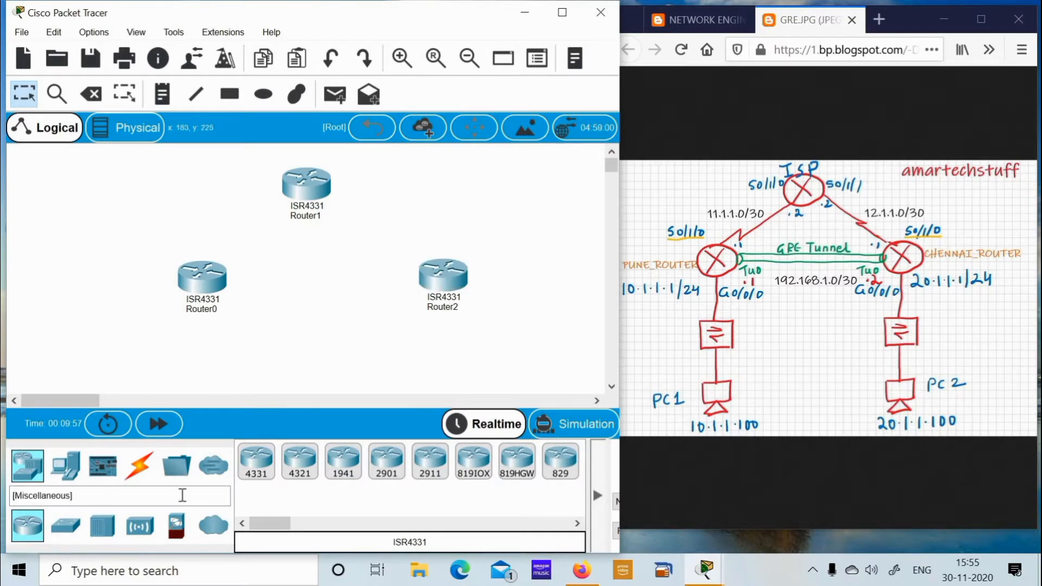
Place two 2960 switches in the workspace, one below Router0 and one below Router2.
click(63, 527)
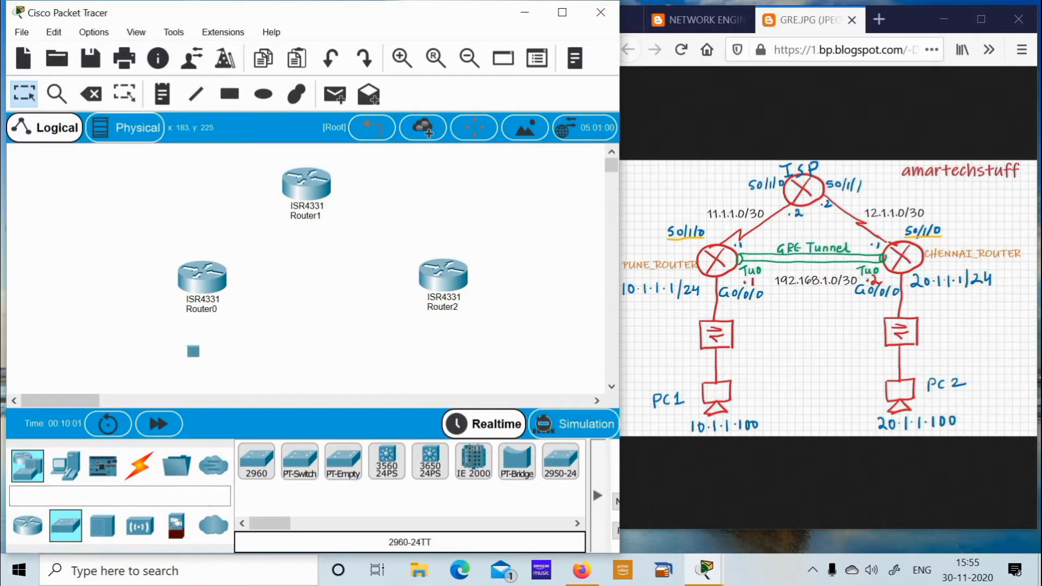
click(202, 369)
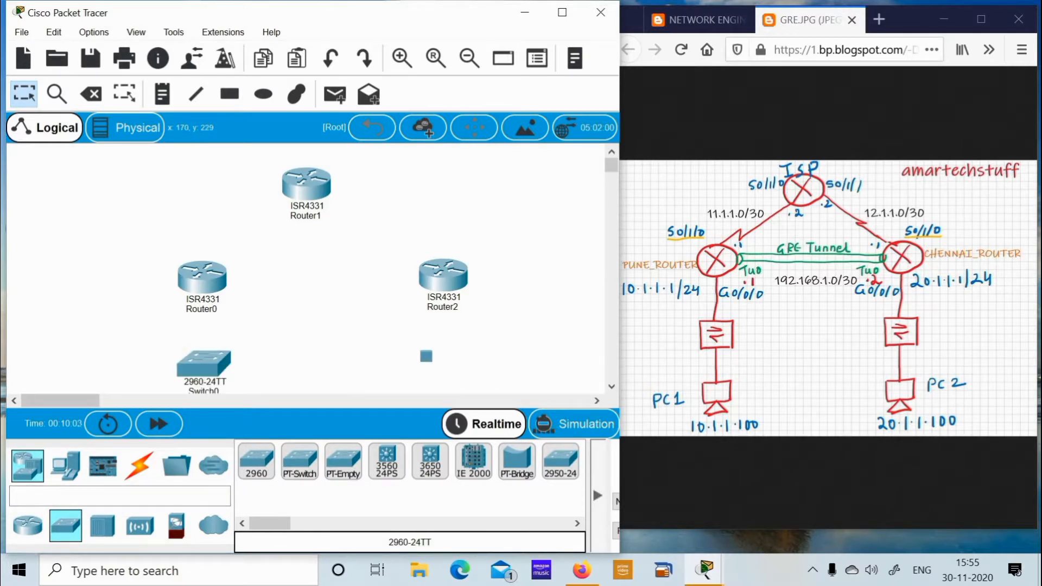
click(438, 369)
Place two PCs in the workspace, one below Switch0 and one below Switch1.
scroll(530, 310, down, 1)
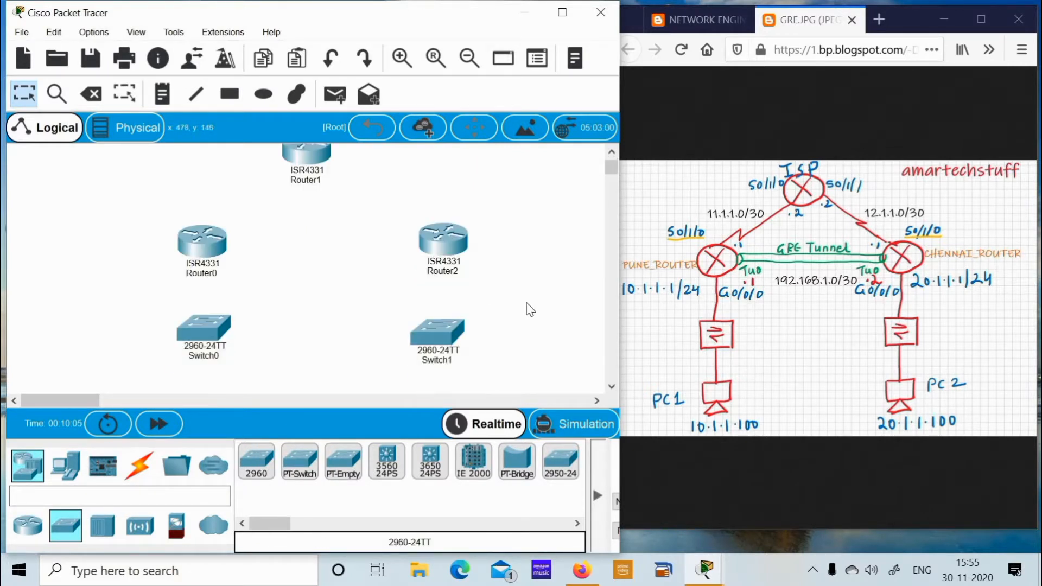
scroll(351, 391, down, 1)
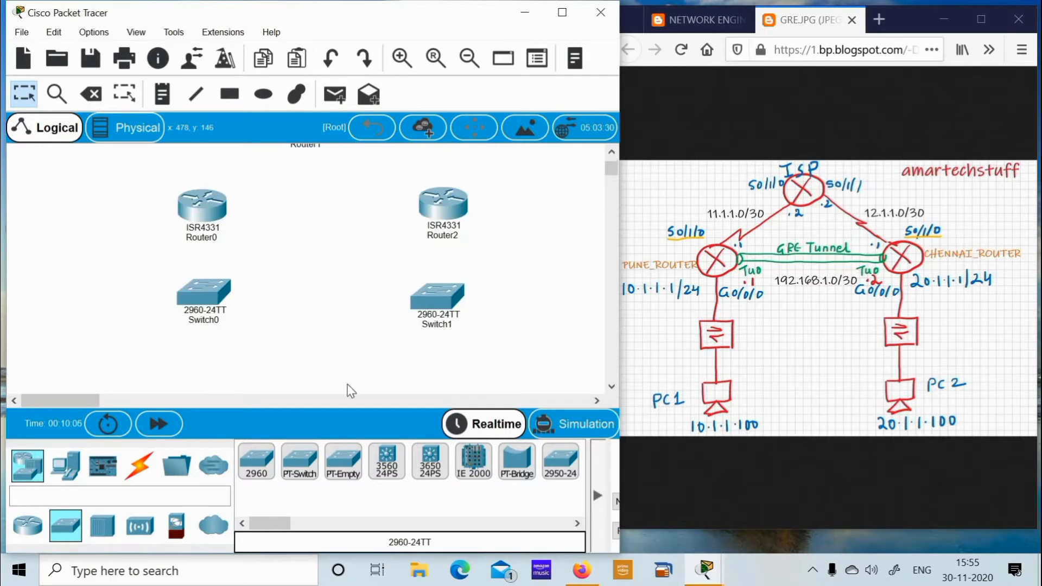
click(66, 471)
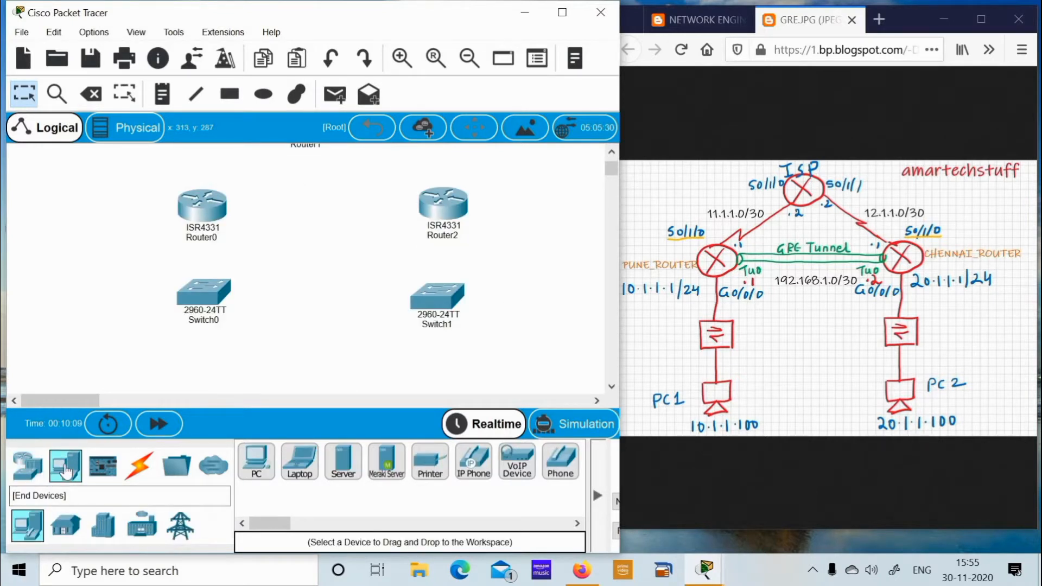
click(252, 464)
click(196, 366)
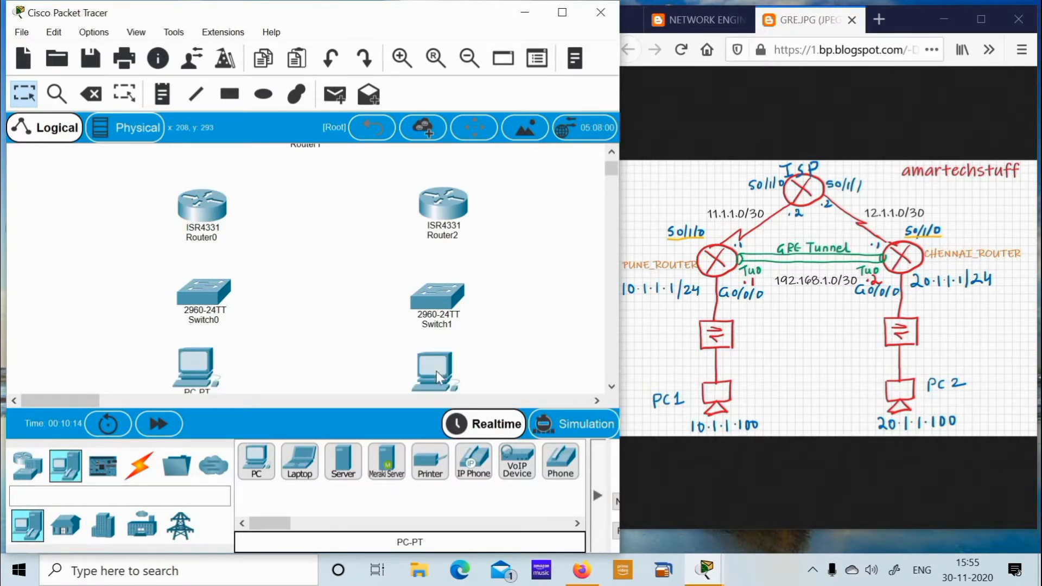
click(437, 373)
Link Router0 to Router1 and Router2 to Router1 using the automatically chosen connection type.
scroll(612, 180, up, 1)
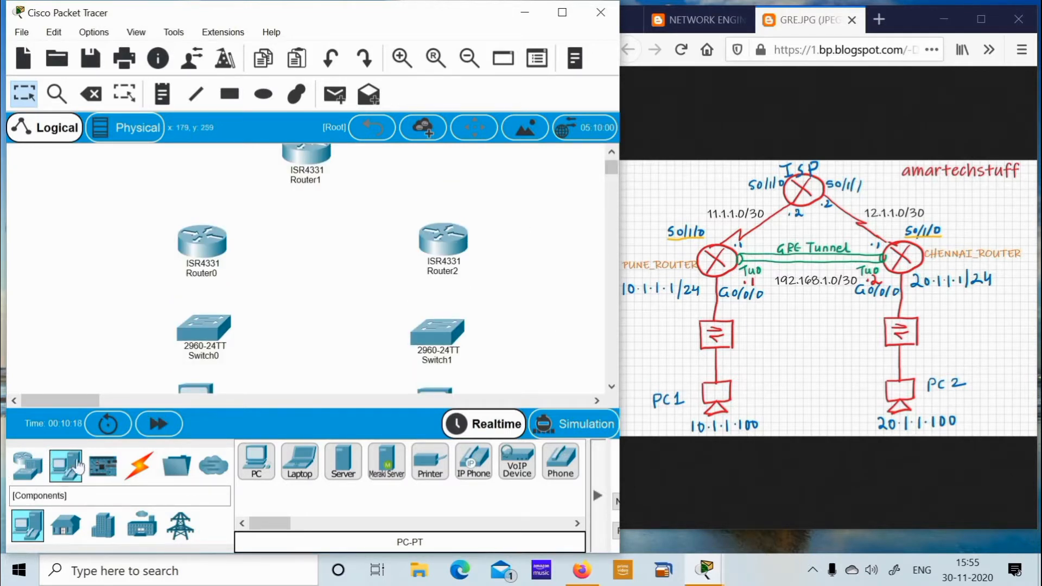
click(138, 466)
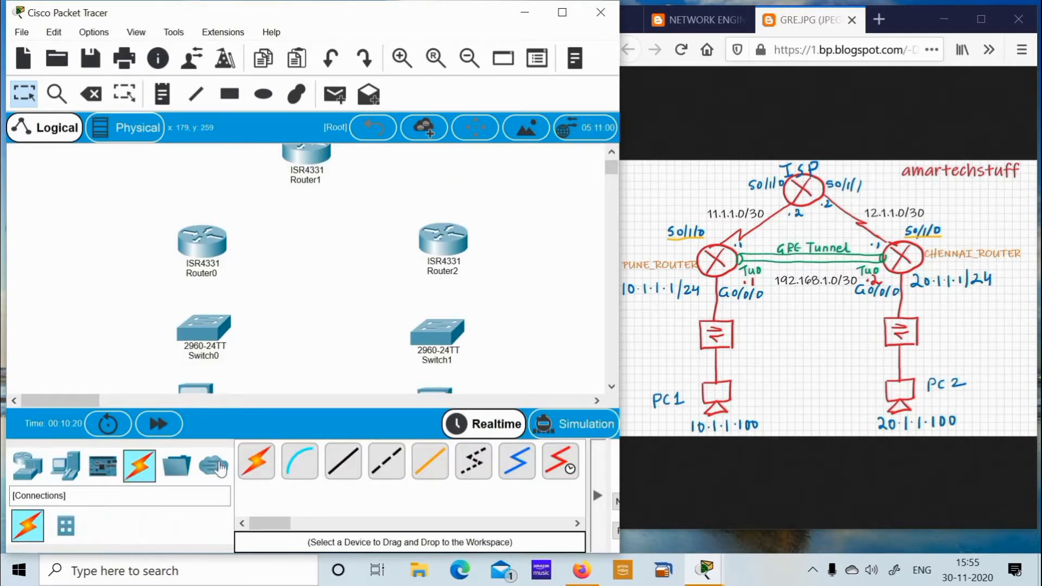
click(259, 470)
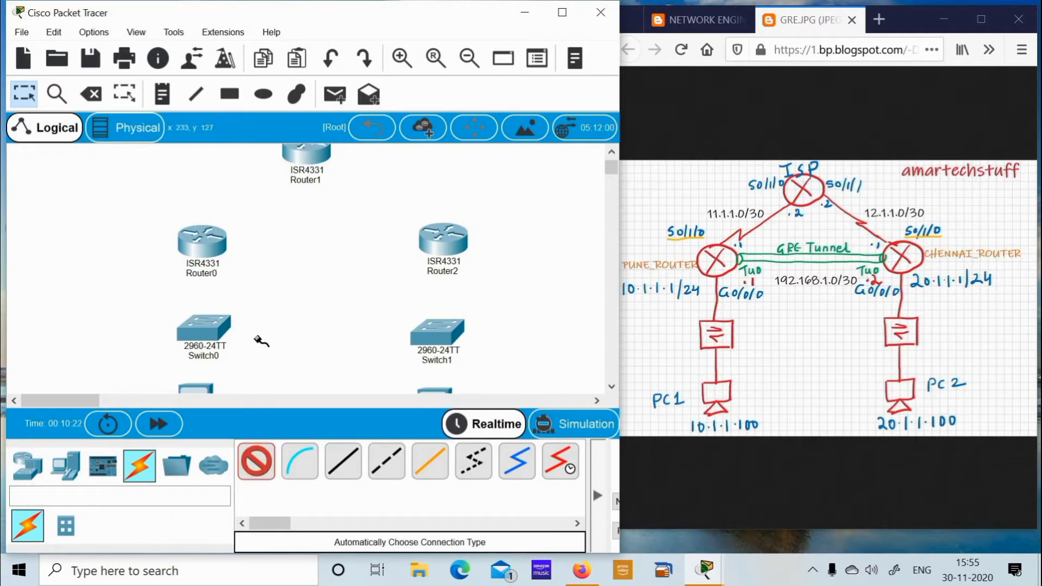
click(234, 222)
click(293, 163)
click(268, 478)
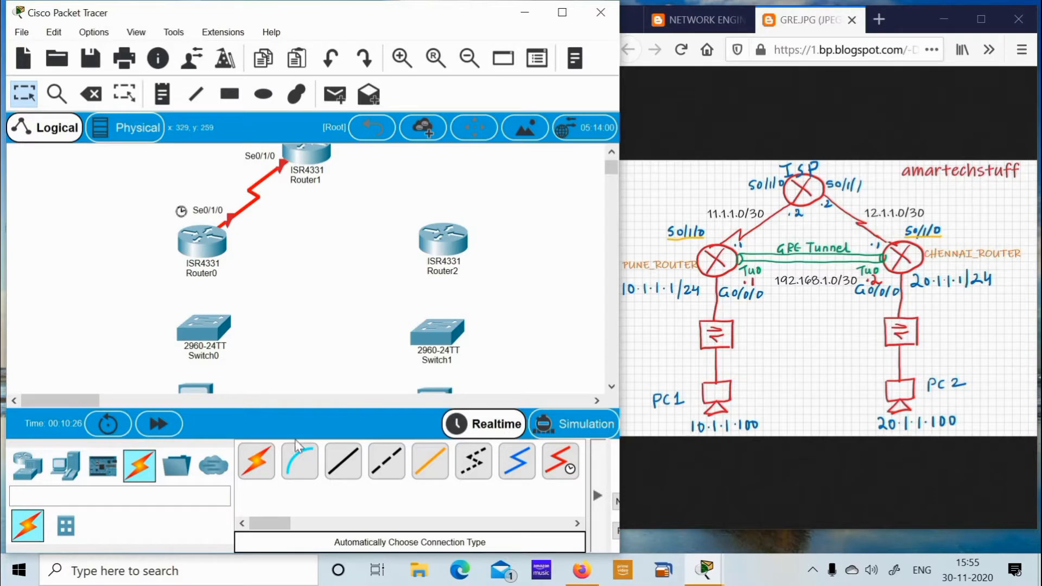
click(455, 262)
click(317, 156)
click(319, 156)
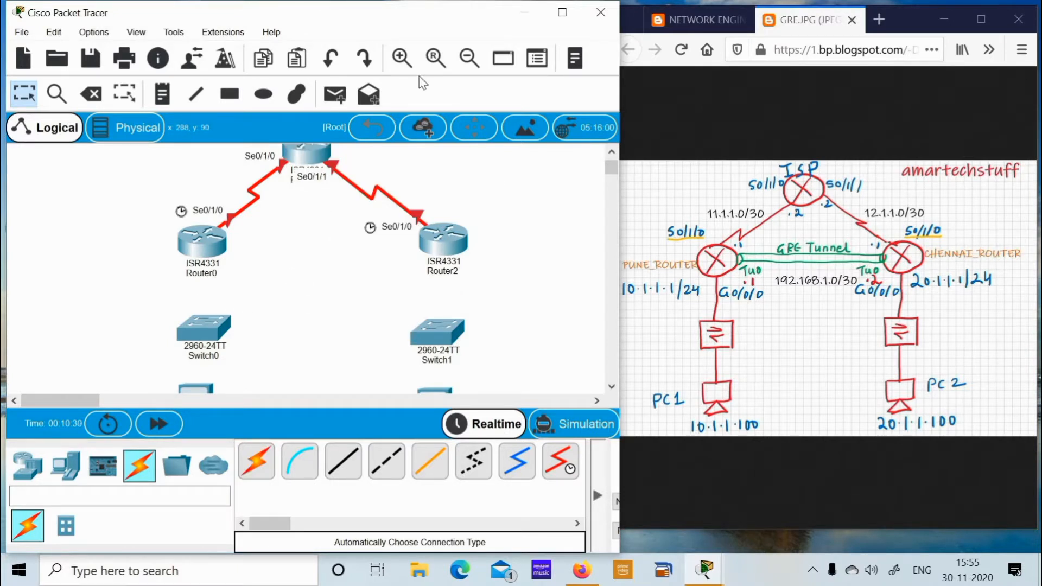
Connect Router0 to Switch0 and Router2 to Switch1 using the automatically chosen connection type.
click(467, 61)
click(467, 61)
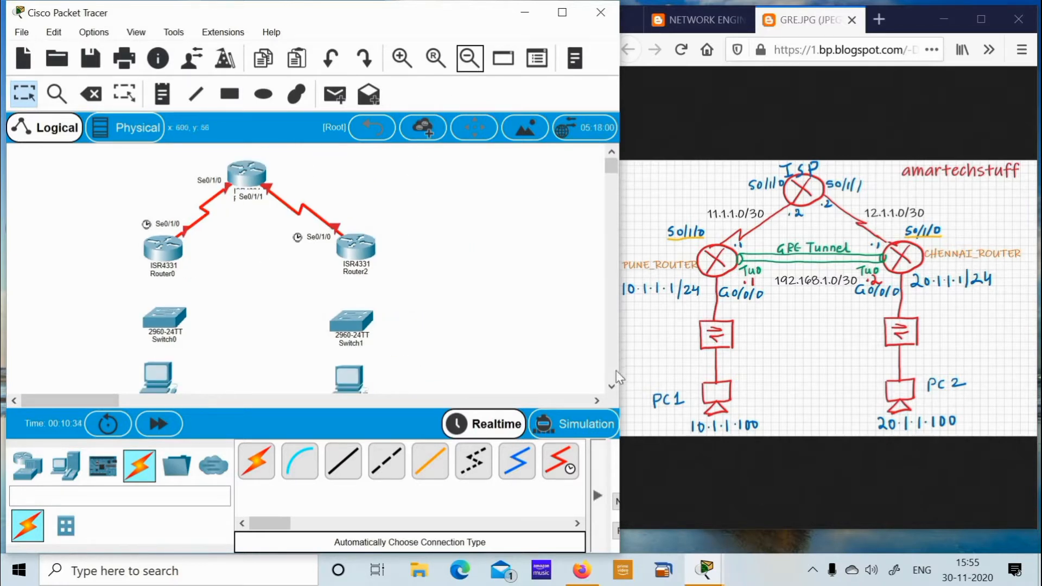
click(612, 388)
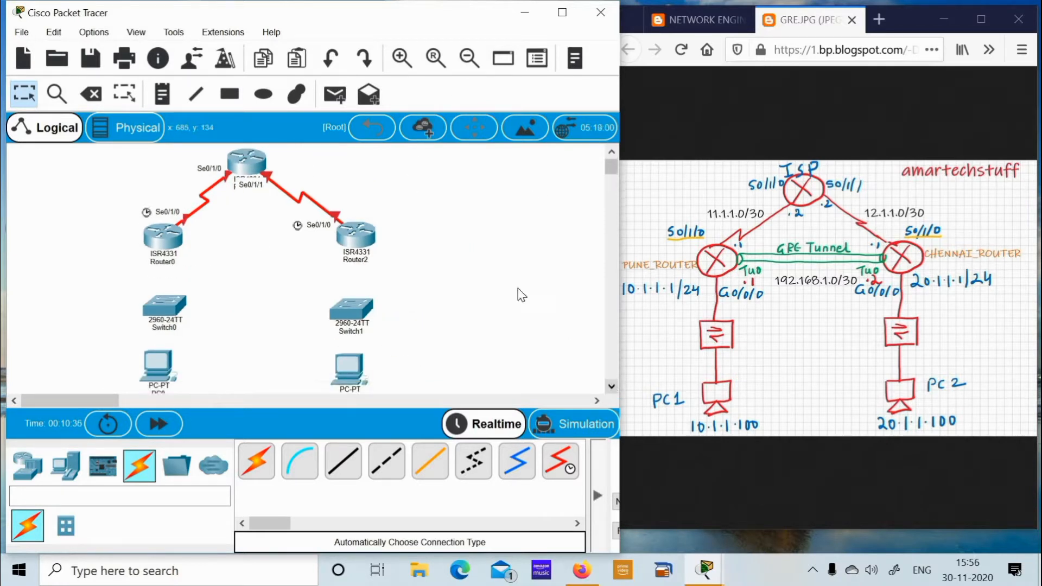
click(469, 58)
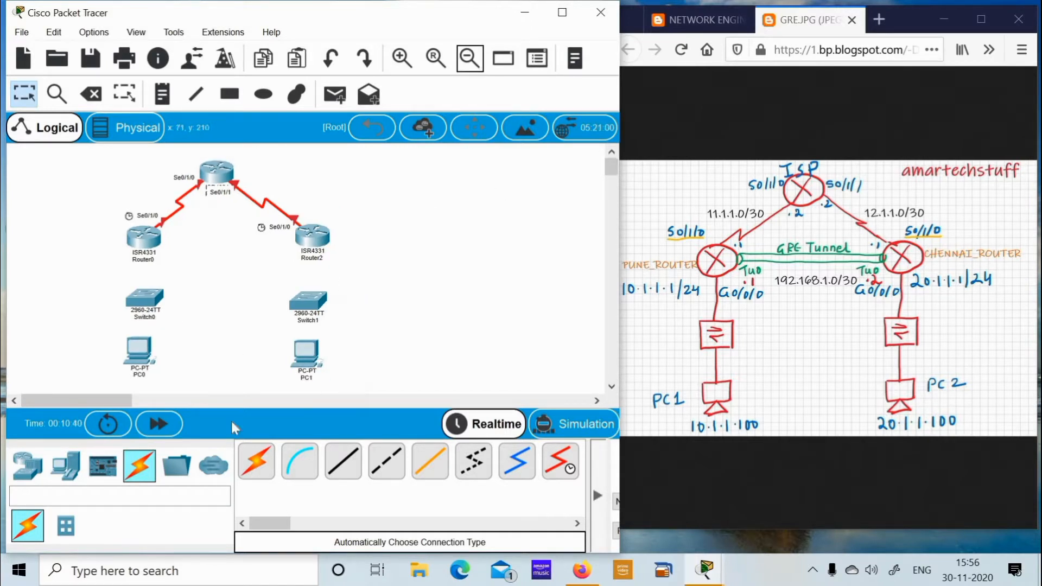
click(257, 460)
click(151, 297)
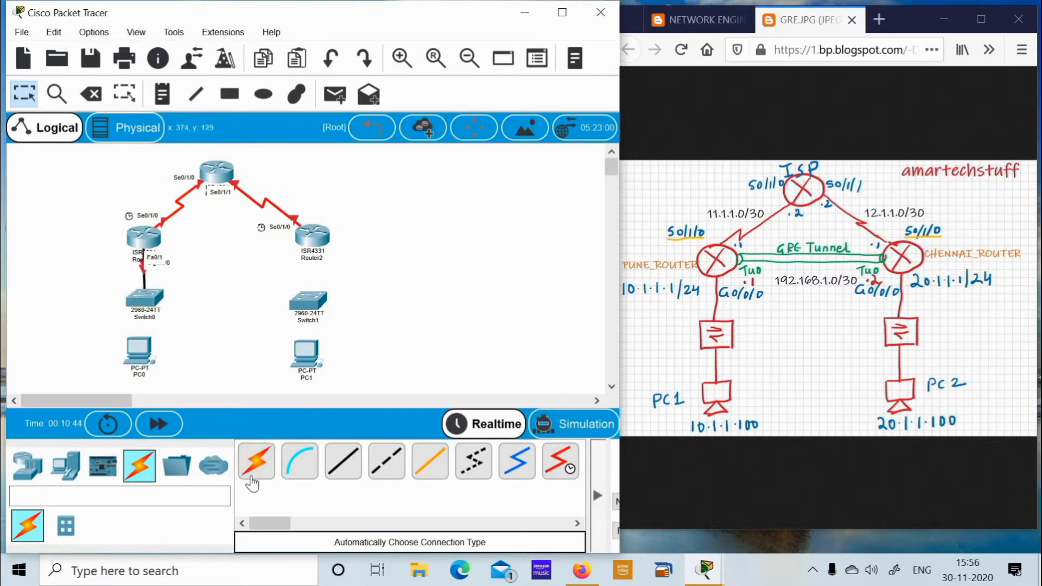
click(320, 242)
click(315, 297)
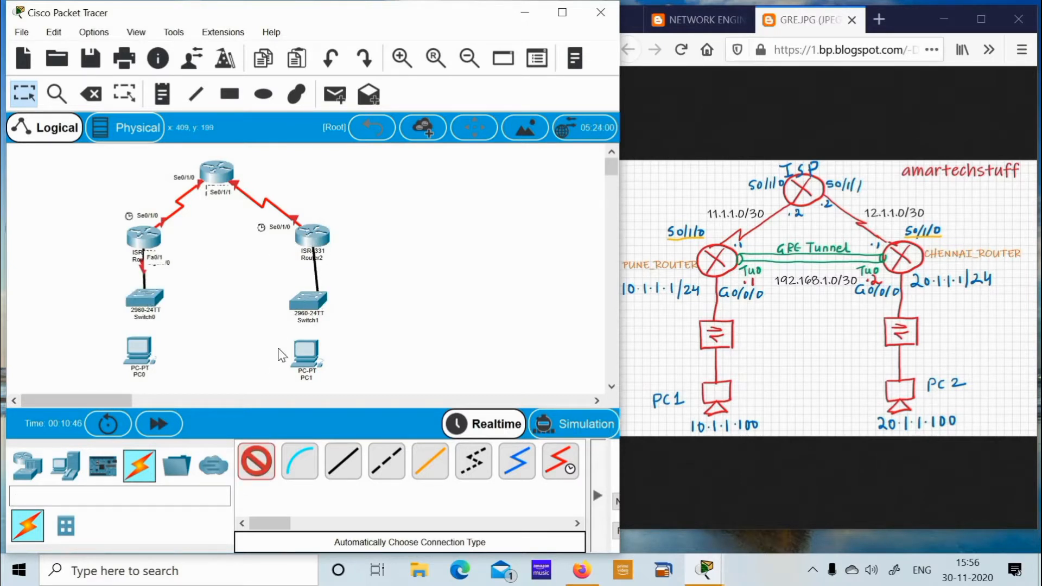
Connect Switch0 to PC0 and Switch1 to PC1 using the automatically chosen connection type.
click(138, 305)
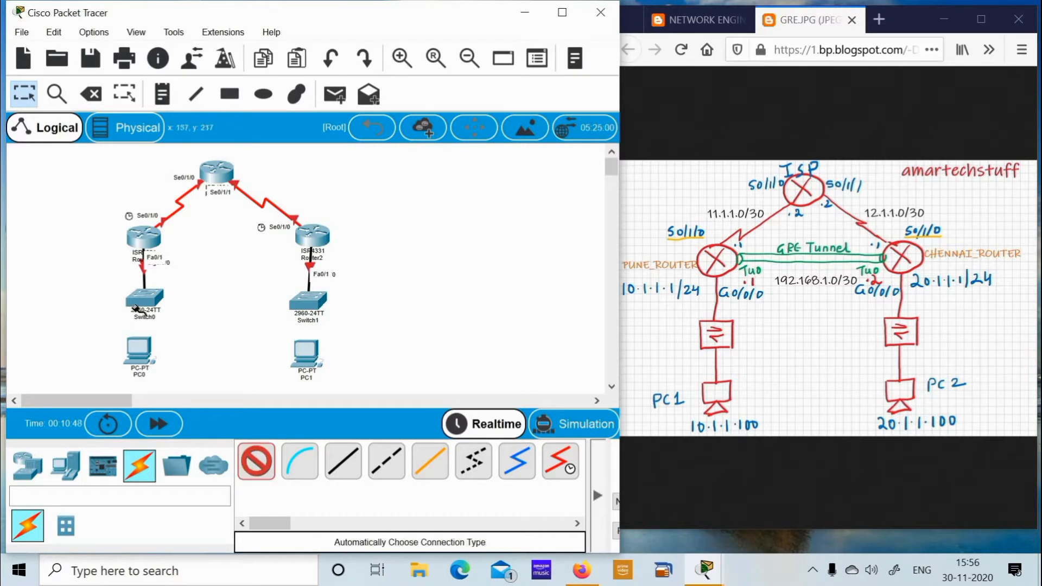
click(141, 350)
click(305, 305)
click(308, 354)
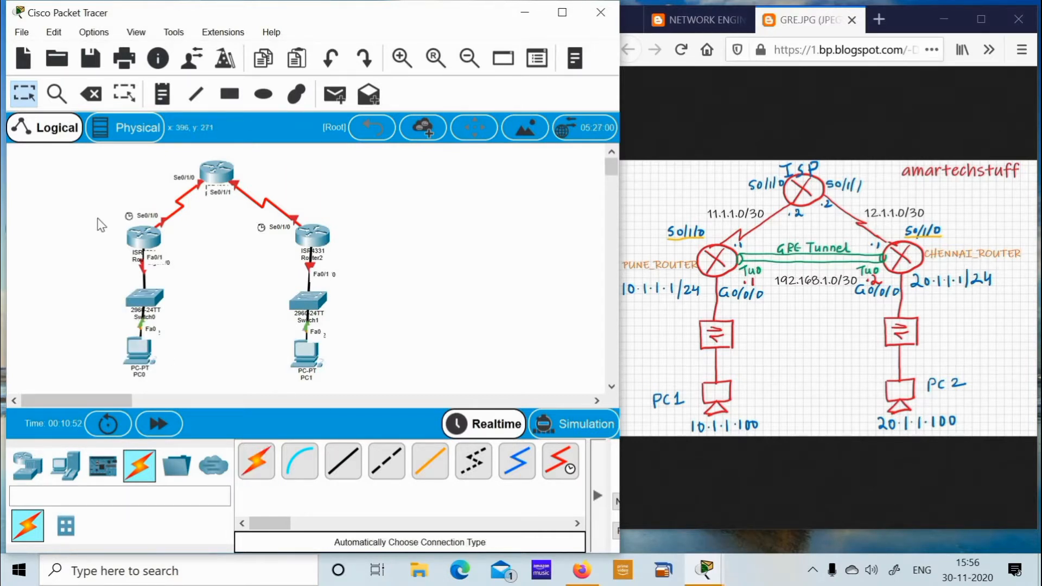
Move PC0, PC1, Switch0 and Switch1 lower in the workspace to spread out the links beneath the routers.
drag(145, 363, 151, 375)
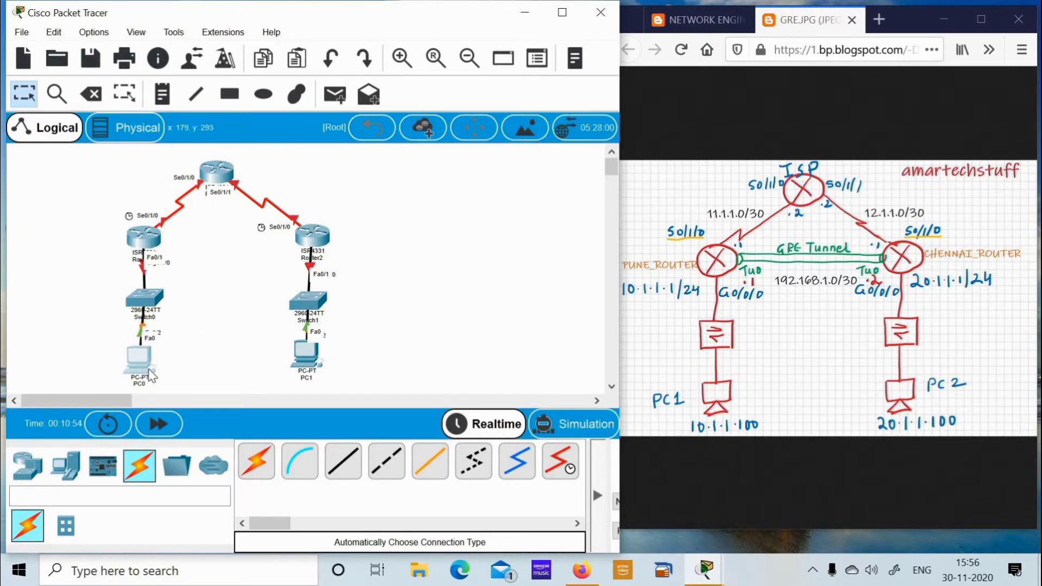
drag(315, 361, 313, 376)
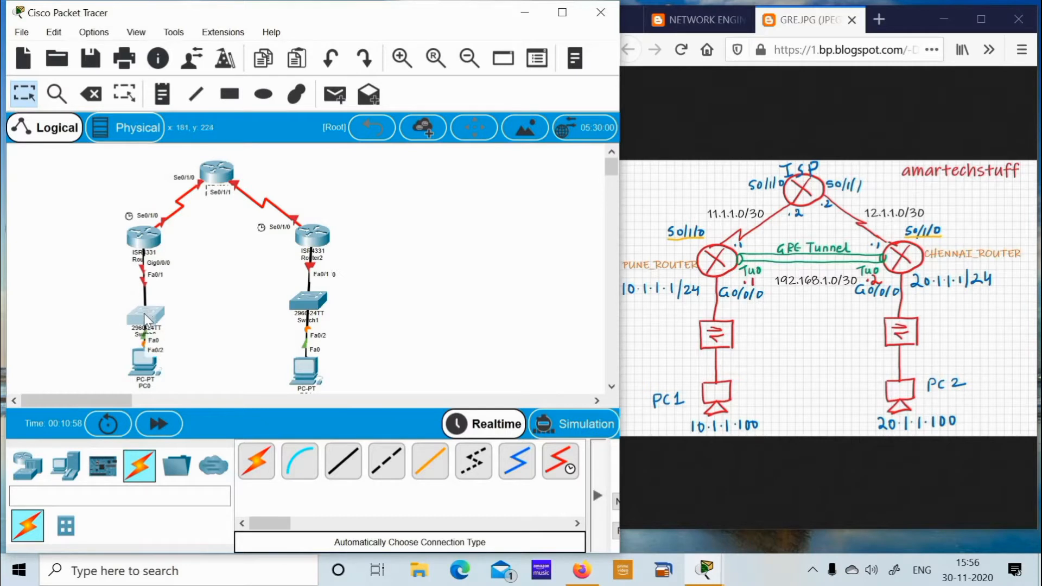
drag(145, 312, 145, 327)
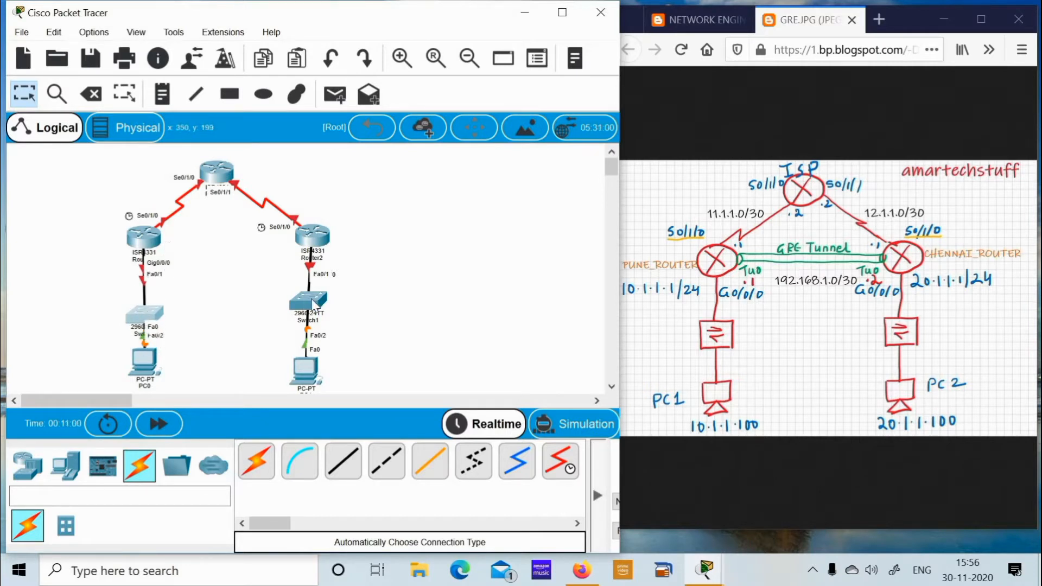
drag(312, 301, 314, 319)
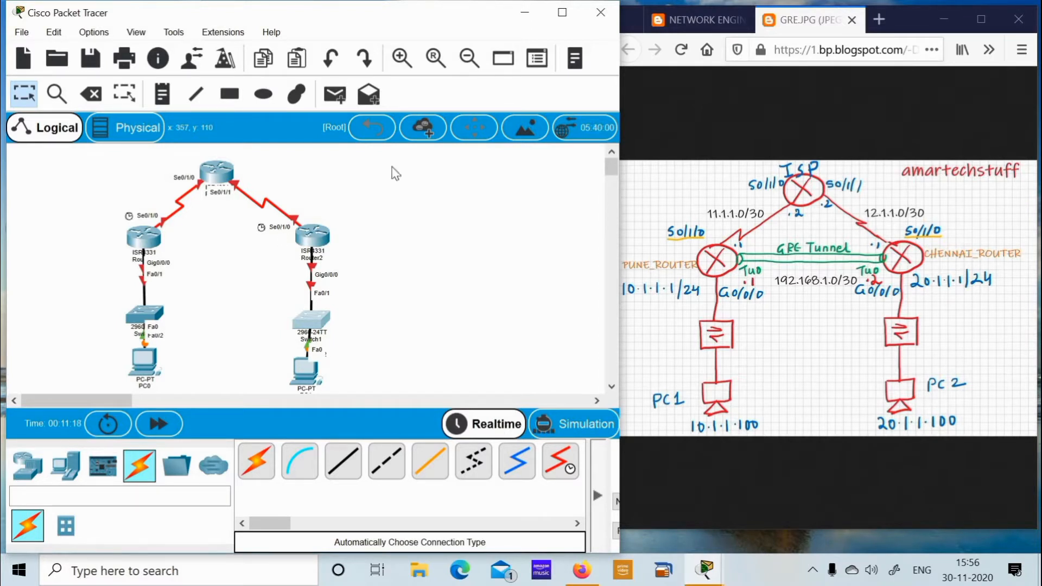
click(611, 386)
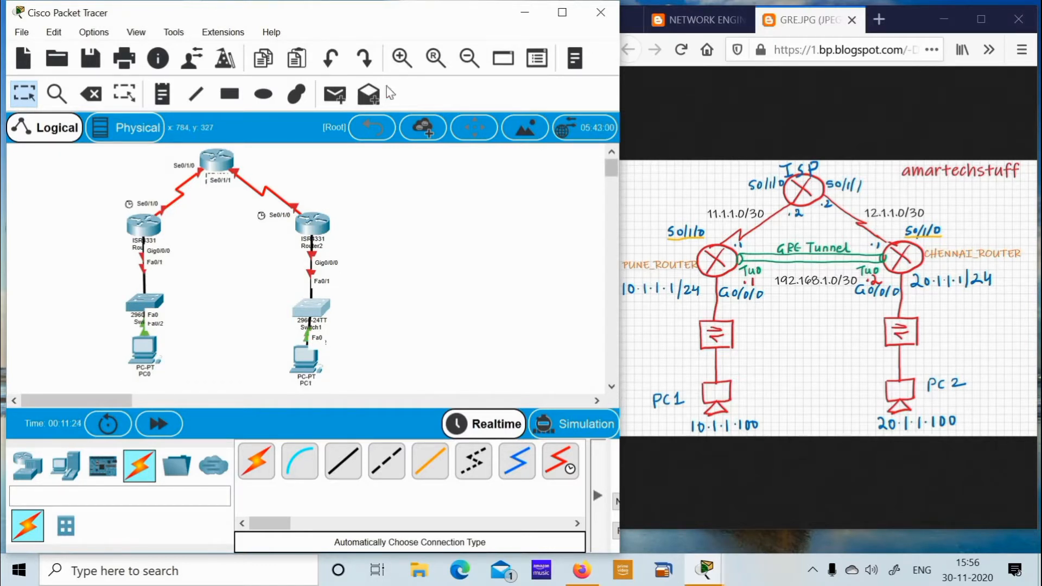
Review the blog's Part 1 step on configuring hostnames and IP addresses, and check the GRE topology diagram.
click(704, 32)
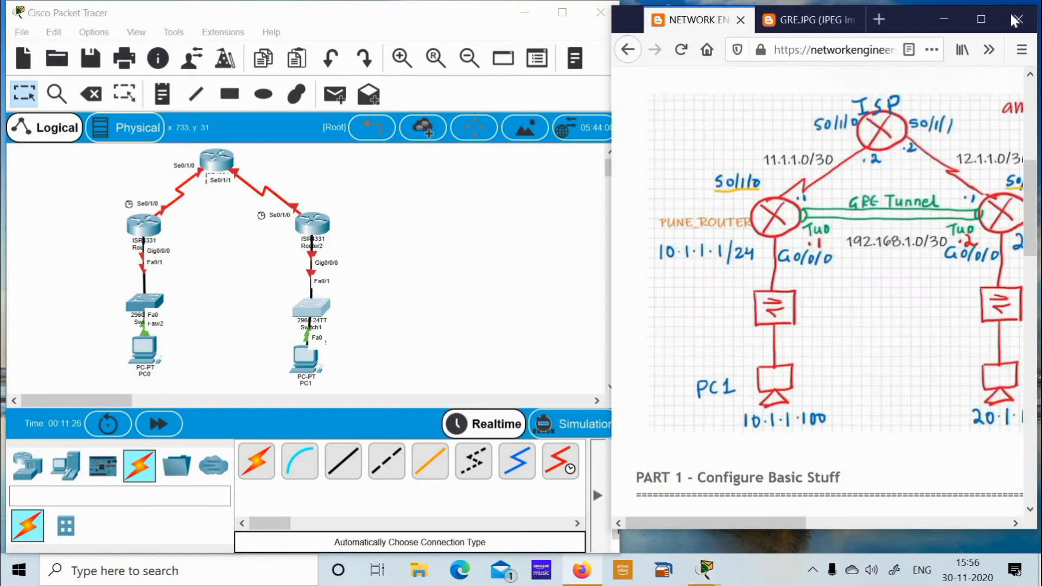
click(981, 20)
scroll(488, 265, down, 3)
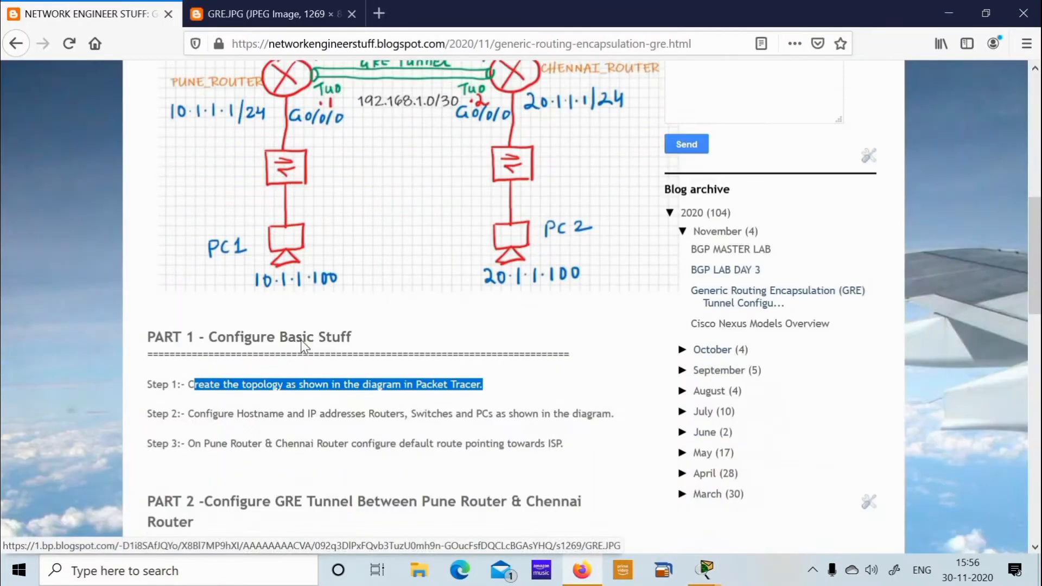
click(279, 378)
drag(194, 378, 605, 358)
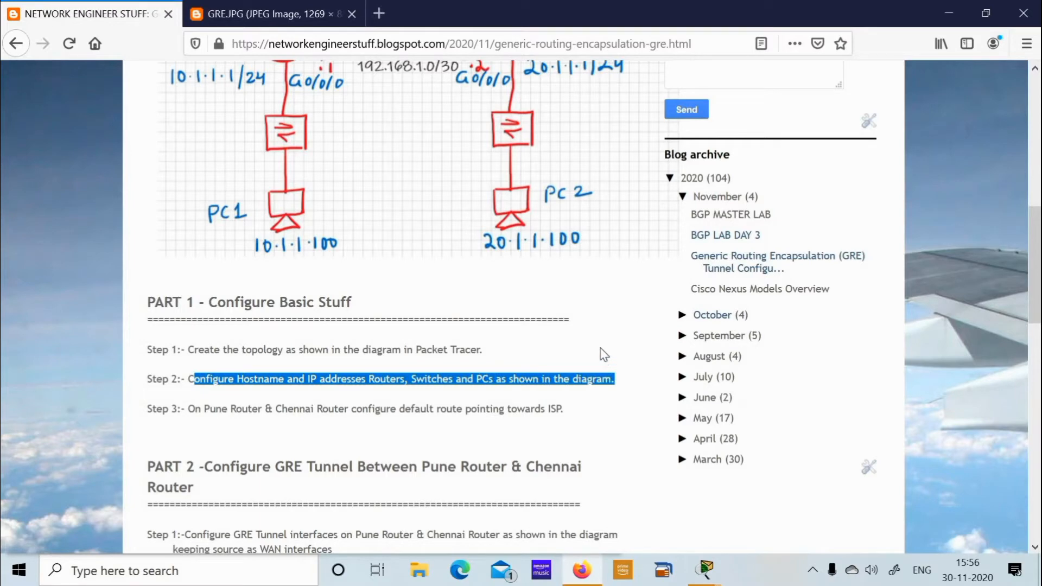
click(287, 5)
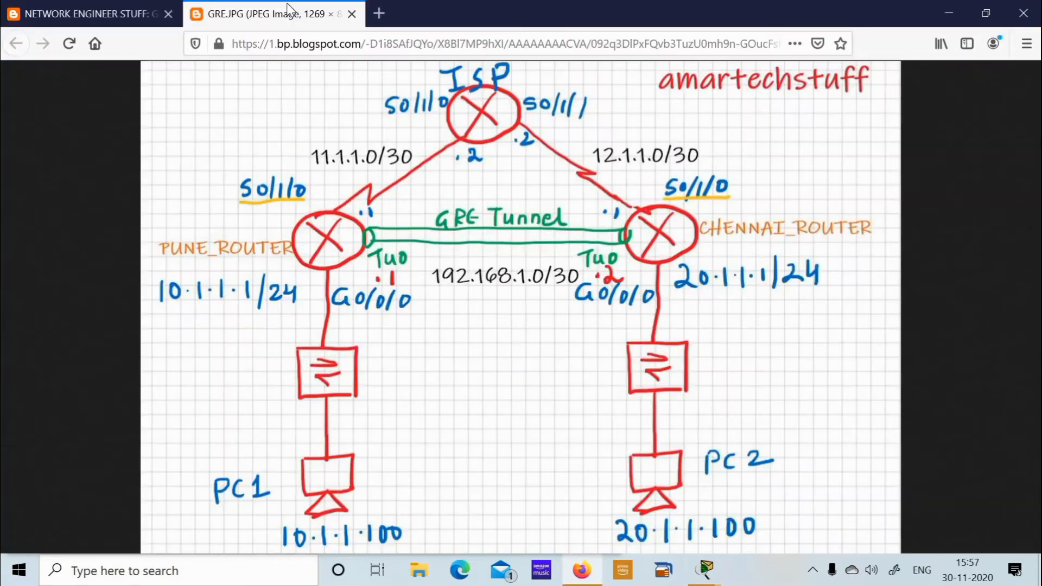
click(986, 12)
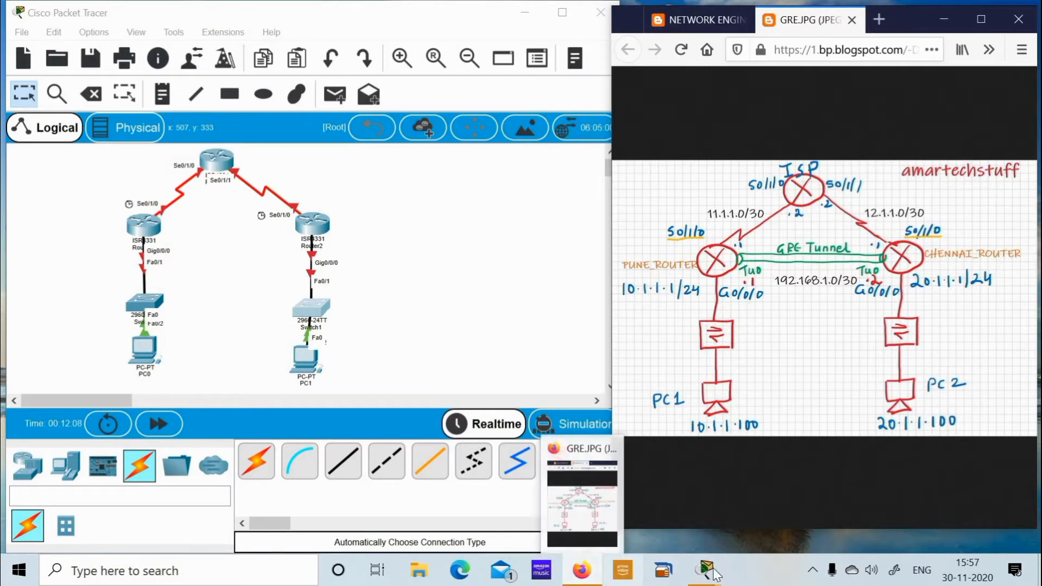
Bring up Router0's command line, decline the initial configuration dialog and get to the router prompt.
mouse_move(705, 570)
click(676, 521)
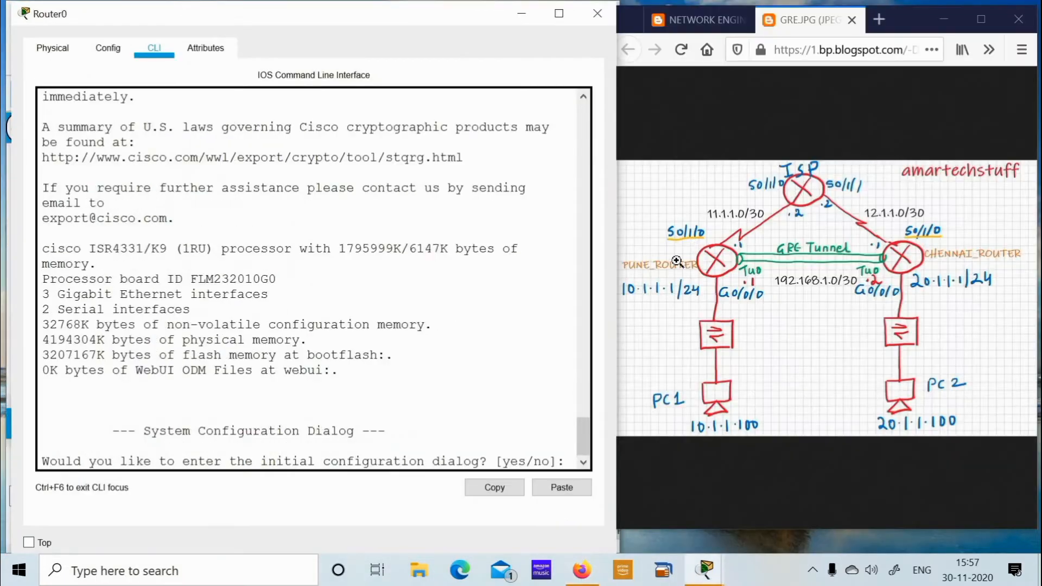
click(705, 263)
click(704, 265)
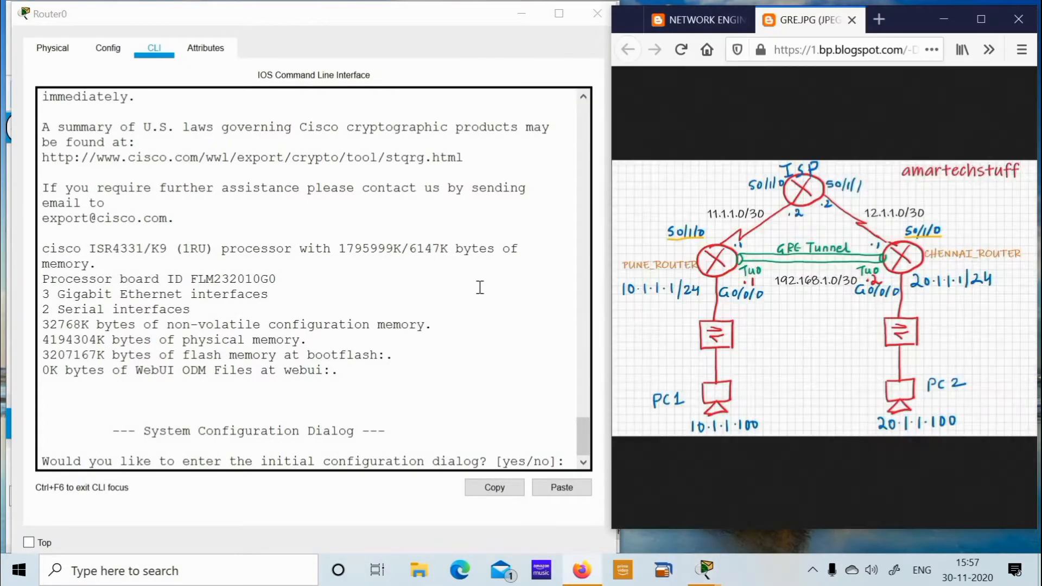
click(480, 287)
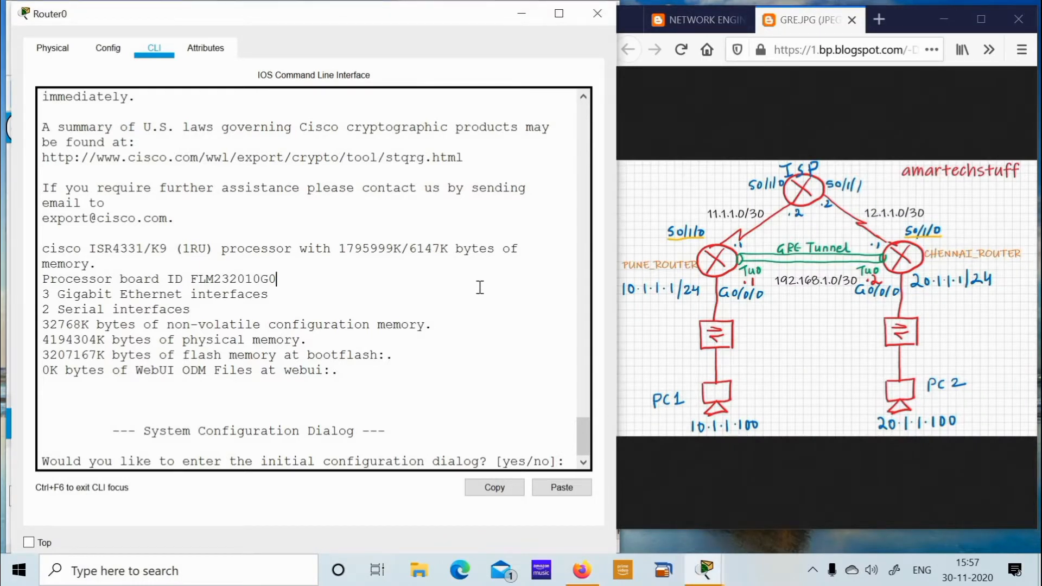
text(n)
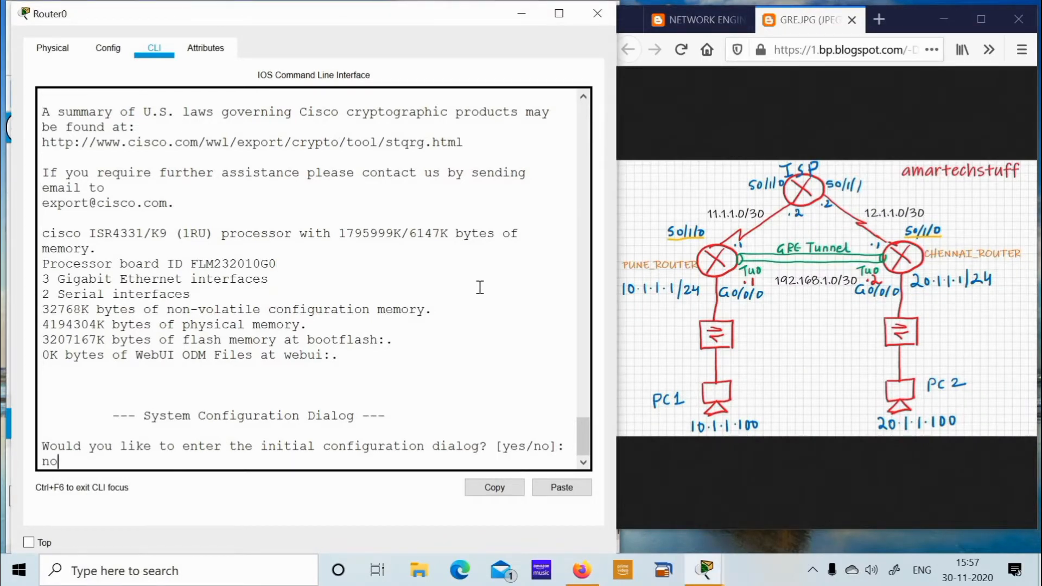
text(o)
key(Return)
key(Return)
key(Return)
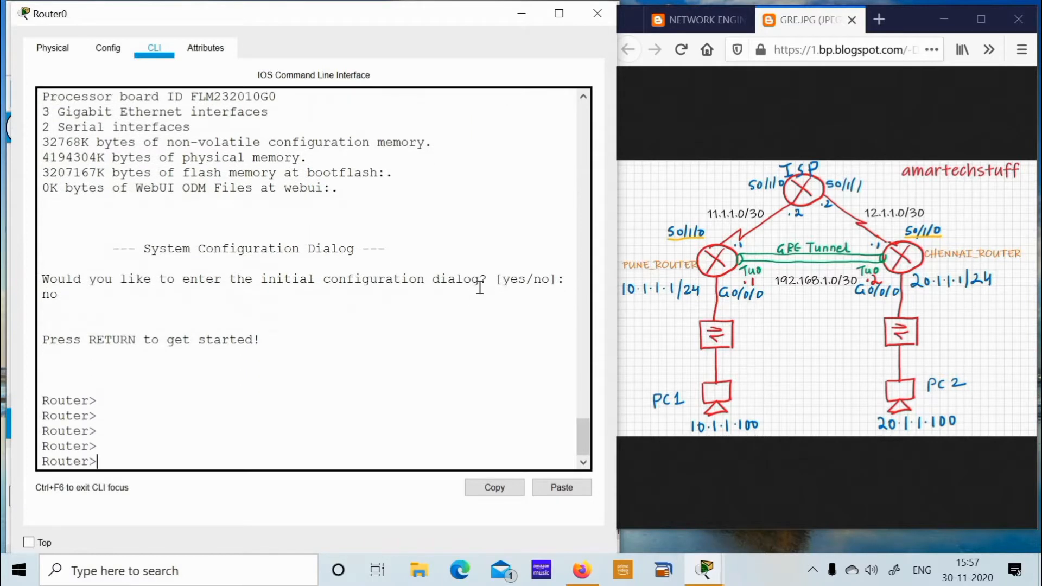
Enter privileged and global configuration mode on Router0 and set its hostname to pune_router.
text(en)
key(Return)
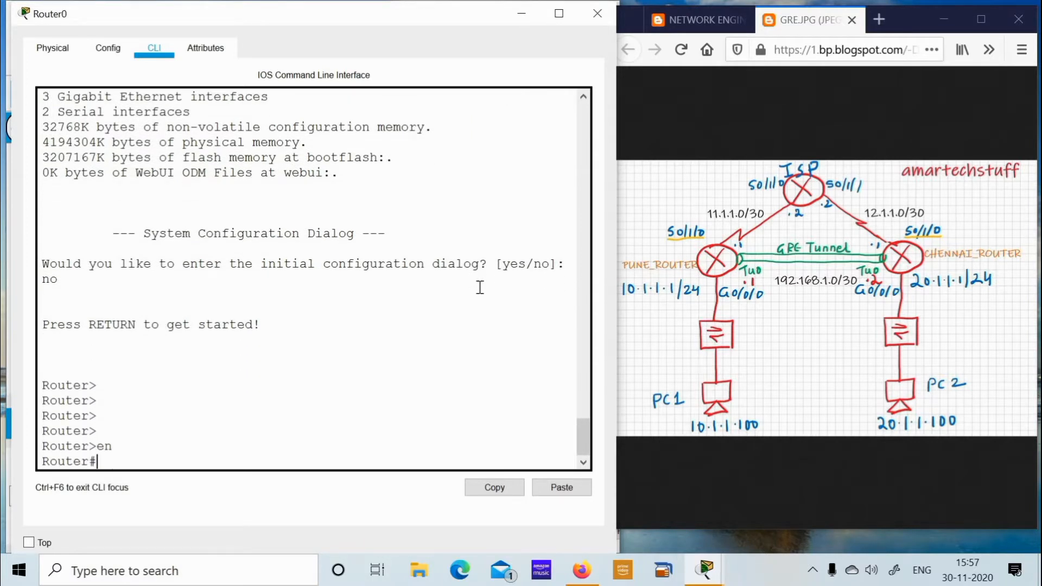
text(config)
key(Return)
key(Return)
key(Return)
text(hos)
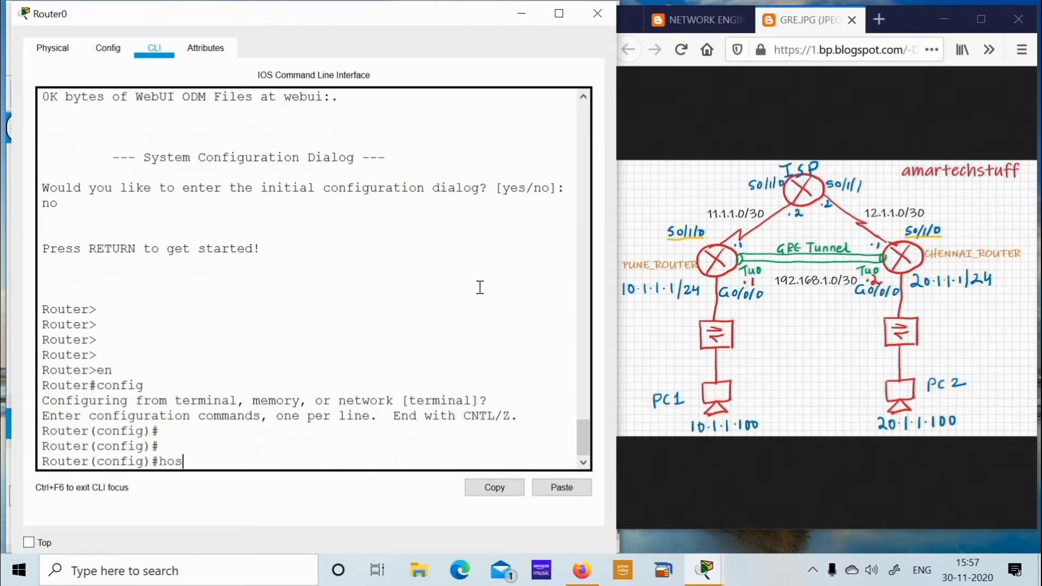
text(tname)
key(Caps_Lock)
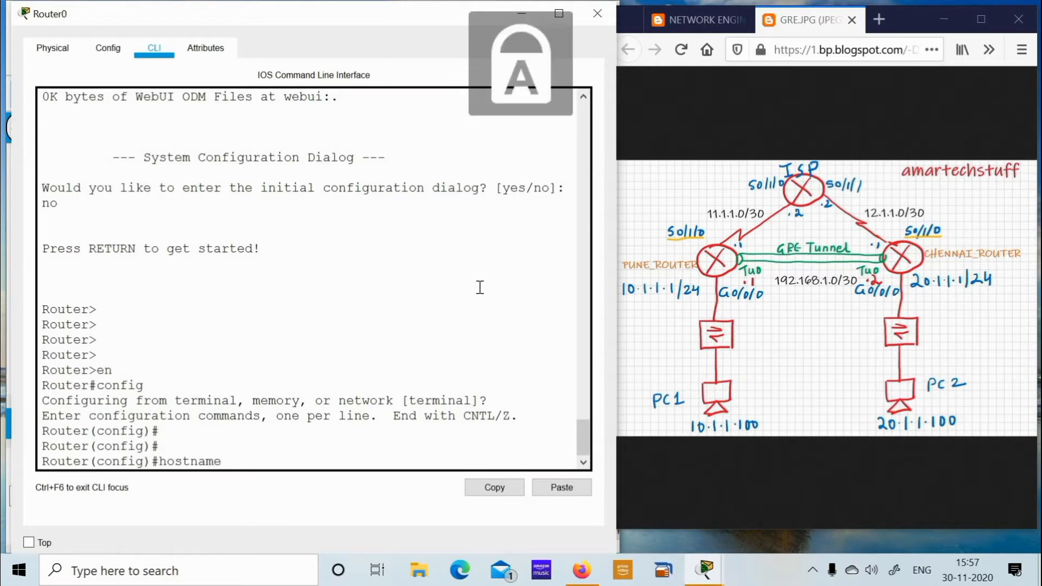
key(Caps_Lock)
text(pune_r)
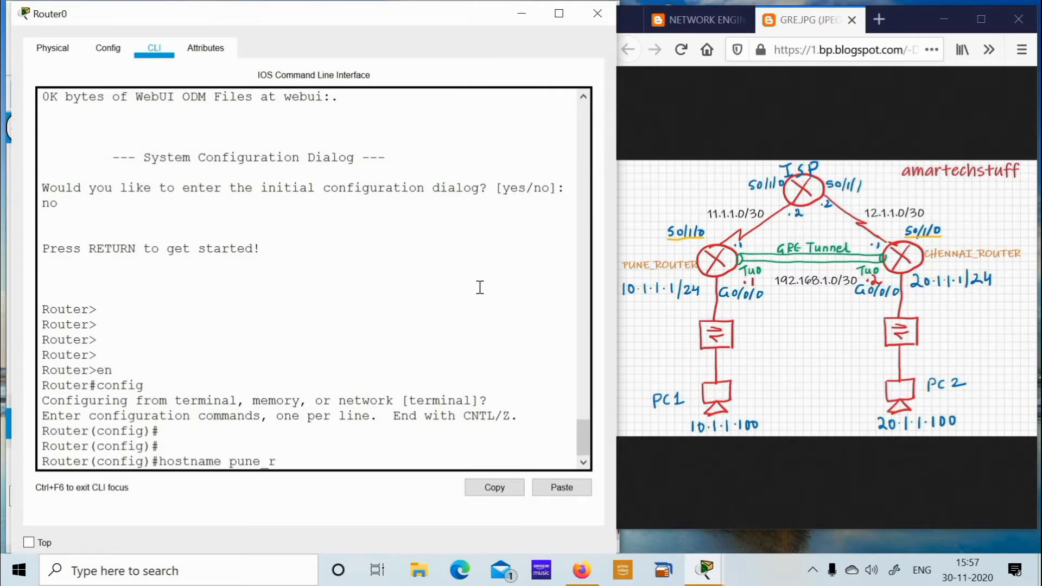
text(outer)
key(Return)
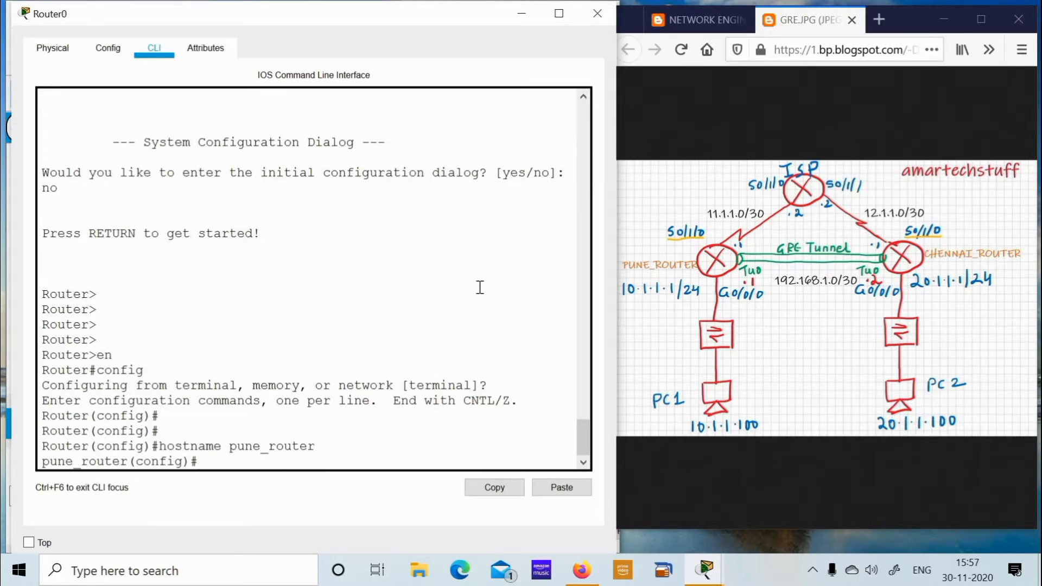
Leave configuration mode on pune_router and save the configuration with wr.
key(Return)
key(Return)
key(Return)
key(Return)
key(Return)
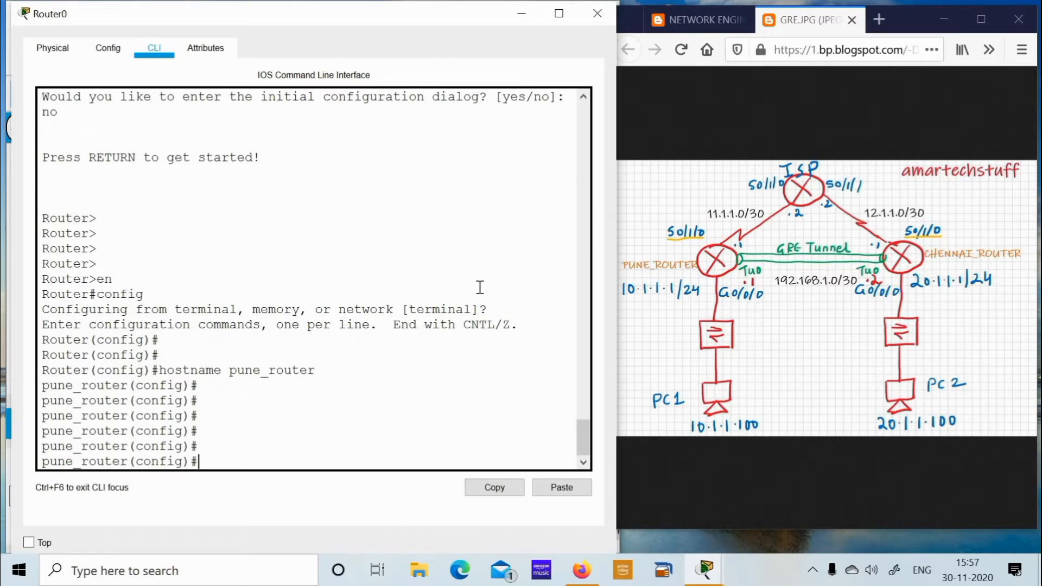
key(ctrl+z)
key(Return)
key(Return)
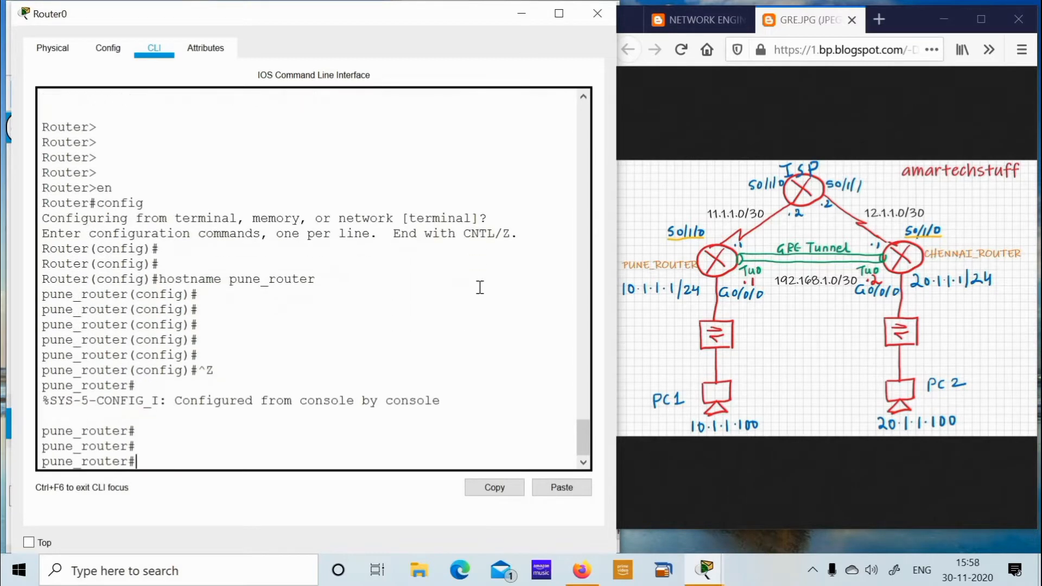
text(wr)
key(Return)
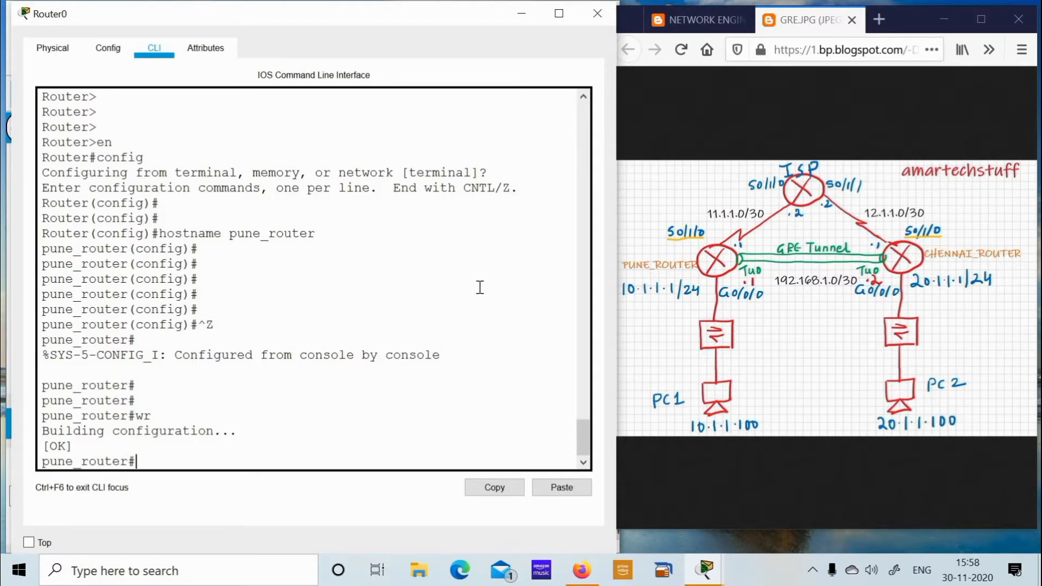
key(Return)
key(Return)
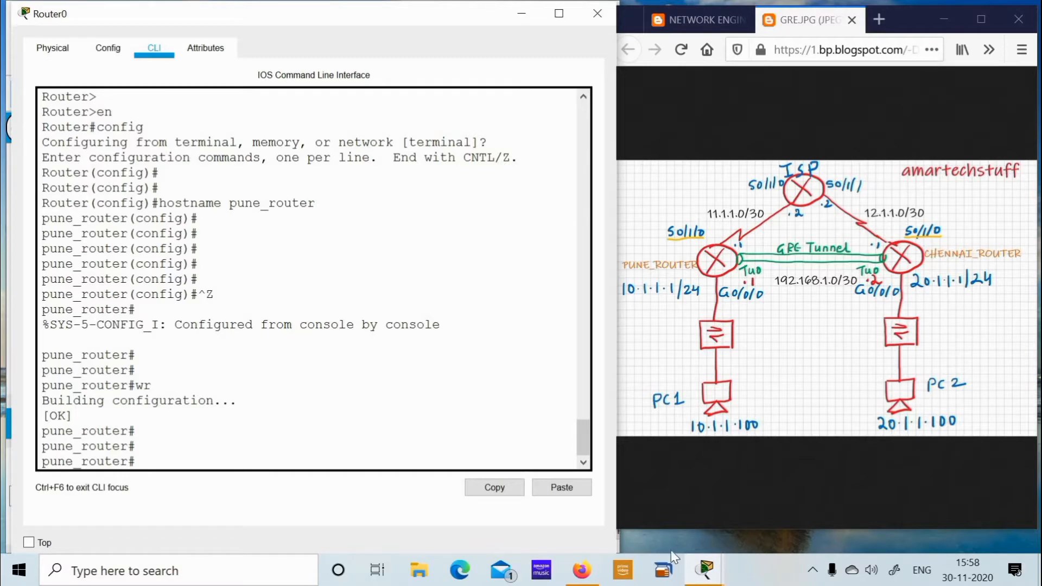
Bring up Router1's command line, decline the initial configuration dialog and get to the router prompt.
mouse_move(703, 576)
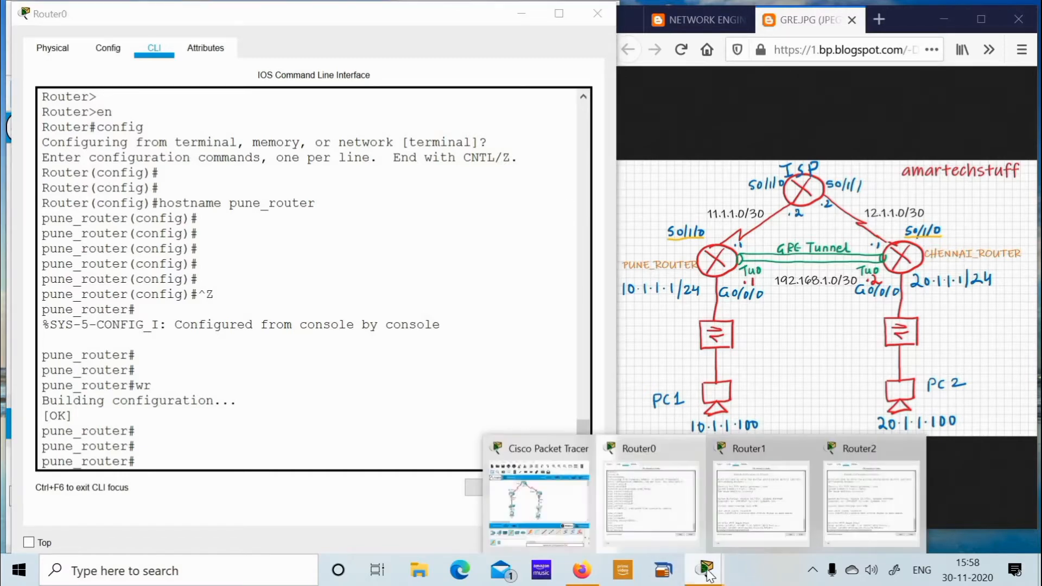
click(757, 527)
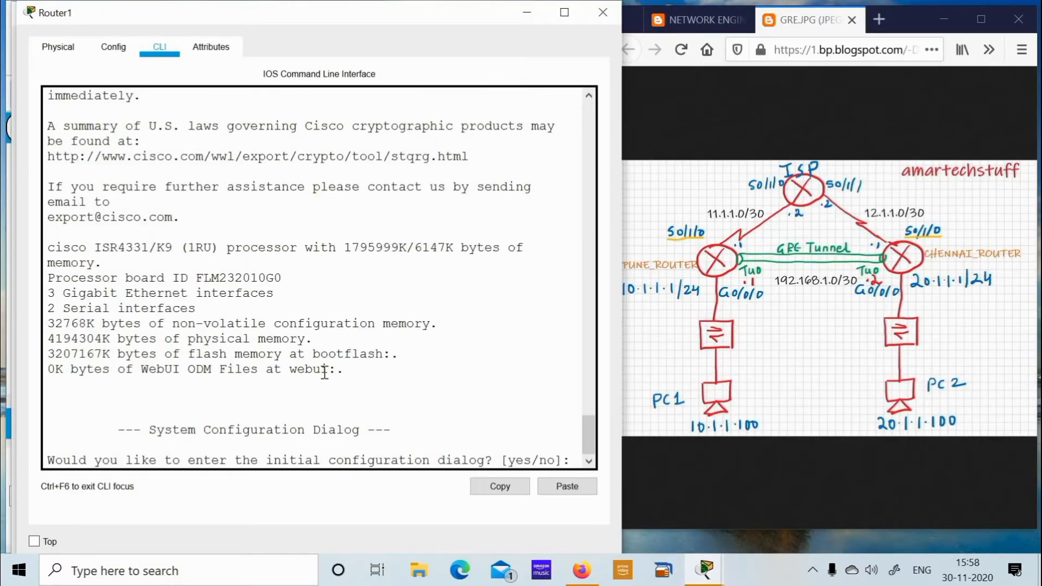
text(no)
key(Return)
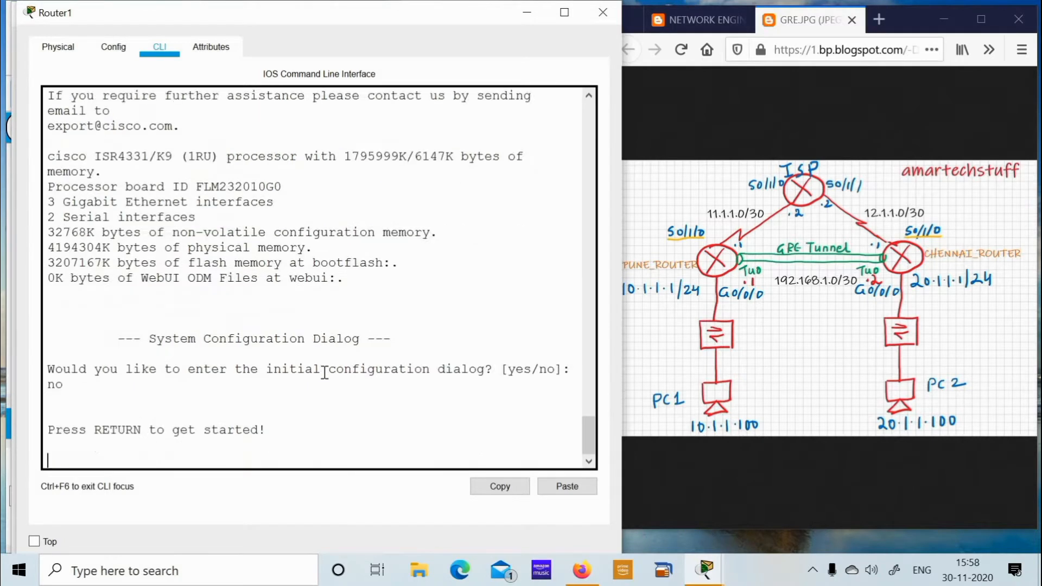
key(Return)
key(Return)
key(Return)
key(Return)
Enter privileged and global configuration mode on Router1 and set its hostname to isp.
text(en)
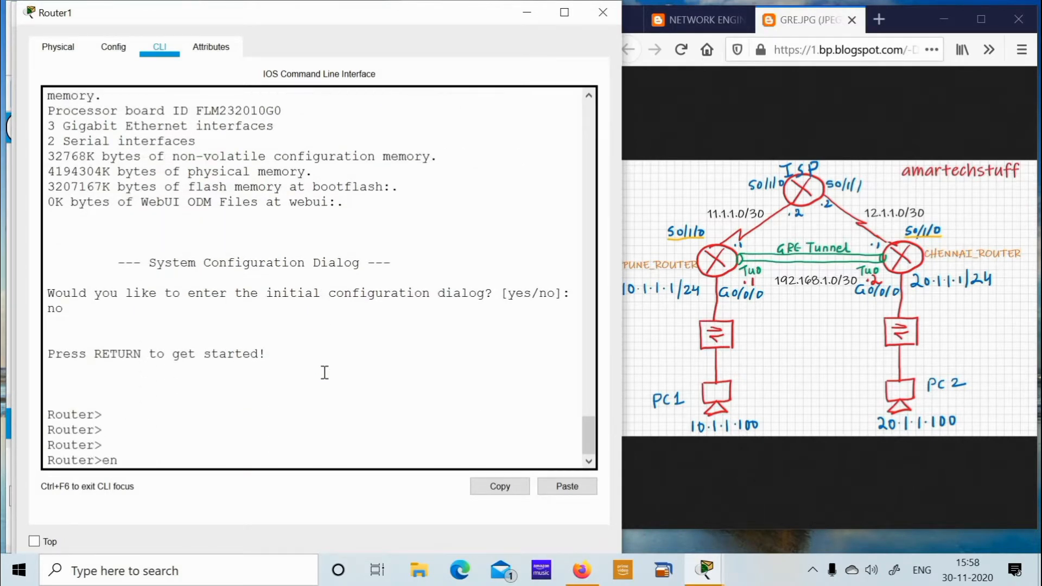
key(Return)
key(Return)
key(Return)
text(config)
key(Return)
key(Return)
key(Return)
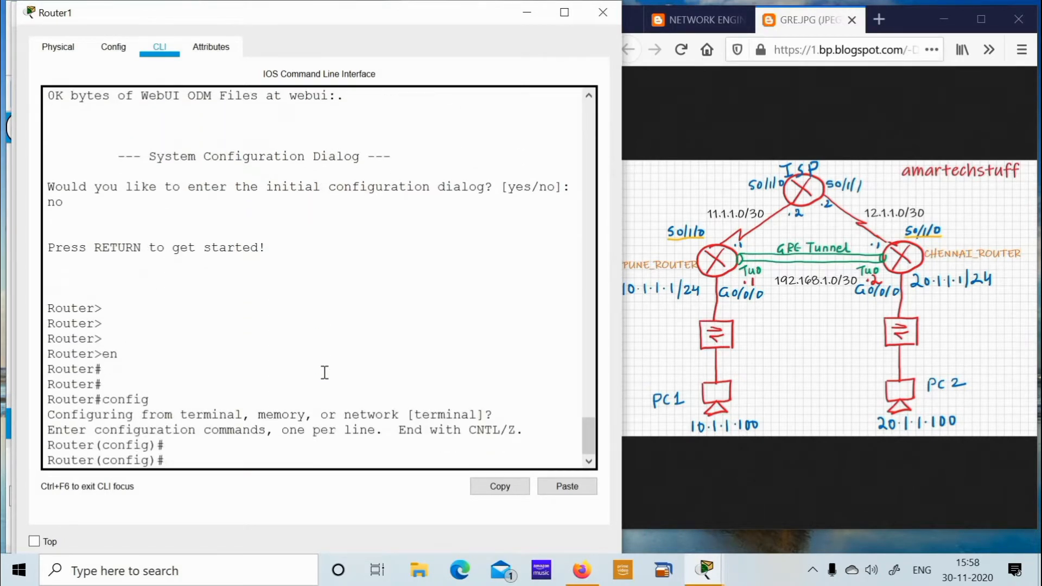
text(host)
key(Tab)
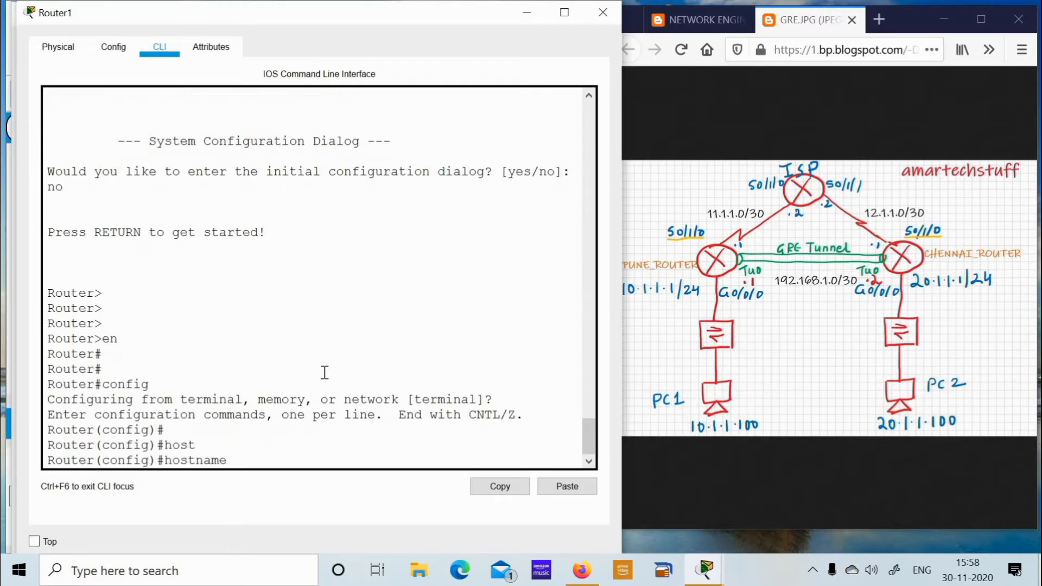
text(isp)
key(Return)
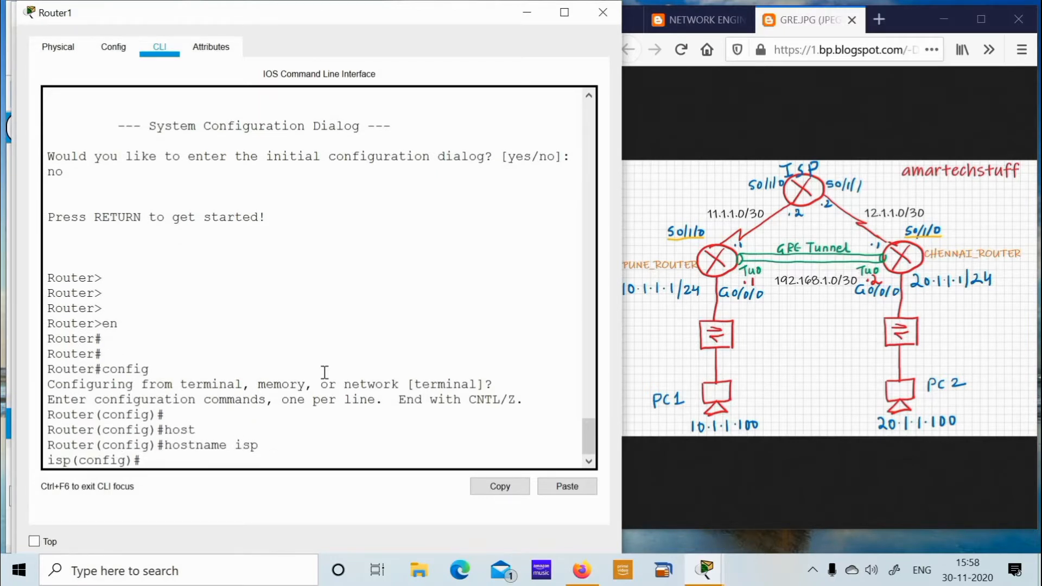
Leave configuration mode on the isp router and save the configuration with wr.
key(ctrl+z)
key(Return)
key(Return)
text(wr)
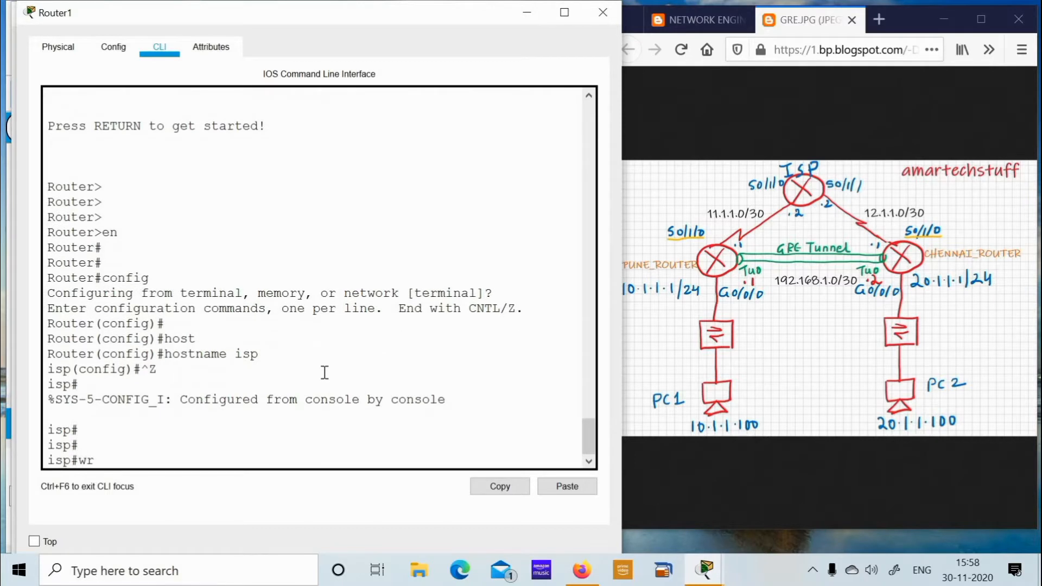
key(Return)
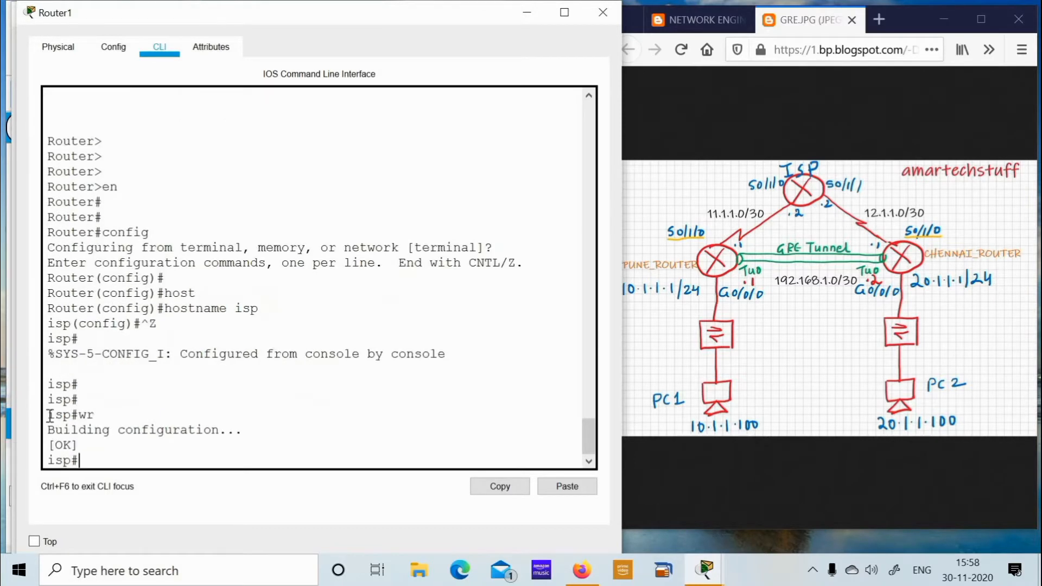
drag(49, 416, 71, 415)
Bring up Router2's command line and decline the initial configuration dialog.
mouse_move(705, 570)
click(852, 513)
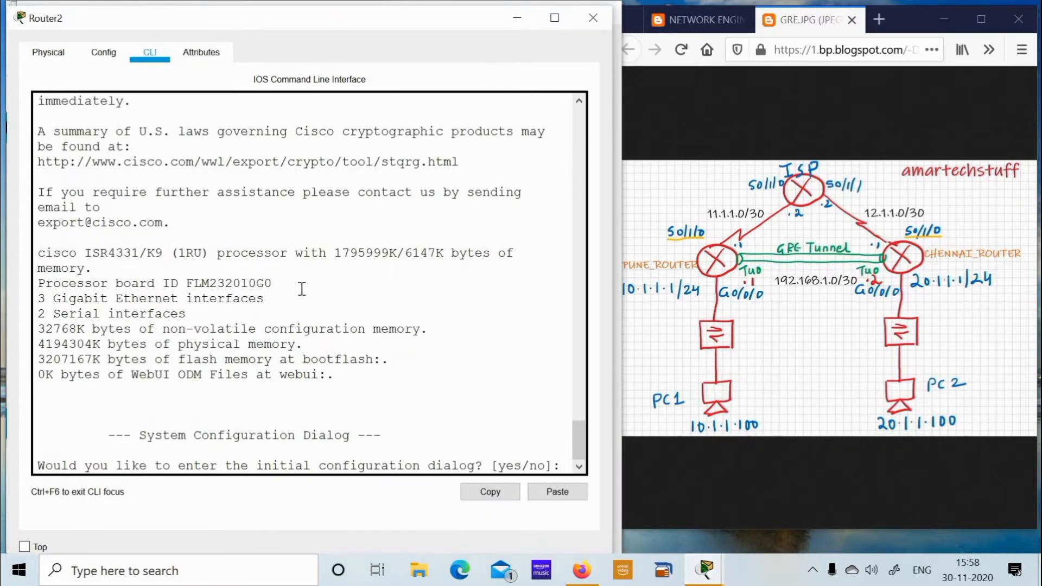
text(no)
key(Return)
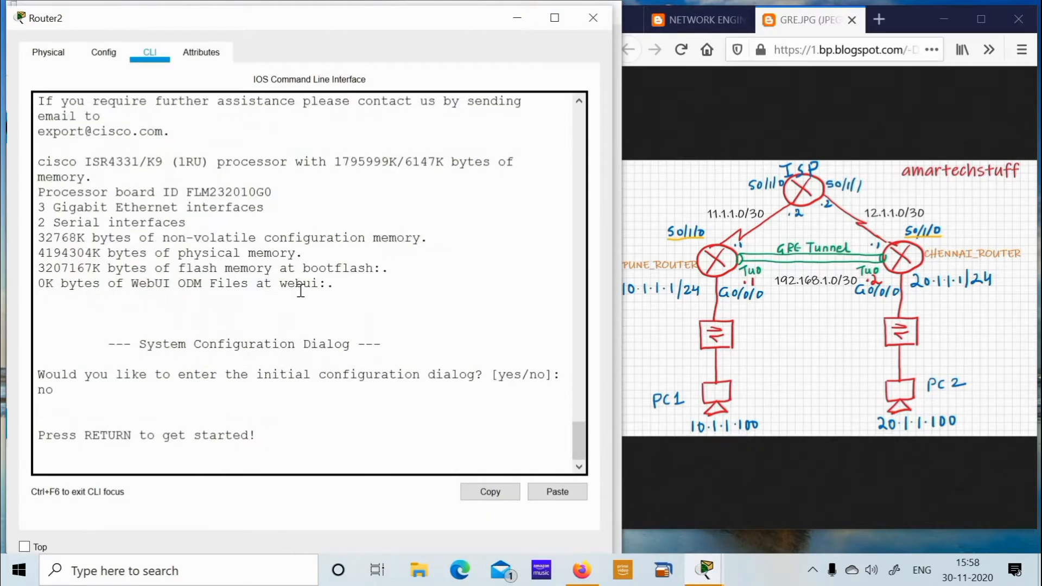
Get to Router2's prompt and enter privileged mode and then global configuration mode.
key(Return)
key(Return)
key(Return)
text(en)
key(Return)
key(Return)
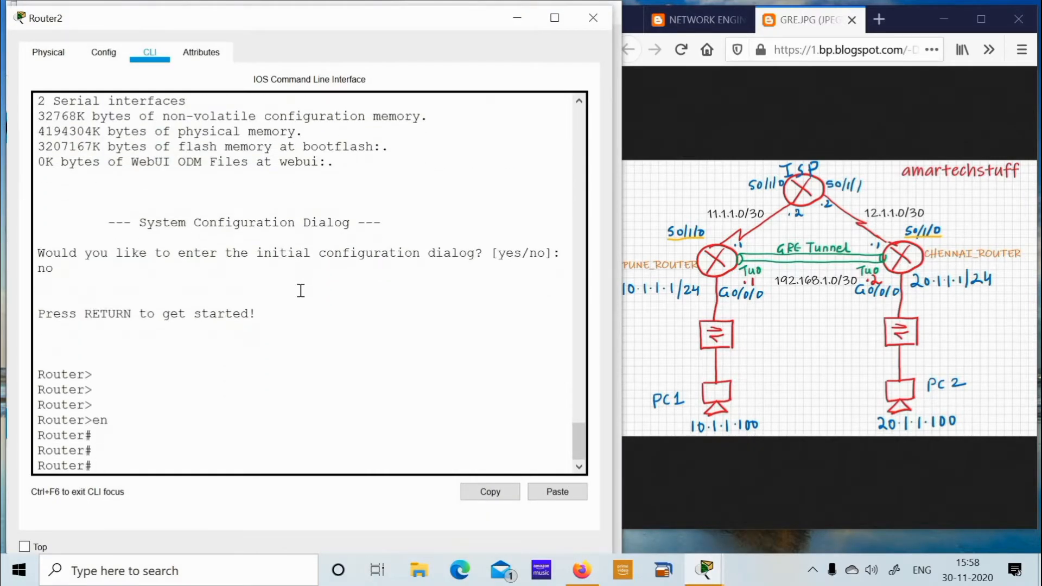
text(config)
key(Return)
key(Return)
key(Return)
key(Return)
key(Return)
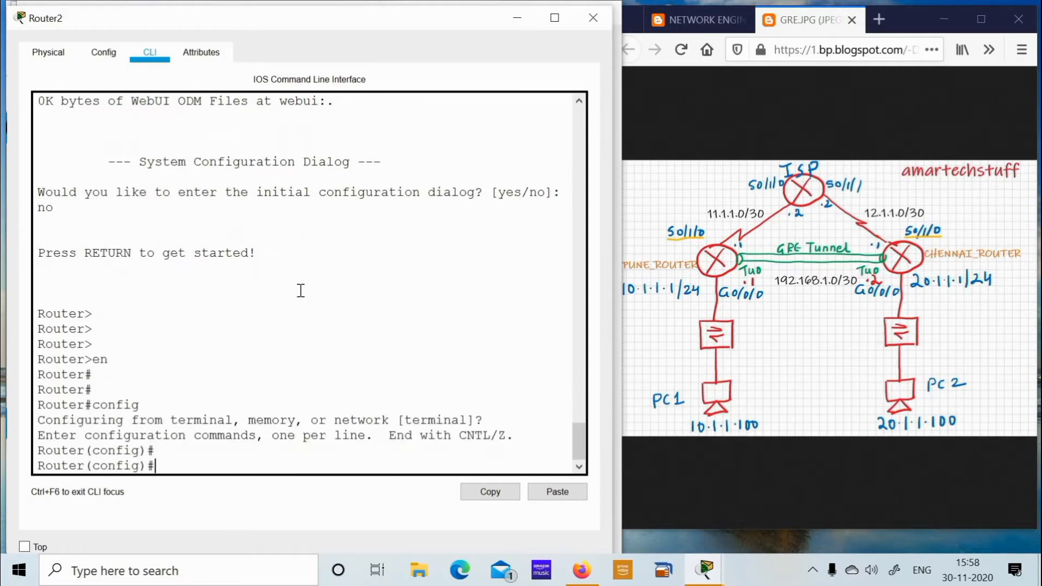
Set Router2's hostname to chennai_router.
text(hostname )
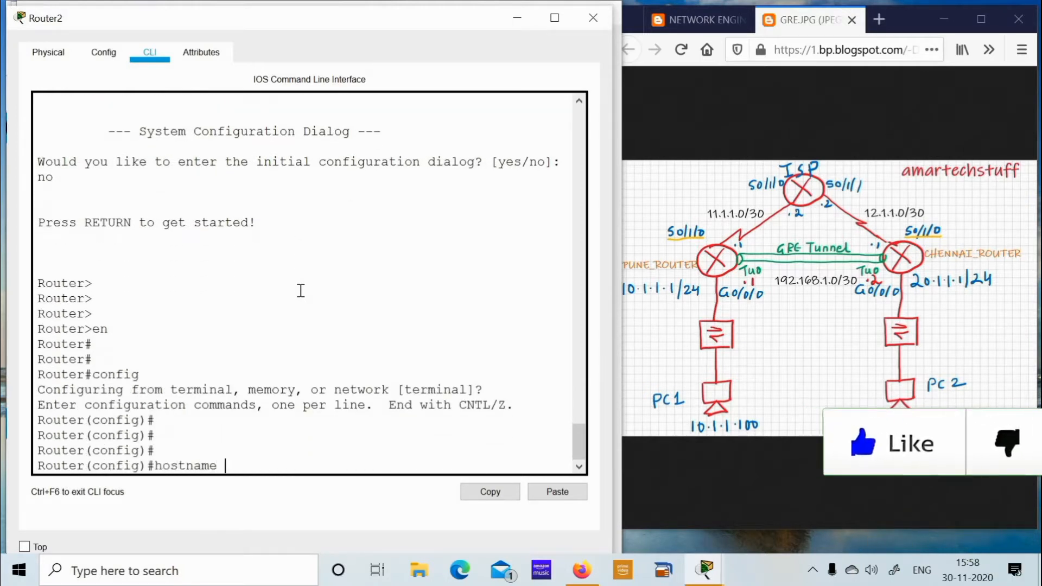
text(chennai)
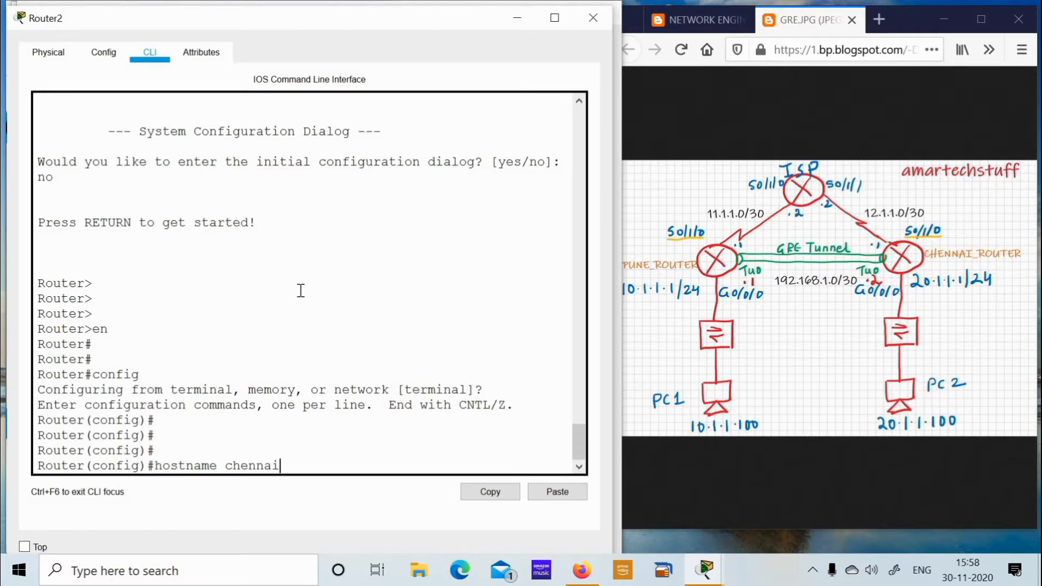
text(_router)
key(BackSpace)
key(BackSpace)
text(ter)
key(Return)
key(Return)
key(Return)
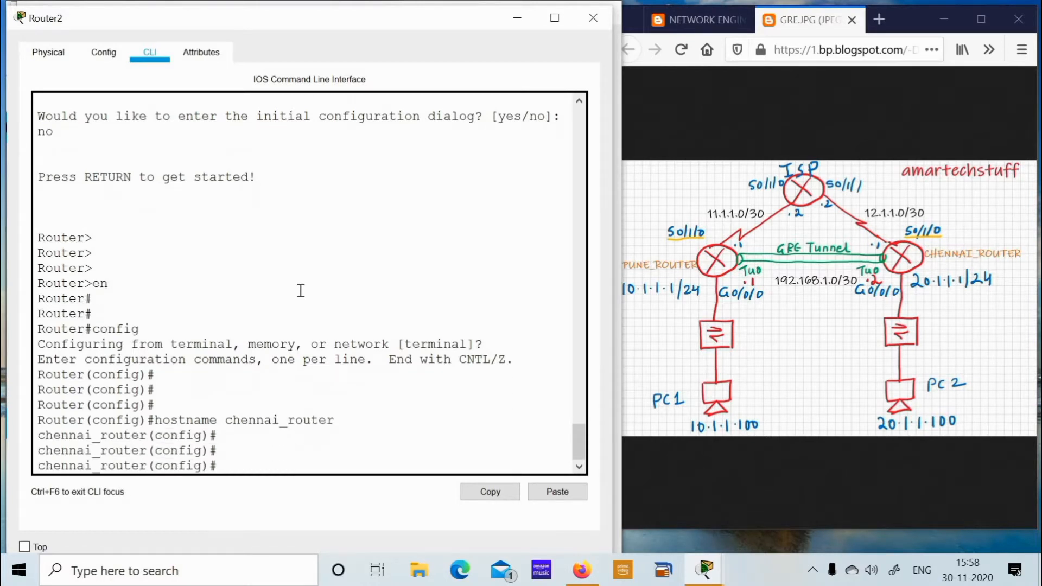
Leave configuration mode on chennai_router and save the configuration with wr.
key(ctrl+z)
key(Return)
key(Return)
key(Return)
text(wr)
key(Return)
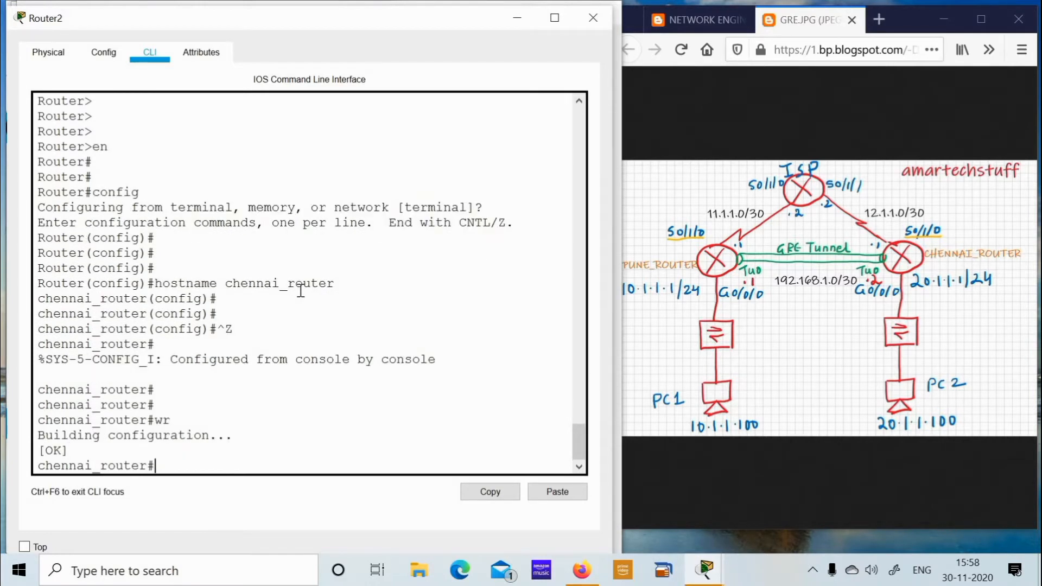
Return to global configuration mode on chennai_router and enter interface s0/1/0.
text(config)
key(Return)
key(Return)
key(Return)
key(Return)
text(int )
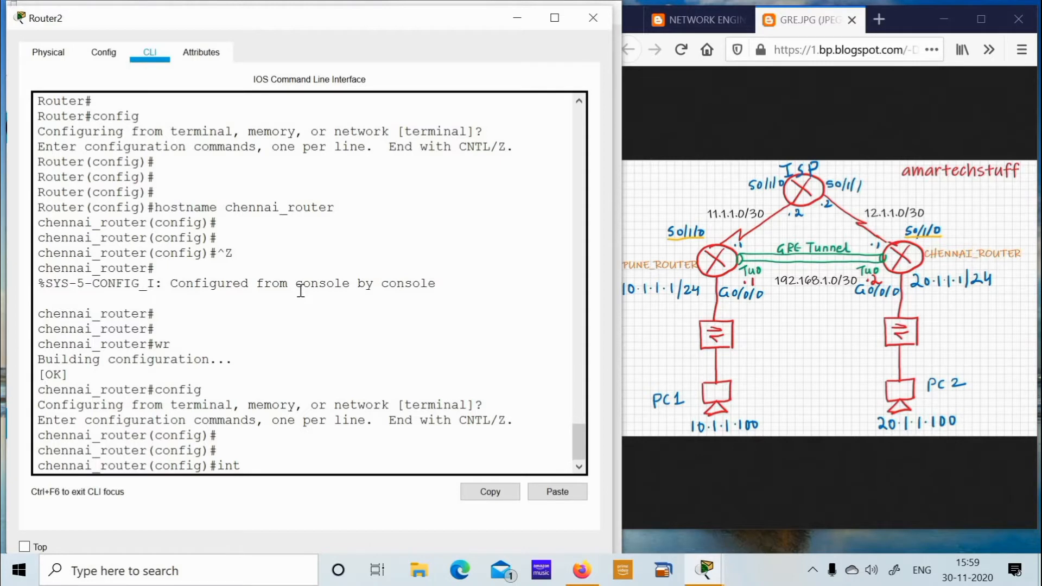
text(s0/1/0)
key(Return)
key(Return)
key(Return)
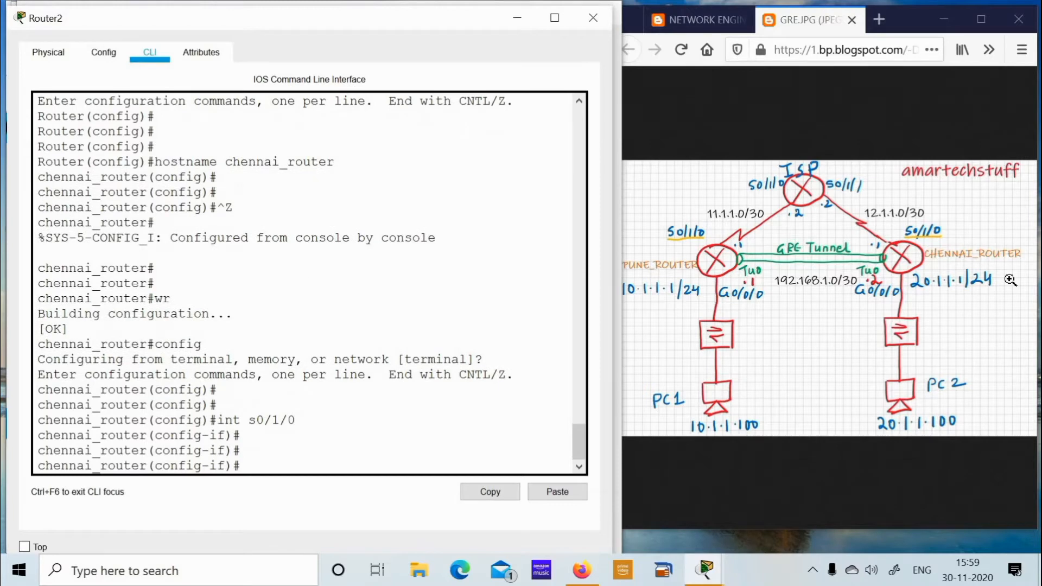
Check the Chennai router's addressing in the diagram and assign 12.1.1.1 with mask 255.255.255.252 to interface s0/1/0.
click(877, 232)
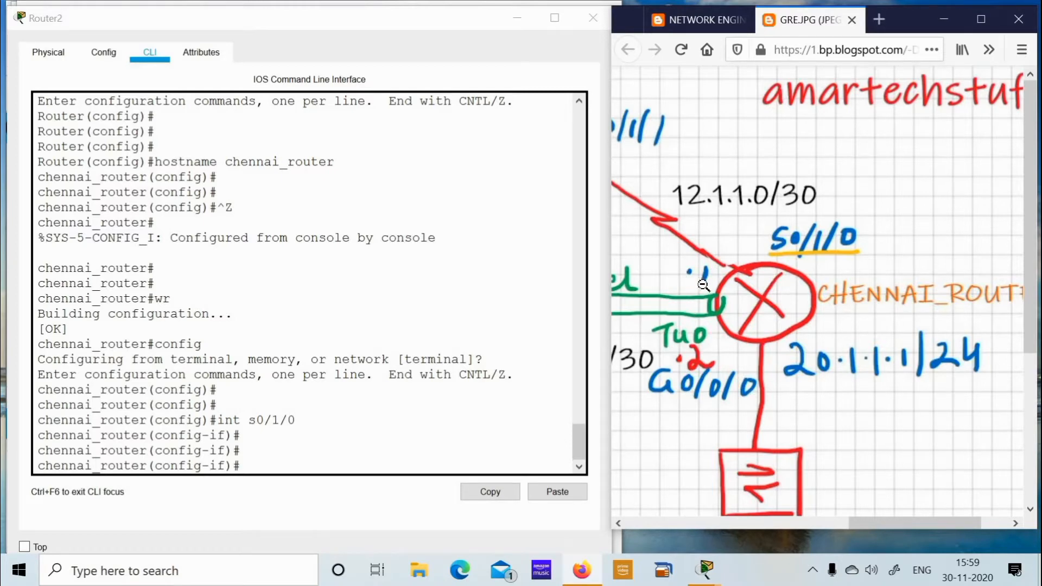
click(738, 249)
click(822, 187)
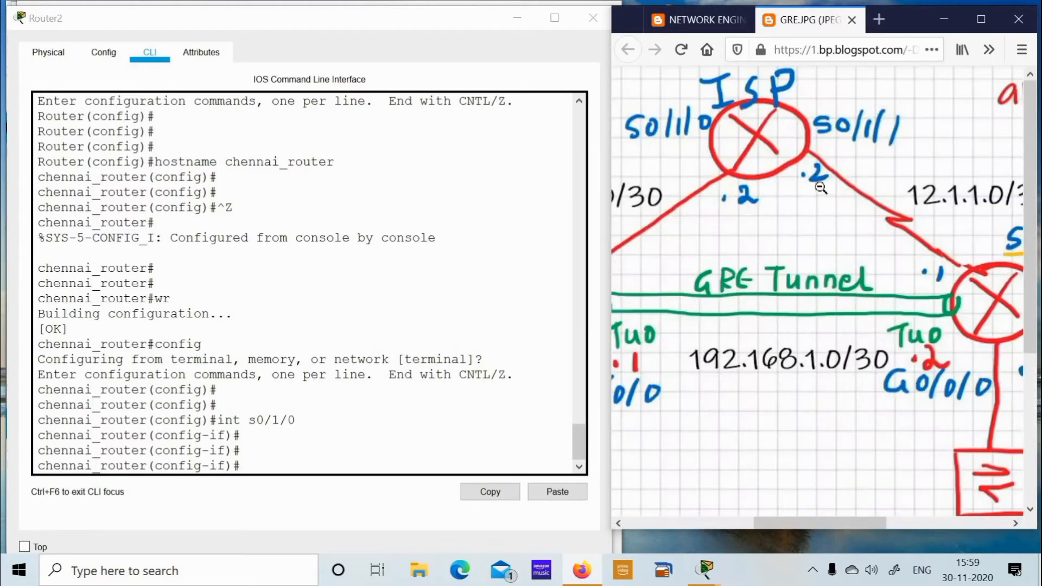
click(920, 250)
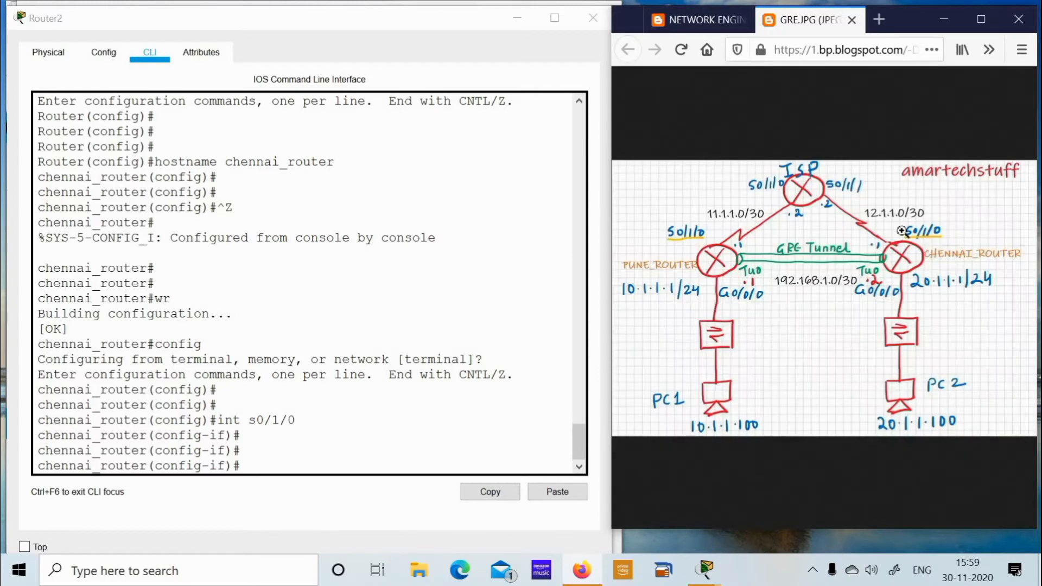
click(915, 233)
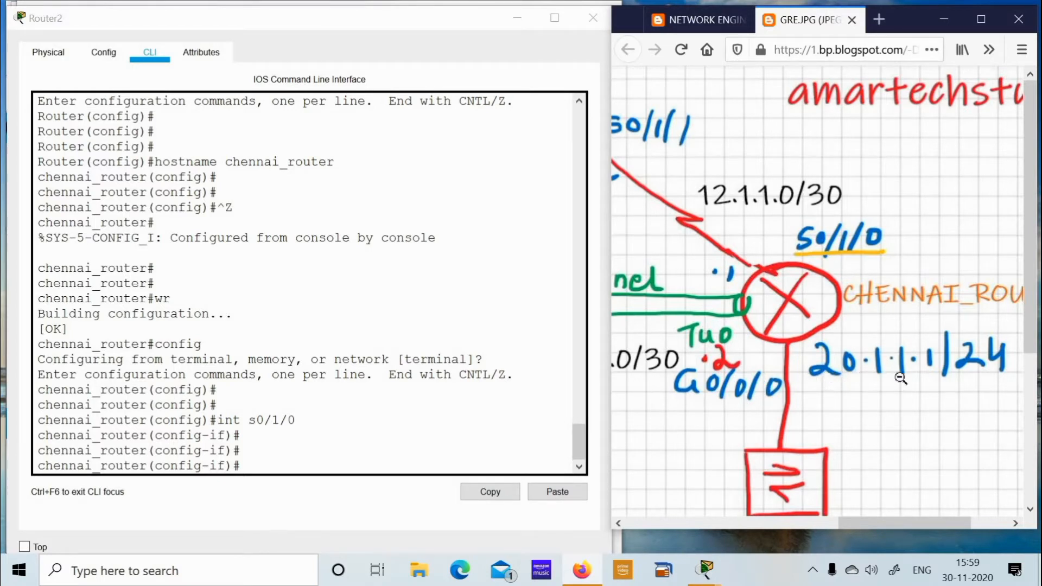
click(745, 350)
click(248, 465)
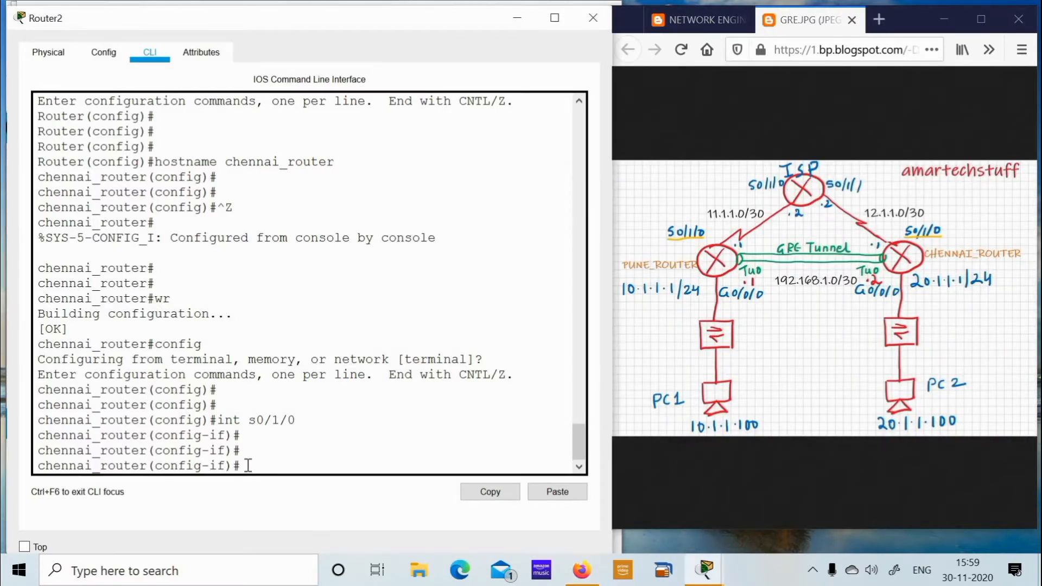
text(ip add)
key(Tab)
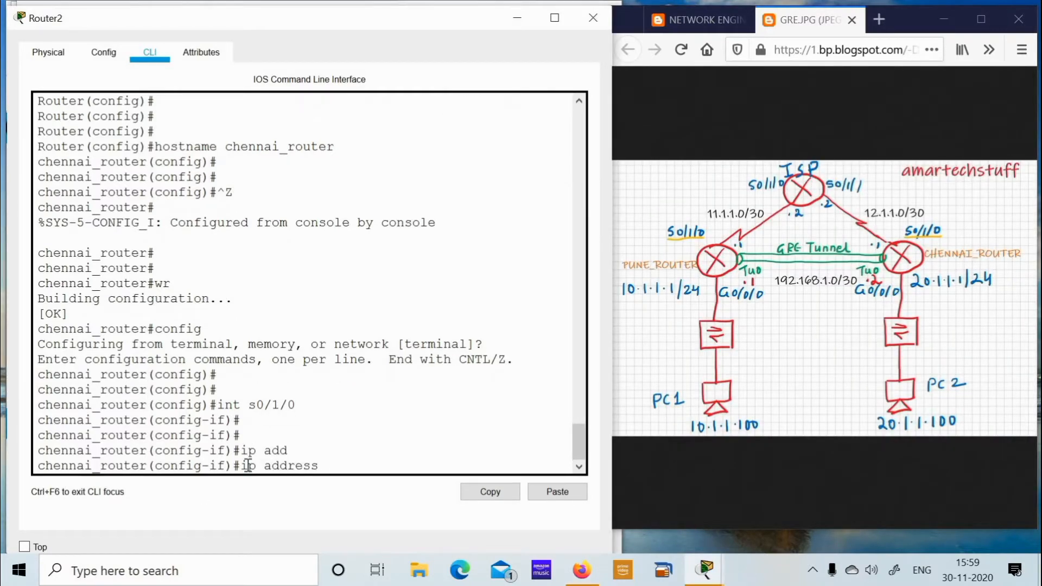
text(12.1.1.1 255.255.255.2)
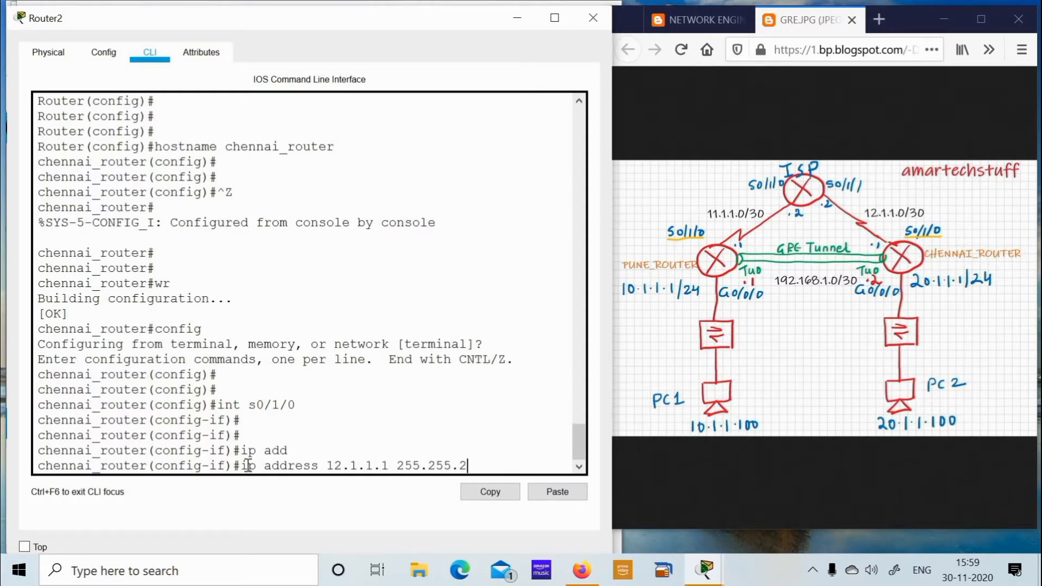
text(52)
key(Return)
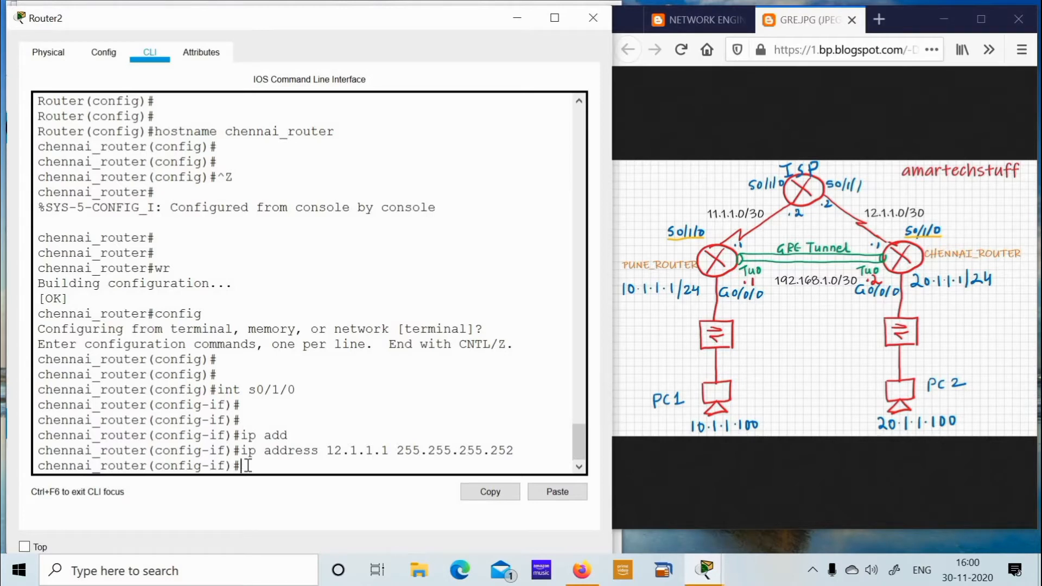
key(Return)
key(Return)
key(Return)
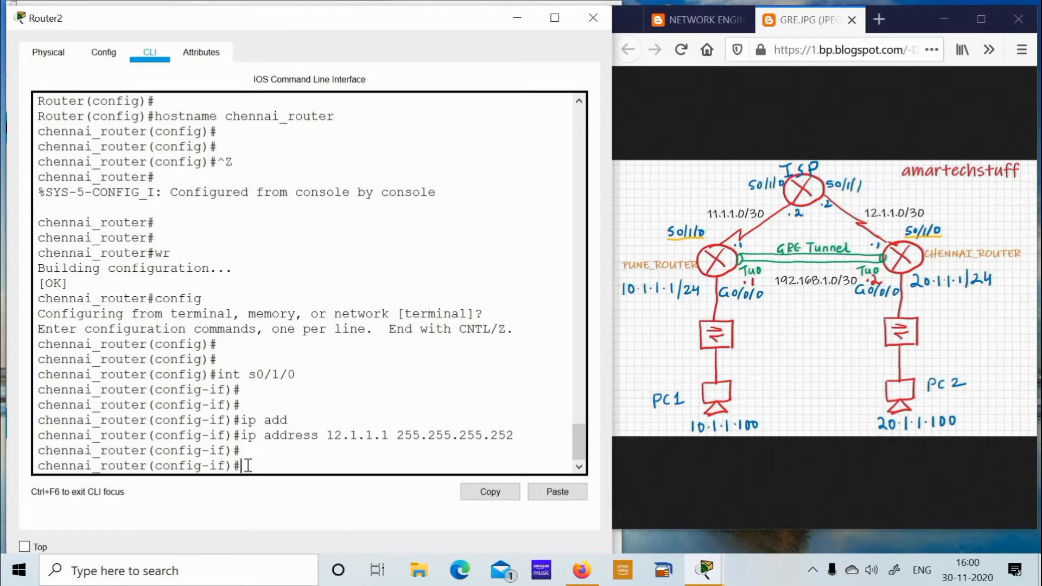
Enter interface gi0/0/0 on chennai_router and assign it 20.1.1.1 with mask 255.255.255.0.
text(int)
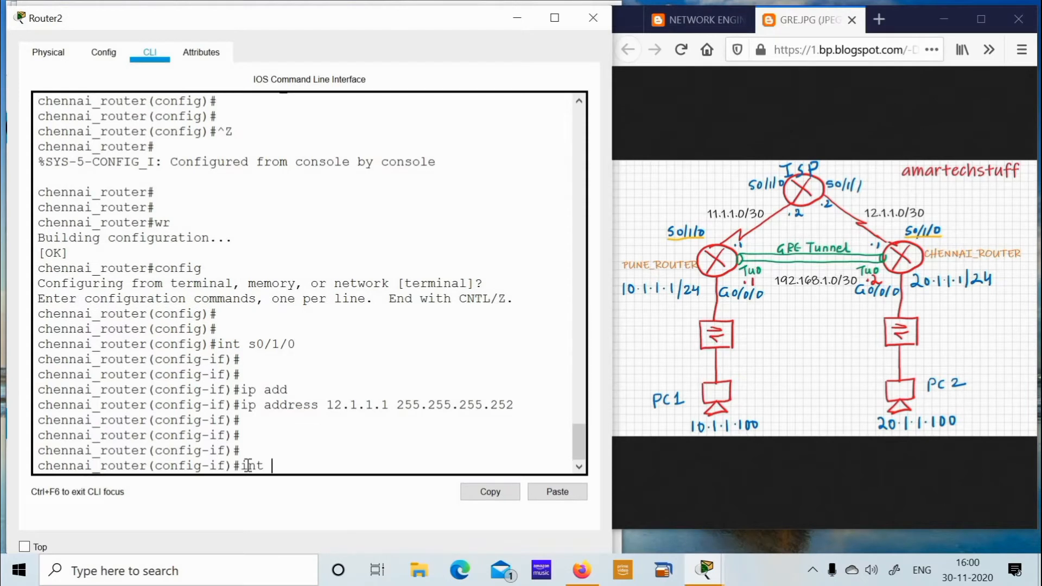
text( gi0/0/0)
key(Return)
text(ip add)
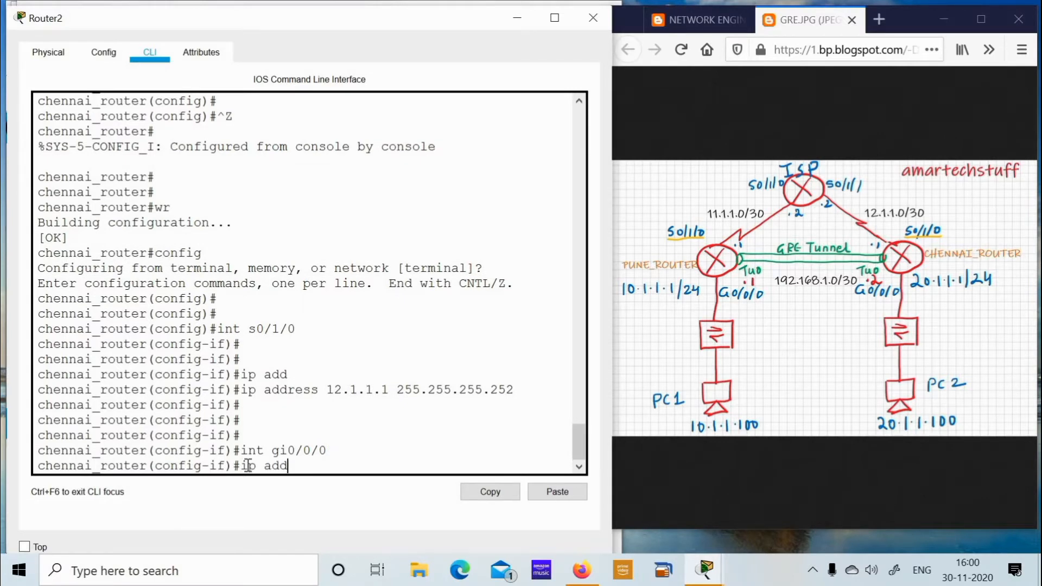
key(Tab)
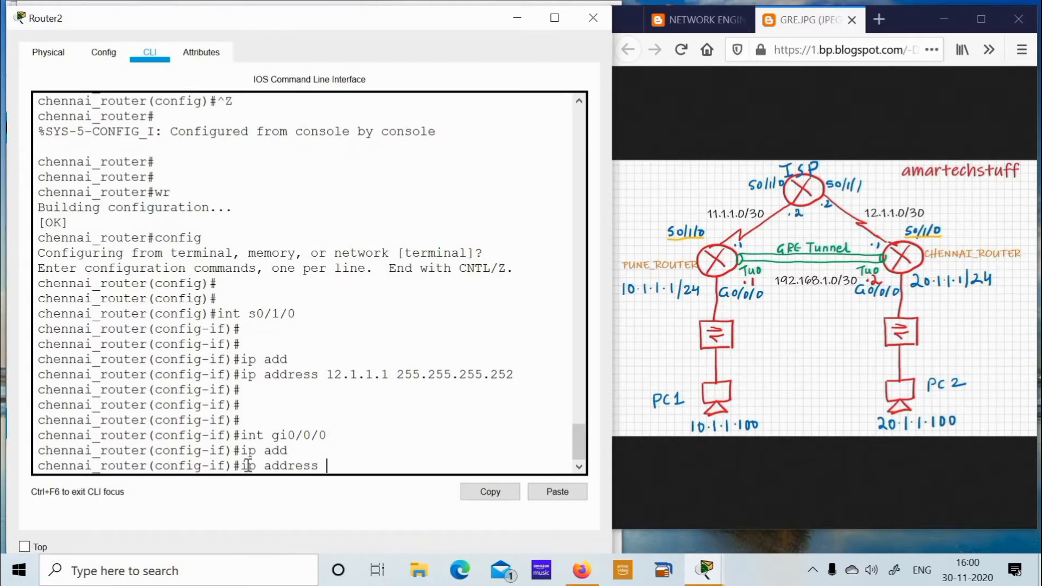
text(20.1.1.1 255.255.255)
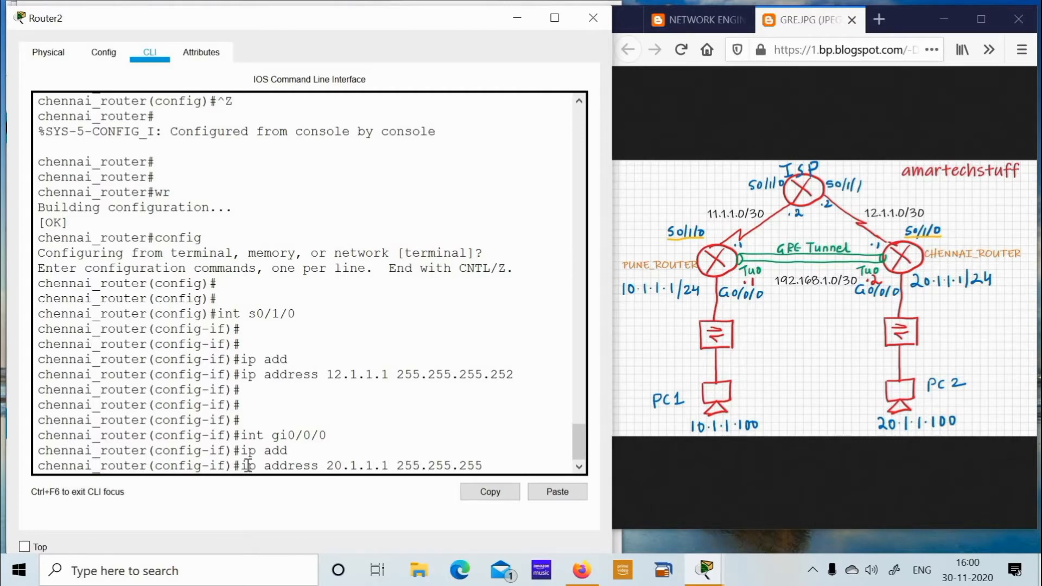
text(.255)
key(BackSpace)
key(BackSpace)
key(BackSpace)
text(0)
key(Return)
key(Return)
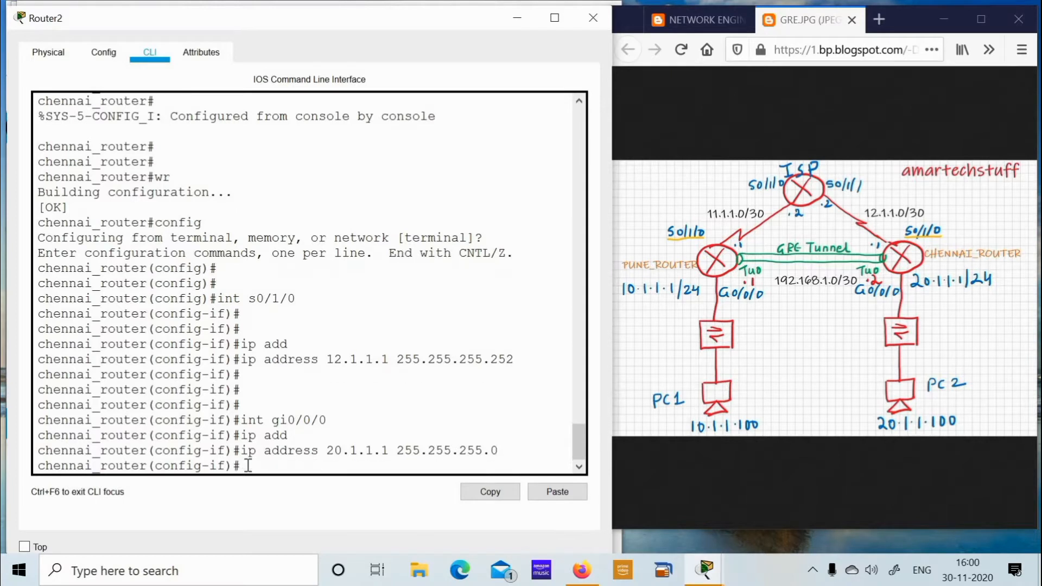
Enable interface gi0/0/0 on chennai_router with no shut.
text(no shut)
key(Return)
key(Return)
key(Return)
key(Return)
key(Return)
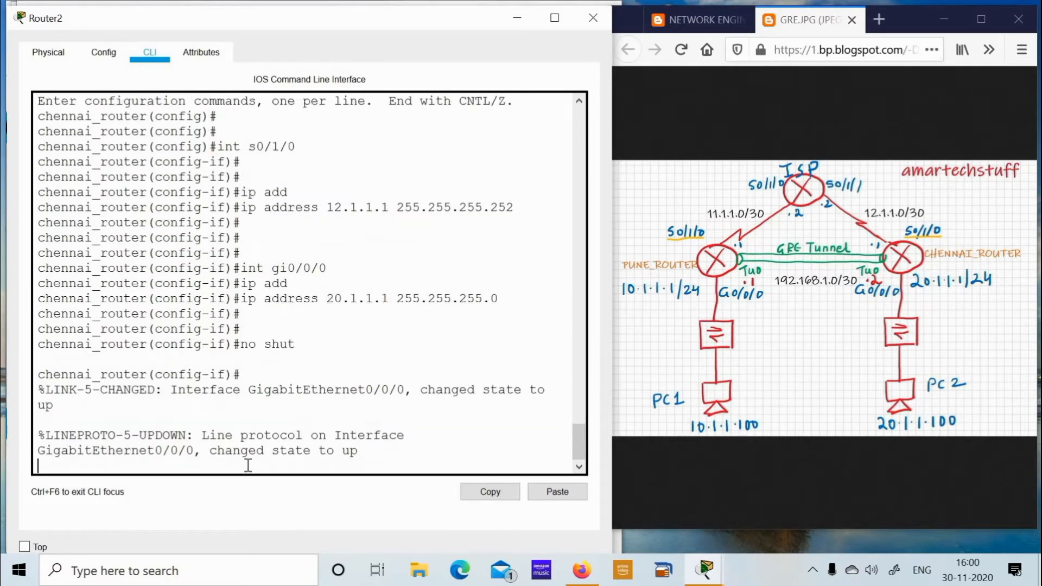
Go back into interface s0/1/0 on chennai_router and enable it with no shut.
text(int s)
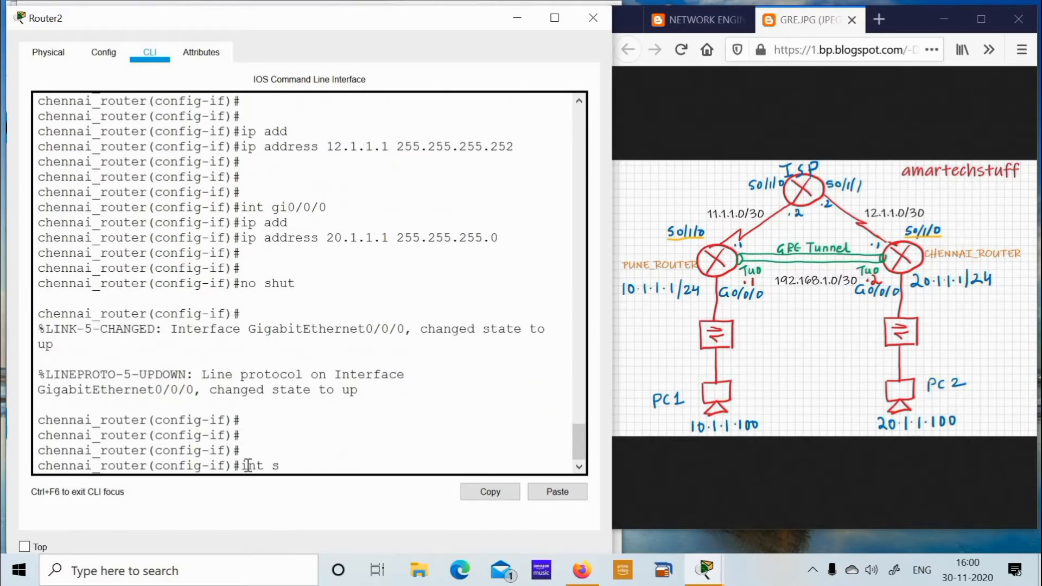
key(Up)
key(Up)
key(Up)
key(Up)
key(Up)
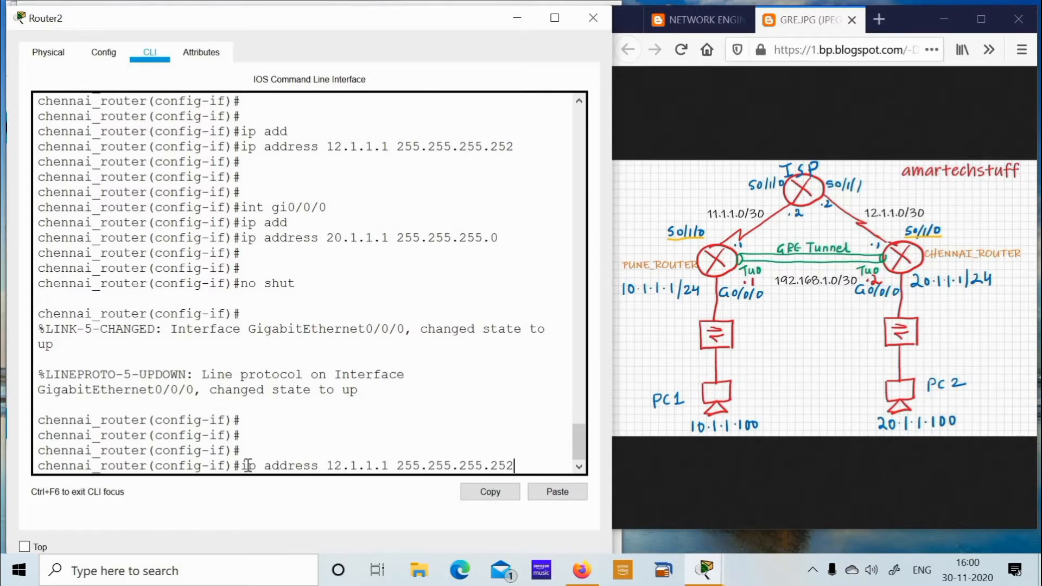
key(Return)
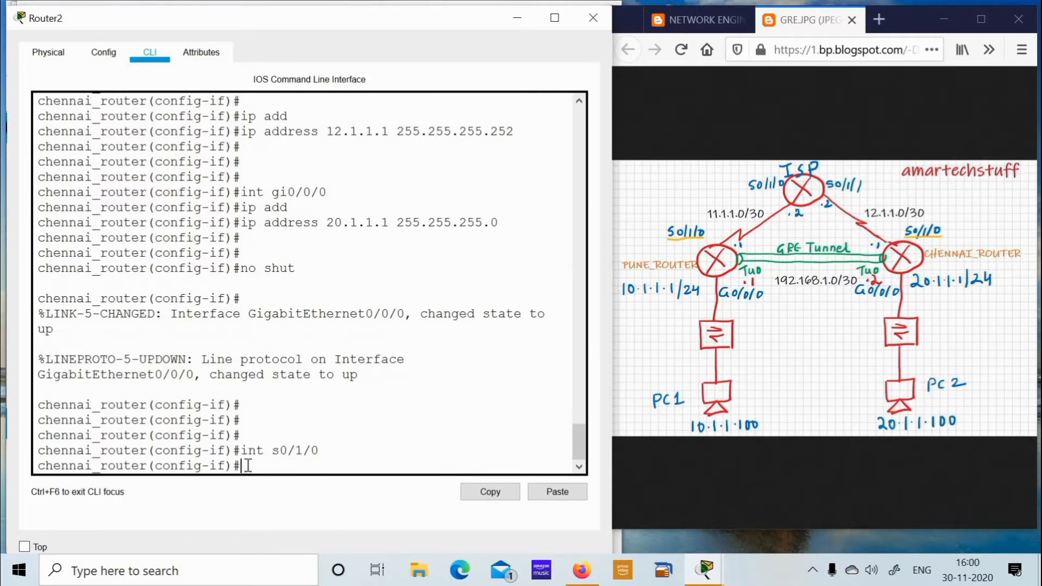
text(no shut)
key(Return)
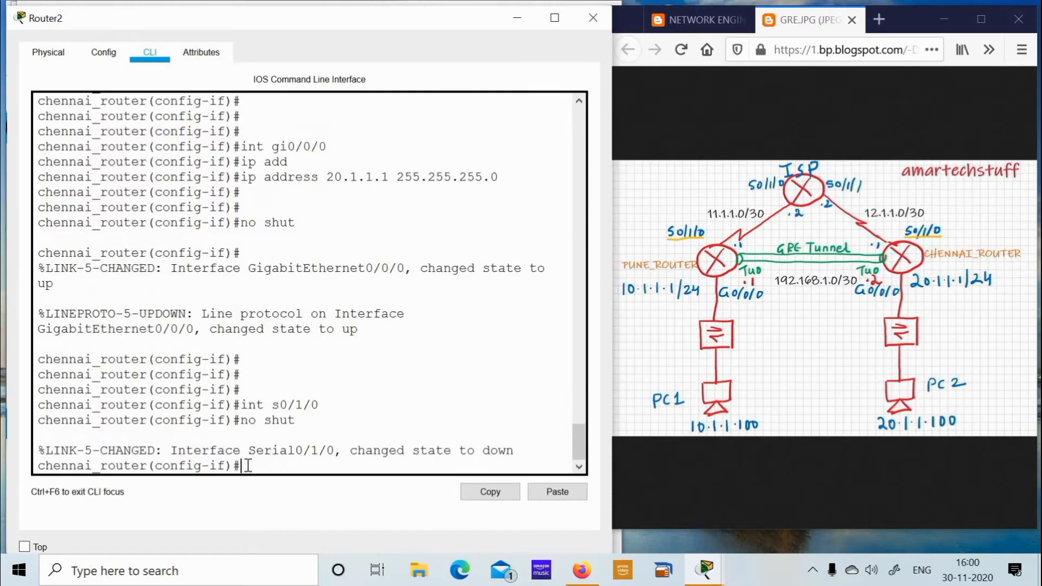
key(Return)
key(Return)
Leave configuration mode and run sh ip int brief to check the addresses of GigabitEthernet0/0/0 and Serial0/1/0.
key(ctrl+z)
key(Return)
key(Return)
text(sh)
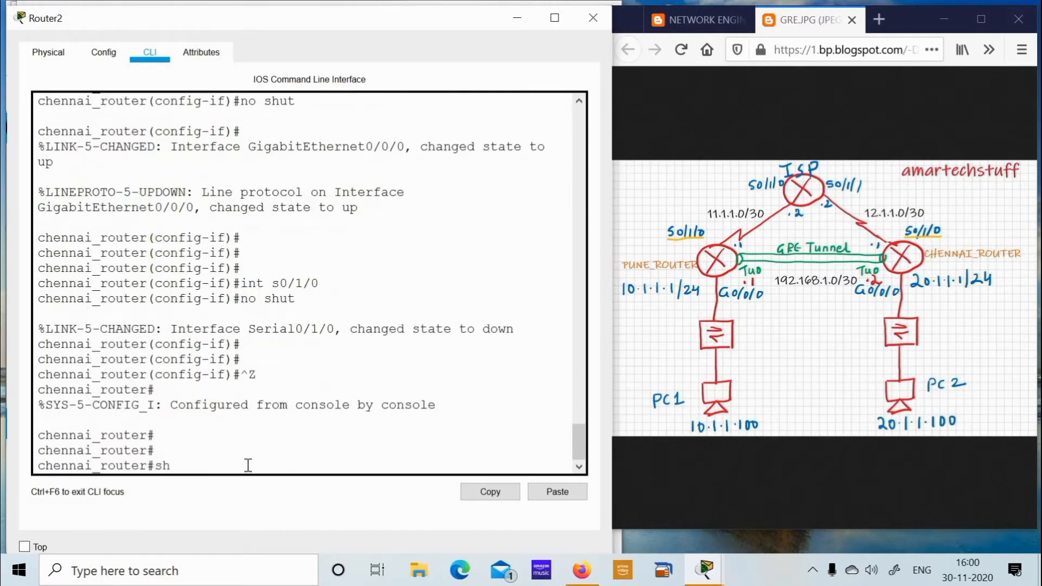
text( ip int brief)
key(Return)
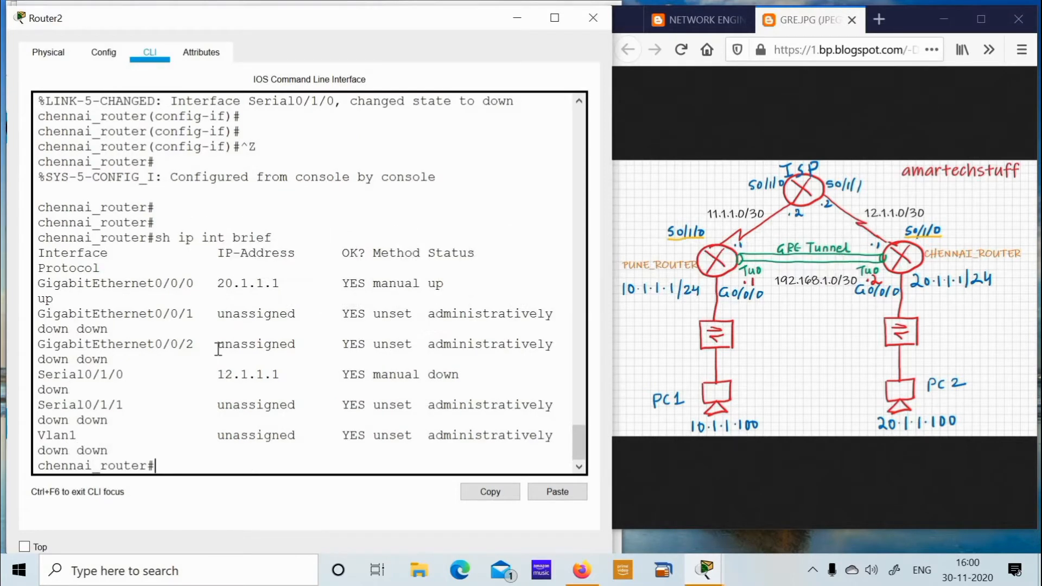
drag(211, 283, 306, 288)
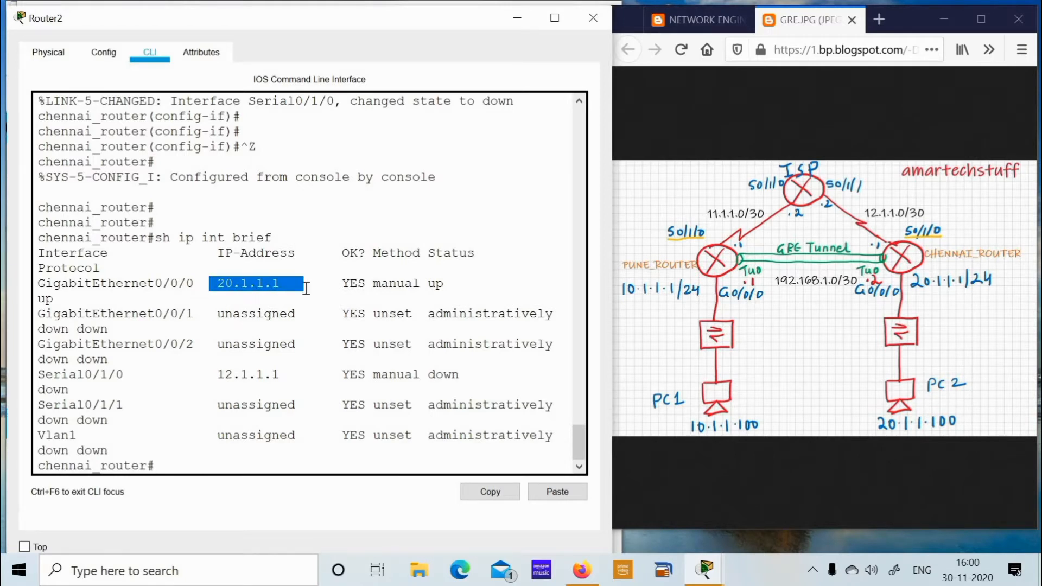
drag(154, 283, 210, 284)
drag(56, 375, 297, 369)
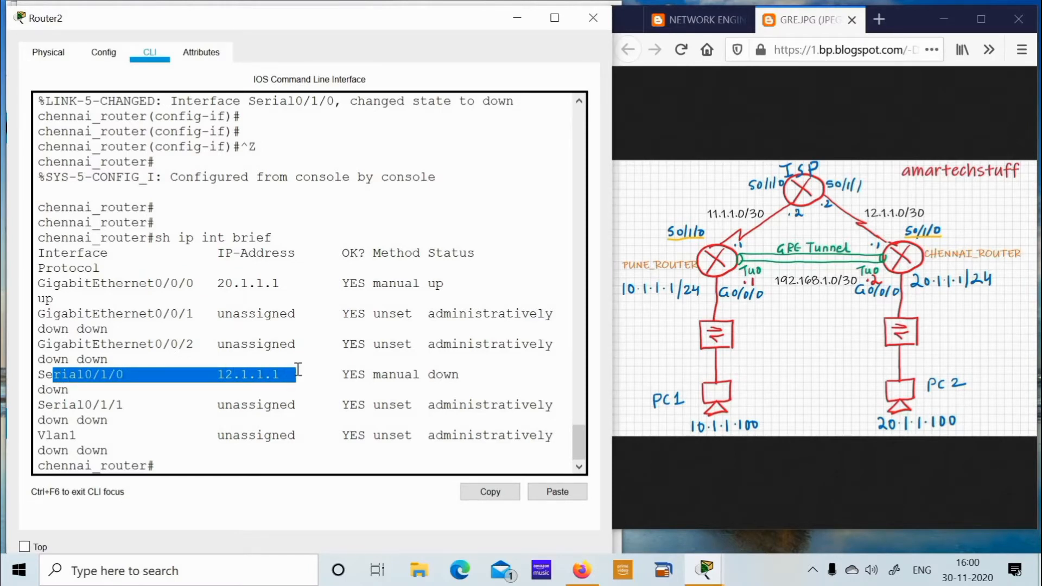
scroll(299, 371, down, 1)
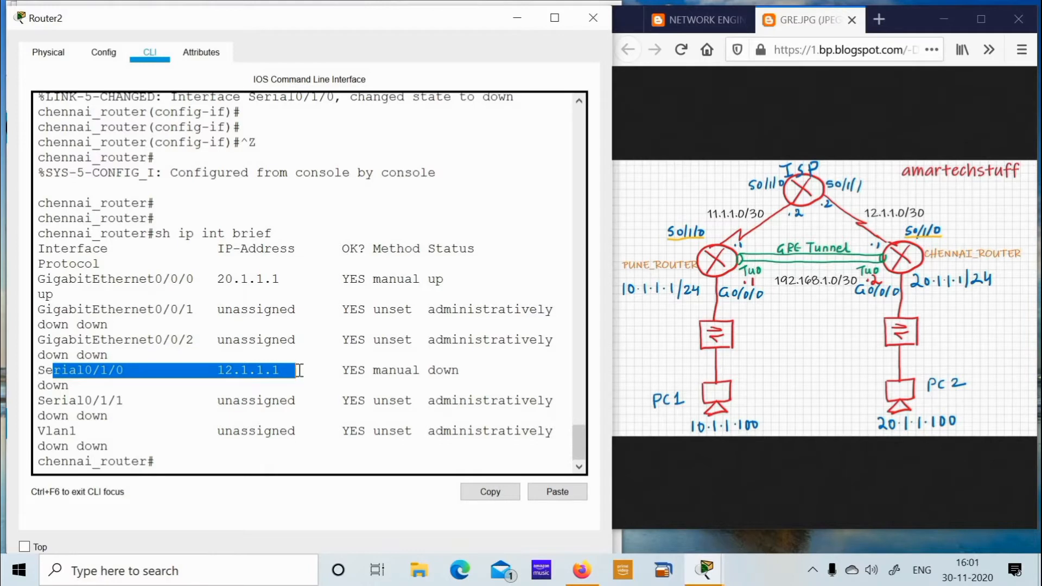
click(556, 102)
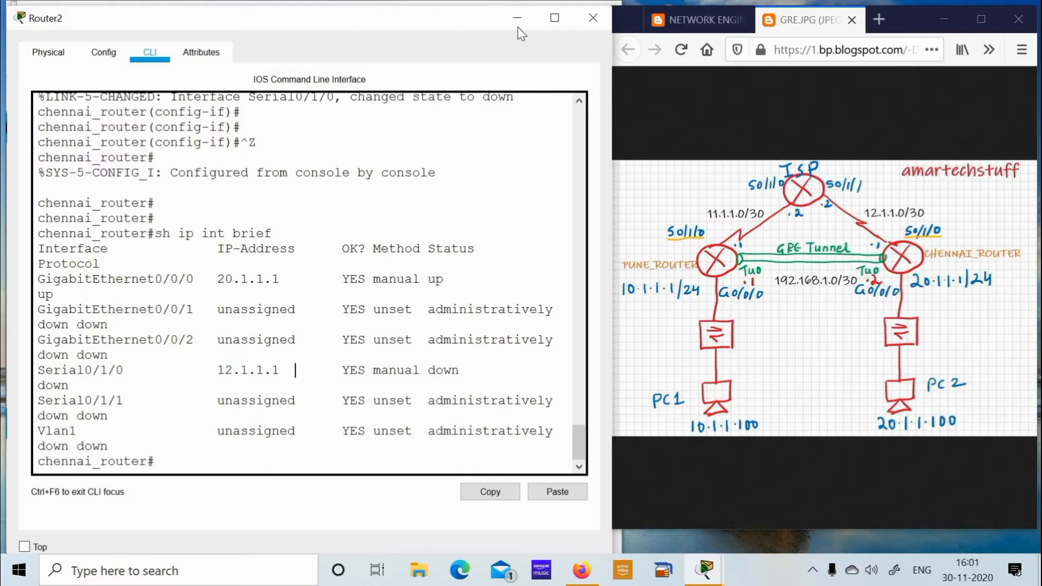
Minimize the Router2 window and bring up a fresh prompt on the isp router's command line.
click(517, 18)
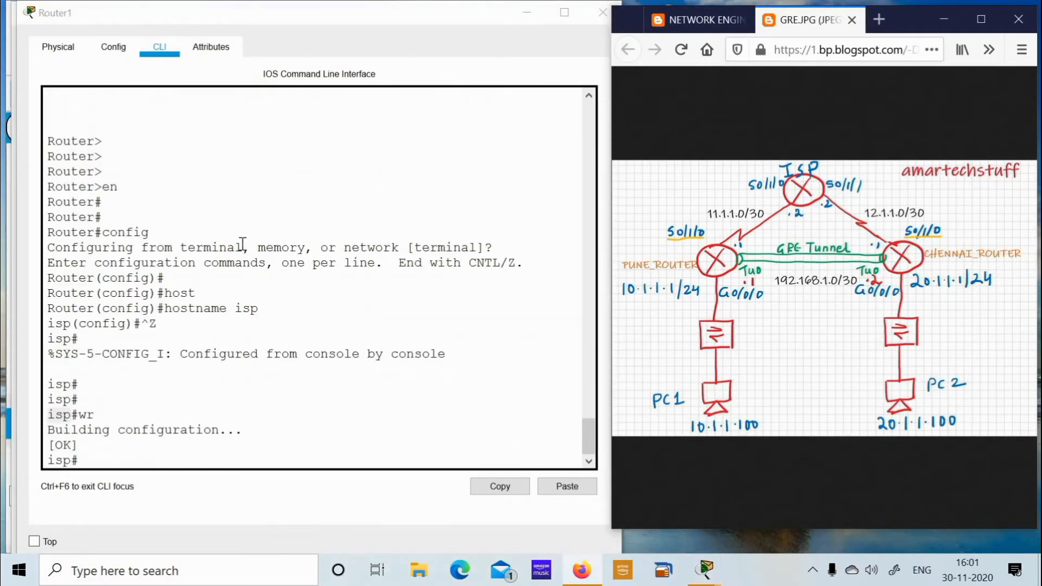
click(242, 246)
key(Return)
key(Return)
key(Return)
key(Return)
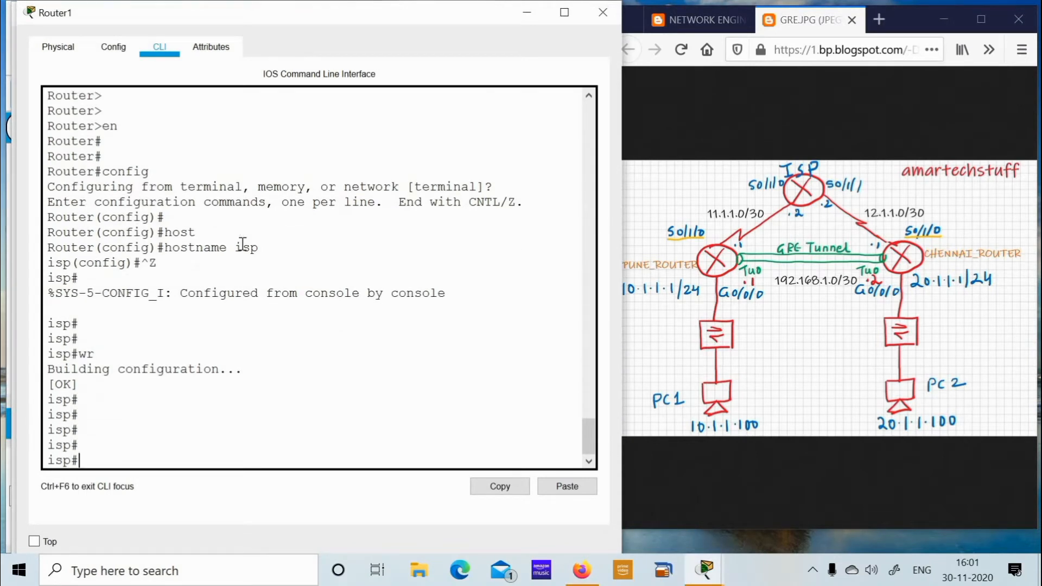
Enter configuration mode on the isp router and check its serial interface addressing in the GRE diagram.
text(config)
key(Return)
key(Return)
key(Return)
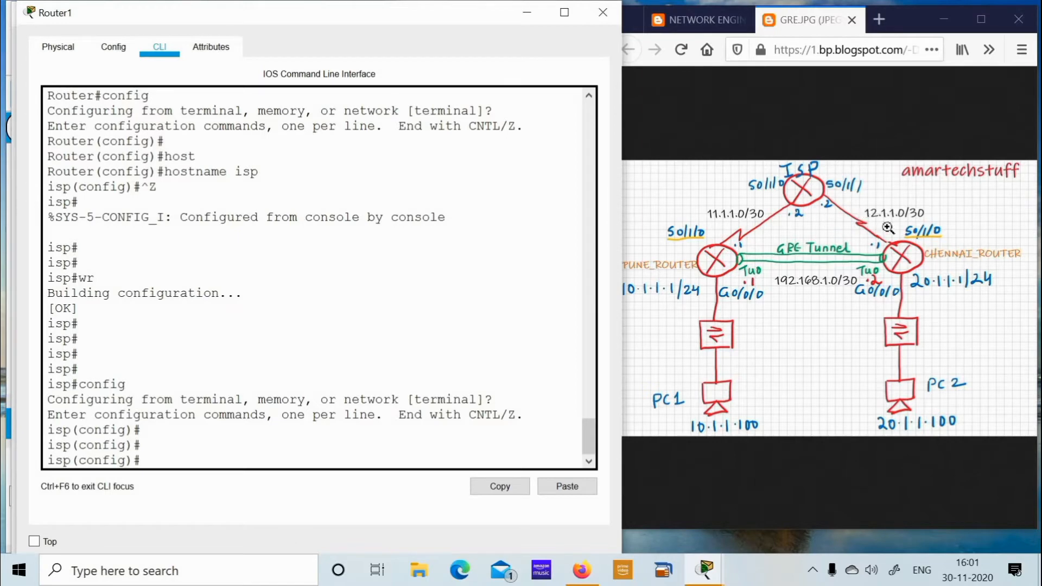
click(836, 214)
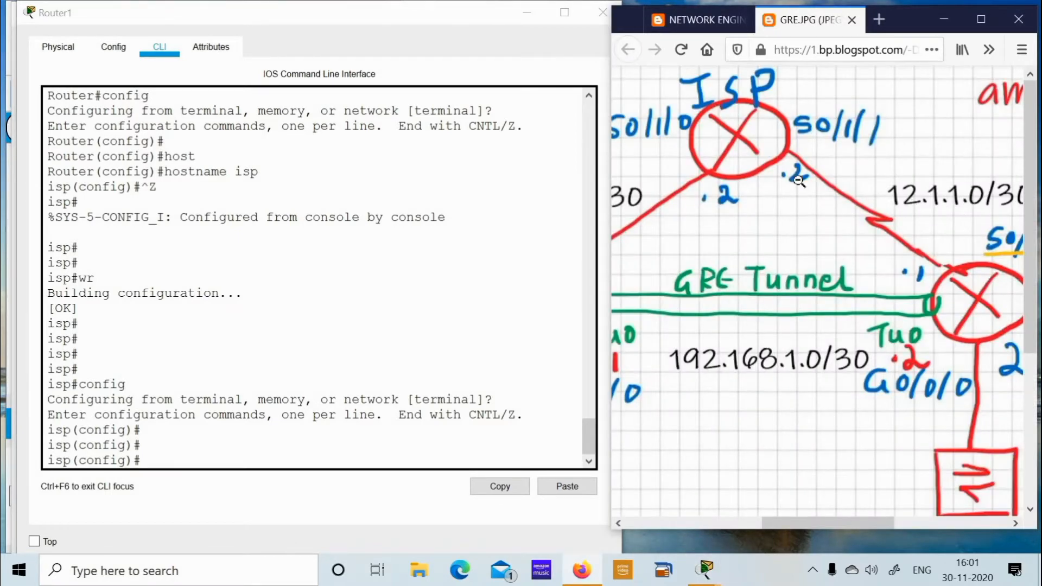
click(798, 180)
click(740, 206)
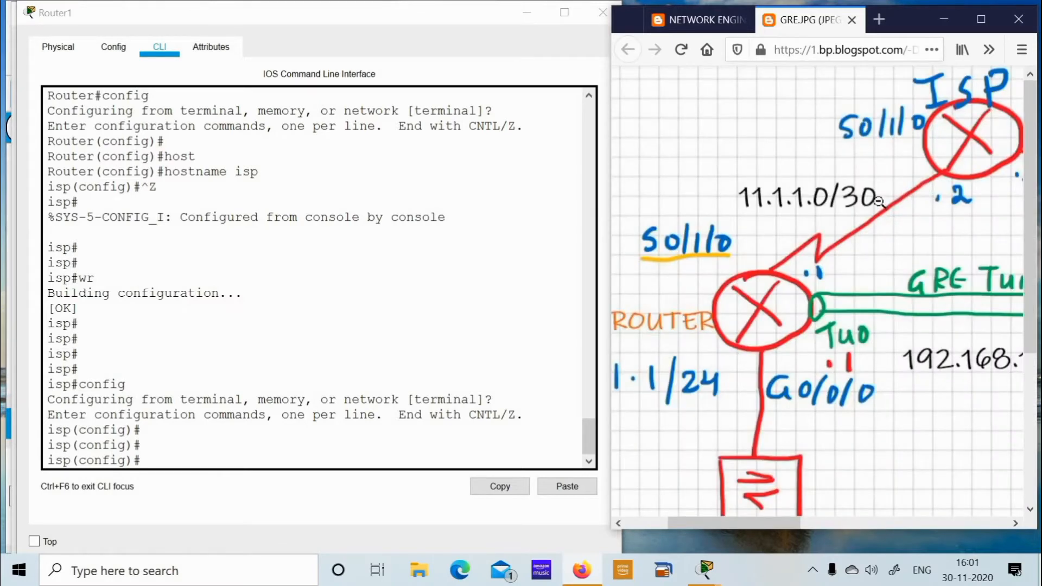
click(840, 222)
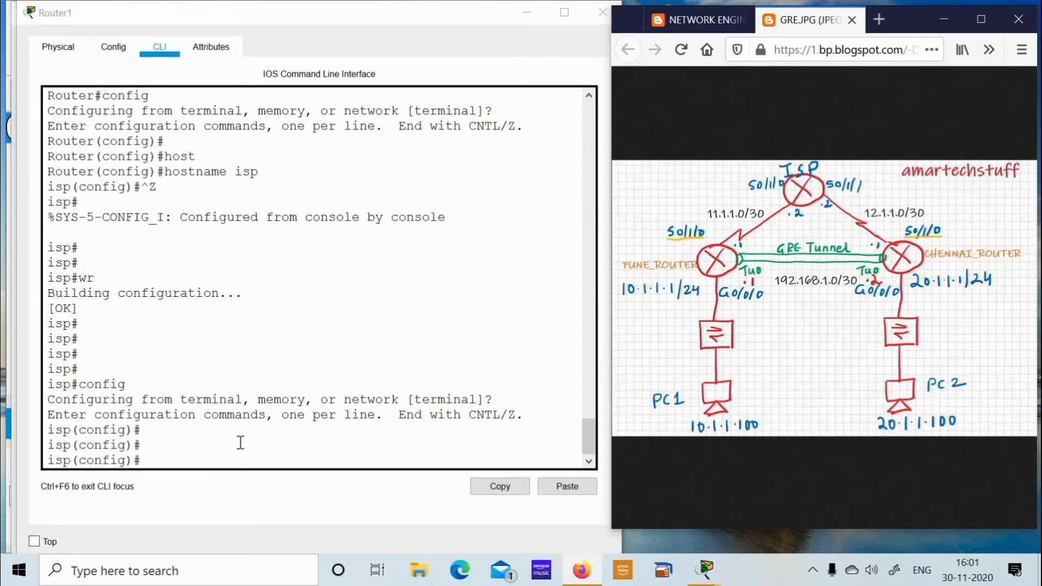
Assign IP address 11.1.1.2 with mask 255.255.255.252 to interface s0/1/0 on the isp router.
click(240, 443)
text(in)
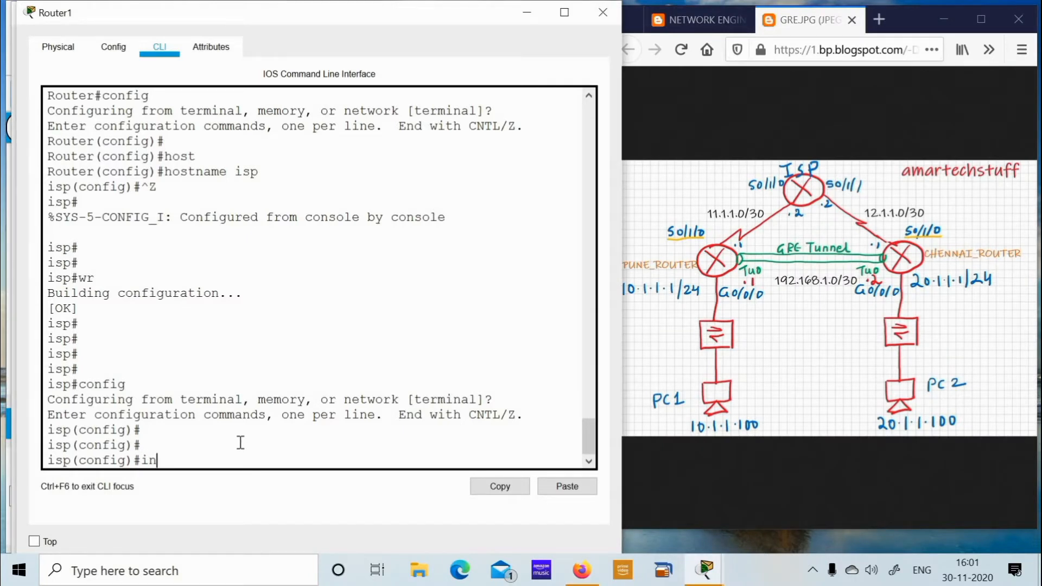
text(t s0/1/0)
key(Return)
text(ip add)
key(Tab)
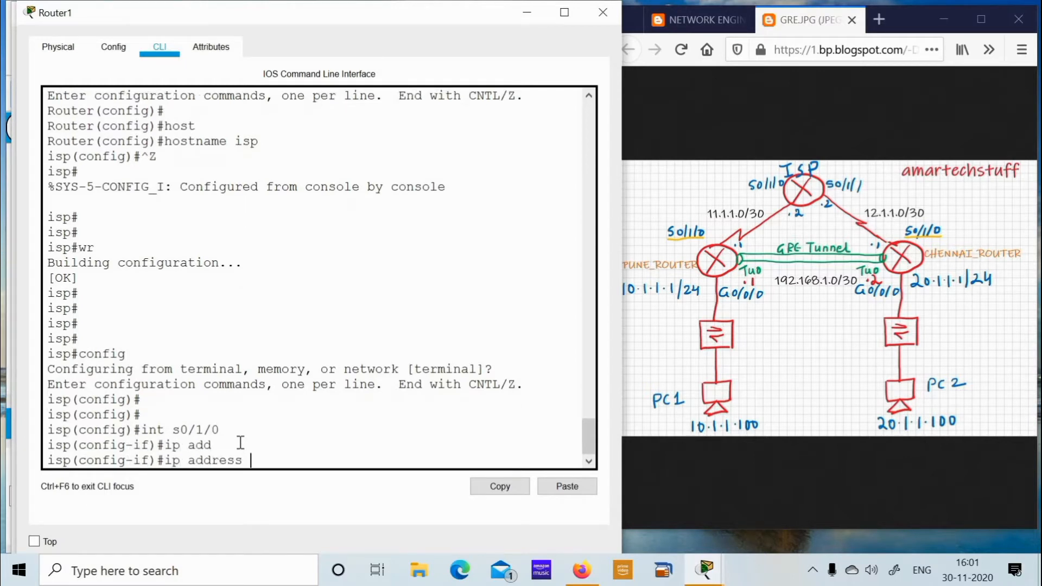
text(11.1.1.2 255.255)
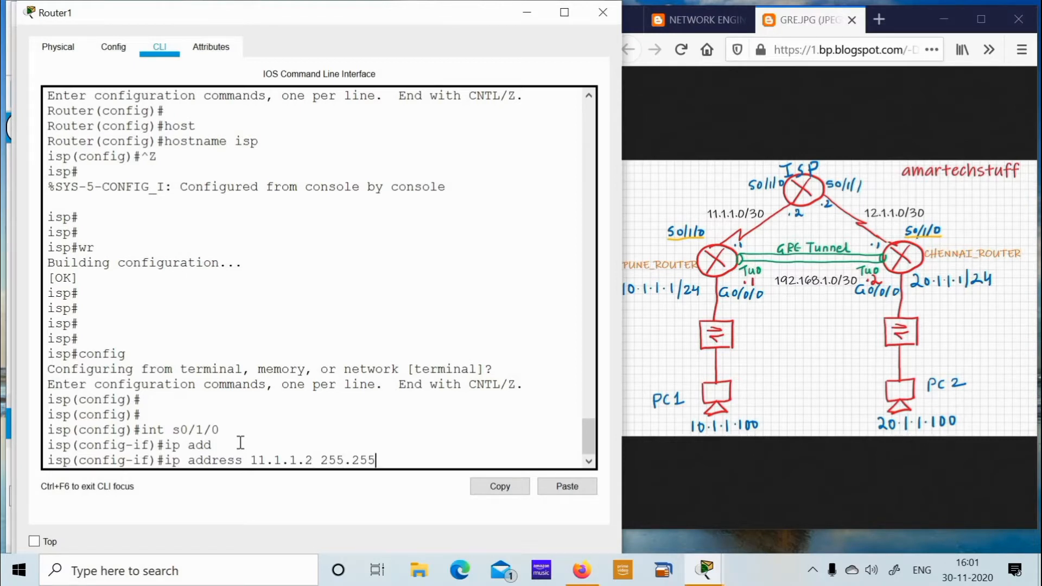
text(.255.252)
key(Return)
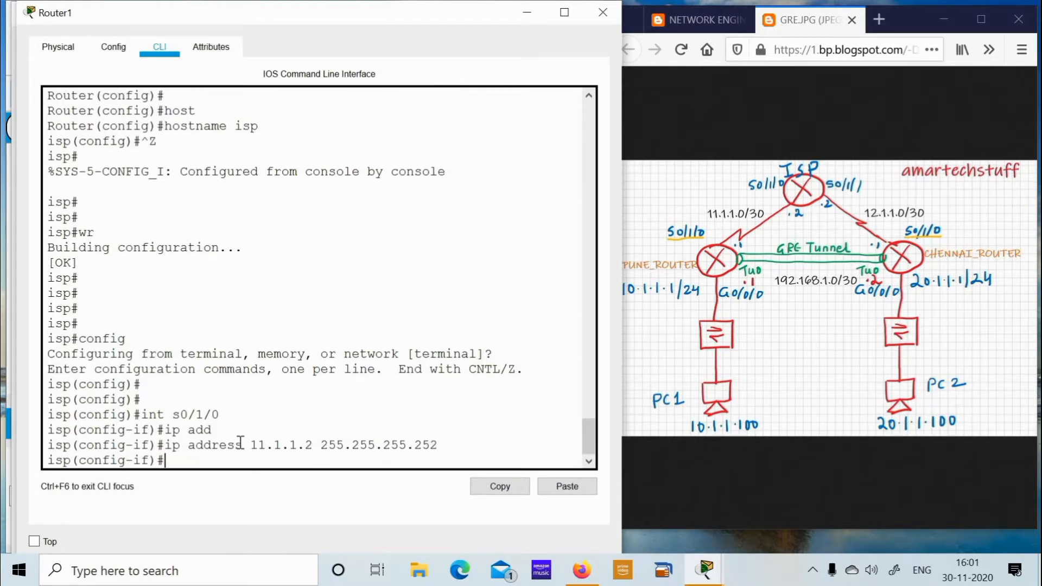
Enable interface s0/1/0 on the isp router with no shut.
text(no shut)
key(Return)
key(Return)
key(Return)
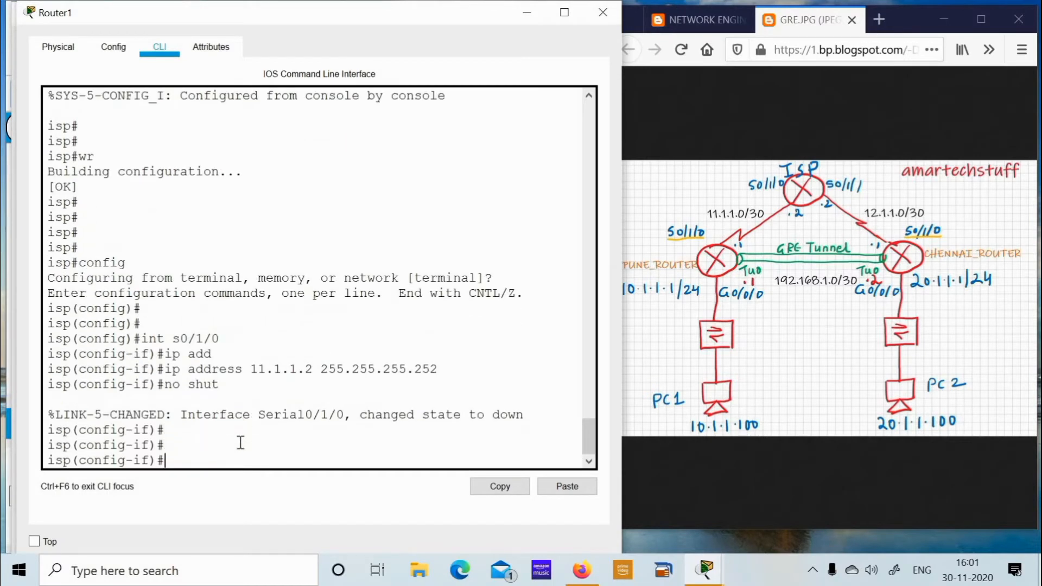
Assign IP address 12.1.1.2 with mask 255.255.255.252 to interface s0/1/1 on the isp router.
text(int s0/1/1)
key(Return)
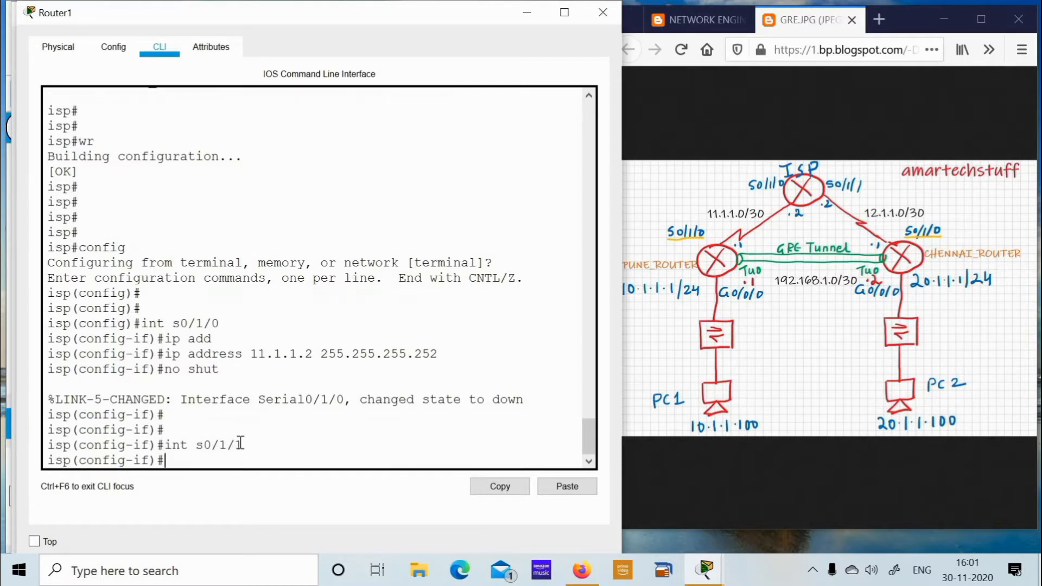
text(ip add)
key(Tab)
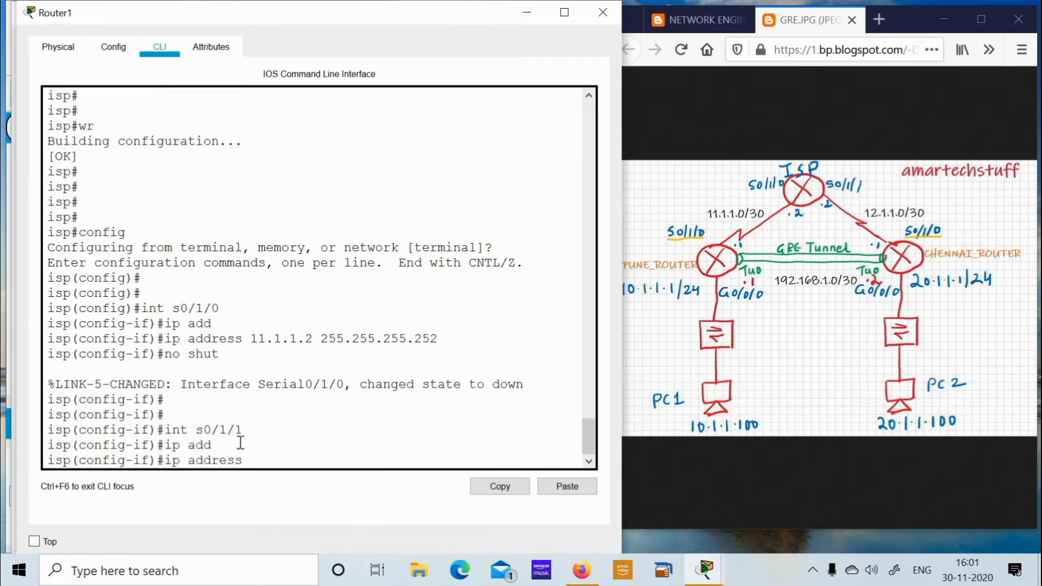
text(12.1.1.2 255.255.255.252)
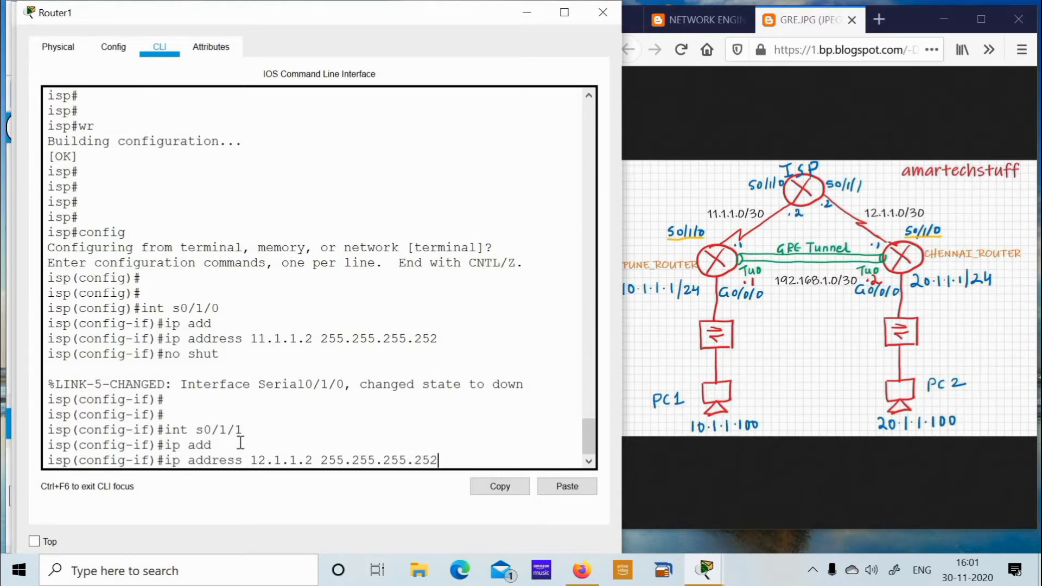
key(Return)
Enable interface s0/1/1 on the isp router with no shut.
text(no shut)
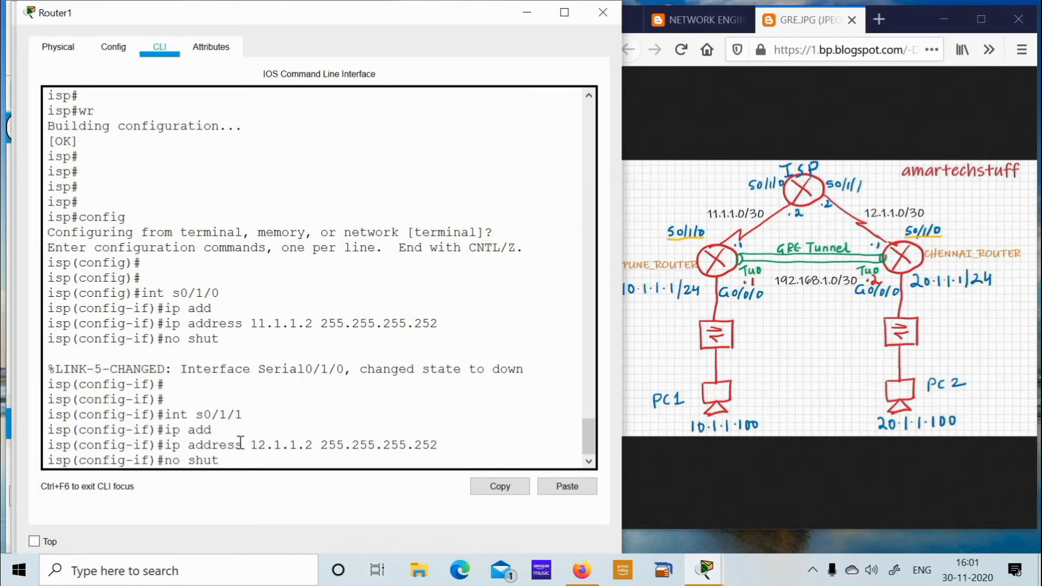
key(Return)
key(Return)
key(Return)
key(Return)
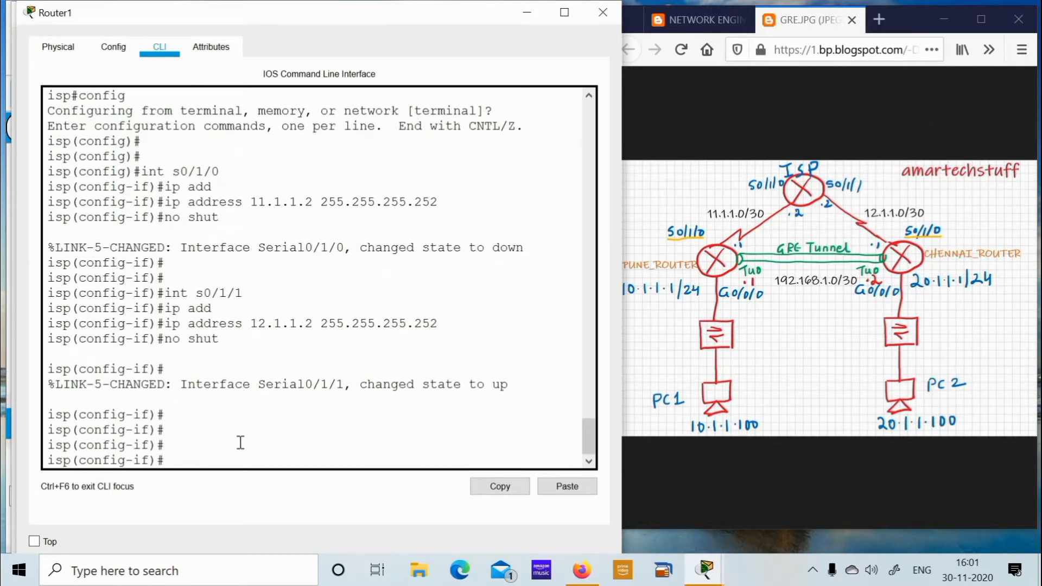
Leave configuration mode on the isp router and save its configuration with wr.
key(ctrl+z)
key(Return)
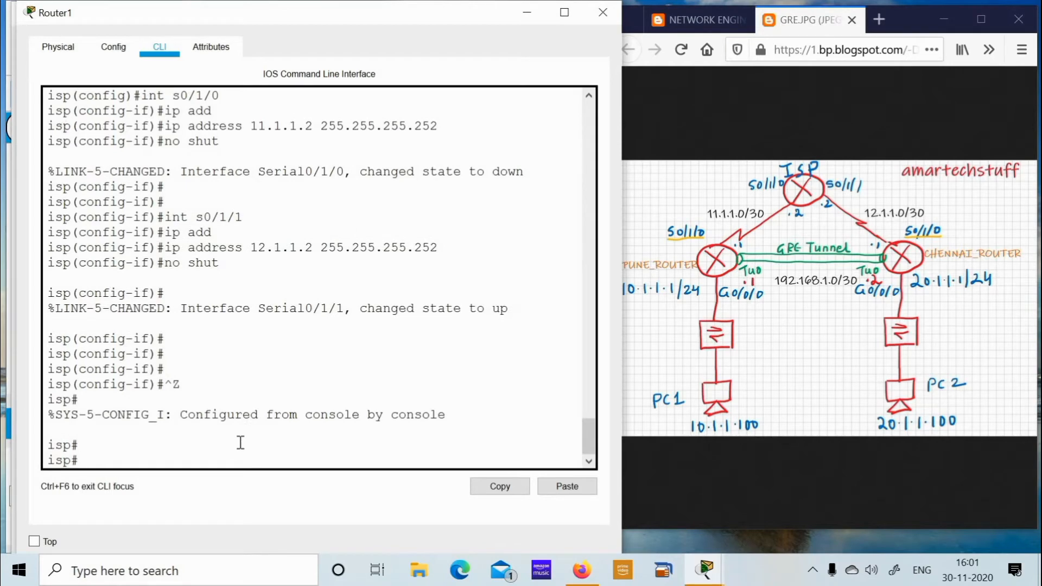
key(Return)
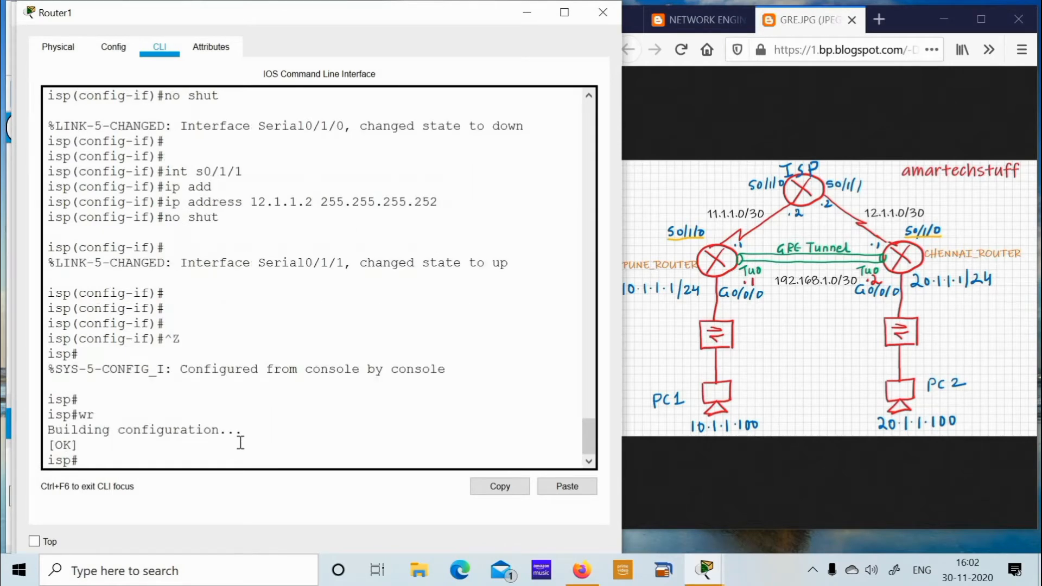
Minimize the Router1 window and enter configuration mode on pune_router.
click(526, 19)
click(251, 358)
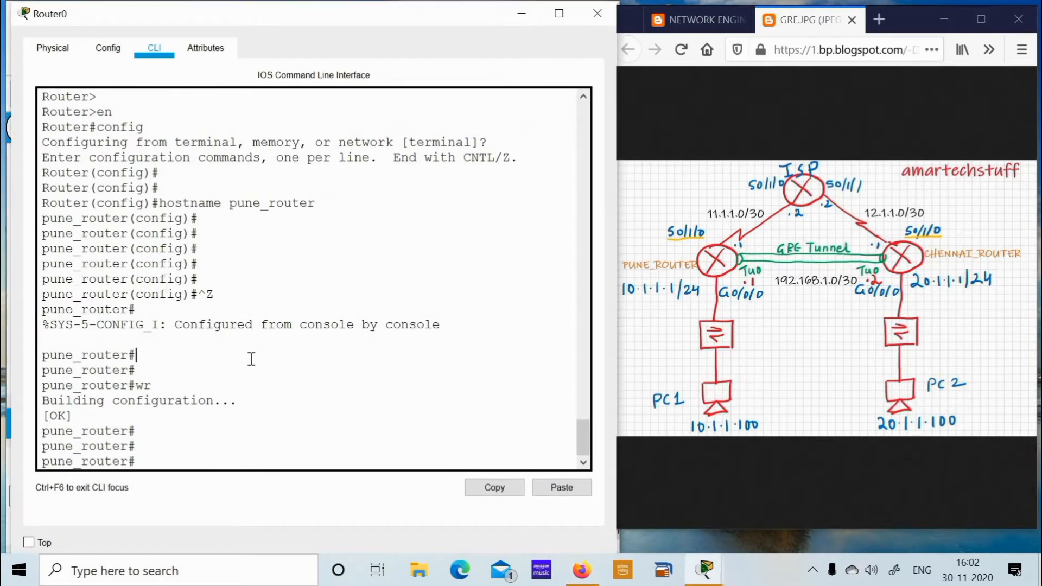
text(config)
key(Return)
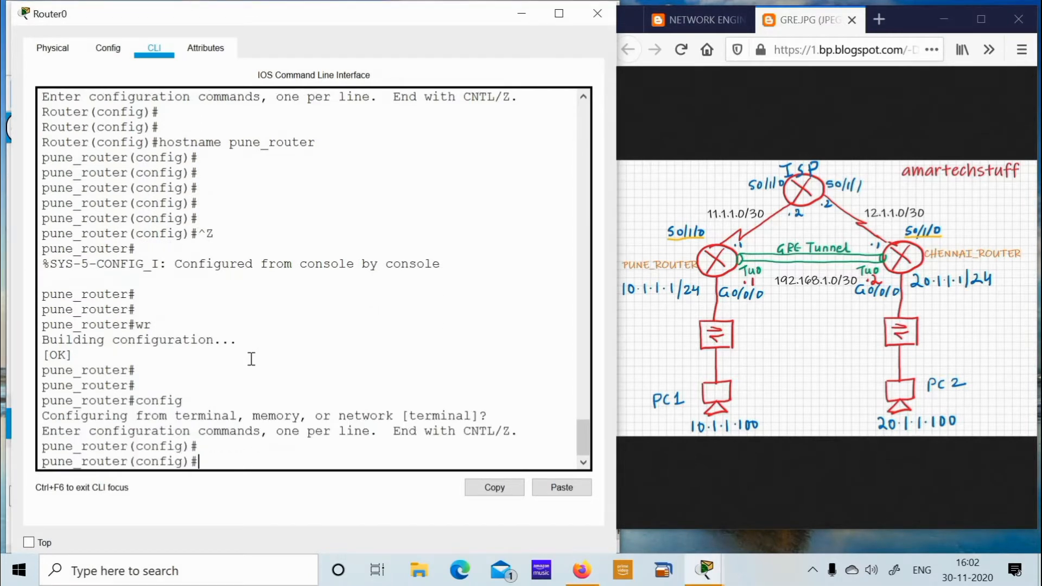
Assign IP address 11.1.1.1 with mask 255.255.255.252 to interface s0/1/0 on pune_router.
text(int s0/1/0)
key(Return)
text(ip add)
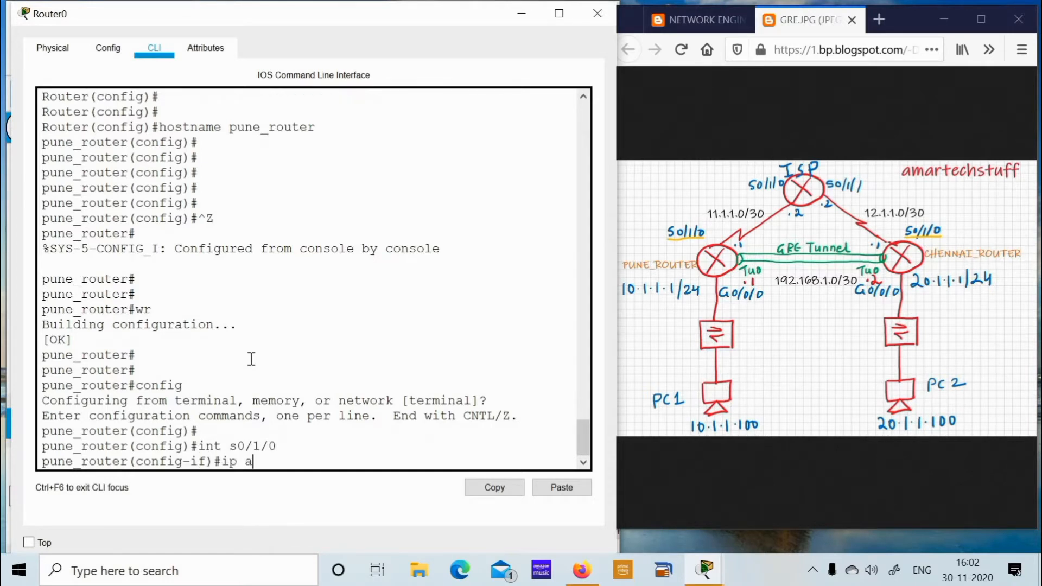
key(Tab)
text(12.1.1.)
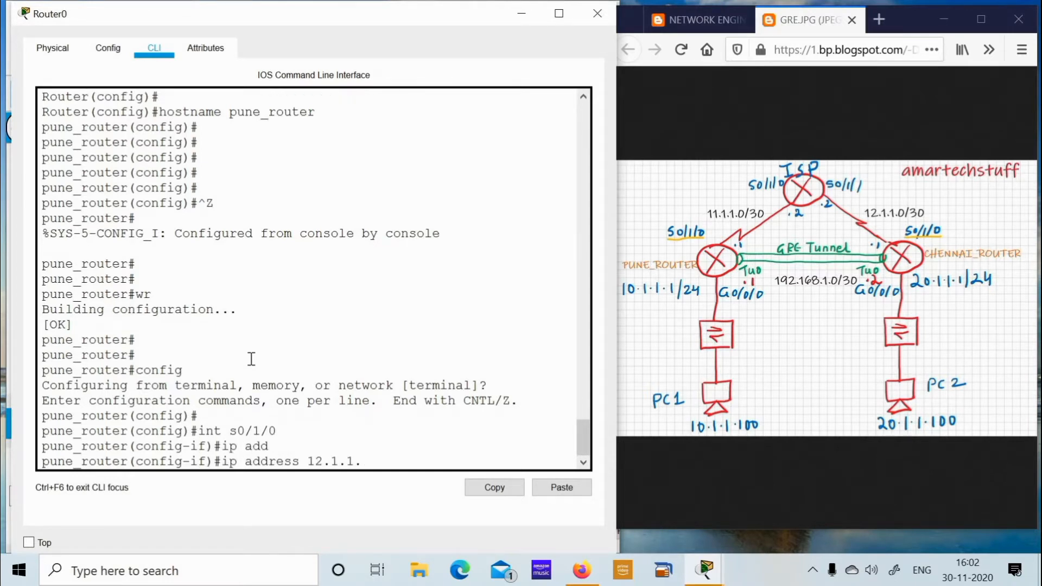
key(BackSpace)
key(BackSpace)
key(BackSpace)
key(BackSpace)
key(BackSpace)
key(BackSpace)
text(1.1.1.1 255.255.255.25)
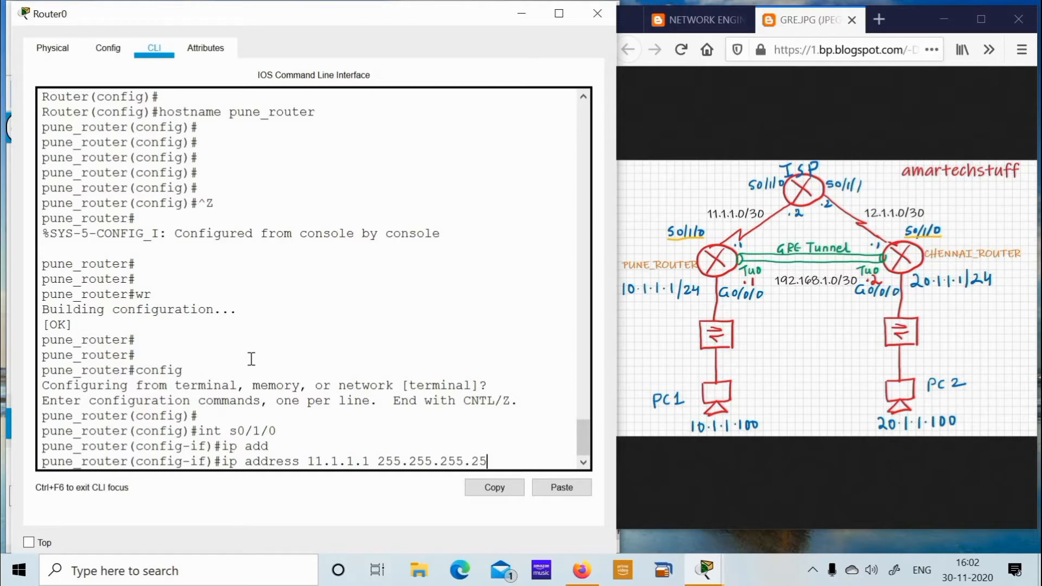
text(2)
key(Return)
Enable interface s0/1/0 on pune_router with no shut.
text(no shut)
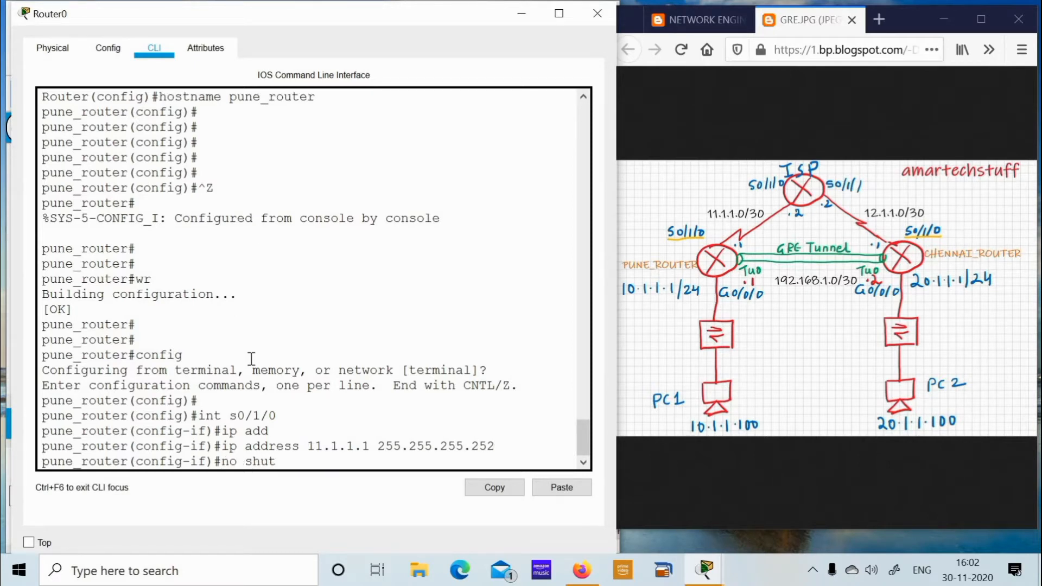
key(Return)
key(Return)
key(Return)
key(Return)
key(Return)
Assign IP address 10.1.1.1 with mask 255.255.255.0 to interface gi0/0/0 on pune_router and enable it with no shut.
text(int )
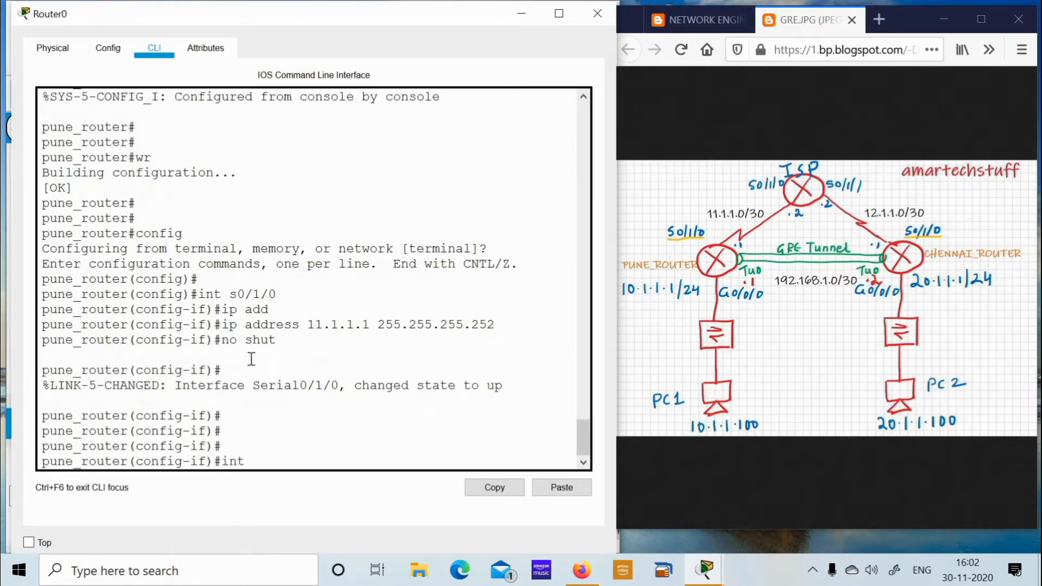
text(gi0/0/0)
key(Return)
text(ip add)
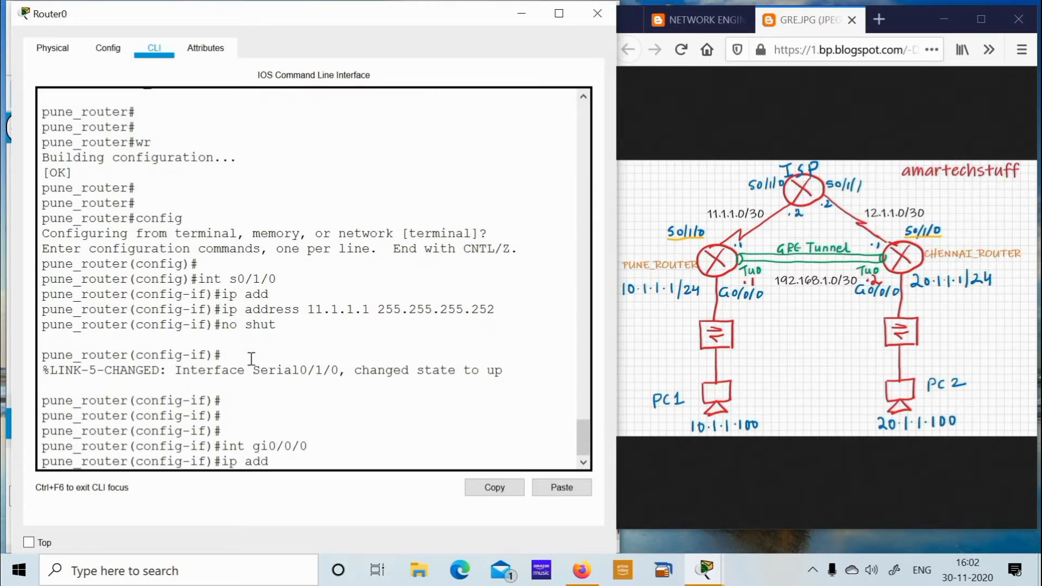
key(Tab)
text(10.1.1.)
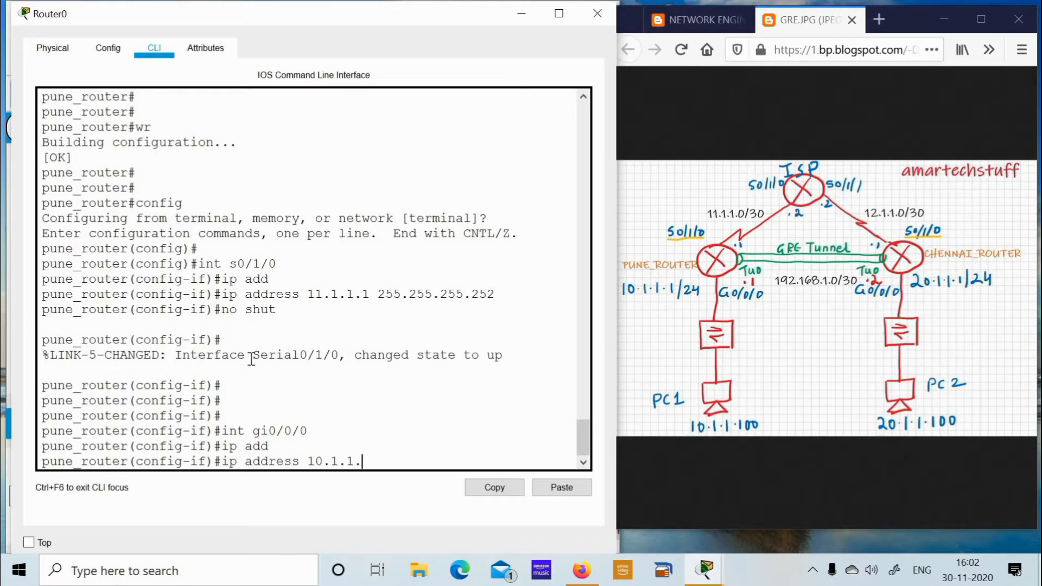
text(1)
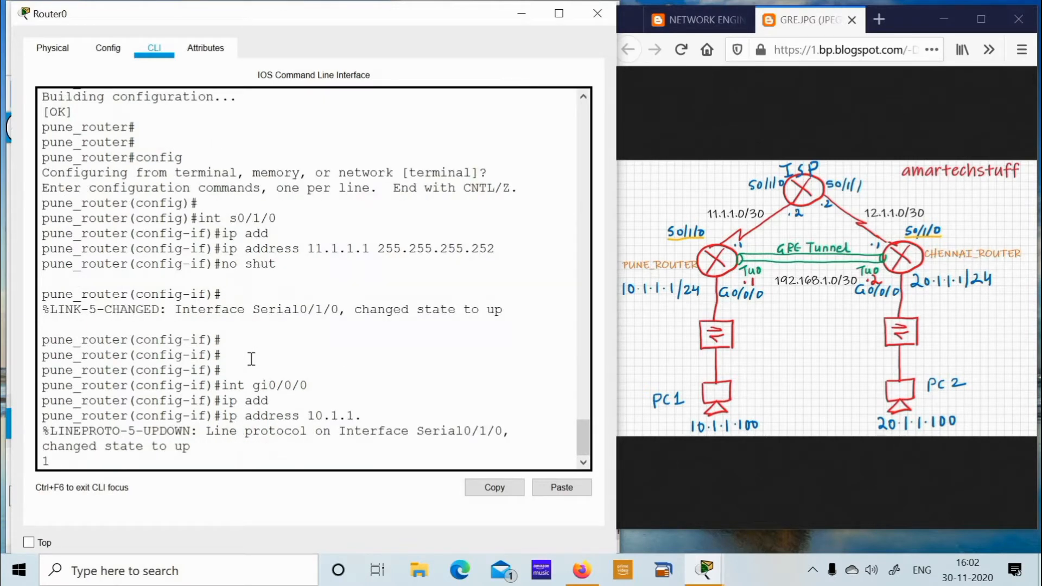
text( 255.255.255.0)
key(Return)
key(Return)
key(Return)
key(Return)
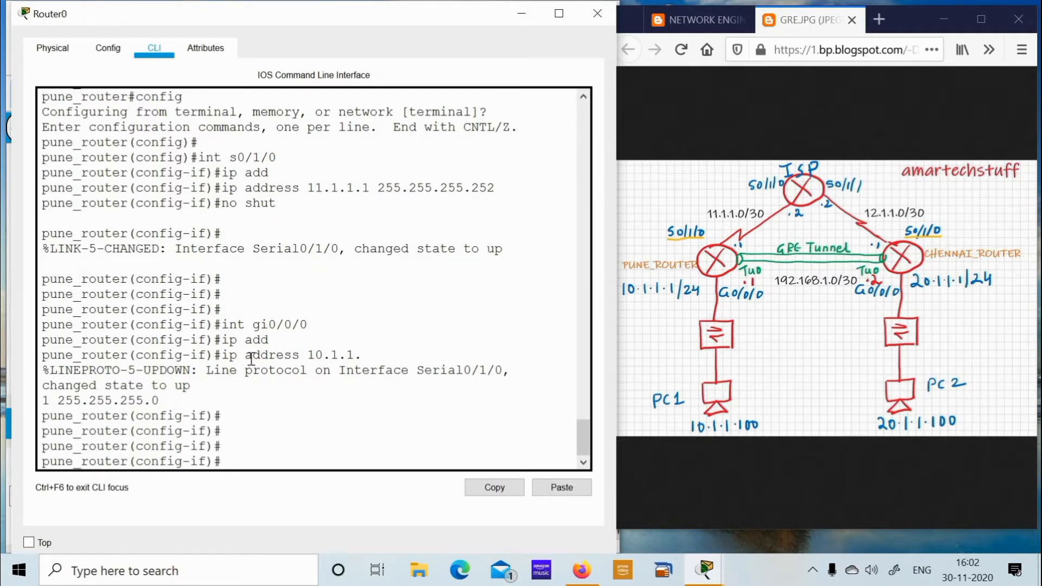
text(no shut)
key(Return)
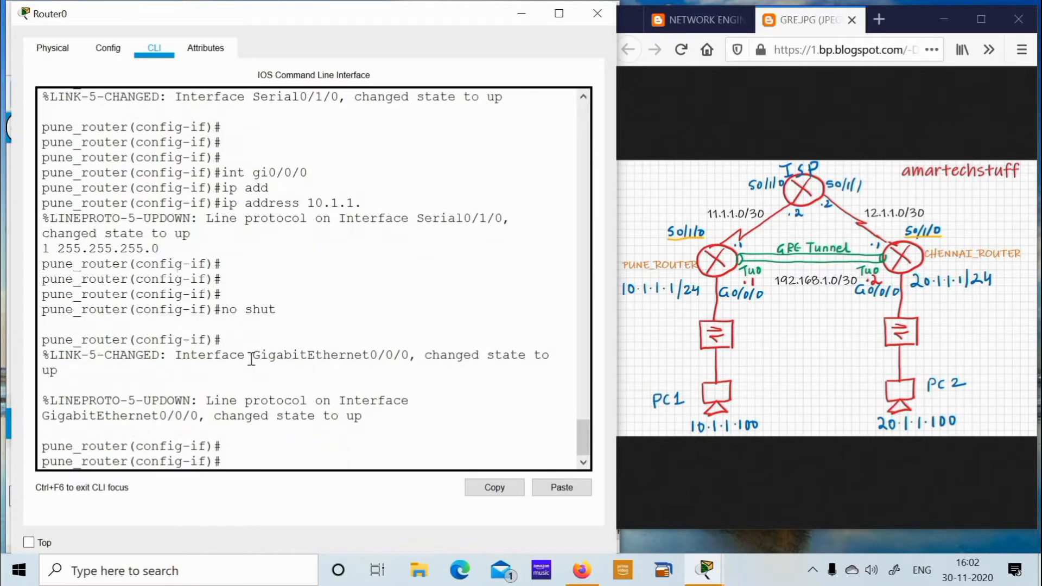
Leave configuration mode on pune_router and save its configuration with wr.
key(ctrl+z)
key(Return)
text(wr)
key(Return)
key(Return)
key(Return)
key(Return)
Run sh ip int brief on pune_router and check the rows from GigabitEthernet0/0/0 to Serial0/1/0.
text(sh)
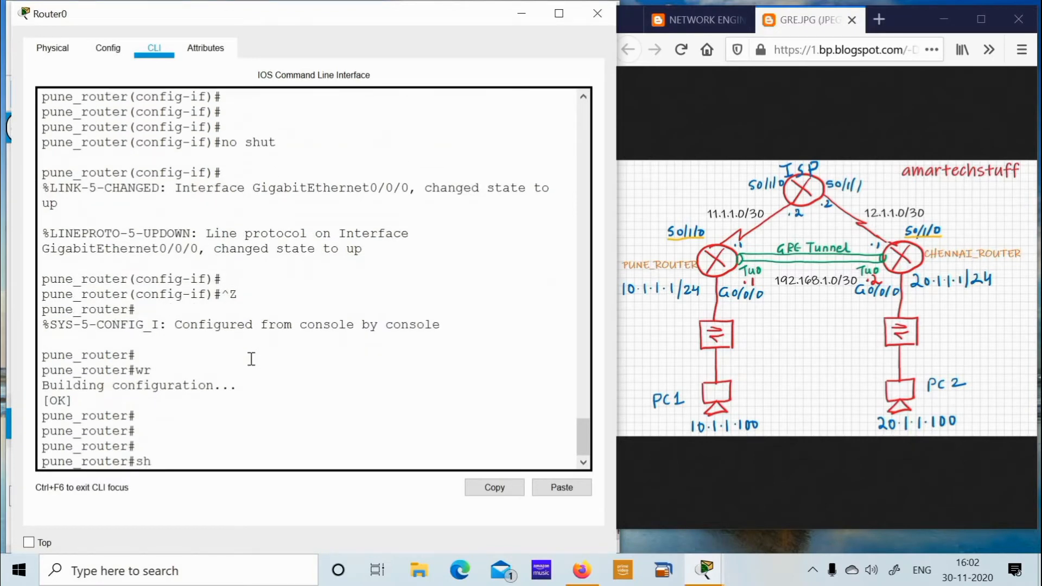
text( ip int bi)
text(ief)
key(Return)
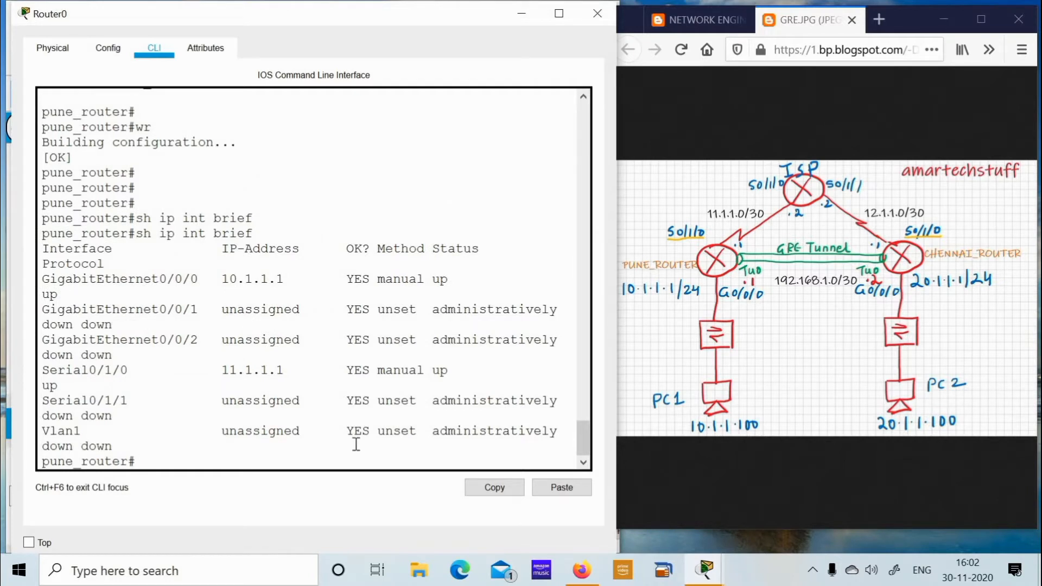
drag(43, 278, 66, 385)
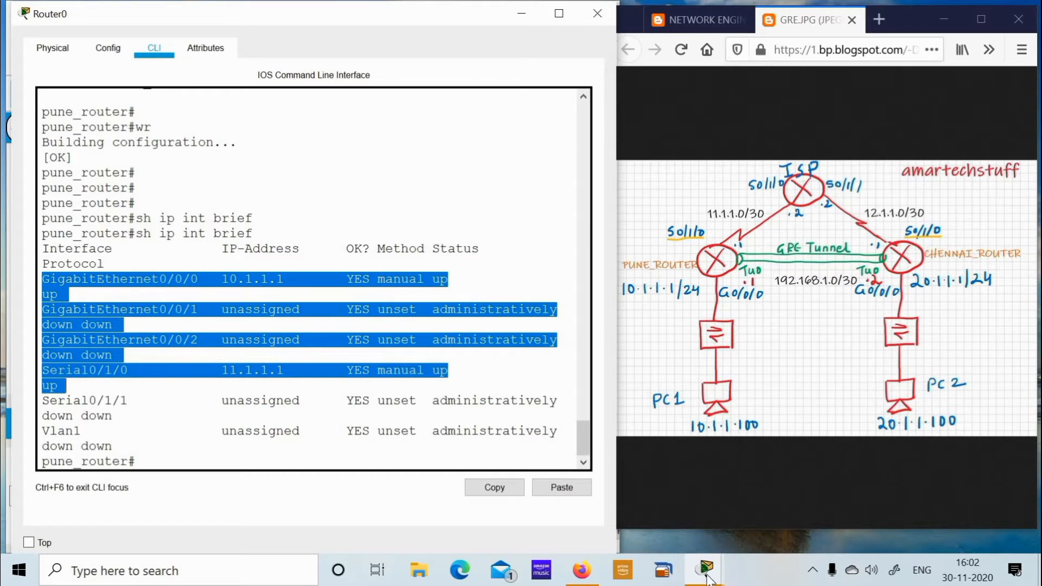
Switch to the Router1 window and run sh ip int brief on isp to check Serial0/1/0 and Serial0/1/1.
mouse_move(707, 576)
click(773, 514)
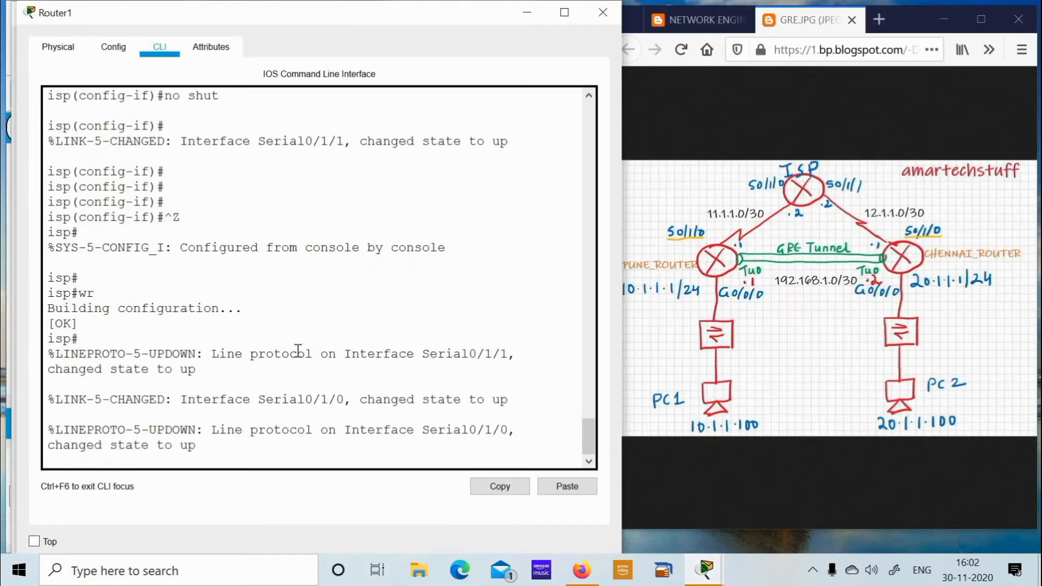
key(Return)
key(Return)
key(Return)
key(Return)
text(sh)
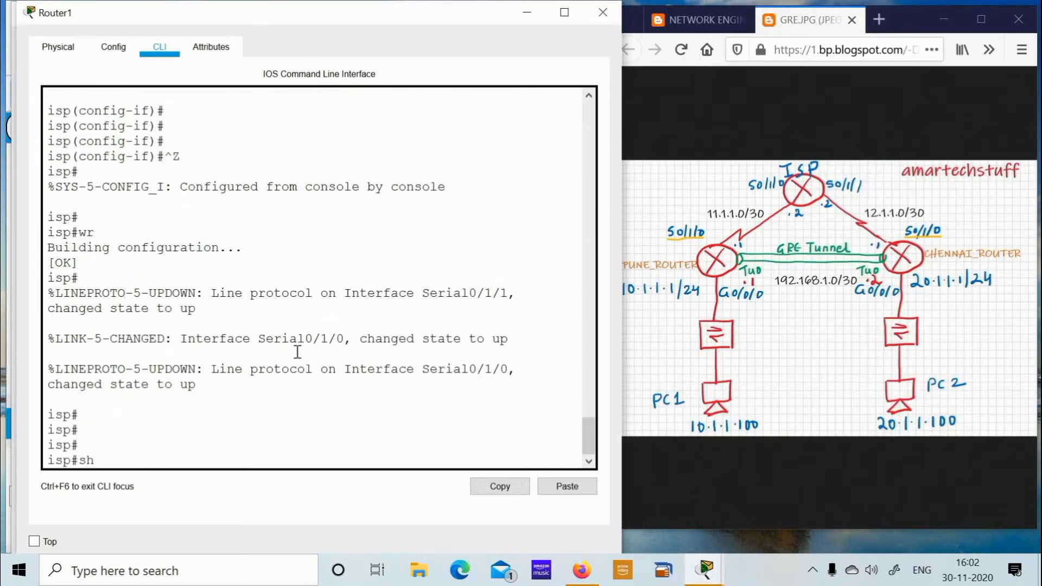
text( ip int brief)
key(Return)
drag(61, 371, 574, 427)
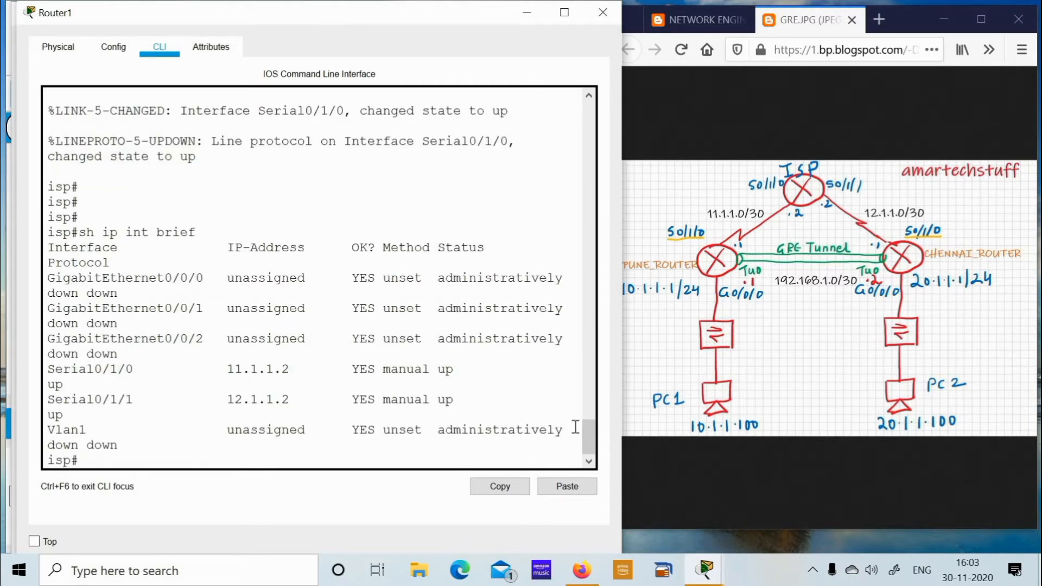
Switch to the Router2 window and run sh ip int brief on chennai_router to check GigabitEthernet0/0/0 and Serial0/1/0.
click(711, 570)
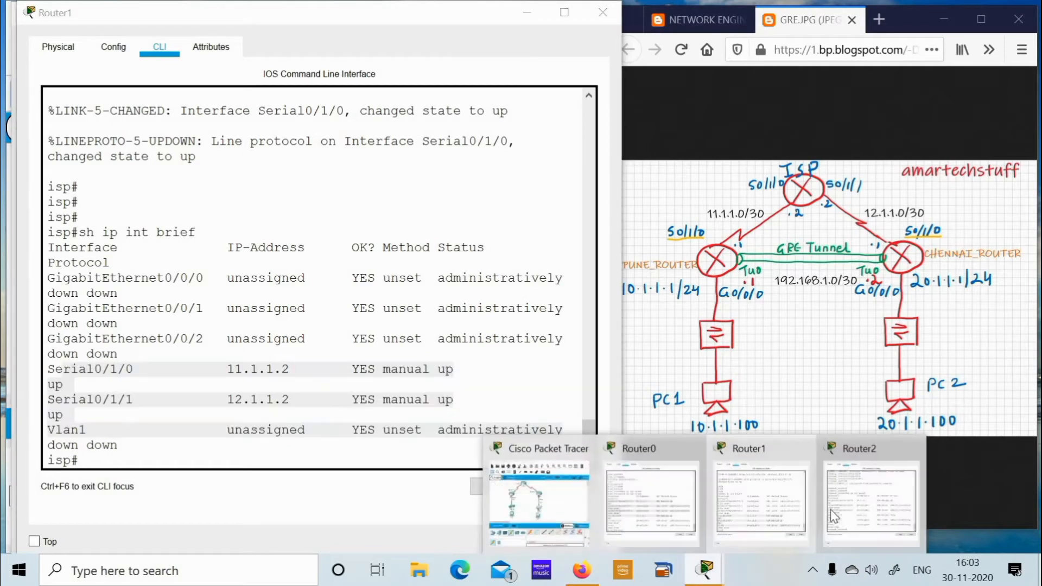
click(867, 505)
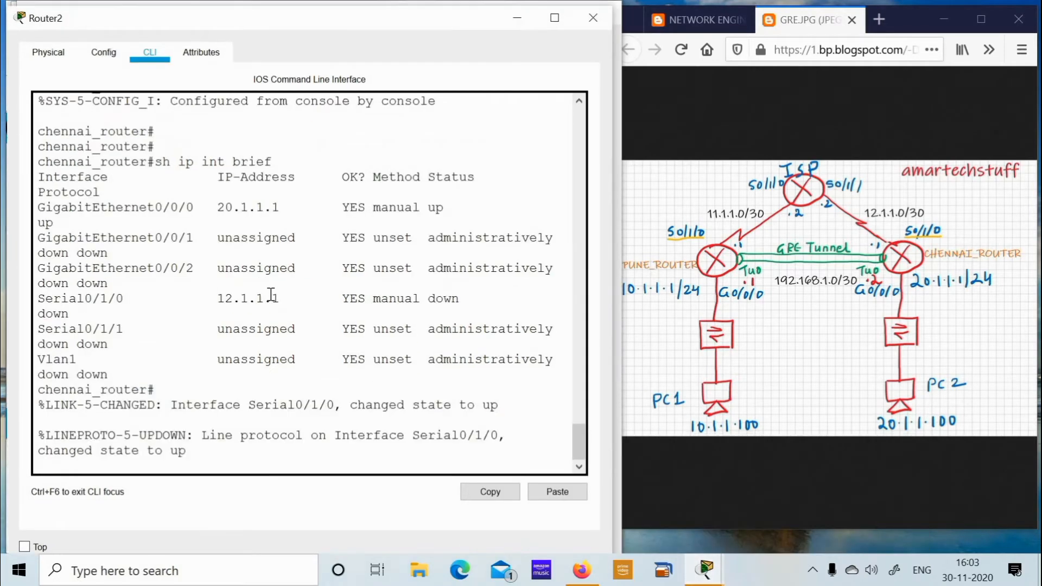
key(Return)
key(Return)
key(Return)
key(Return)
key(Return)
text(sh)
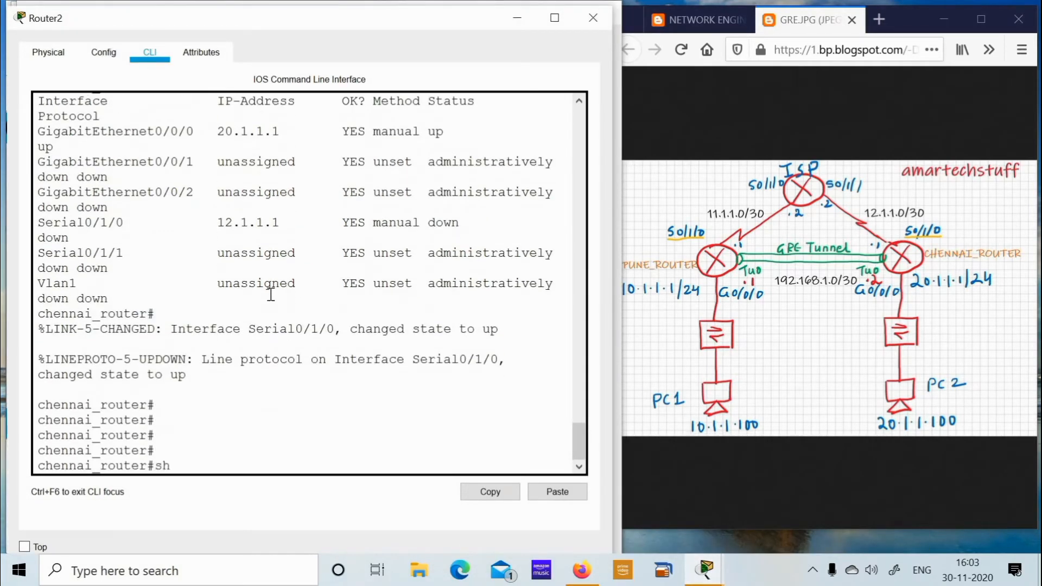
text( ip int brief)
key(Return)
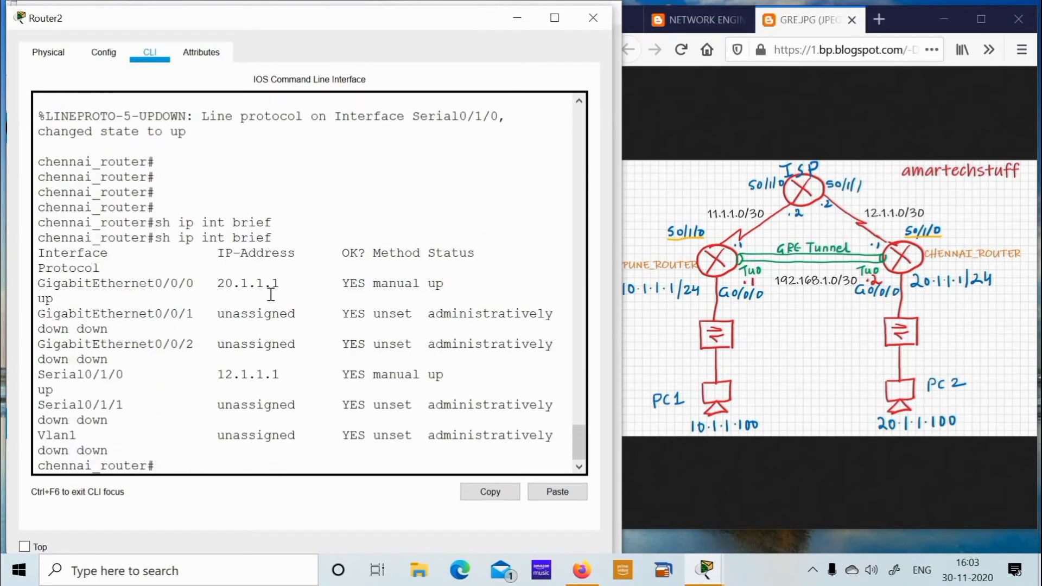
drag(198, 370, 437, 374)
drag(101, 283, 491, 313)
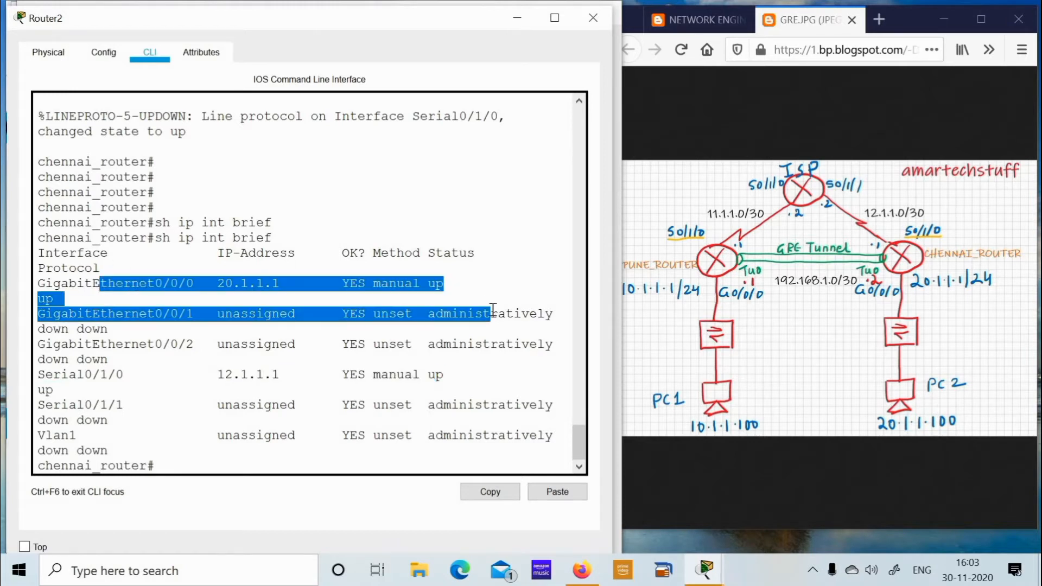
click(492, 282)
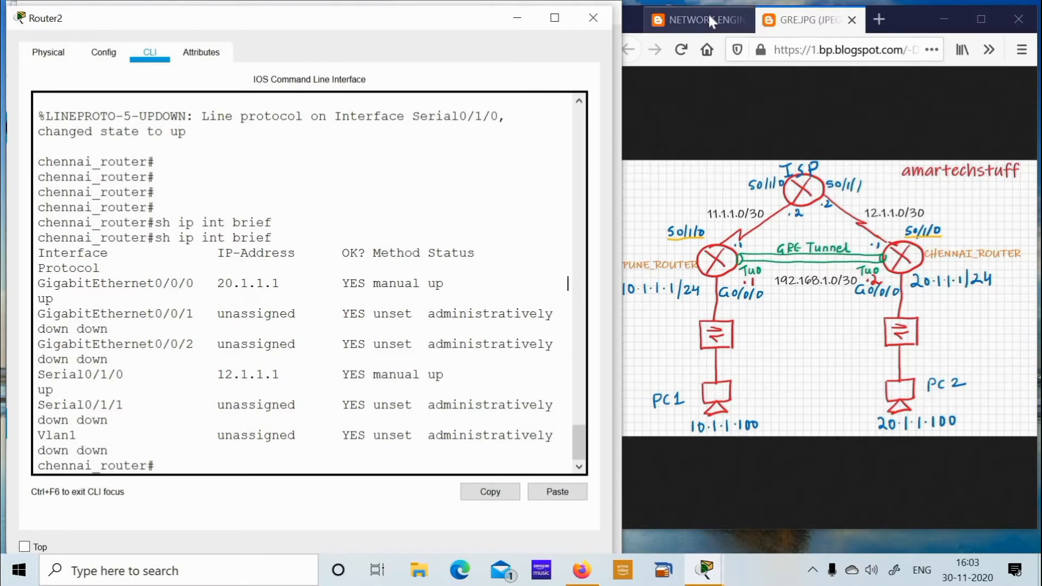
Minimize the router windows and try to change the display name of PC0 to PC1.
click(529, 18)
click(529, 18)
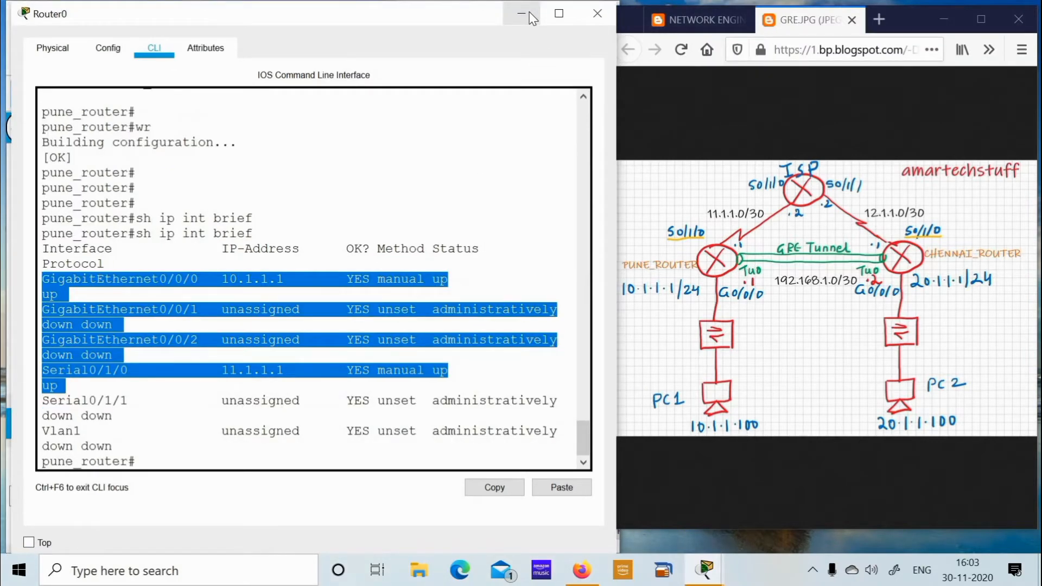
click(530, 16)
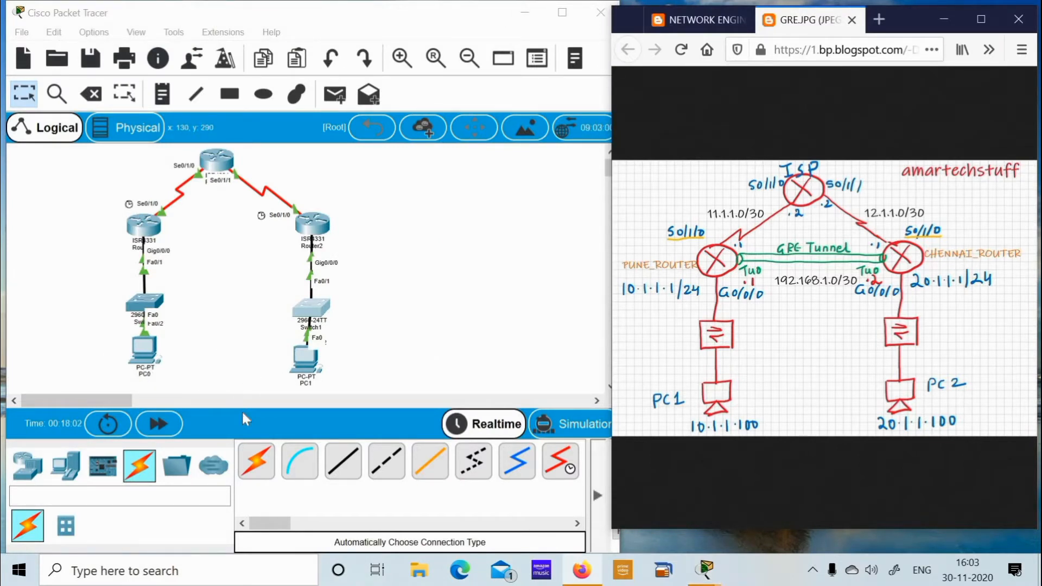
click(150, 358)
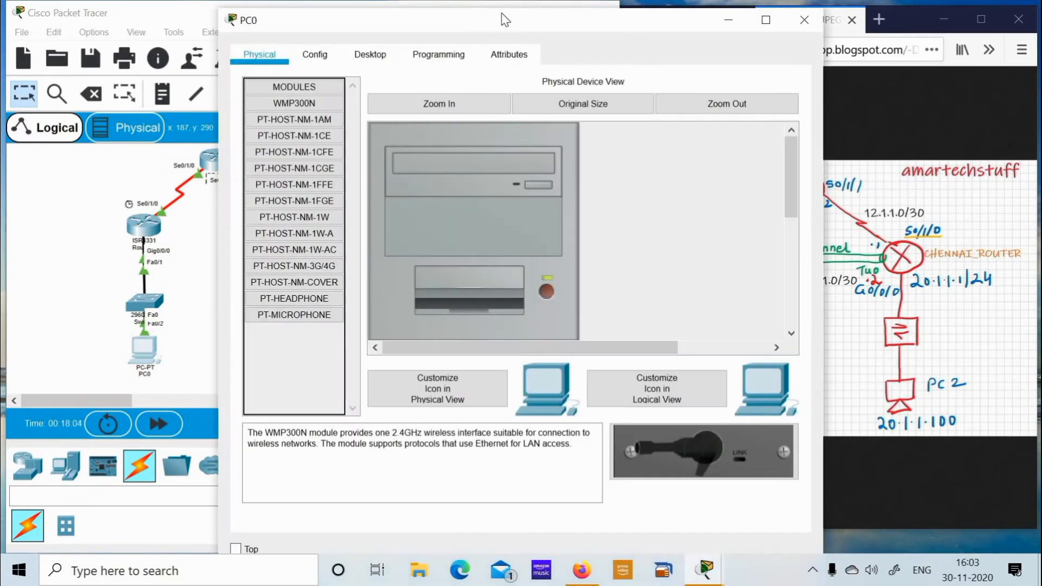
drag(407, 24, 174, 16)
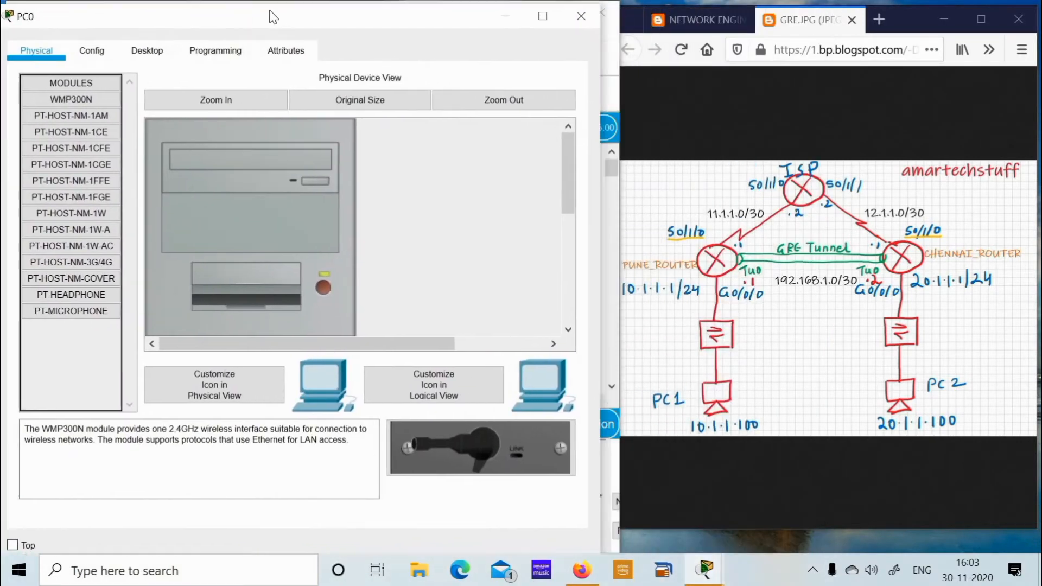
click(92, 48)
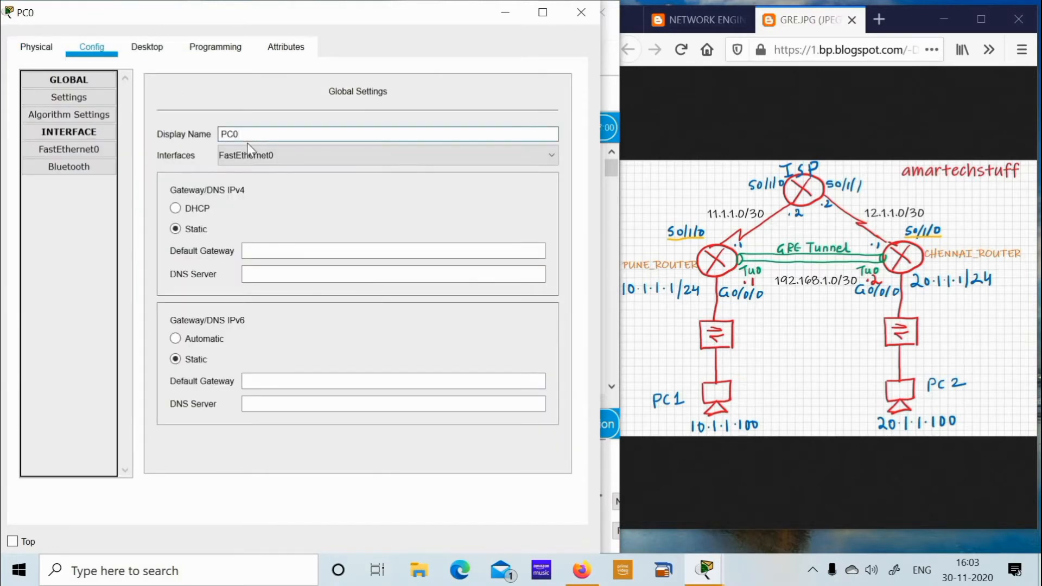
text(1)
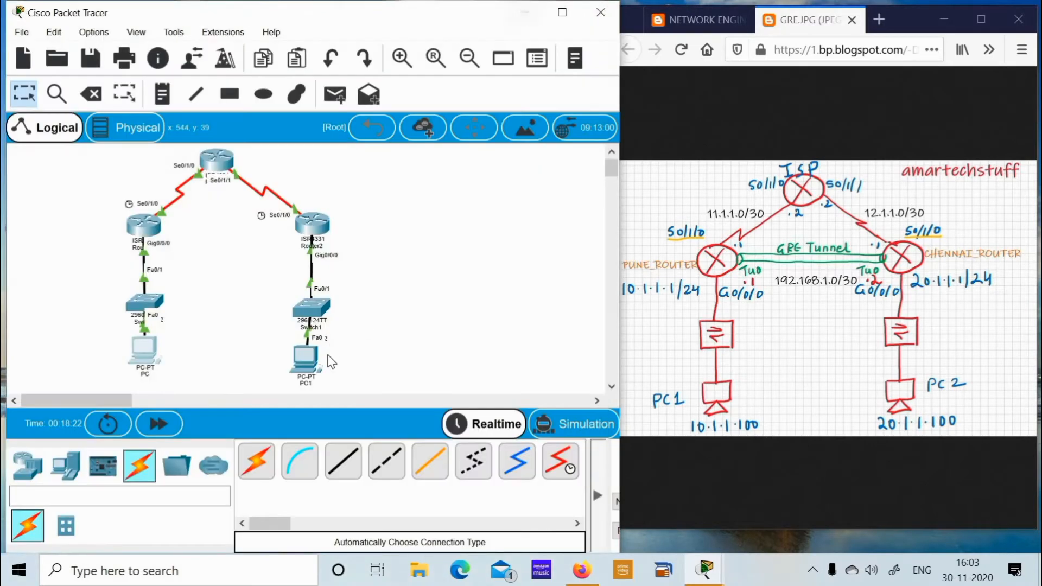
Change the display name of the PC below Switch1 to PC2.
click(307, 374)
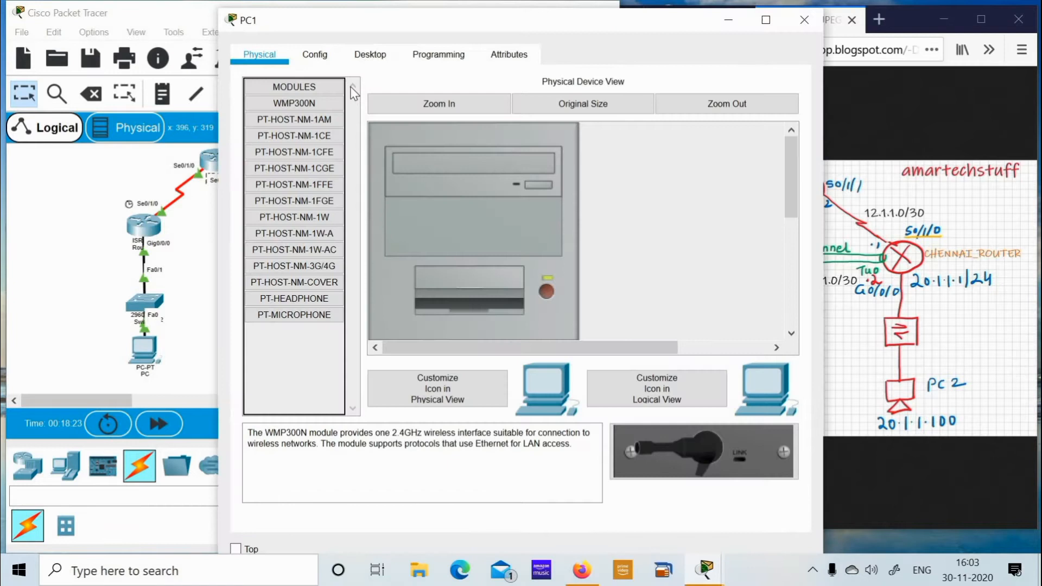
click(317, 54)
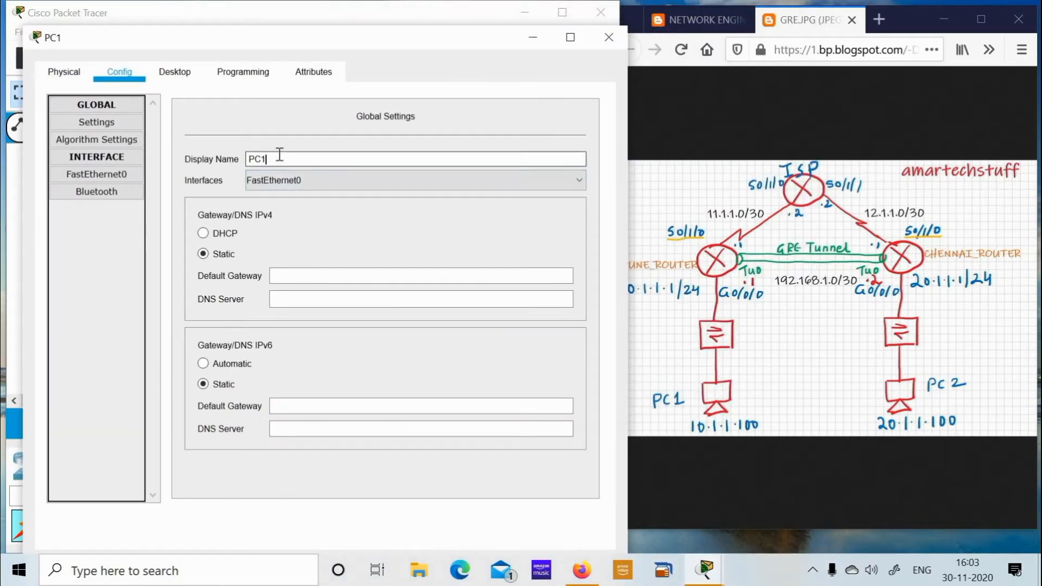
Set PC2's IP configuration to static addressing with the IPv4 address 20.1.1.100.
click(180, 77)
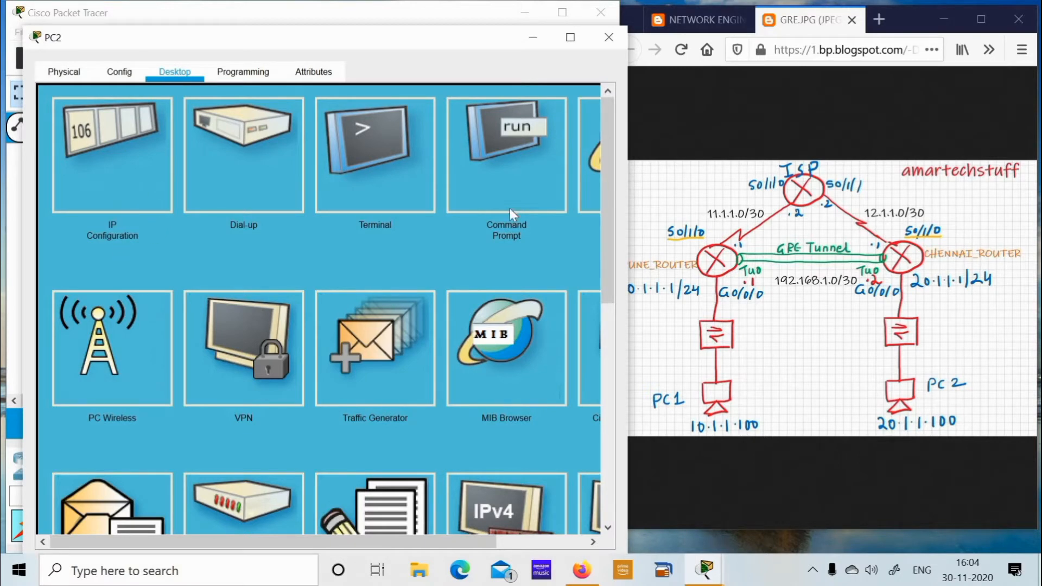
click(138, 191)
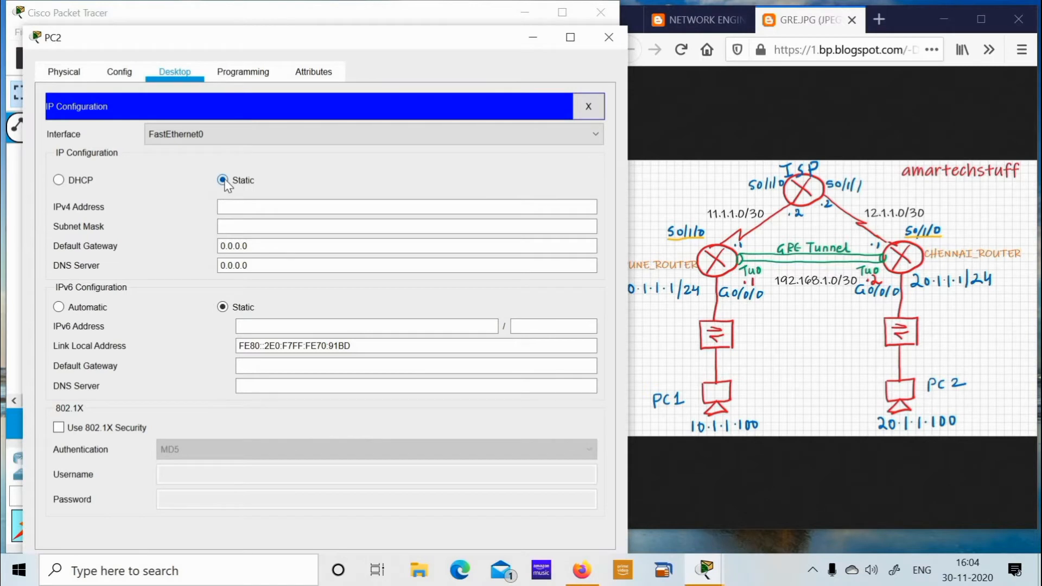
click(86, 181)
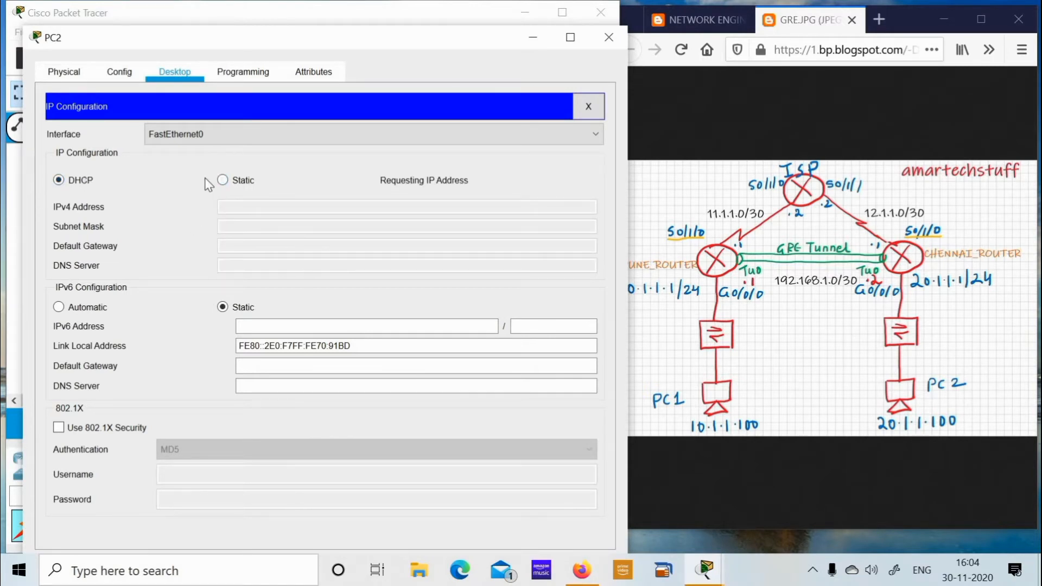
click(223, 181)
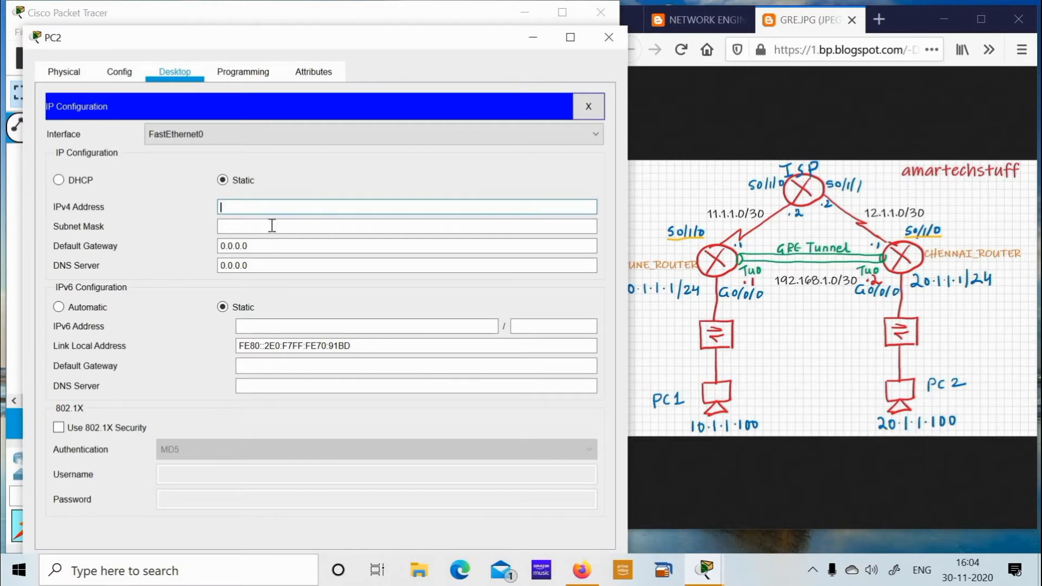
text(20.1.1.100)
Zoom in on the Chennai side of the diagram to check the prefix and set PC2's subnet mask to 255.255.255.0.
click(925, 316)
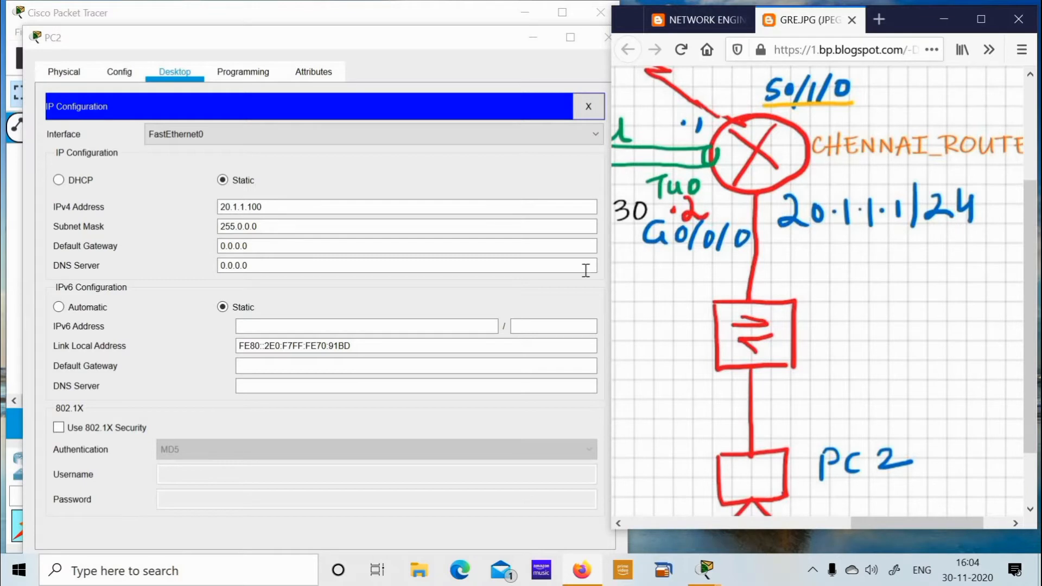
click(269, 228)
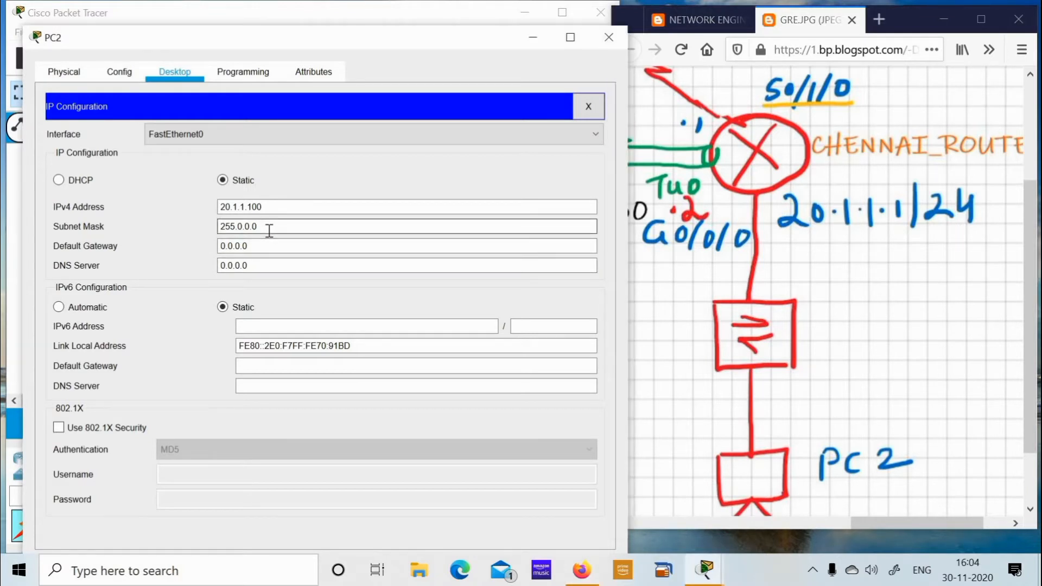
key(BackSpace)
key(BackSpace)
key(BackSpace)
key(BackSpace)
key(BackSpace)
text(255.255.0)
key(Tab)
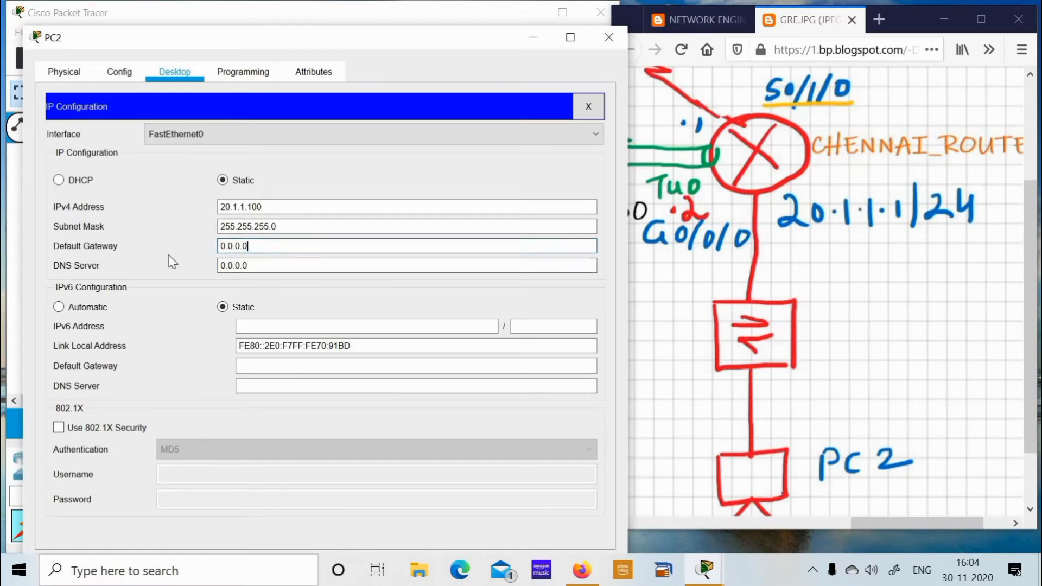
Set PC2's default gateway to 20.1.1.1 and close the IP configuration.
key(ctrl+a)
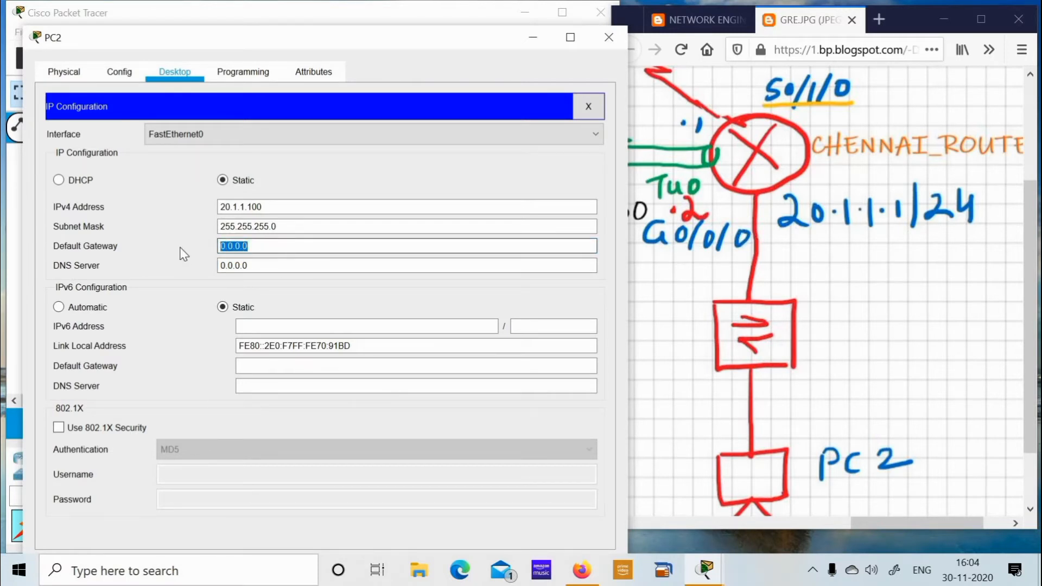
text(20.1.1.)
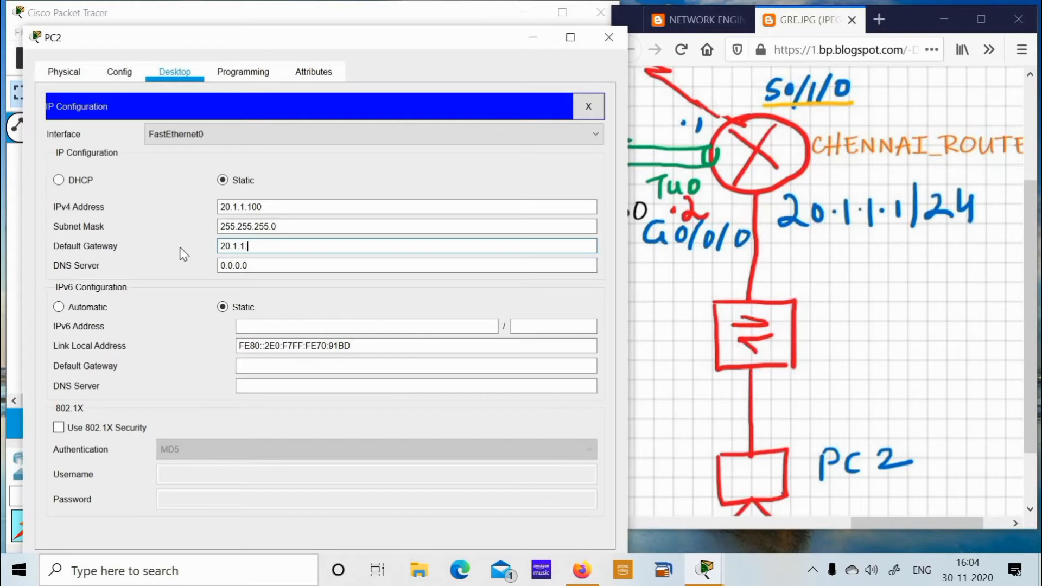
text(1)
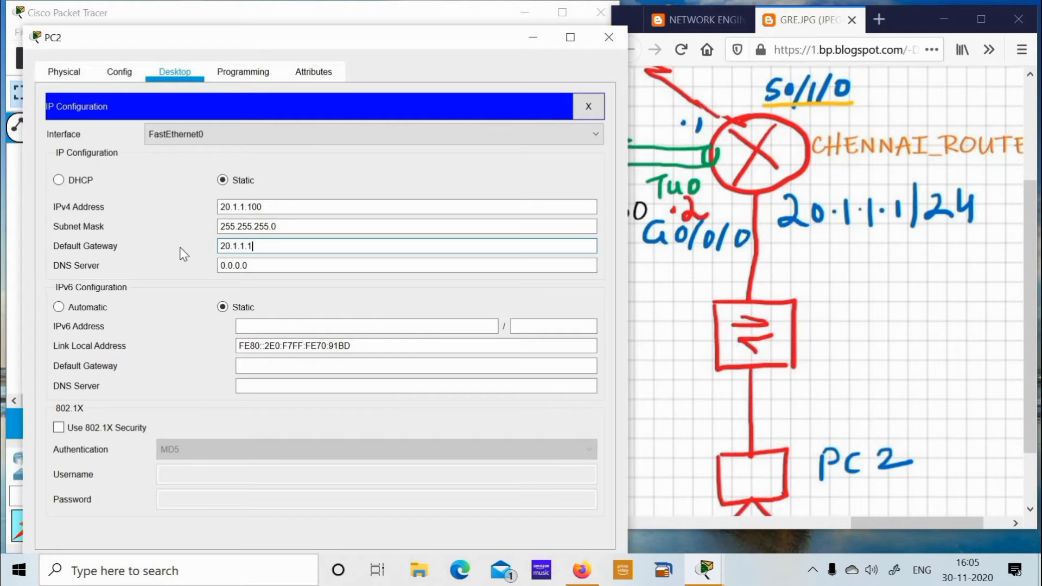
click(358, 287)
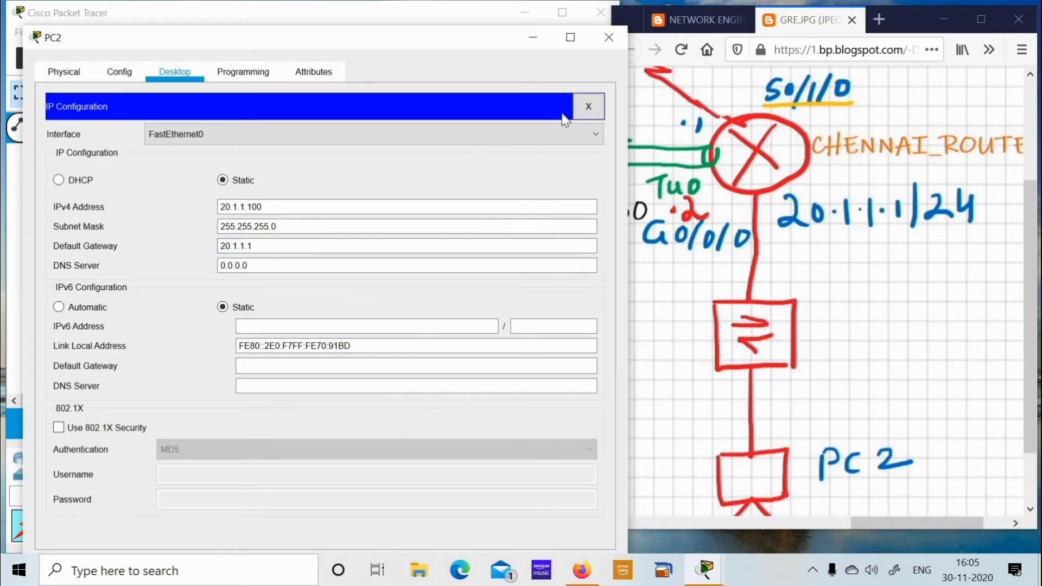
click(593, 105)
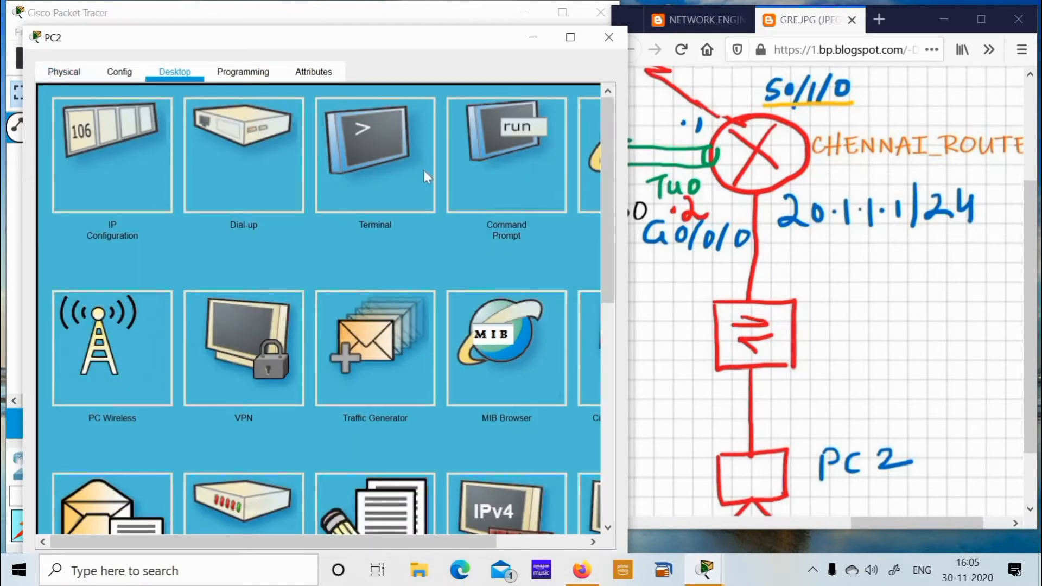
Run ipconfig in PC2's command prompt, check the IPv4 address, subnet mask and default gateway, and minimize the PC2 window.
click(477, 174)
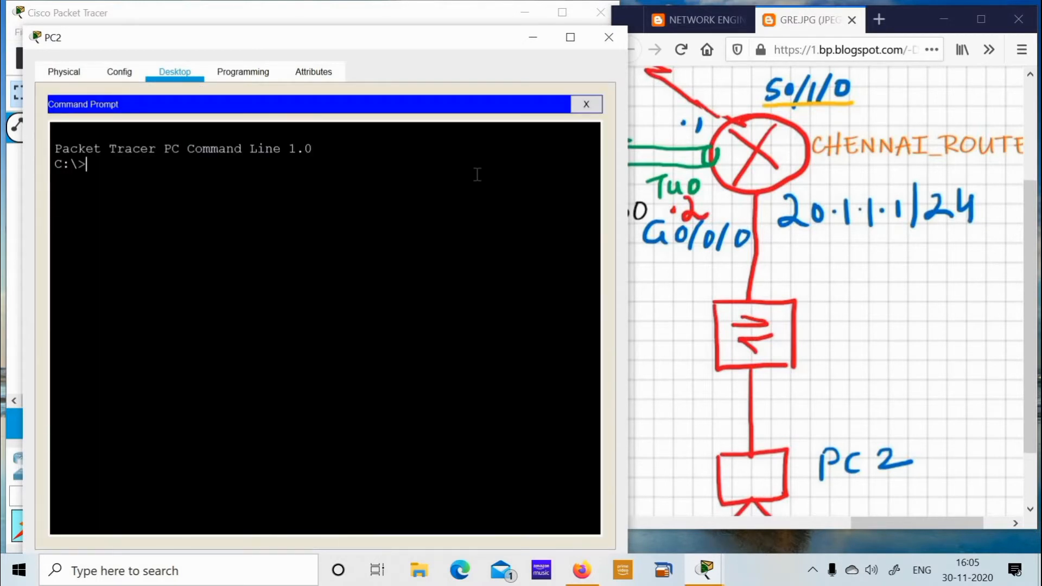
text(ipconfig)
key(Return)
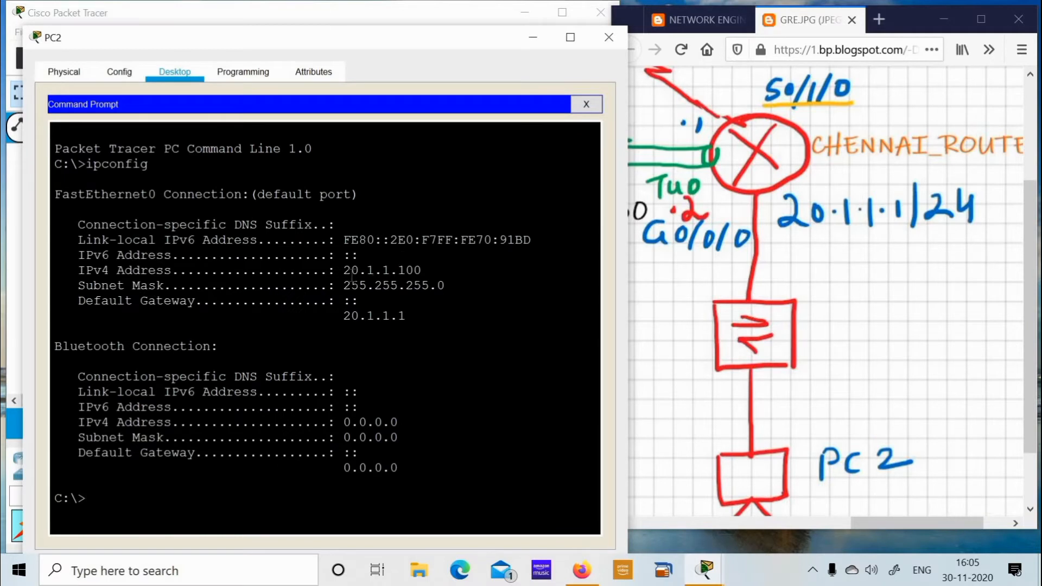
drag(338, 274, 399, 320)
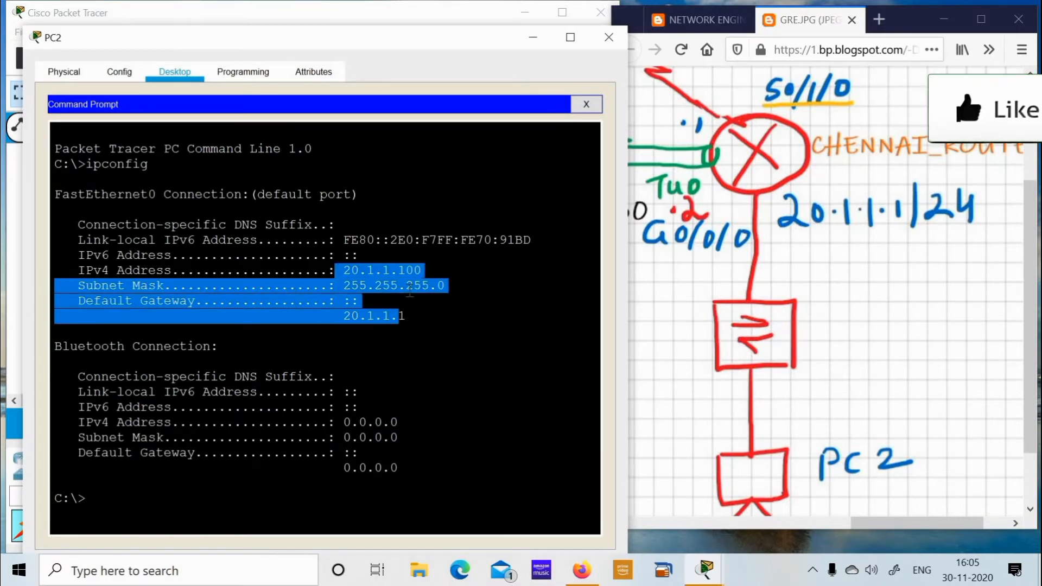
click(408, 289)
click(532, 38)
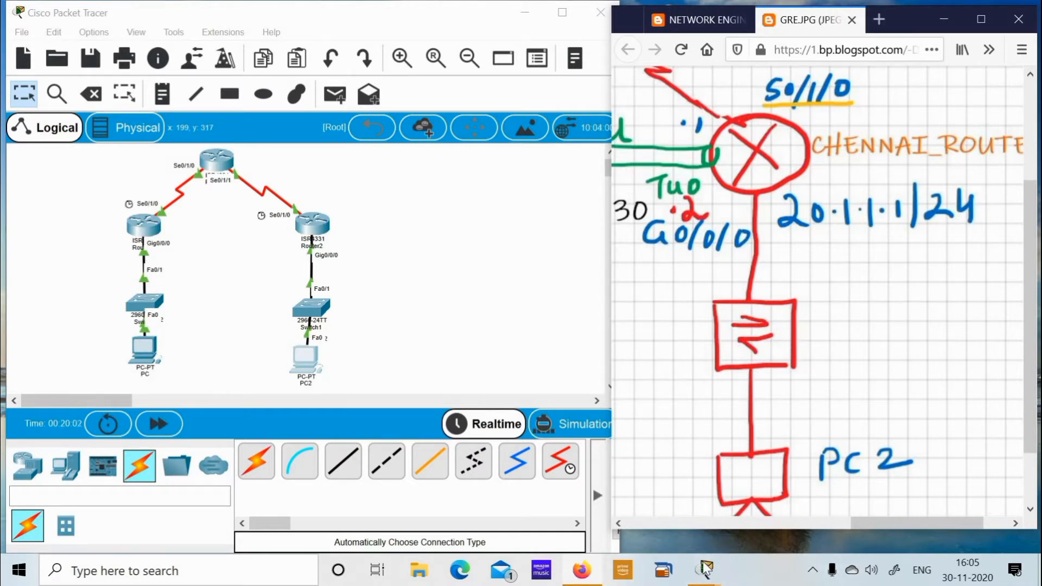
Bring up the configuration window of the PC on the Pune side.
mouse_move(704, 570)
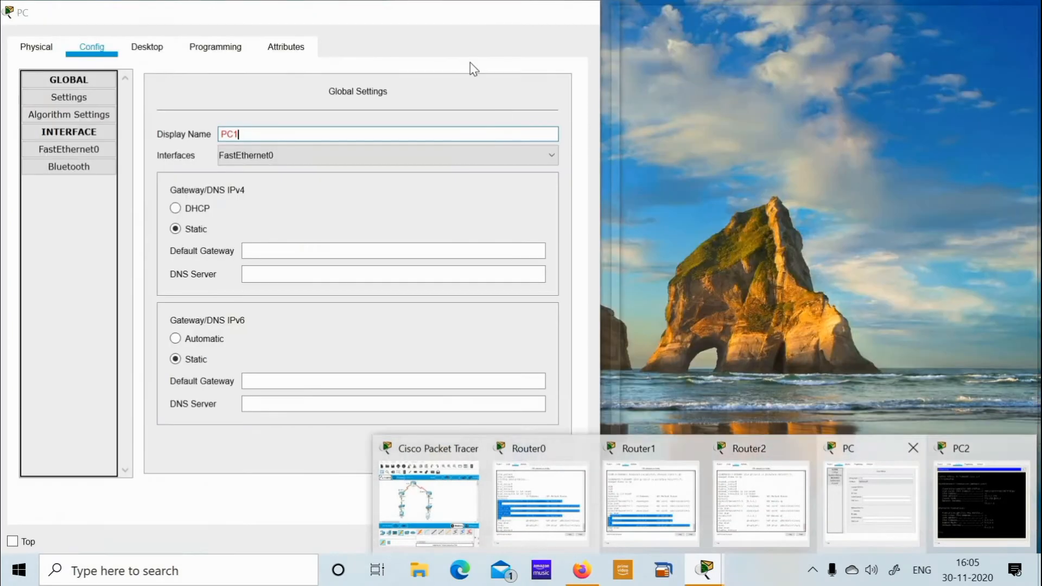
click(842, 497)
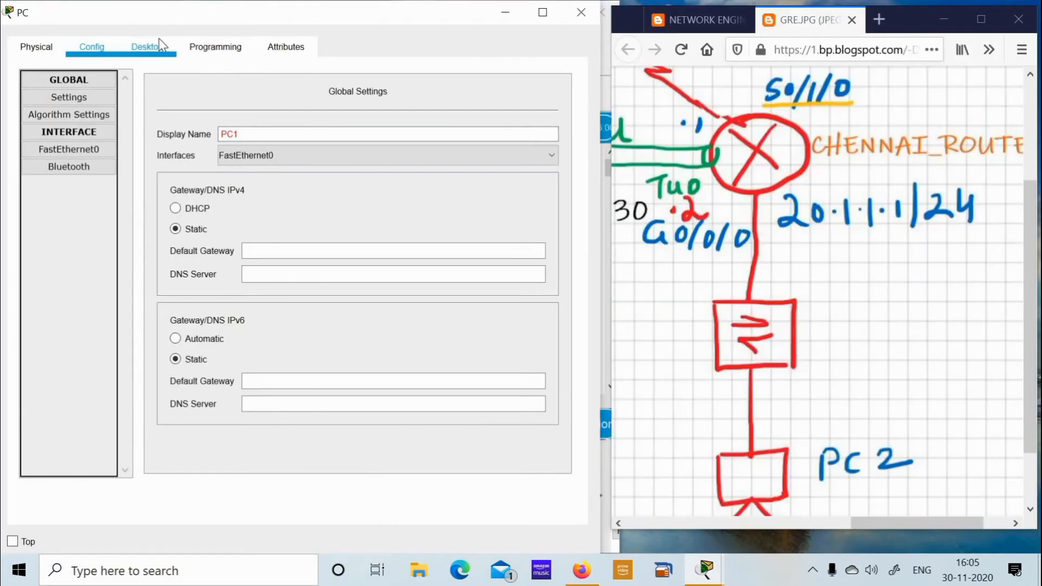
Set the PC's display name to PC1 in its global settings.
click(161, 46)
click(87, 50)
click(249, 132)
key(BackSpace)
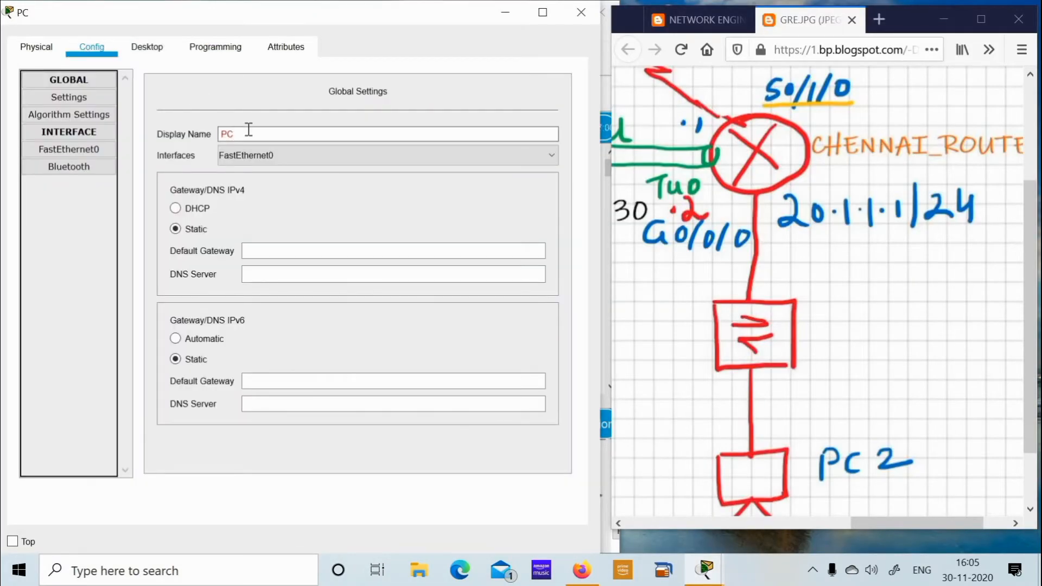
text(1)
Assign PC1 the static IPv4 address 10.1.1.100 in its IP configuration, following the topology diagram.
click(151, 47)
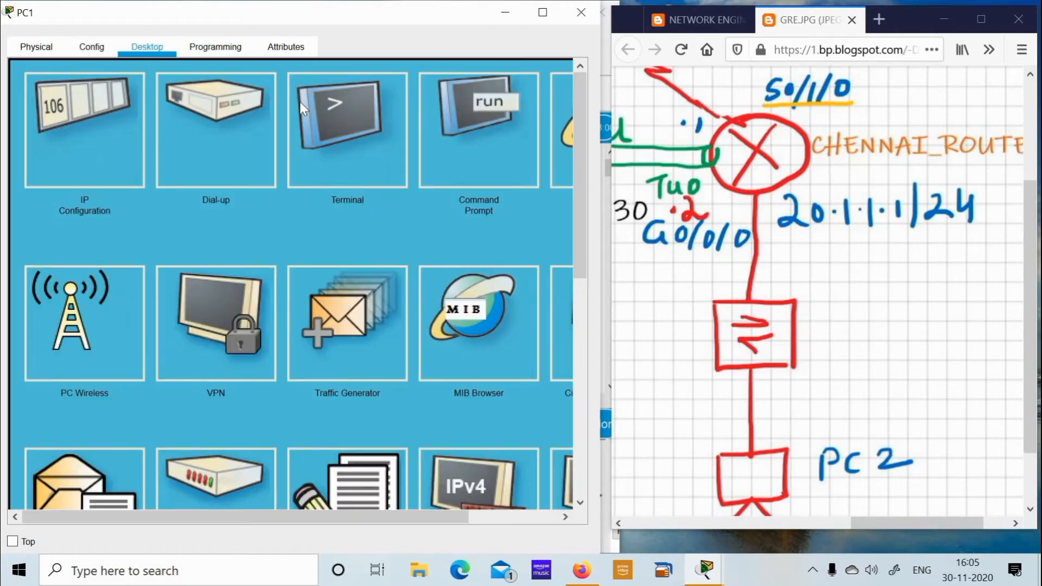
click(125, 154)
click(204, 181)
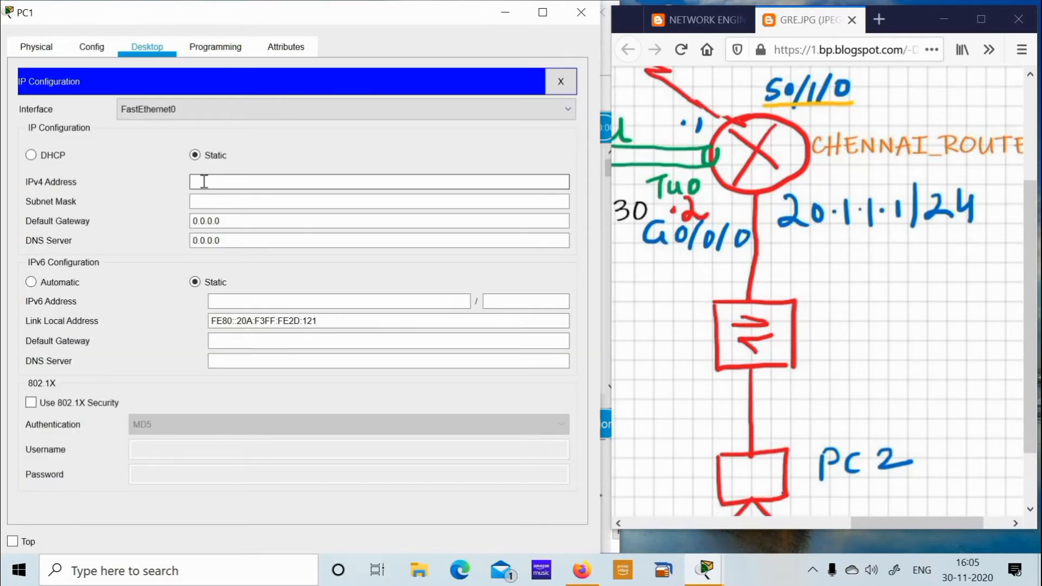
click(707, 321)
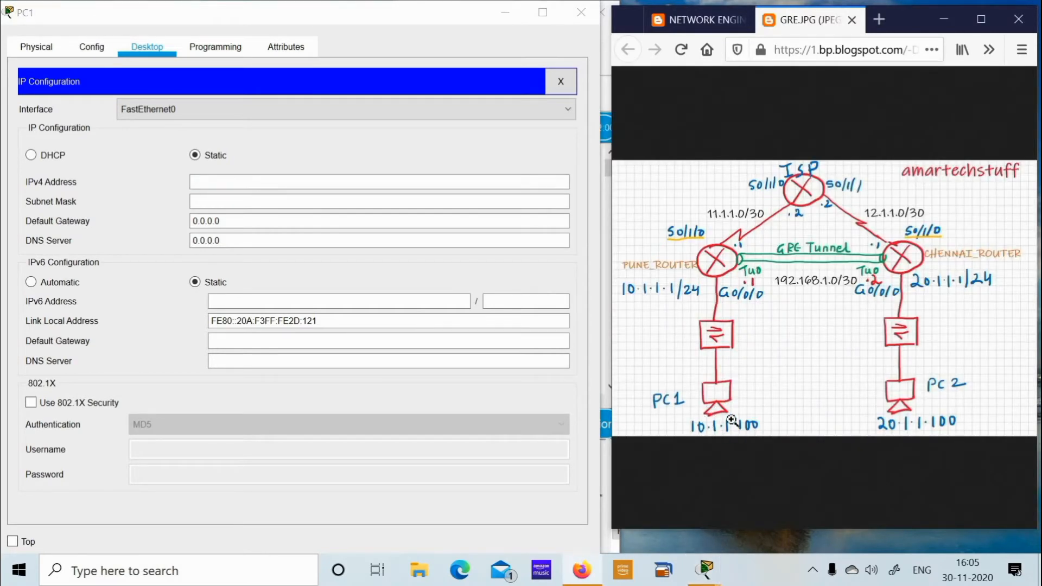
click(732, 421)
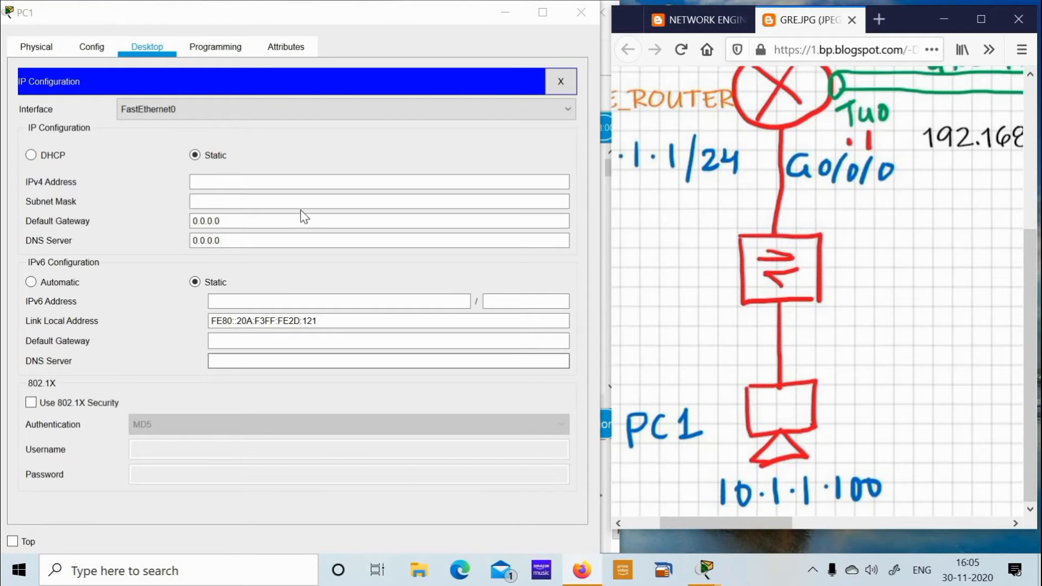
click(239, 179)
text(10)
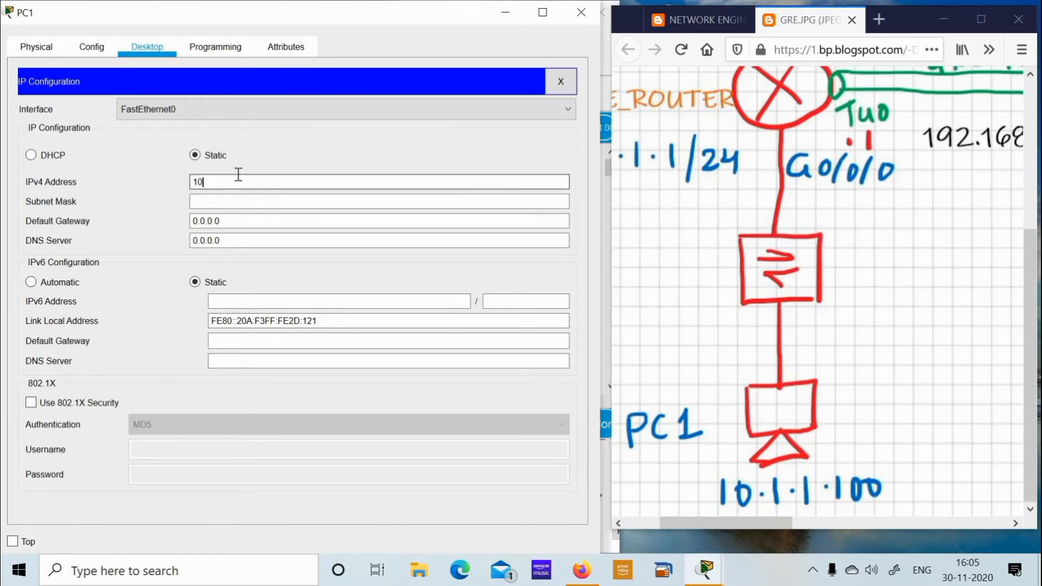
text(.1.1.100)
Change PC1's subnet mask to 255.255.255.0.
click(218, 201)
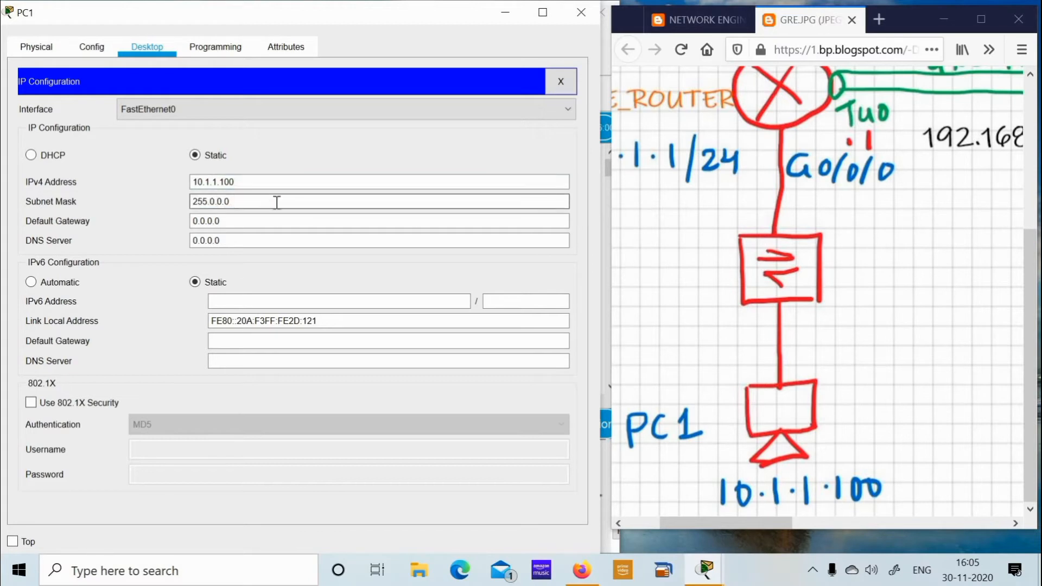
key(BackSpace)
key(BackSpace)
key(BackSpace)
key(BackSpace)
text(255.255.0)
Set PC1's default gateway to 10.1.1.1, the Pune router's LAN address, and close the IP configuration.
click(247, 222)
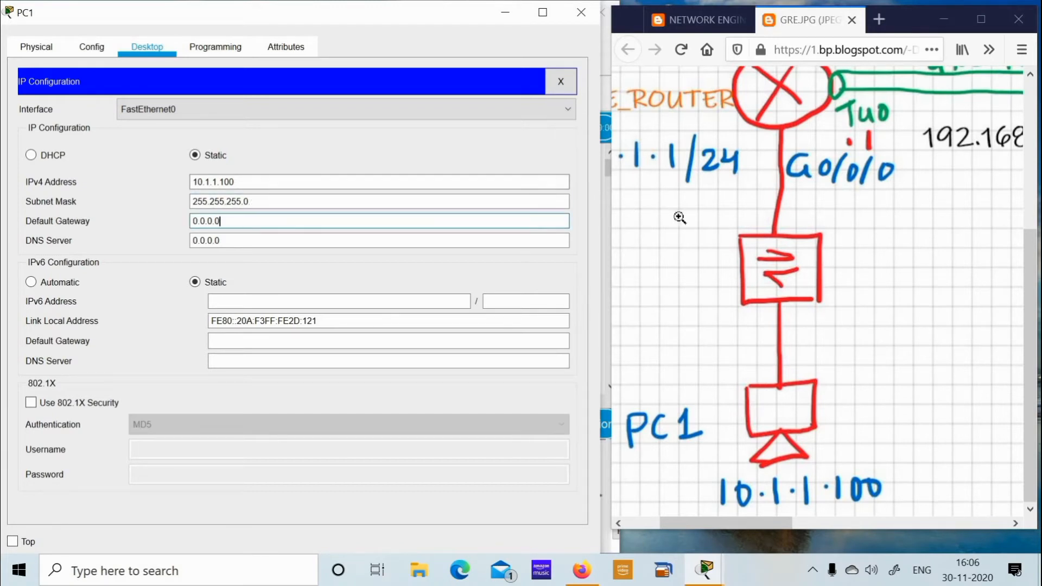
click(680, 217)
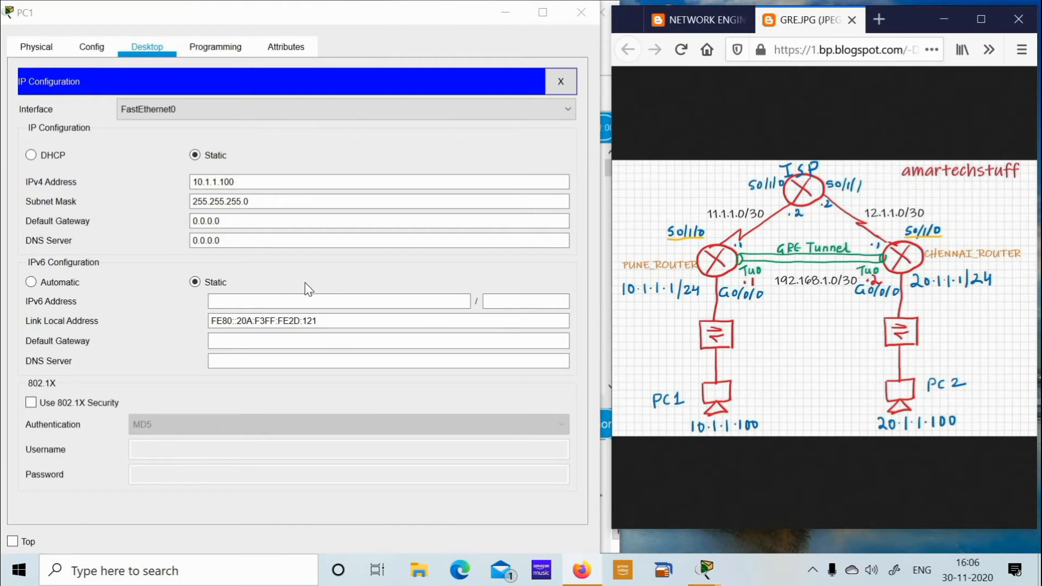
click(231, 223)
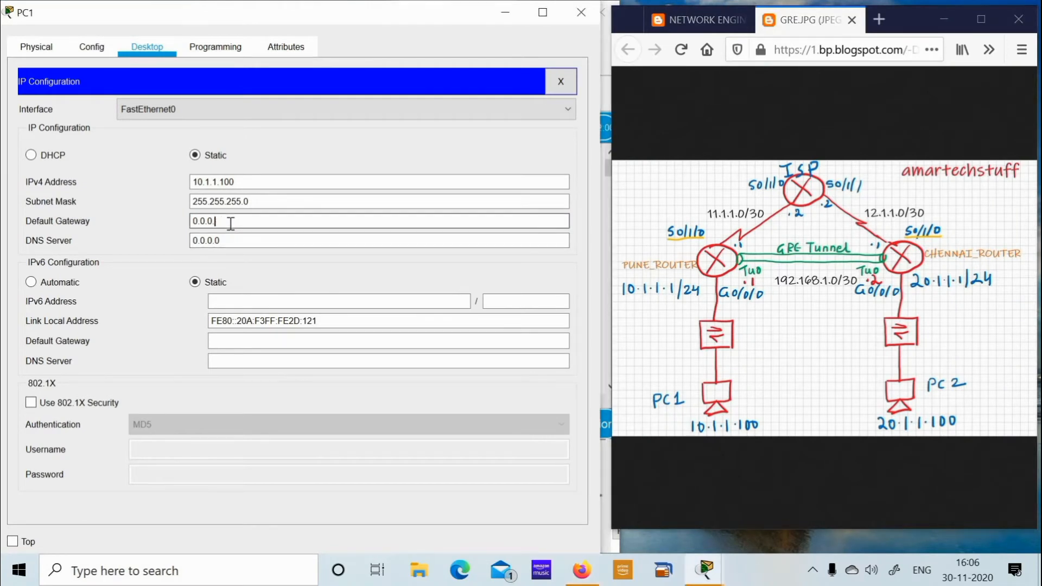
key(BackSpace)
key(BackSpace)
key(BackSpace)
key(BackSpace)
key(BackSpace)
text(10.1.1.1)
click(562, 84)
Check PC1's addressing by running ipconfig in its command prompt, and minimize the PC window.
click(495, 150)
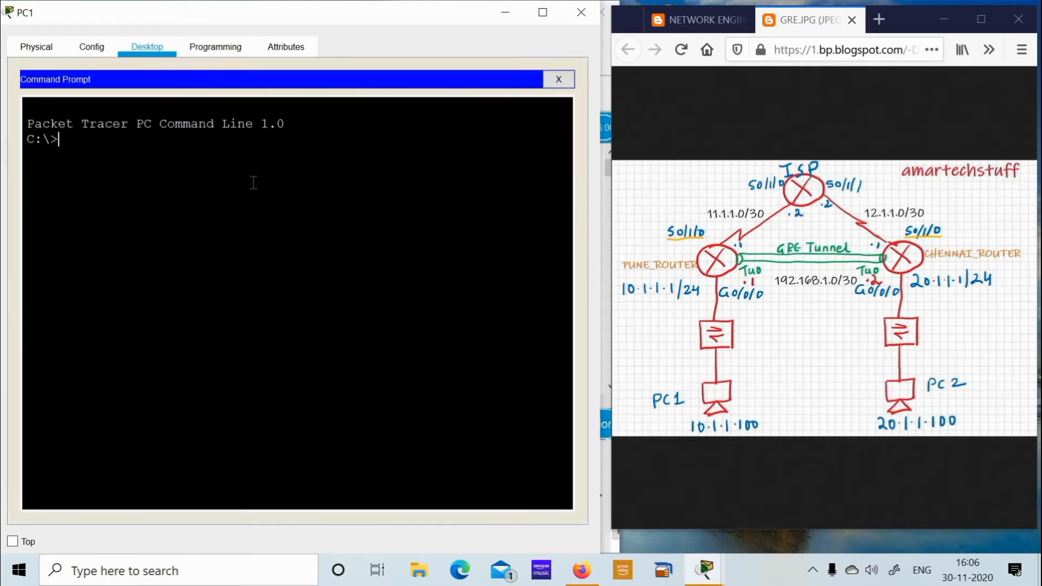
text(ipconfig)
key(Return)
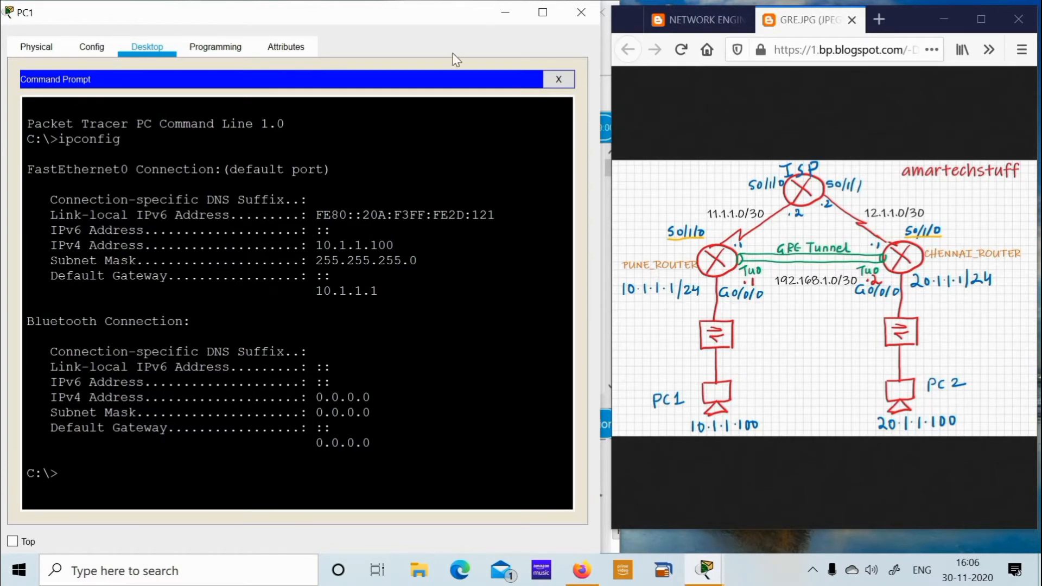
click(505, 13)
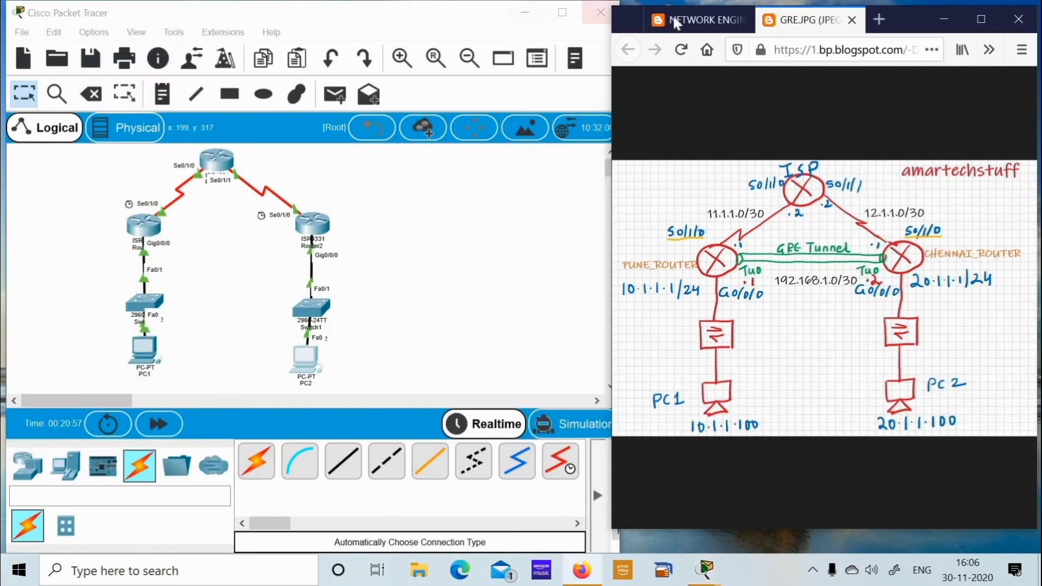
Read the default route instruction in Part 1 of the lab page and examine the Pune router's ISP link on the topology diagram.
click(673, 18)
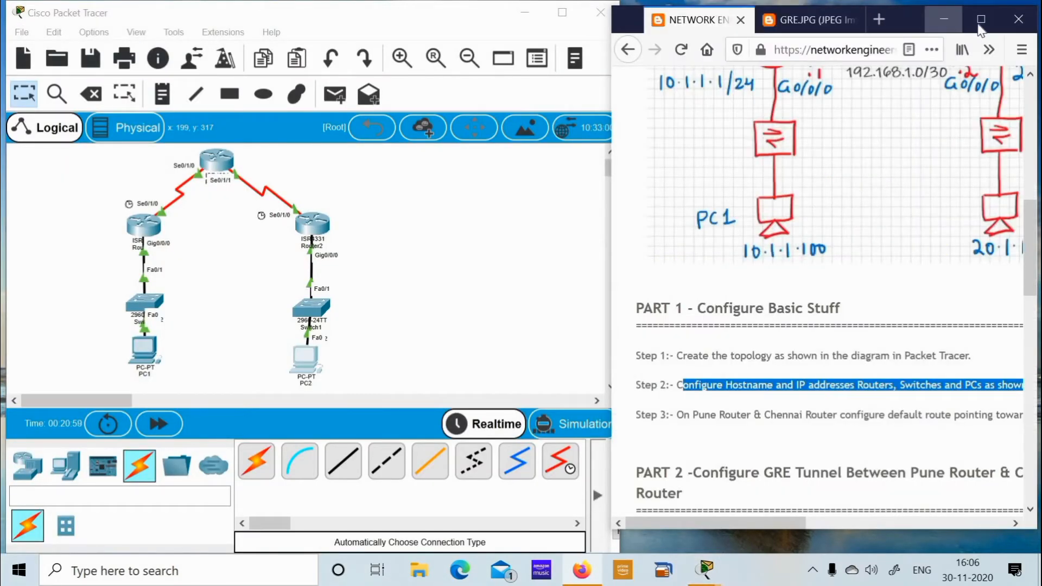
click(981, 19)
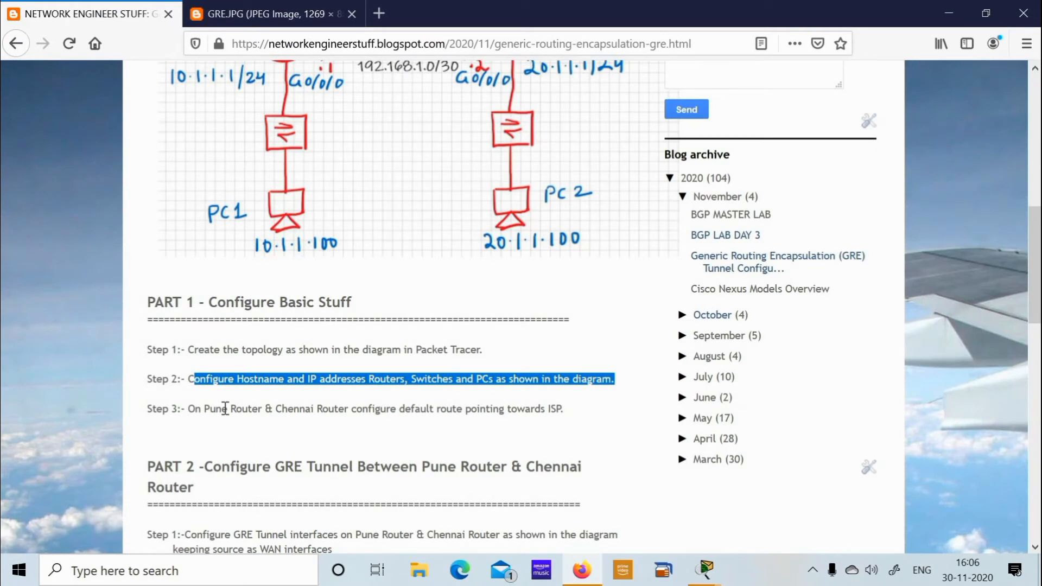
click(227, 2)
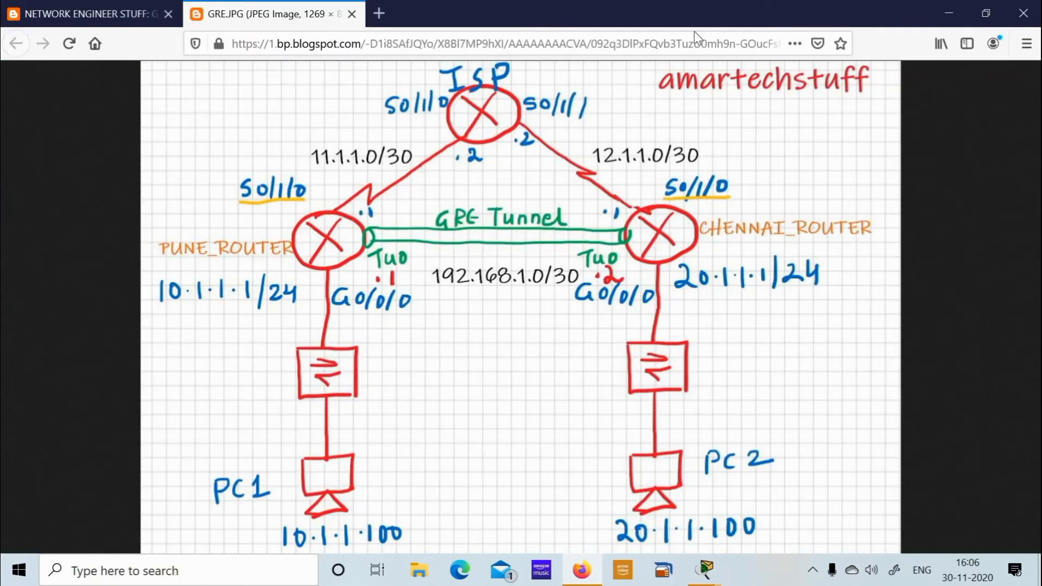
click(986, 13)
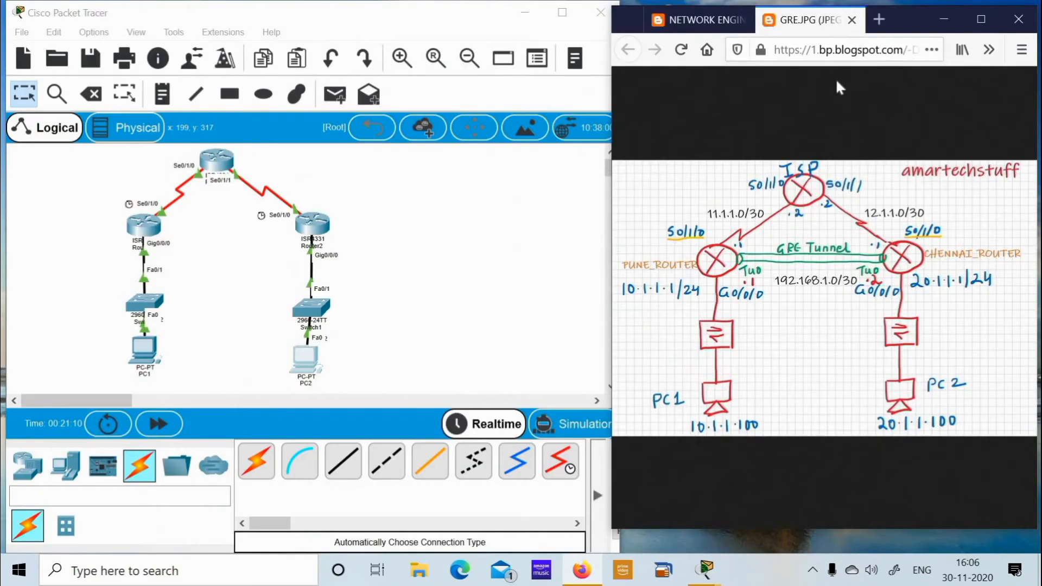
click(716, 267)
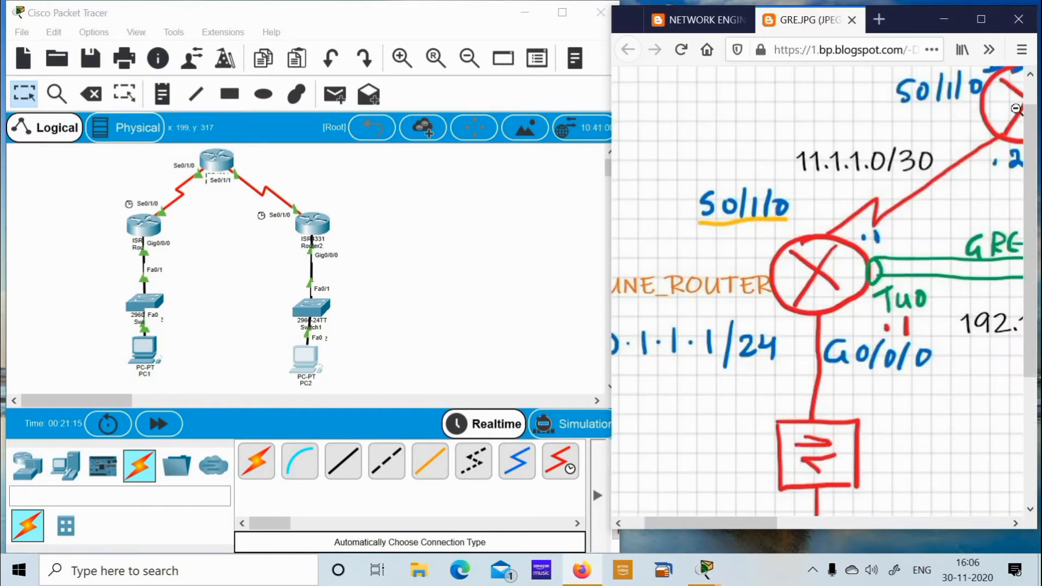
click(847, 220)
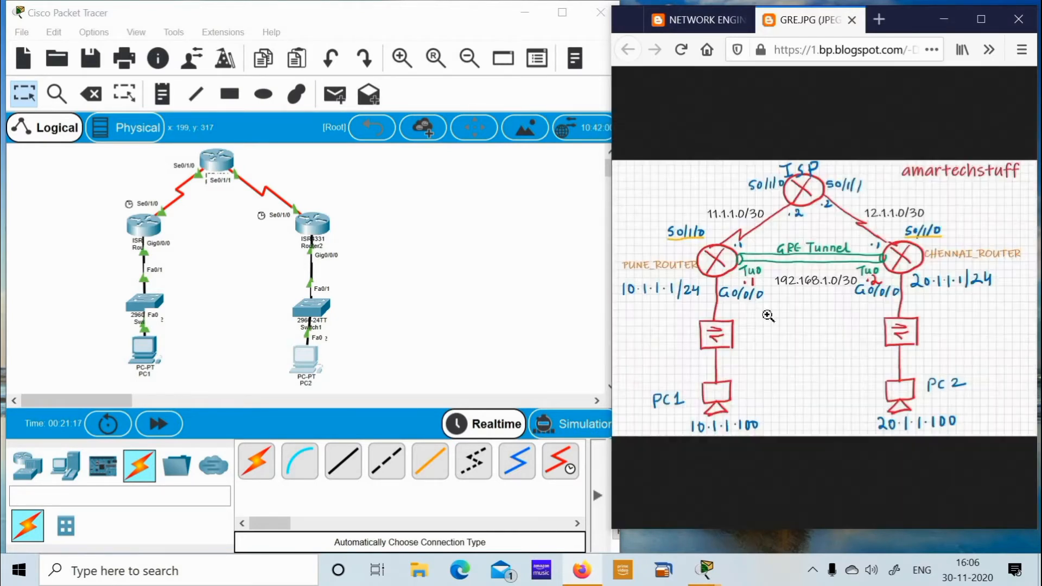
Bring up the Pune router's command line and enter global configuration mode with the config command.
mouse_move(708, 572)
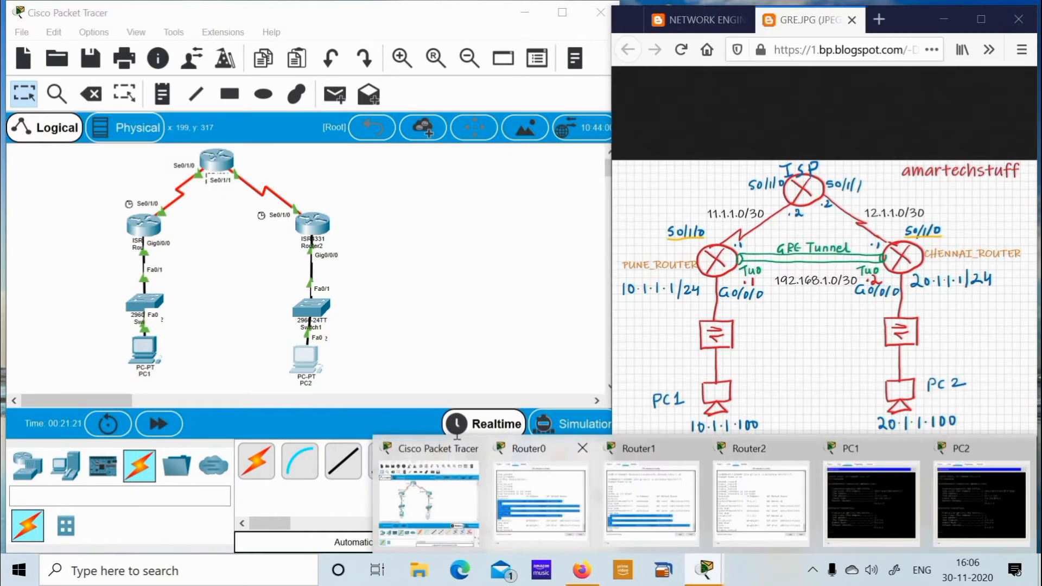
click(559, 502)
key(Return)
key(Return)
key(Return)
key(Return)
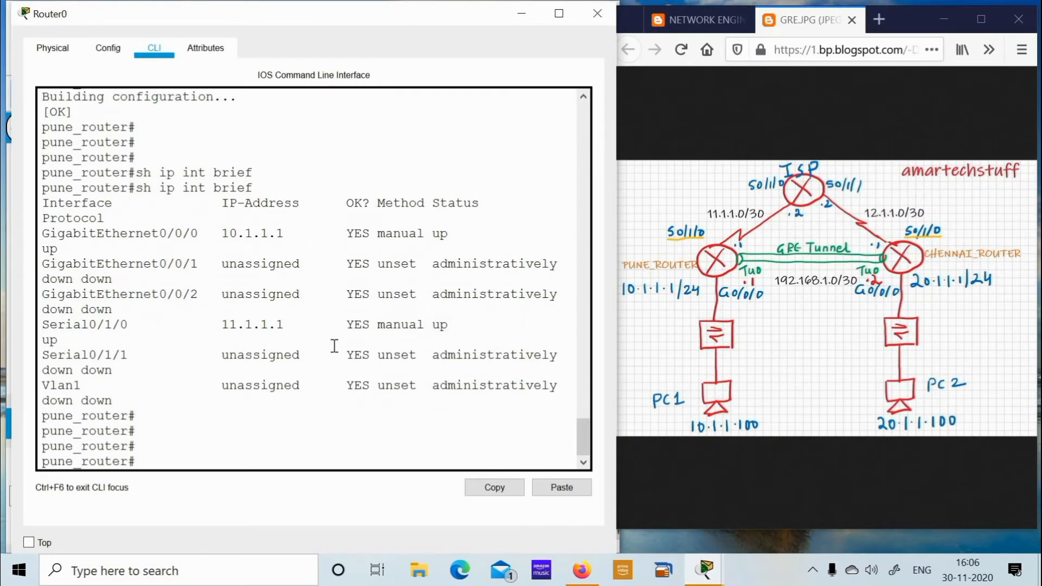
text(config)
key(Return)
key(Return)
key(Return)
Add the default route "ip route 0.0.0.0 0.0.0.0 11.1.1.2" on the Pune router and leave configuration mode.
text(ip route)
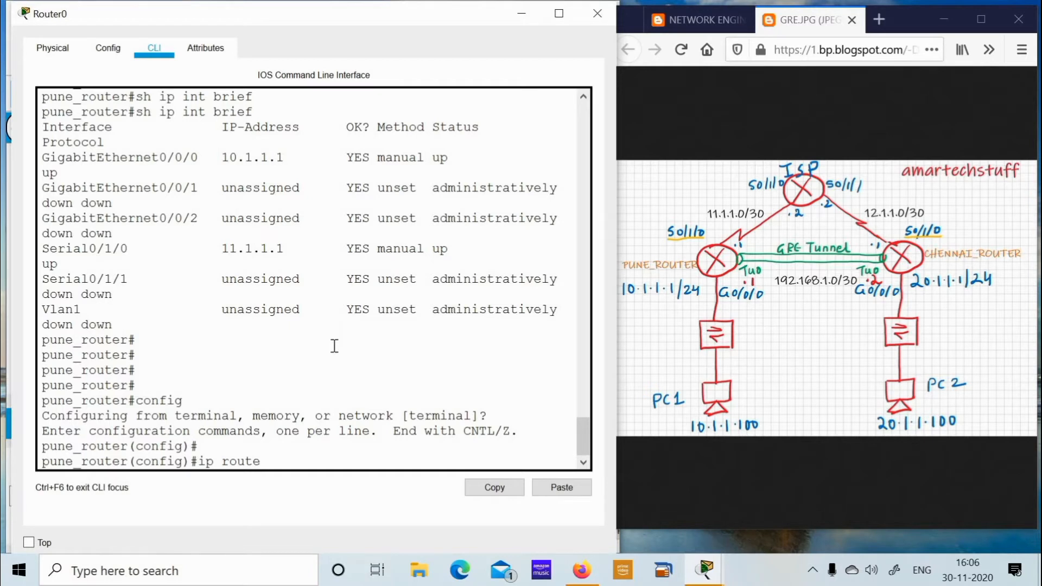
text(0.0.0.0 0.0.0.0)
click(783, 214)
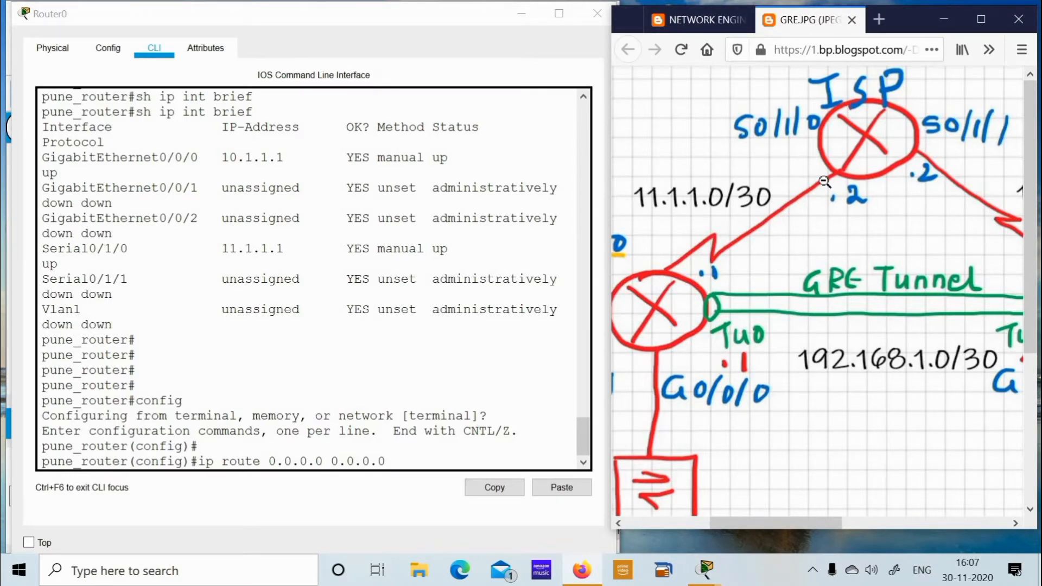
click(823, 181)
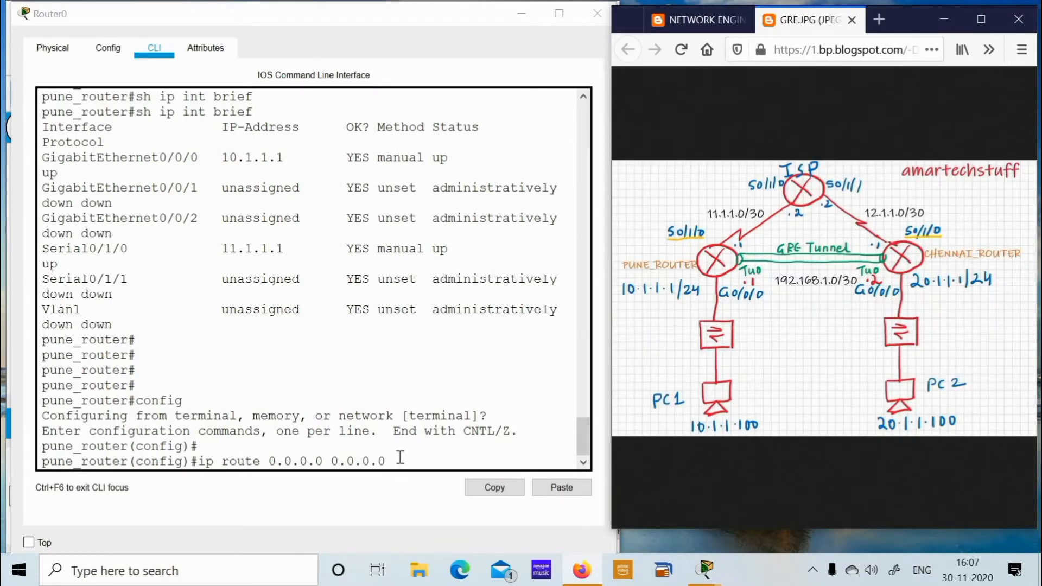
click(400, 457)
text(11.1.1)
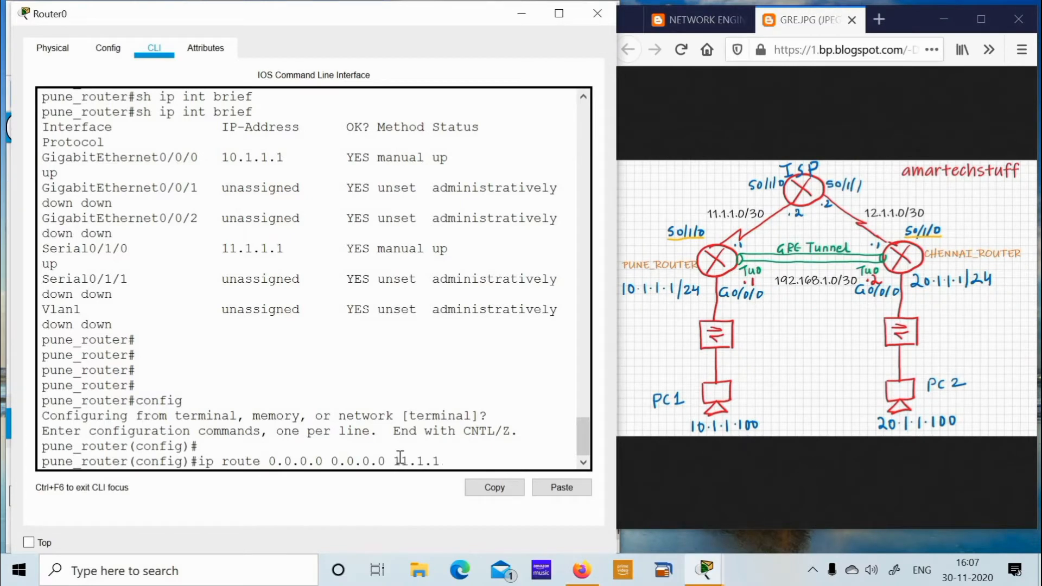
text(.2)
key(Return)
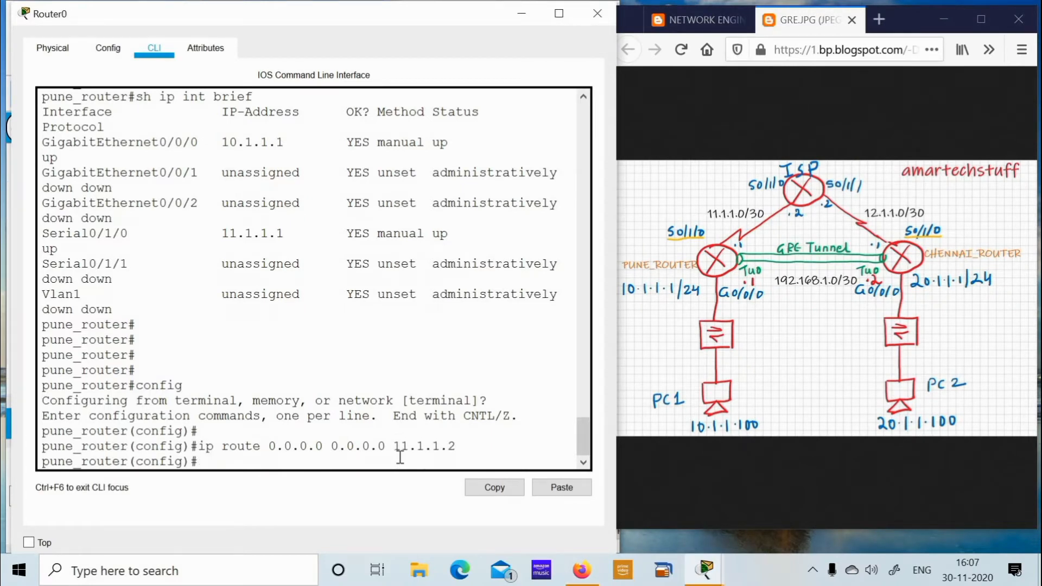
key(ctrl+z)
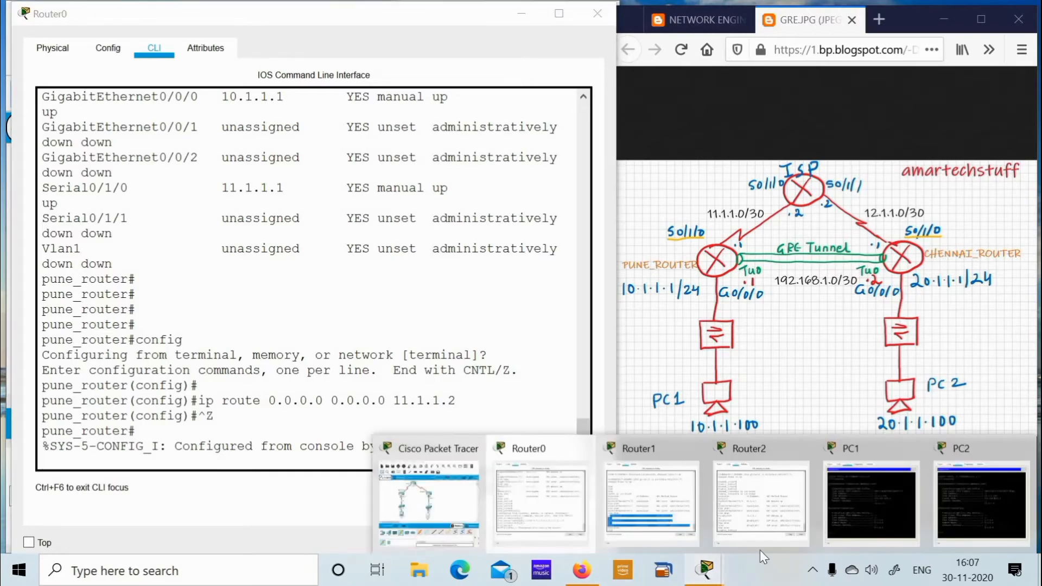
Switch to the Chennai router's command line and enter global configuration mode with the config command.
click(740, 503)
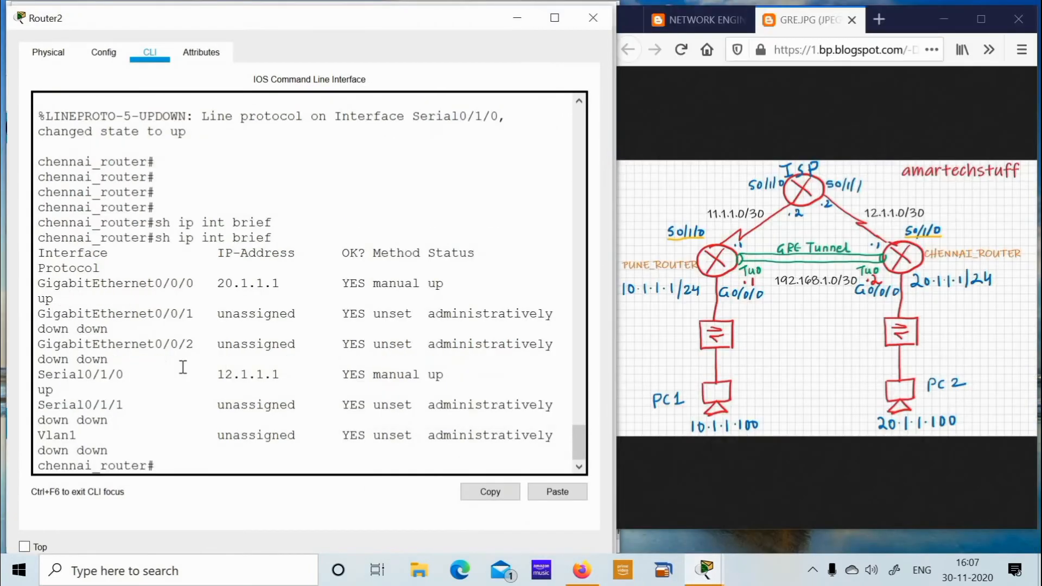
text(config)
key(Return)
key(Return)
key(Return)
Add the default route "ip route 0.0.0.0 0.0.0.0 12.1.1.2" on the Chennai router and leave configuration mode.
text(ip route 1)
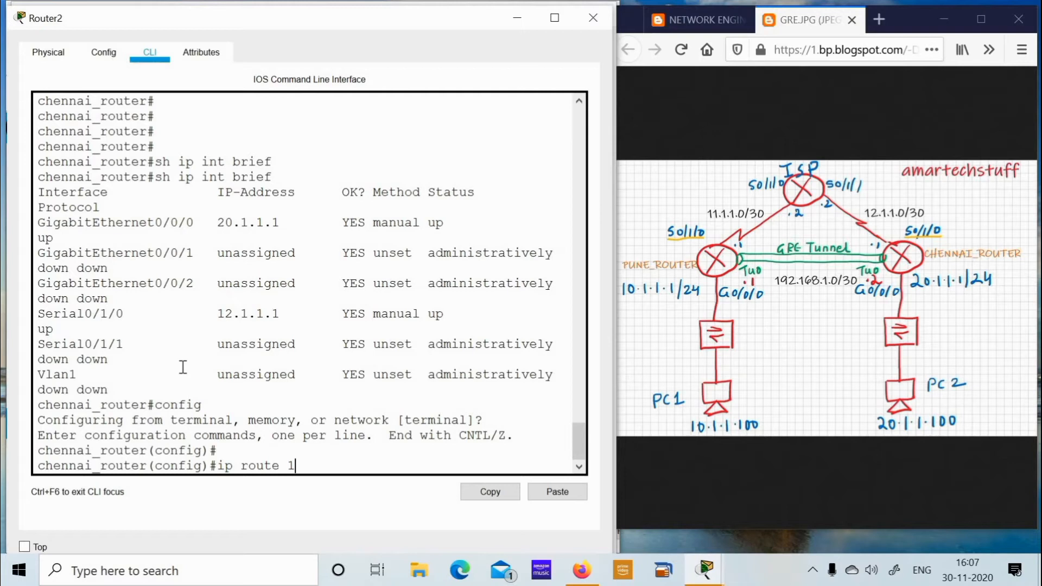
key(BackSpace)
text(0.0.0.0 0.0.0.0 12.1.)
text(1.2)
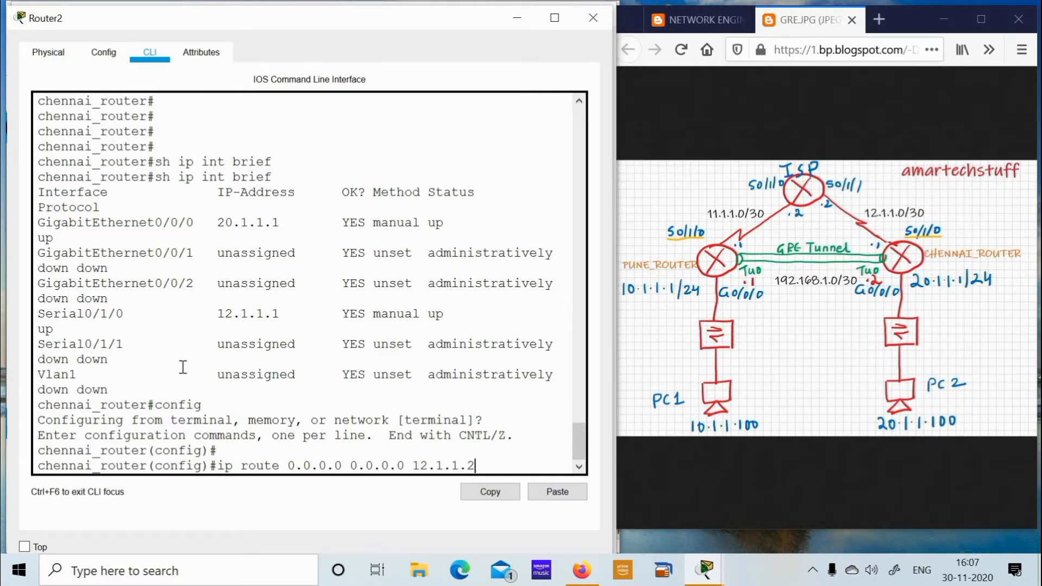
key(Return)
key(ctrl+z)
key(Return)
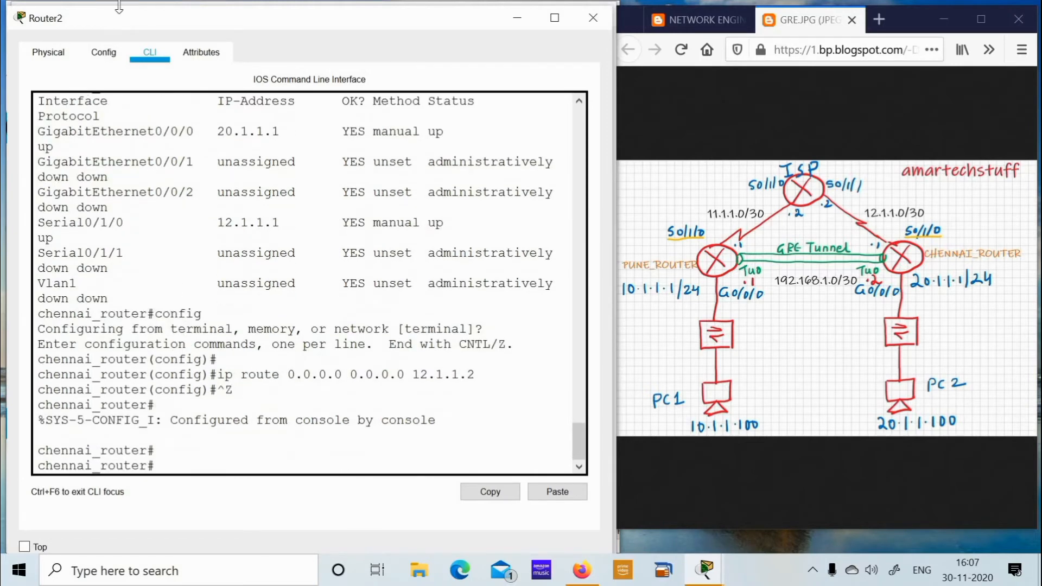
Place the Pune and Chennai router windows side by side and compare the next hops of their default routes.
drag(456, 21, 720, 51)
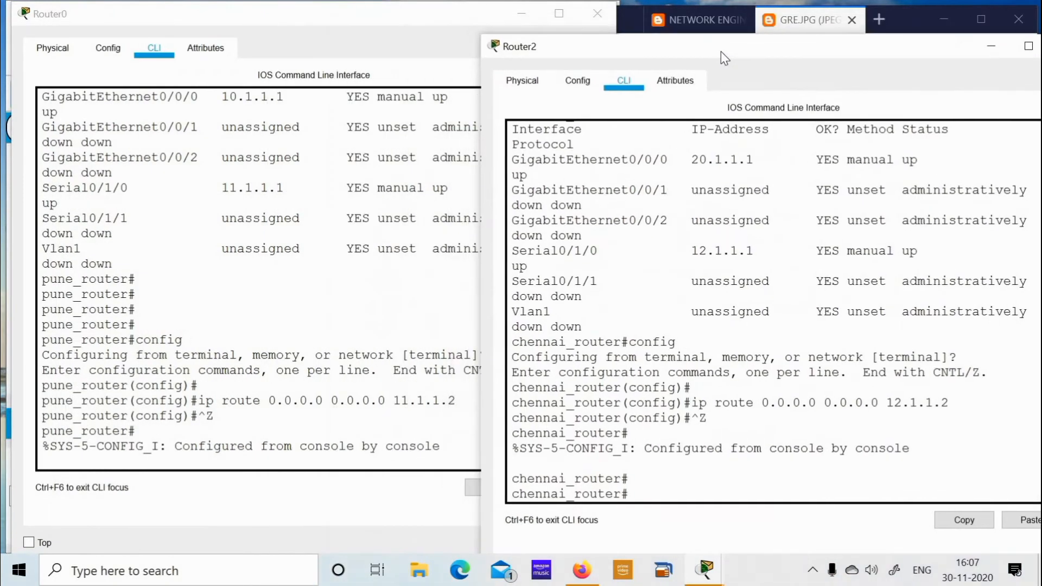
double_click(443, 401)
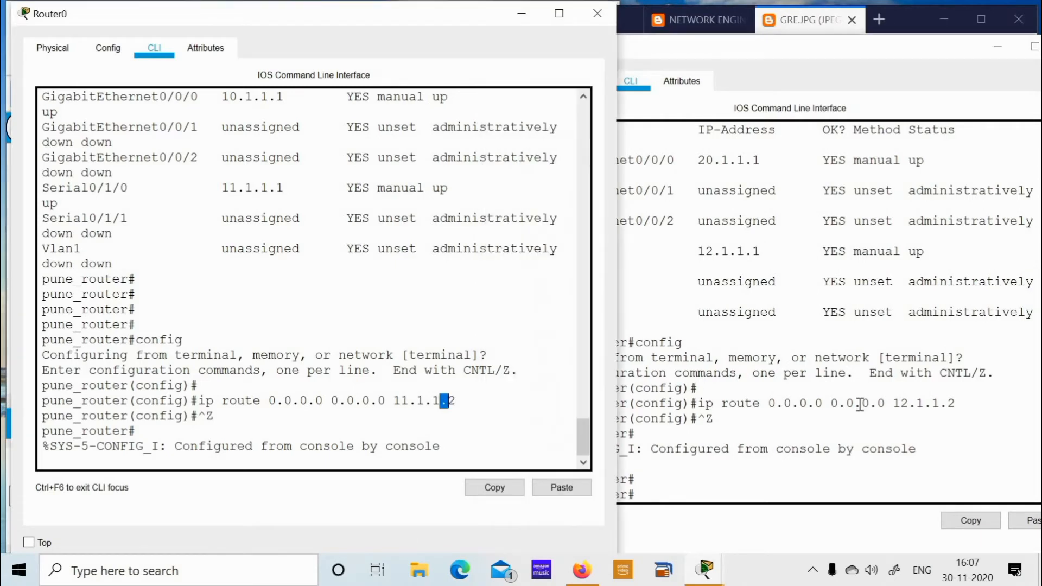
double_click(912, 402)
drag(731, 61, 255, 26)
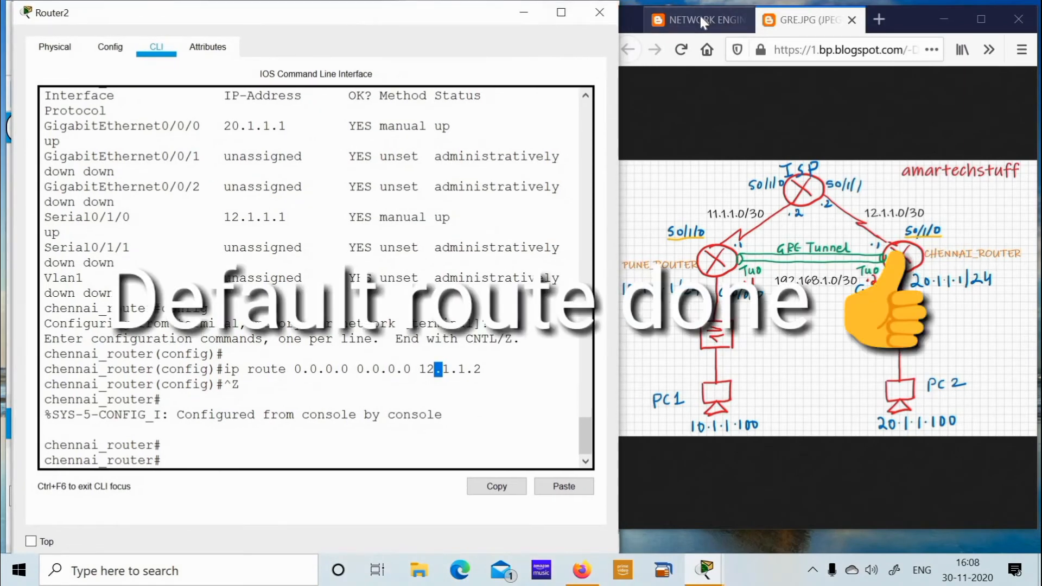
Read the Part 2 GRE tunnel instructions on the lab's blog page and examine the tunnel addressing in the topology diagram.
click(700, 18)
click(980, 21)
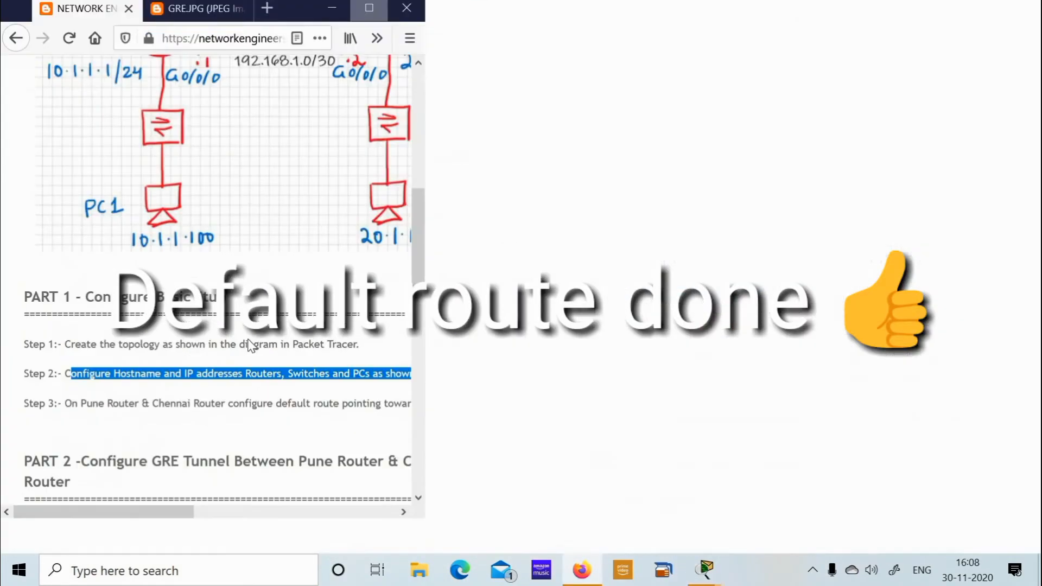
click(236, 485)
scroll(236, 485, down, 3)
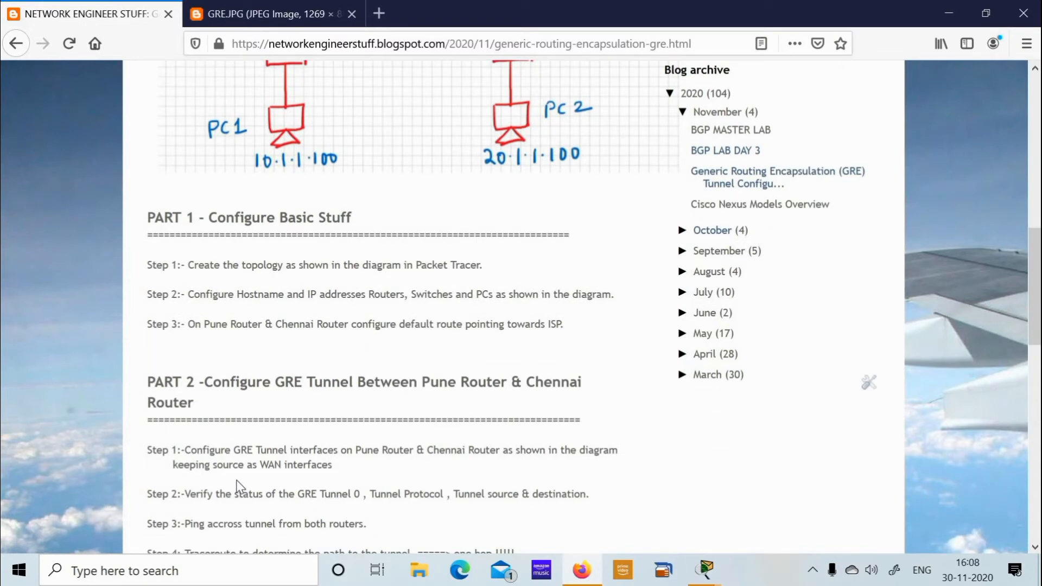
scroll(236, 480, up, 8)
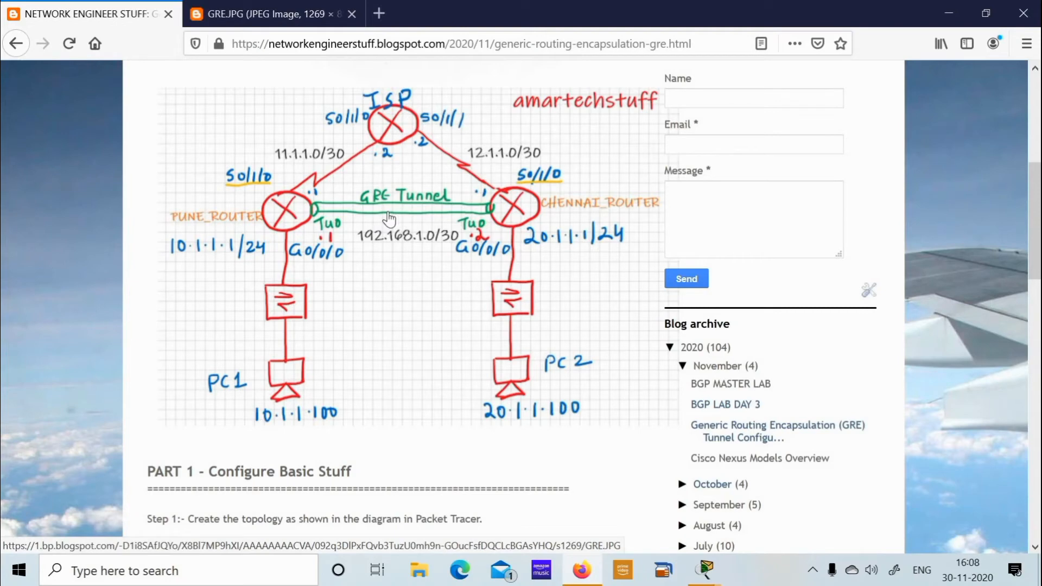
scroll(375, 223, down, 8)
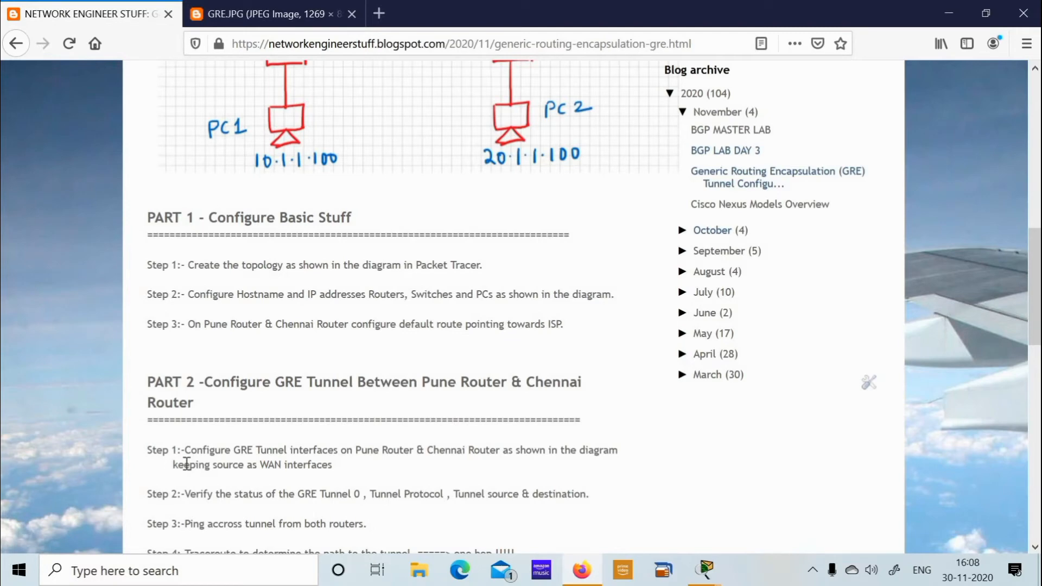
click(266, 13)
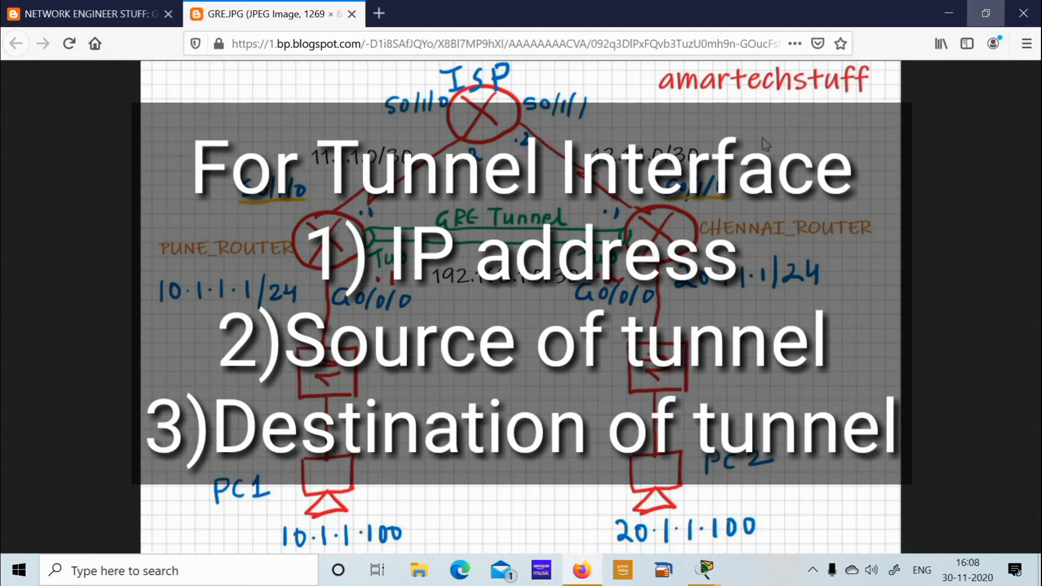
click(986, 13)
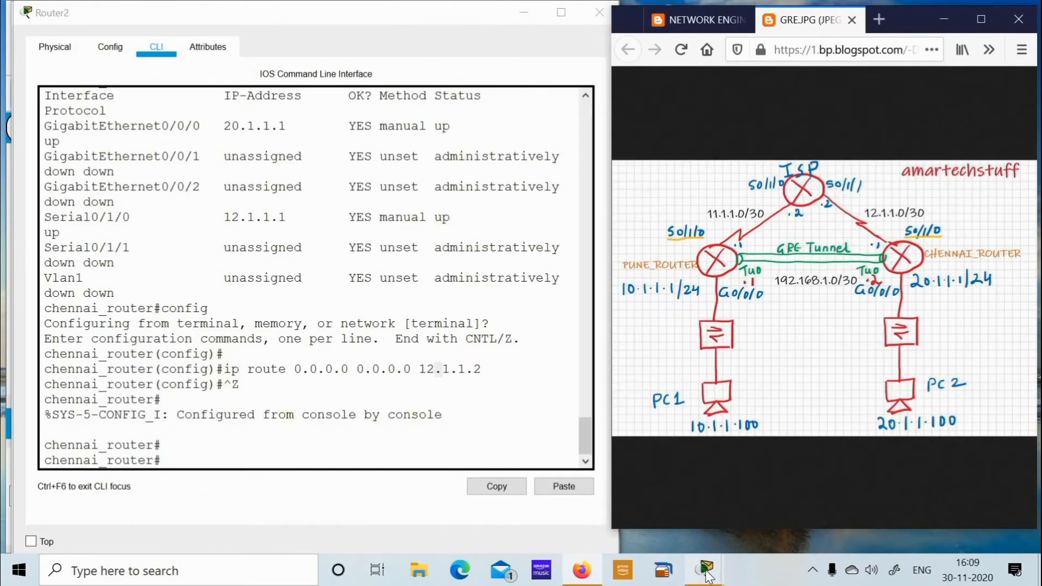
Switch to the Pune router's command line in Packet Tracer and try to list interface descriptions with "sh int des".
click(706, 574)
click(559, 519)
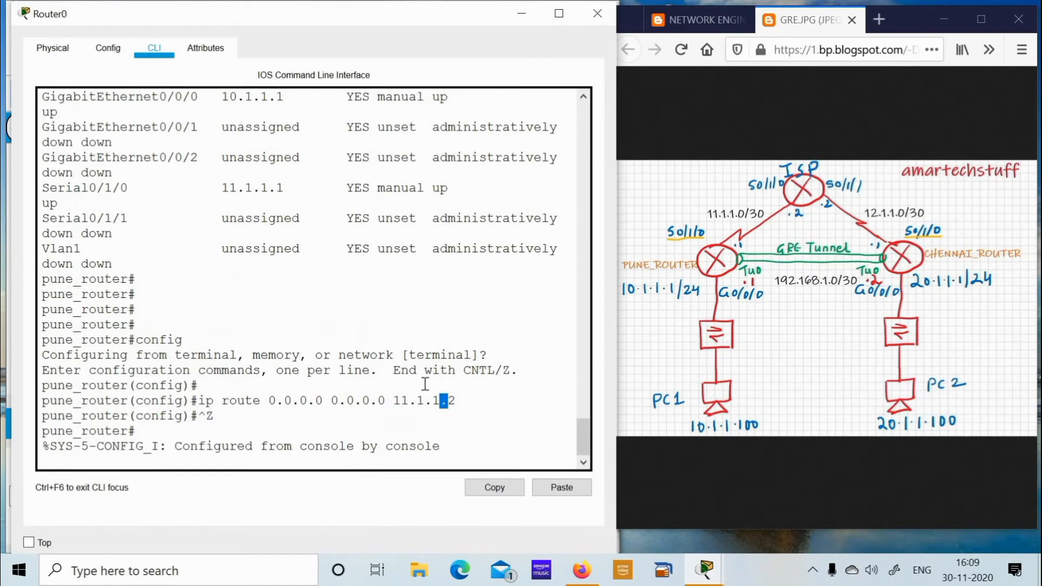
key(Return)
key(Return)
key(Return)
key(Return)
key(Return)
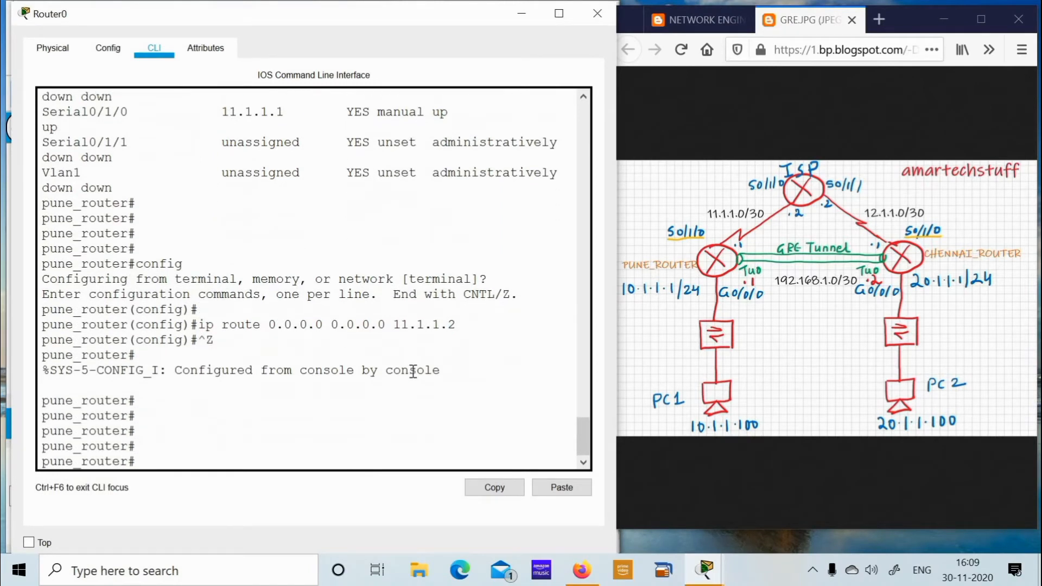
key(Return)
text(sh int des)
key(Return)
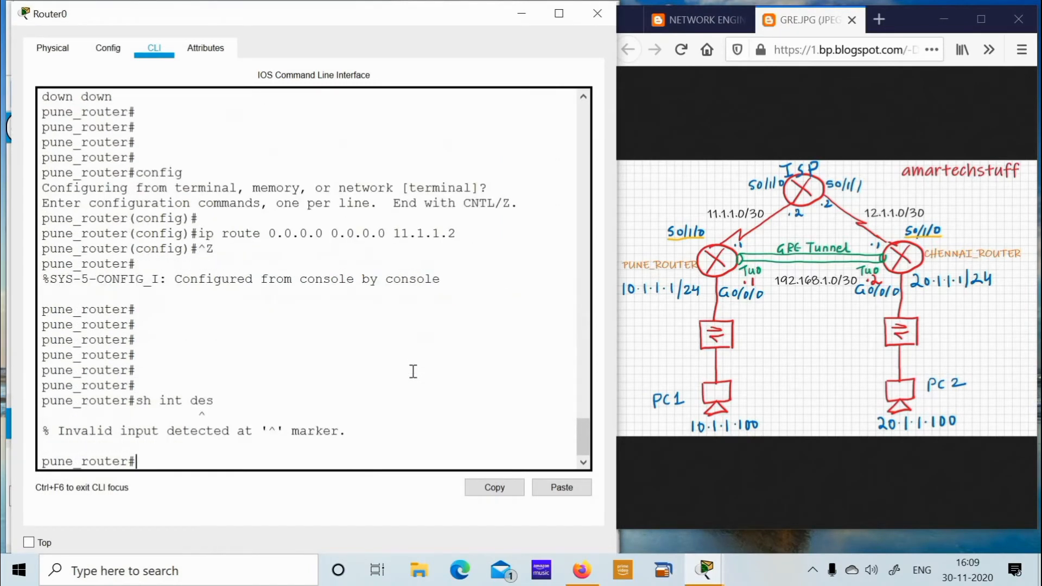
List the Pune router's interfaces and their IP addresses with "sh ip int brief".
key(Return)
text(sh ip int)
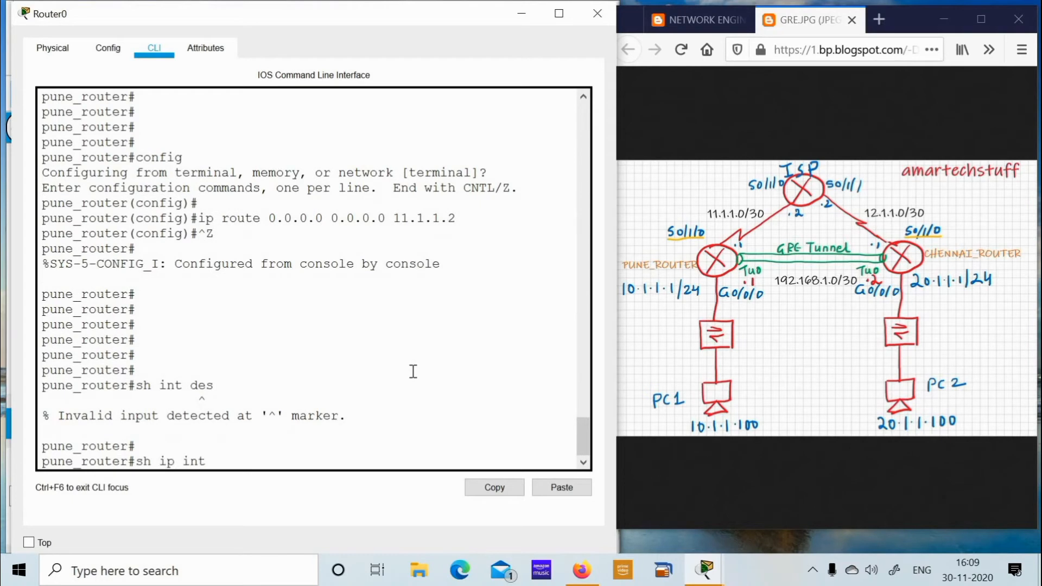
text( brief)
key(Return)
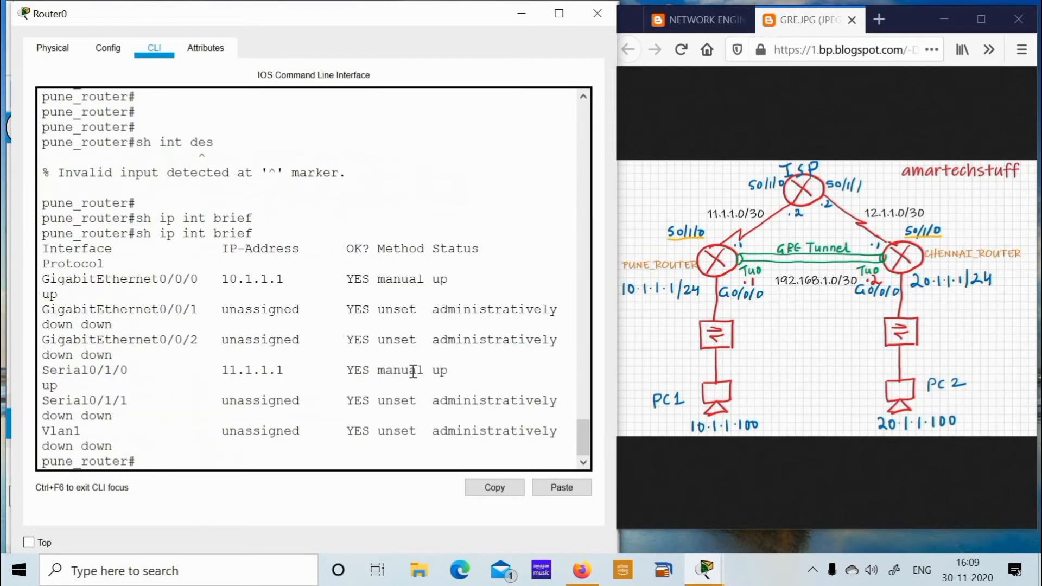
key(Return)
key(Return)
key(Return)
key(Return)
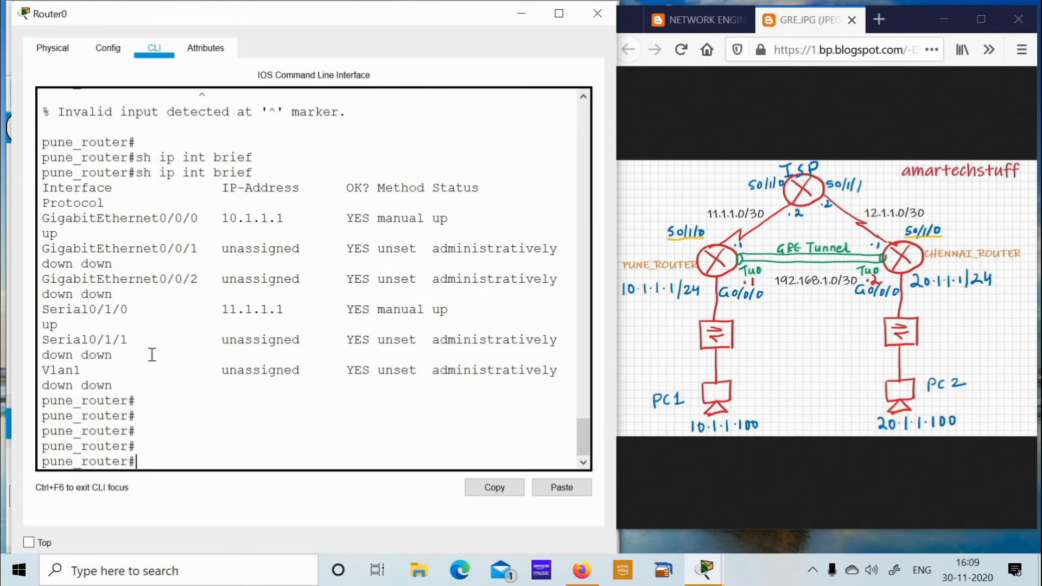
Enter global configuration mode on the Pune router and create tunnel interface 0 with "int tu0".
text(config)
key(Return)
key(Return)
key(Return)
text(int t)
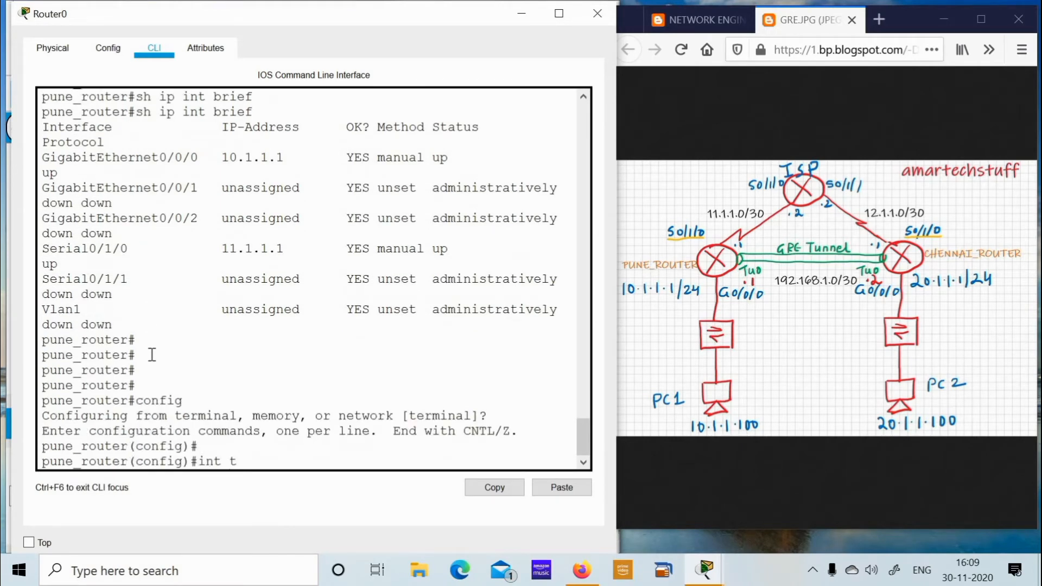
text(u0)
key(Return)
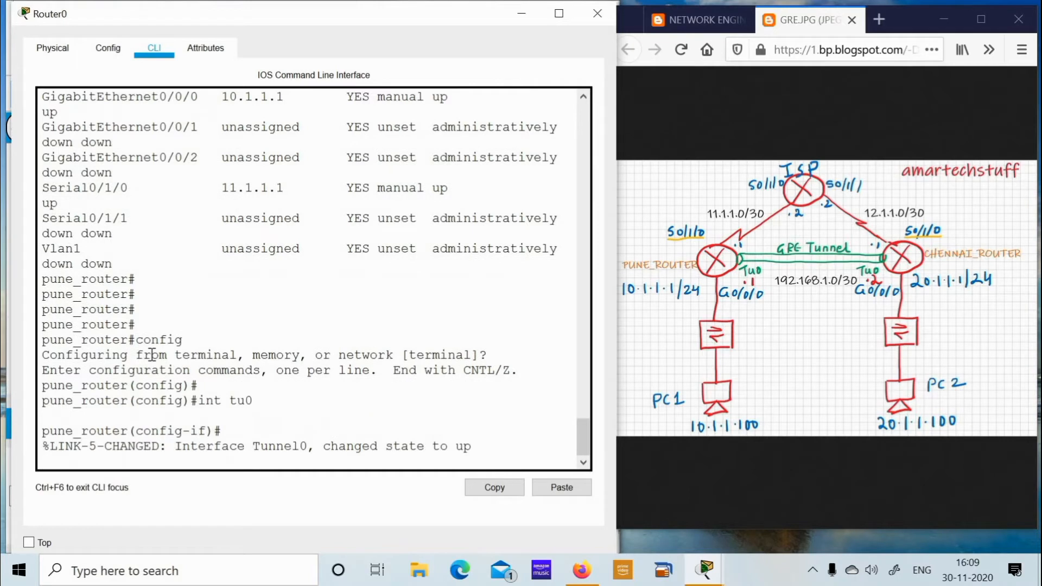
key(Return)
key(Return)
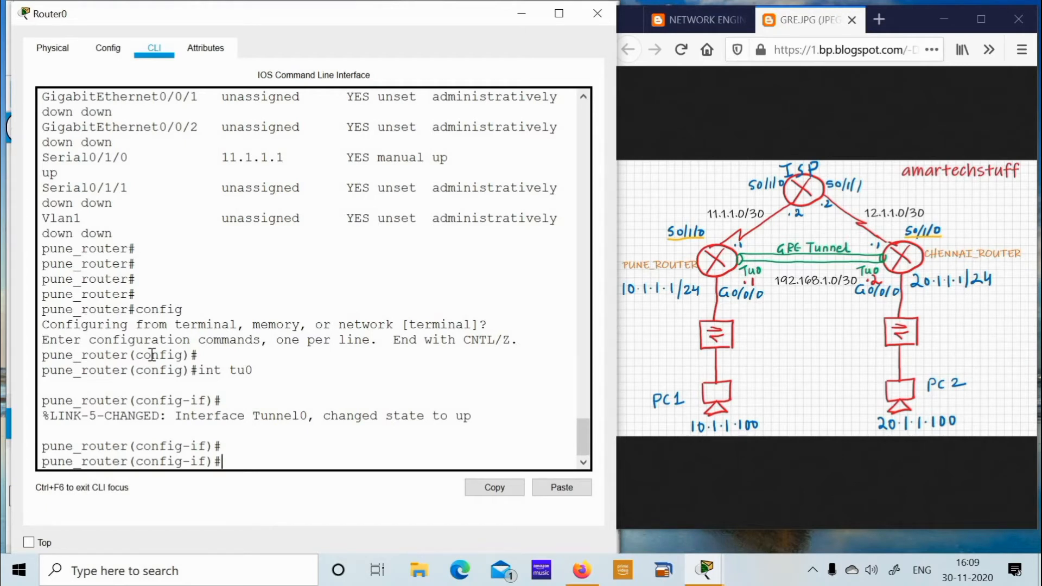
Leave configuration mode on the Pune router and run "sh ip int brief" to list the interfaces again.
key(ctrl+z)
key(Return)
key(Return)
key(Return)
text(sh)
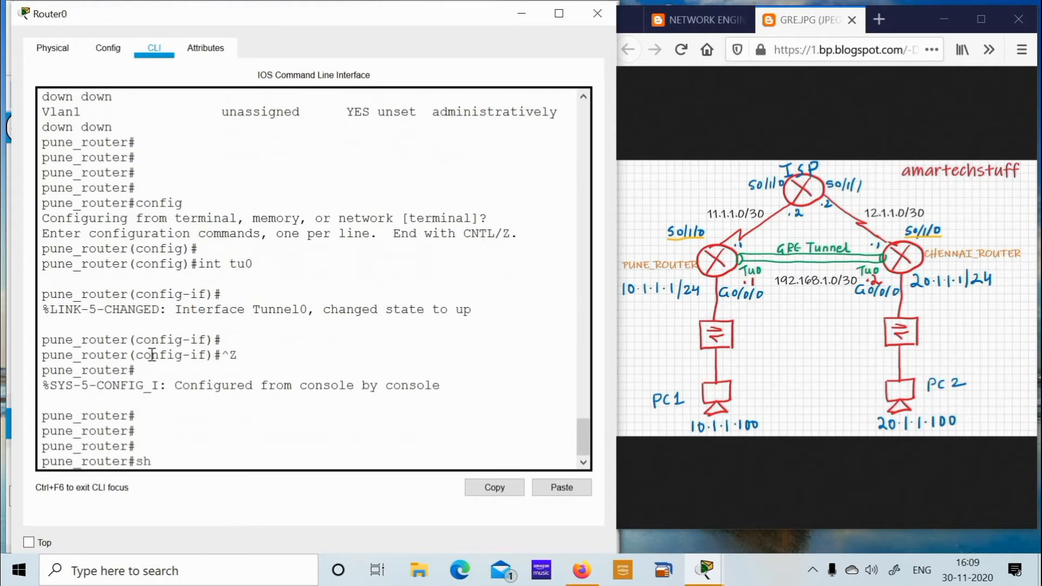
text( ip int brief)
key(Return)
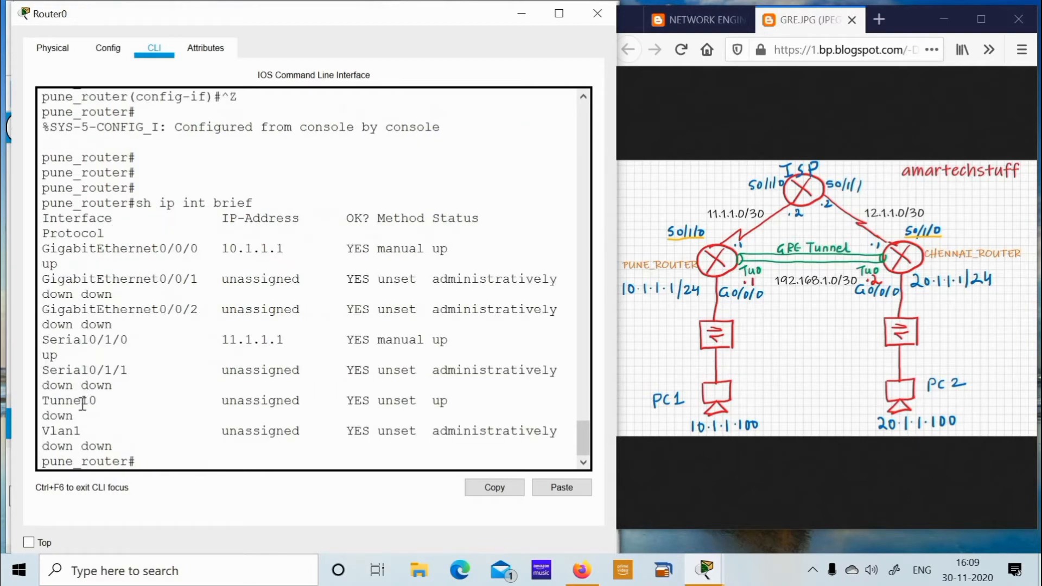
Examine the status and protocol entries of Tunnel0 in the Pune router's interface list.
double_click(83, 402)
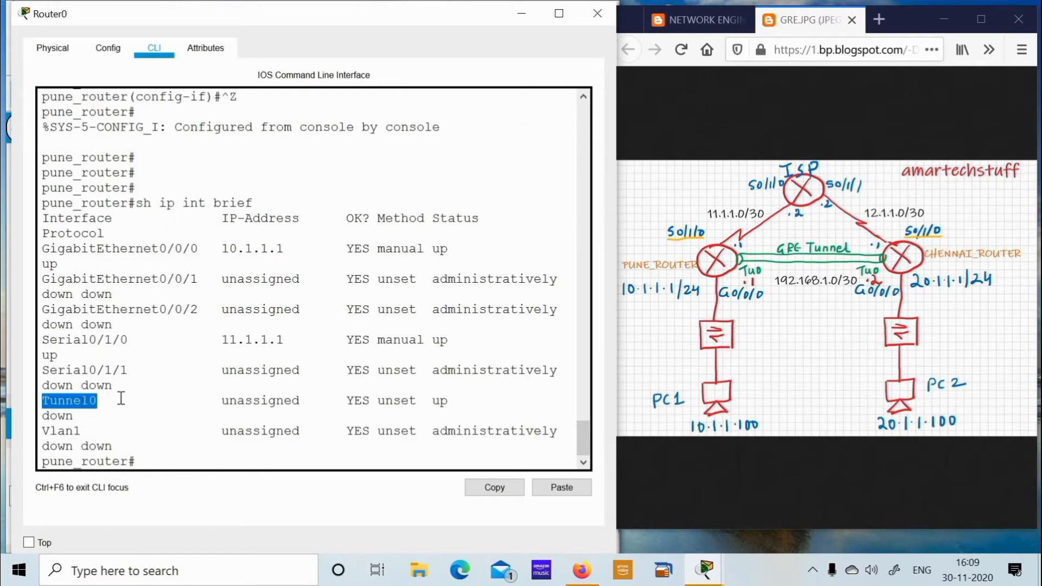
click(442, 401)
double_click(442, 400)
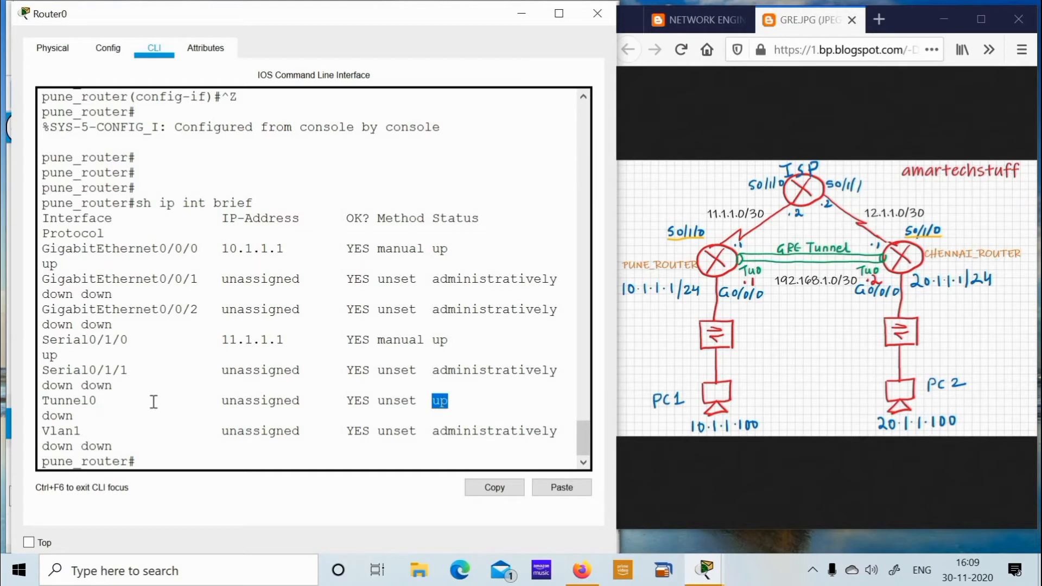
double_click(63, 419)
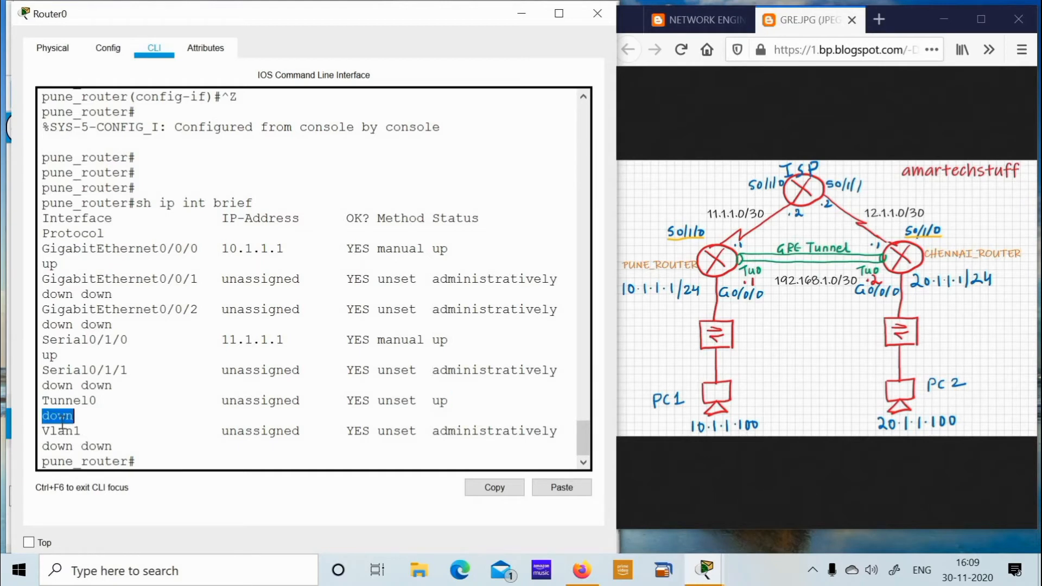
click(109, 397)
key(Return)
key(Return)
key(Return)
key(Return)
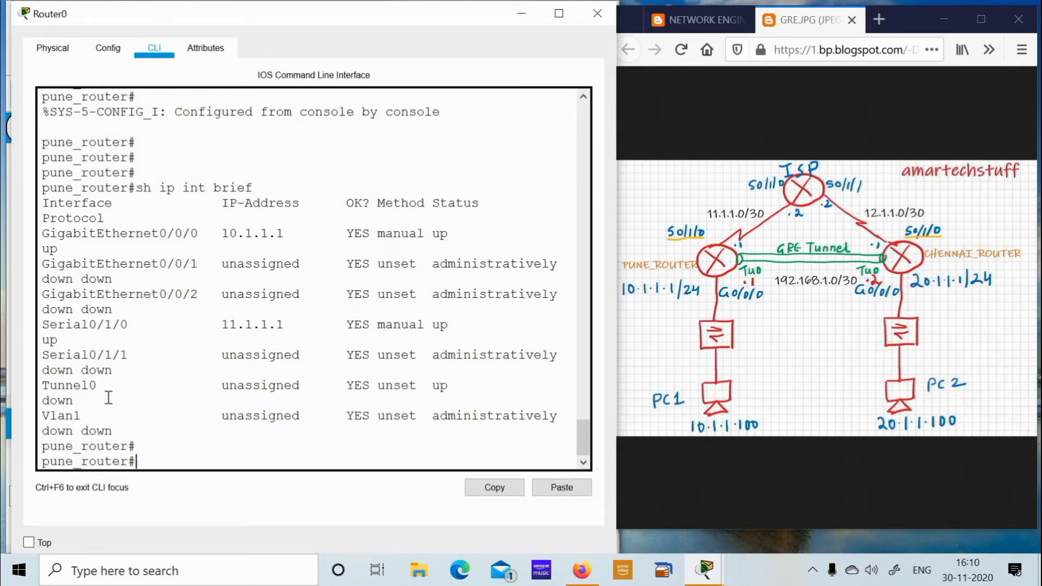
Return to global configuration mode with "config" and open tunnel interface 0 with "int tu0" on the Pune router.
key(Return)
text(config)
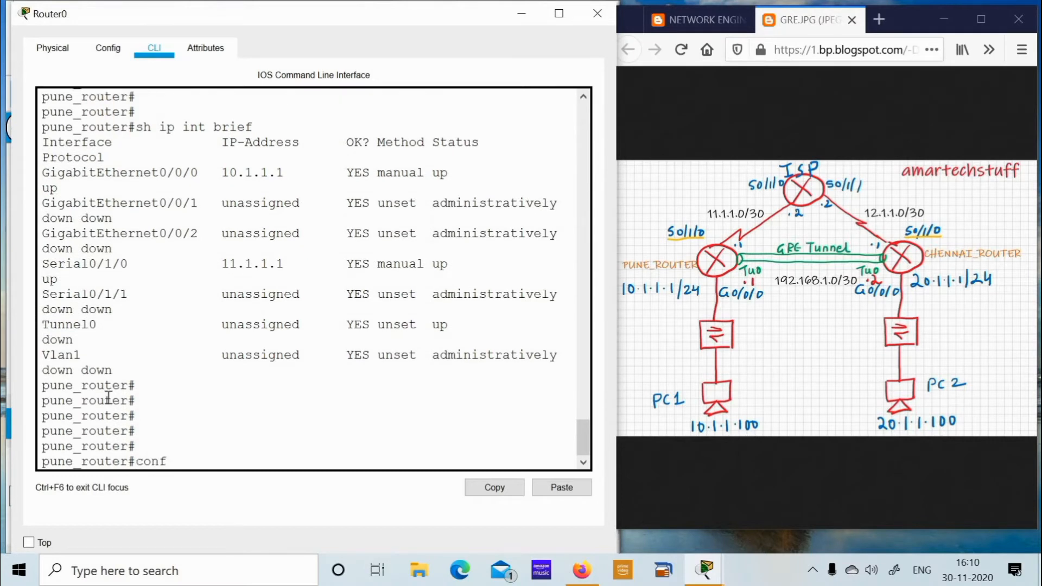
key(Return)
key(Return)
text(int tu0)
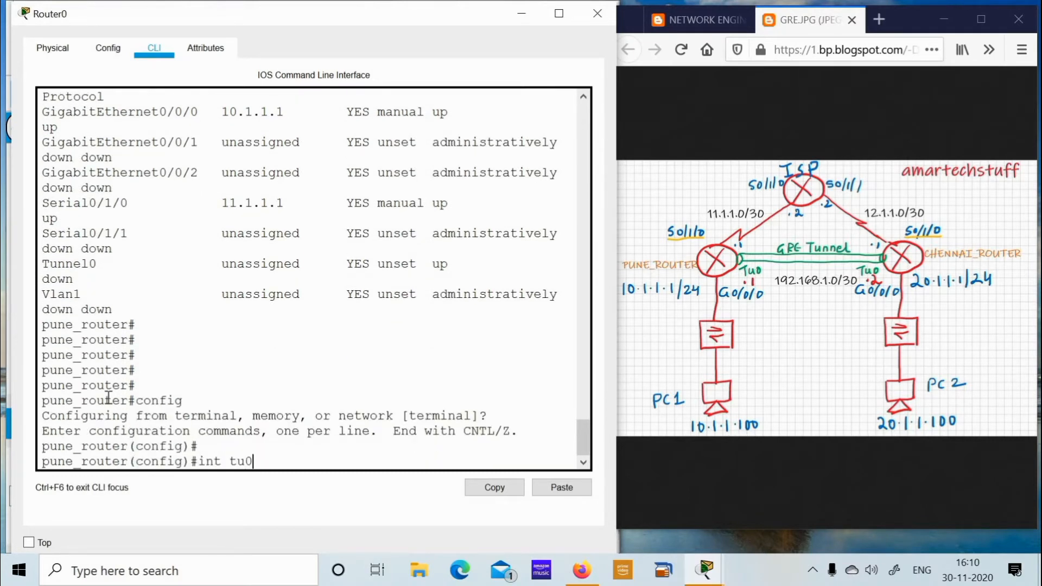
key(Return)
Check the tunnel network in the diagram and assign "ip address 192.168.1.1 255.255.255.252" to the Pune router's tunnel 0.
text(ip add)
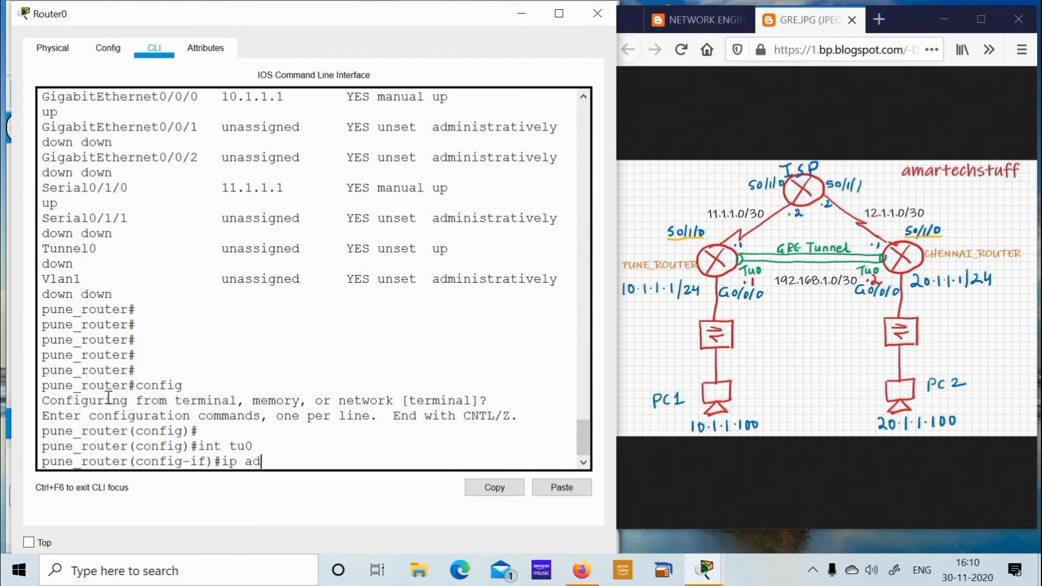
key(Tab)
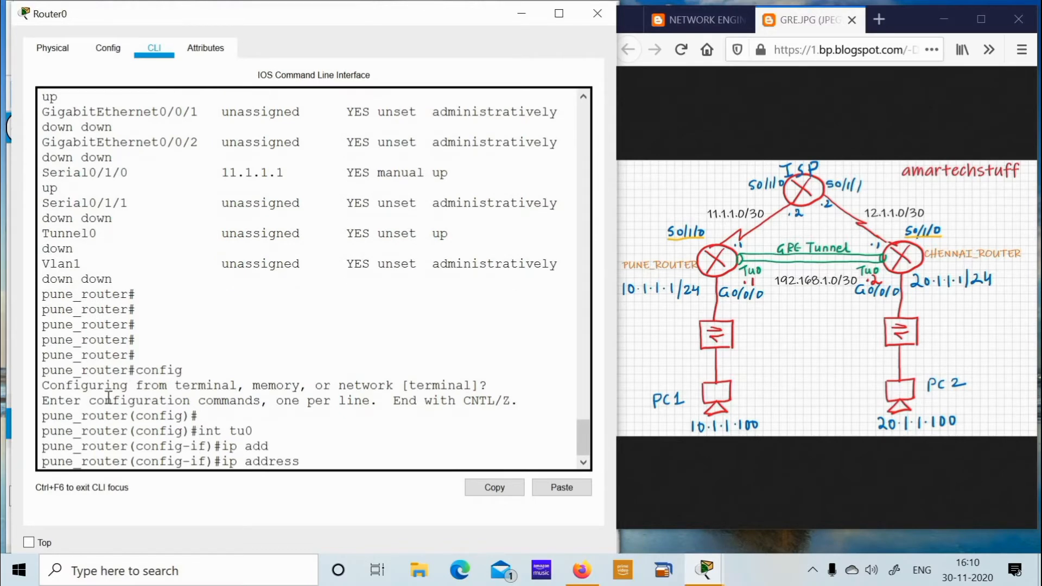
click(819, 295)
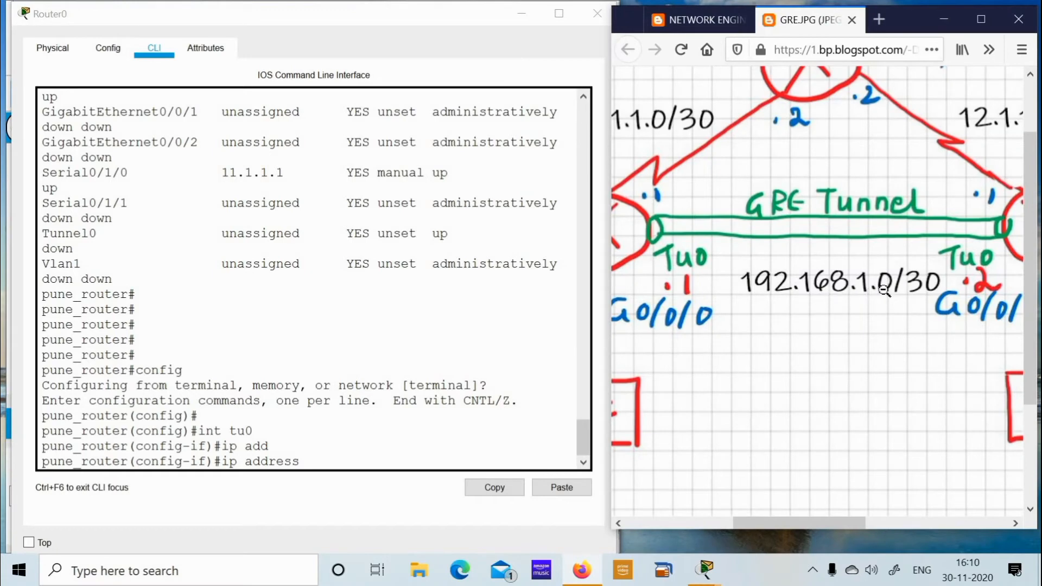
click(715, 296)
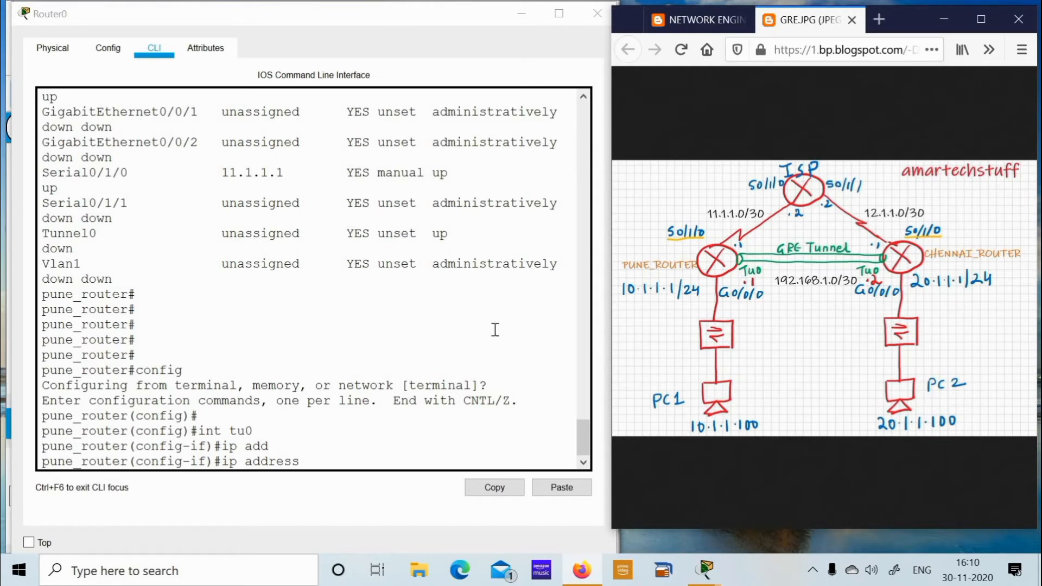
click(311, 462)
text(19)
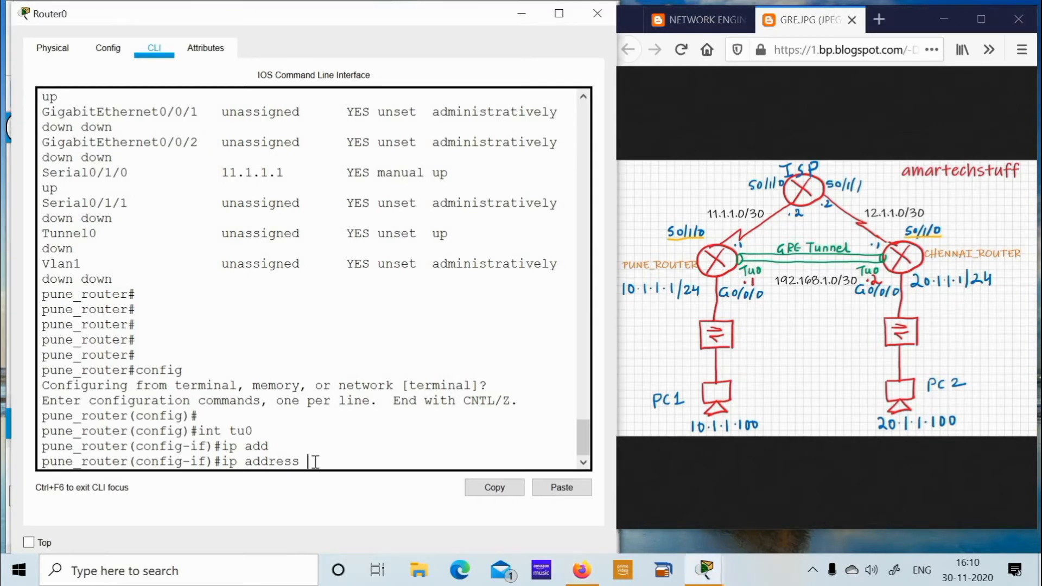
text(2.168.1.1 255.2)
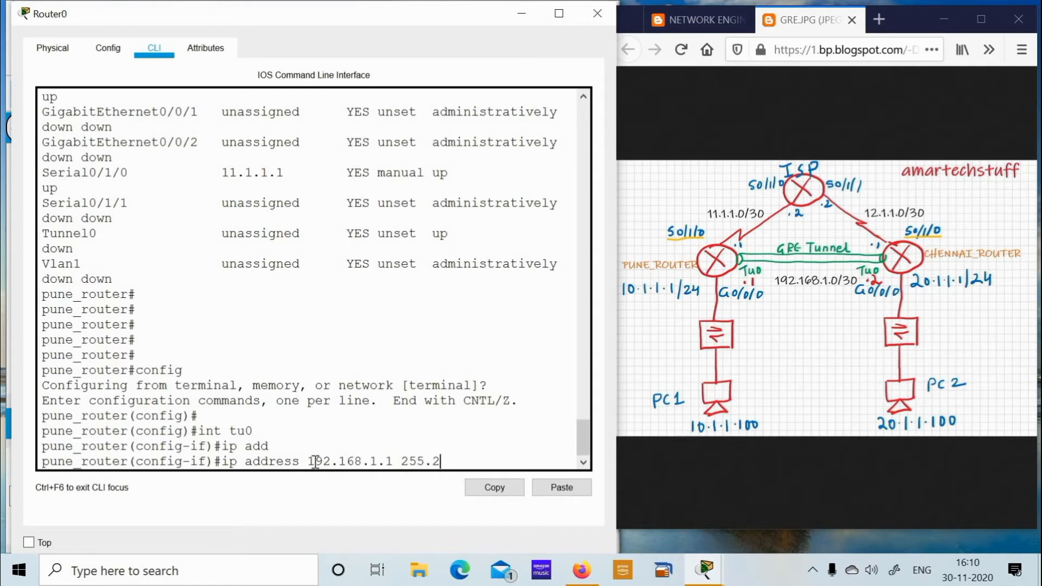
text(55.255.252)
key(Return)
key(Return)
key(Return)
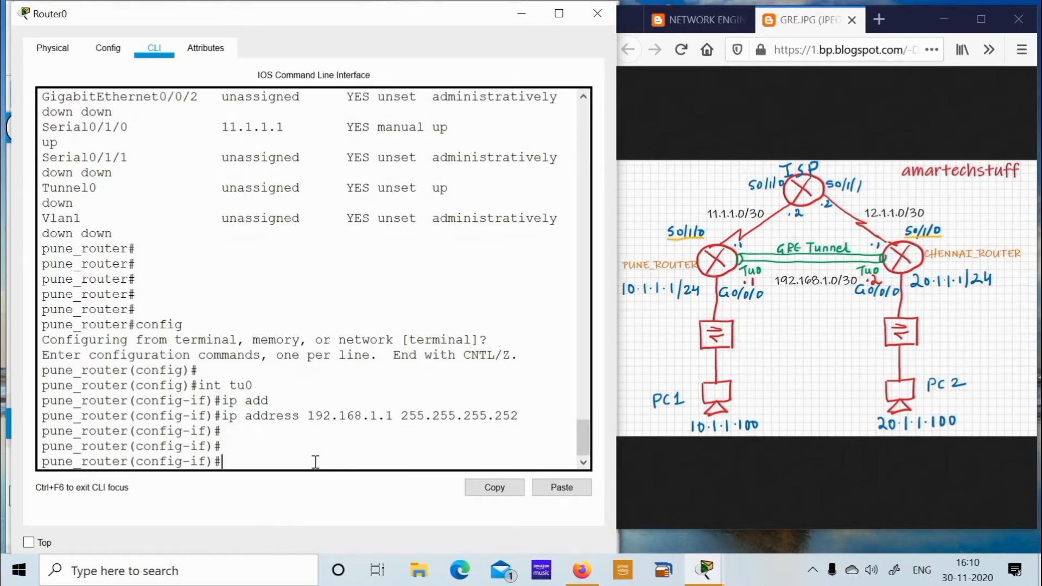
Set the source of the Pune router's tunnel 0 to its WAN interface with "tunnel source serial 0/1/0".
text(tun)
key(Tab)
text(so)
key(Tab)
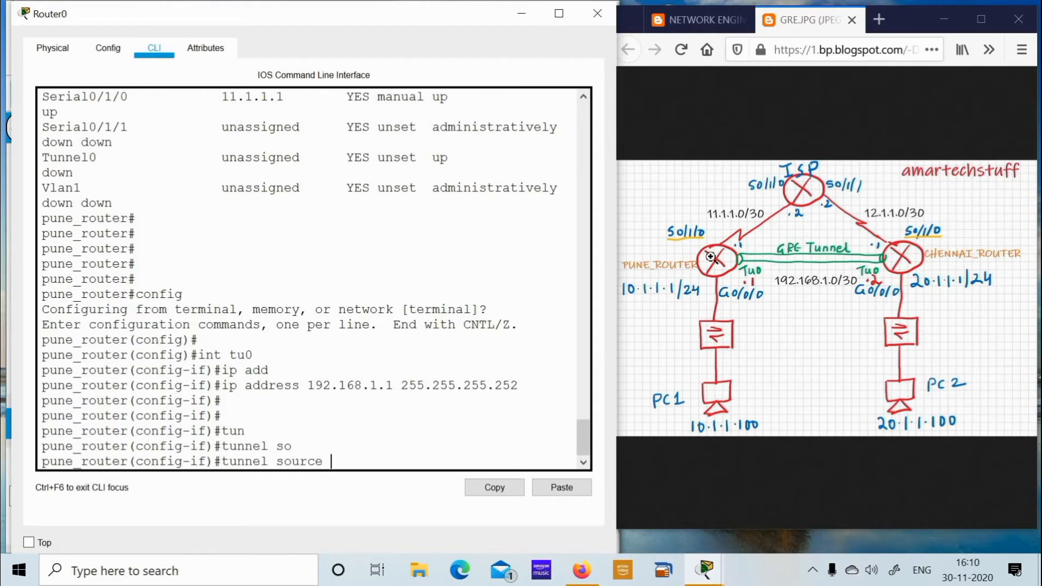
text(se)
key(Tab)
text(0/1/0)
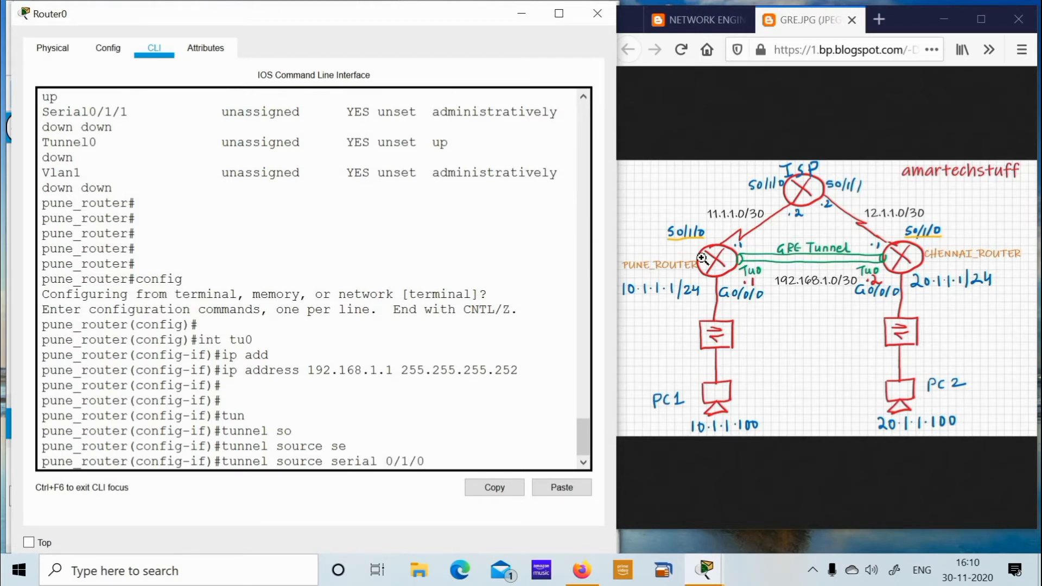
key(Return)
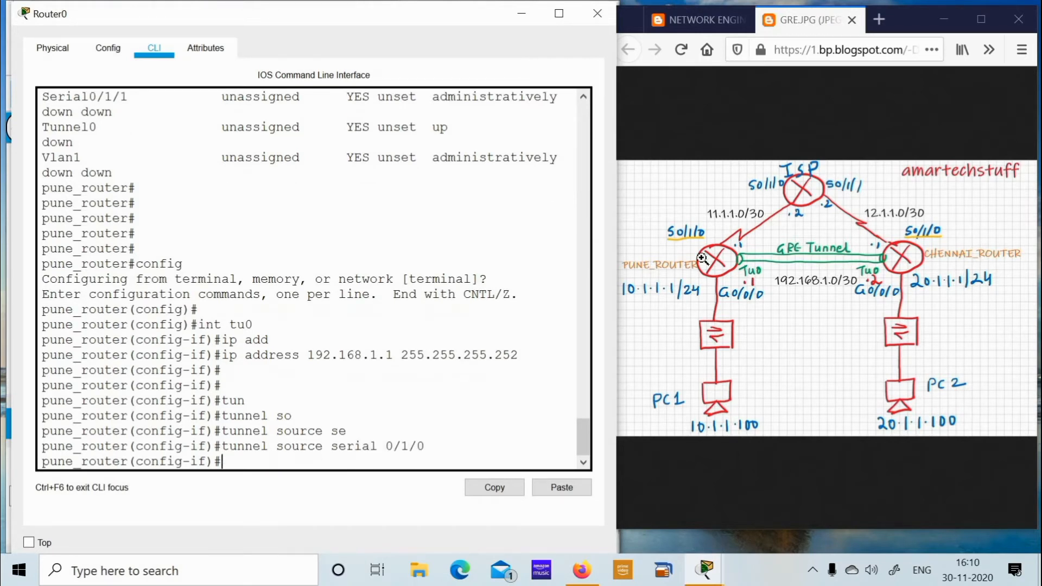
Check the Chennai router's WAN address in the diagram and set "tunnel destination 12.1.1.1" on the Pune router's tunnel 0.
text(tun)
key(Tab)
text(de)
key(Tab)
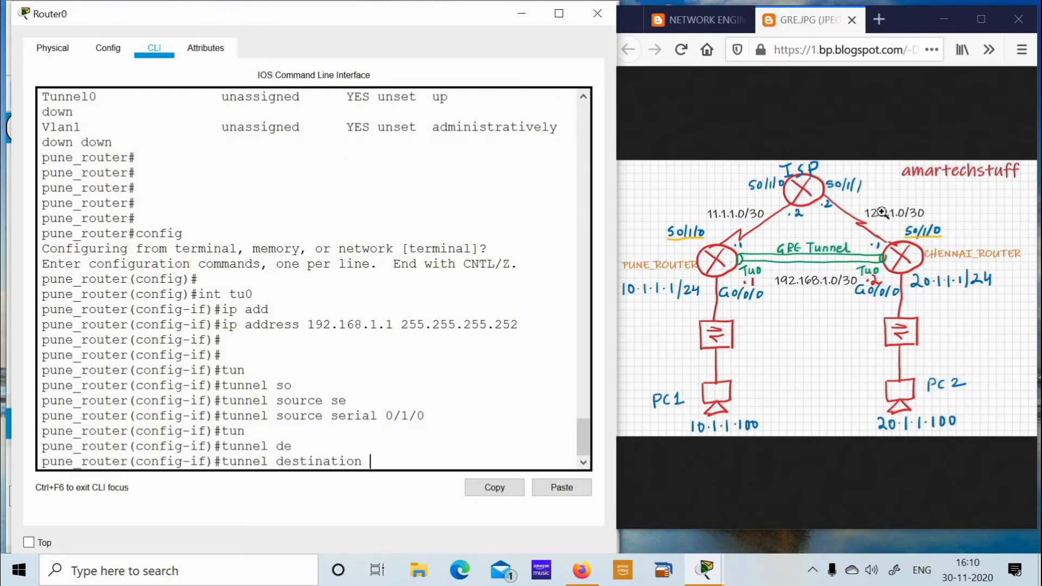
text(?)
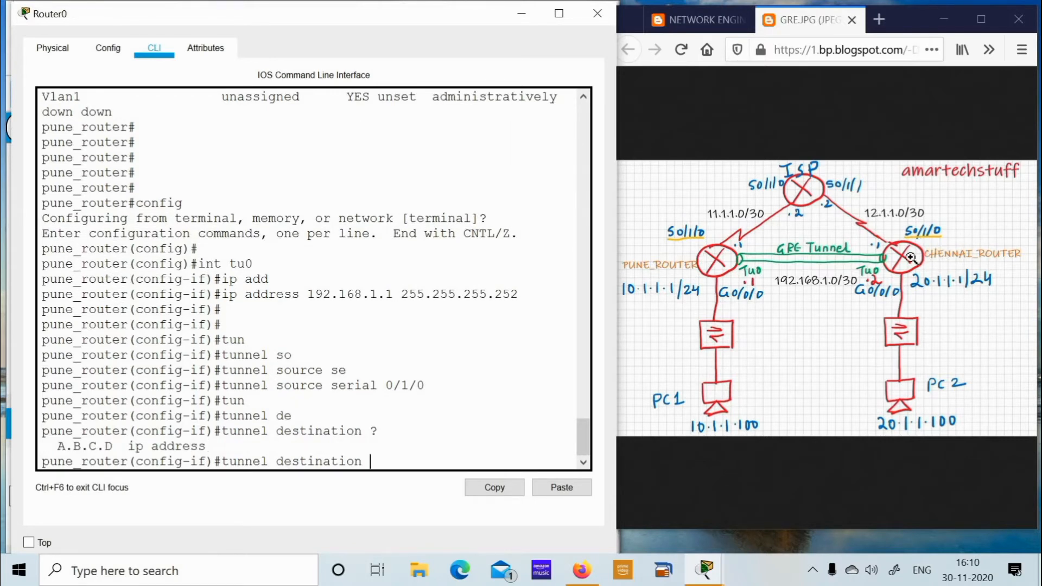
click(841, 278)
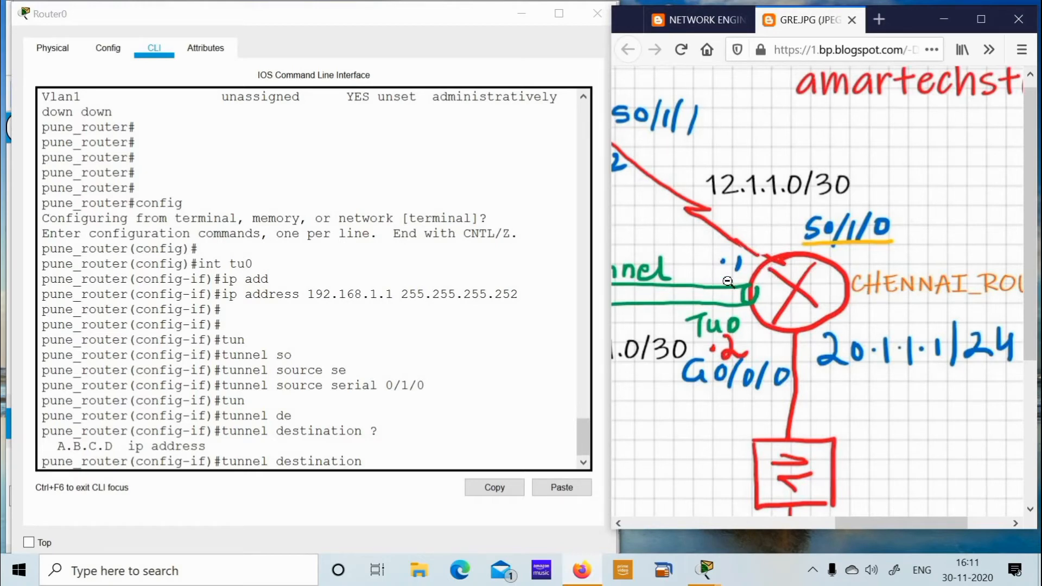
click(651, 318)
click(397, 465)
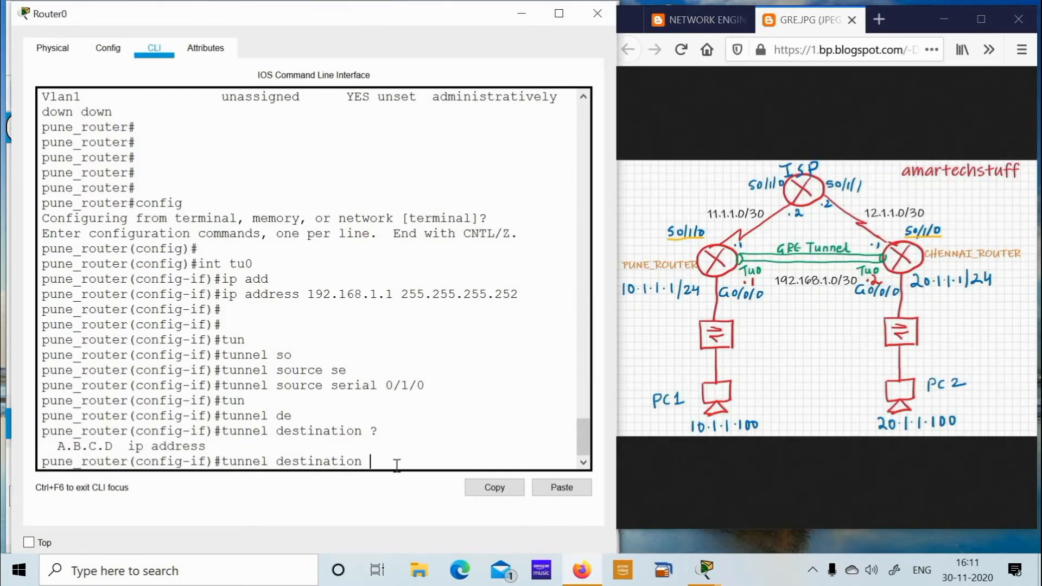
text(12.1.)
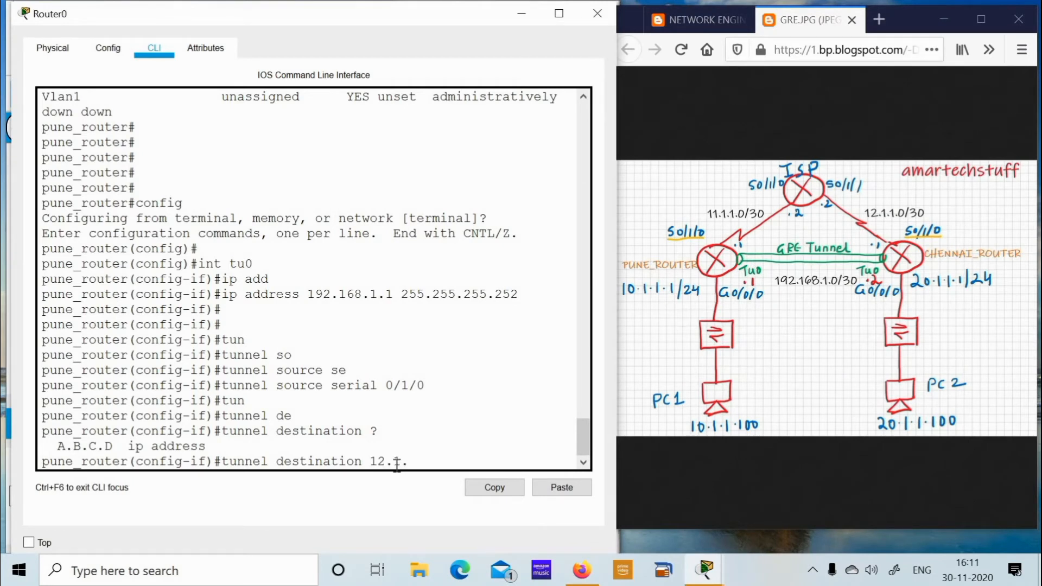
text(1.1)
key(Return)
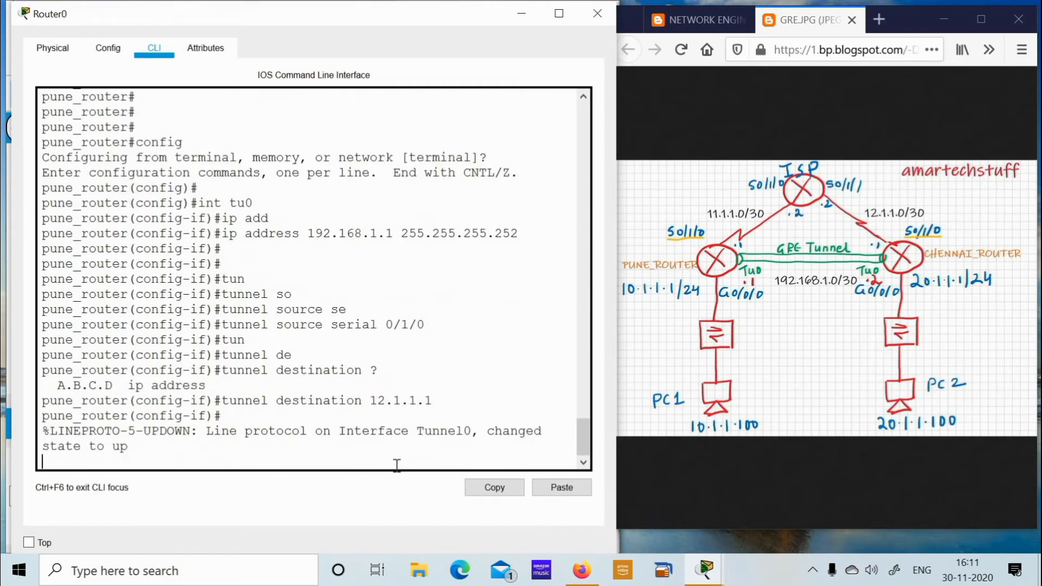
Leave configuration mode on the Pune router and return to its privileged prompt.
key(Return)
key(Return)
key(Return)
key(Return)
key(ctrl+z)
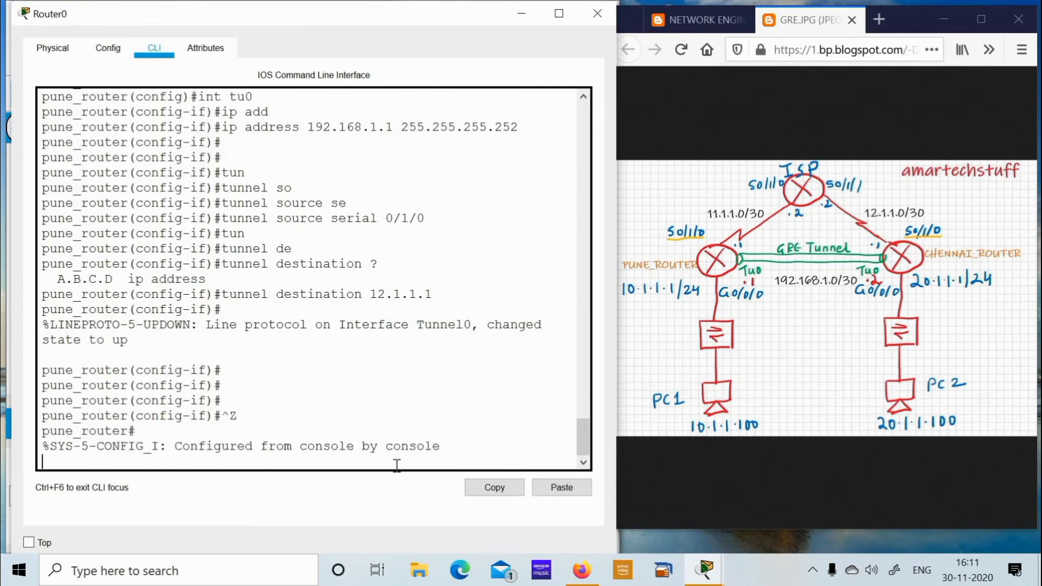
key(Return)
Switch to the Chennai router's command line and enter global configuration mode with "config".
click(704, 570)
click(764, 507)
click(289, 416)
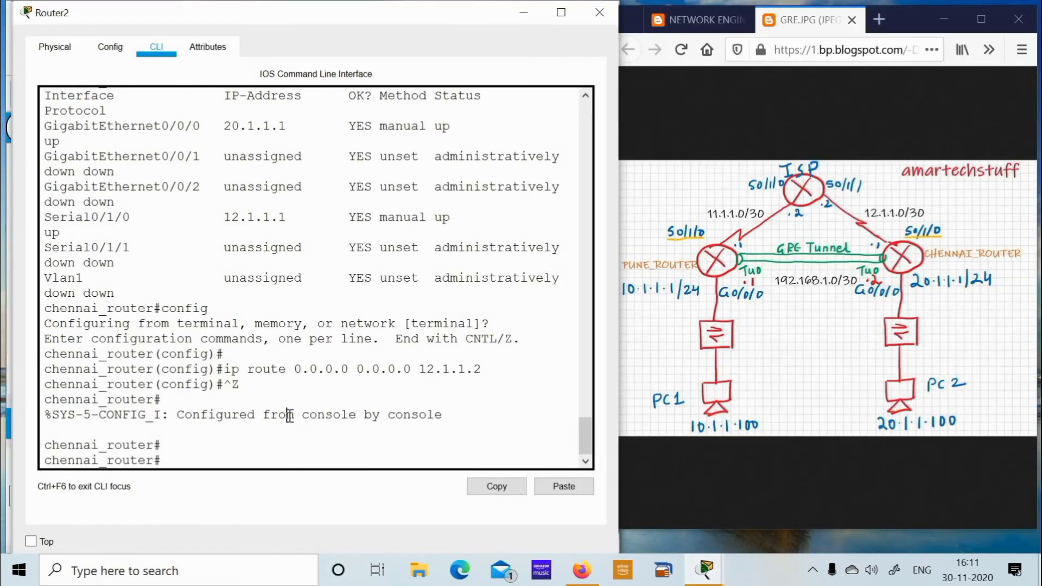
key(Return)
key(Return)
key(Return)
text(config)
key(Return)
key(Return)
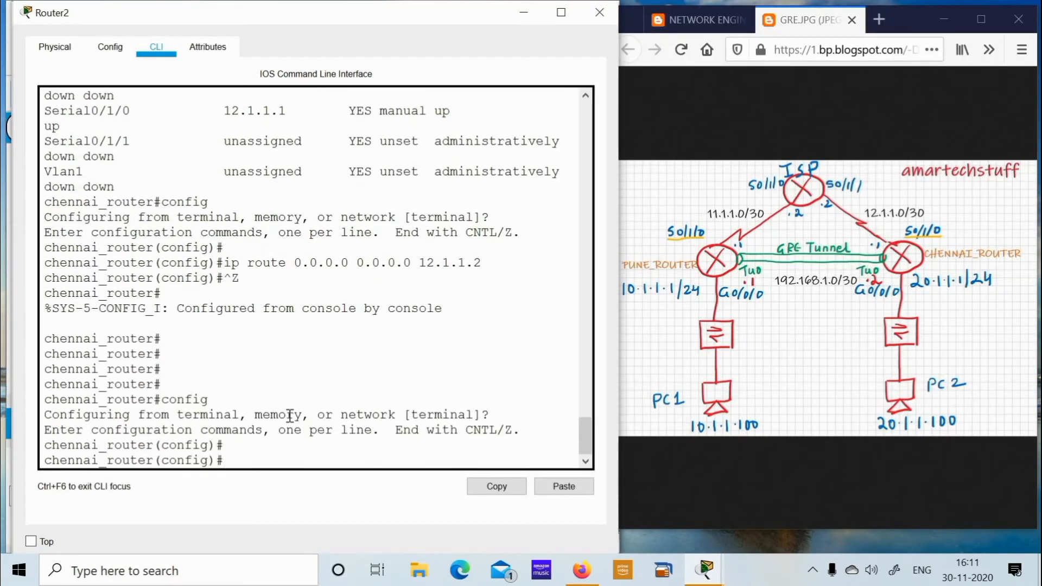
Create tunnel interface 0 on the Chennai router with "int tunnel 0".
text(int tu)
key(Tab)
text(0)
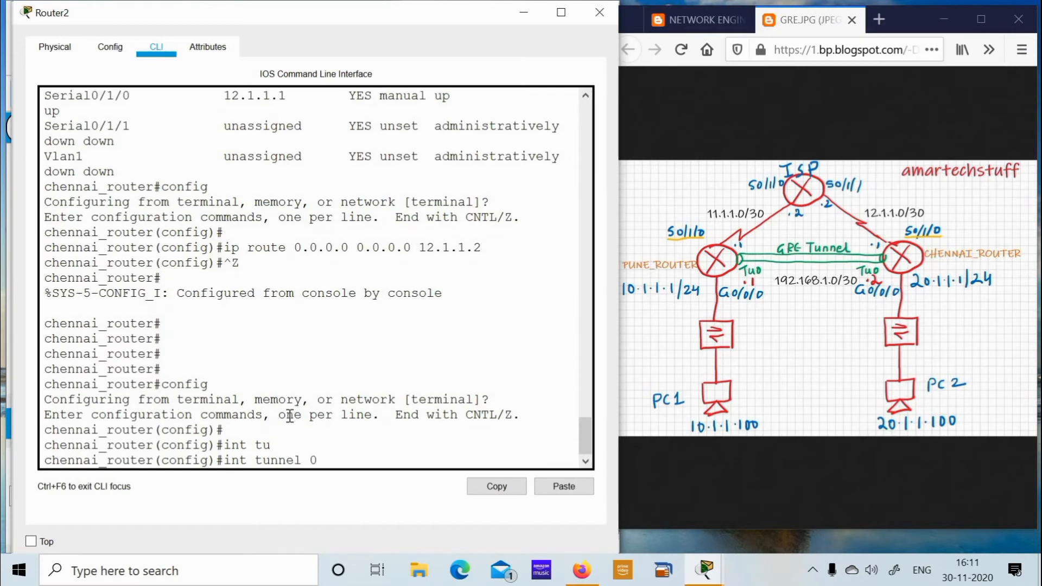
key(Return)
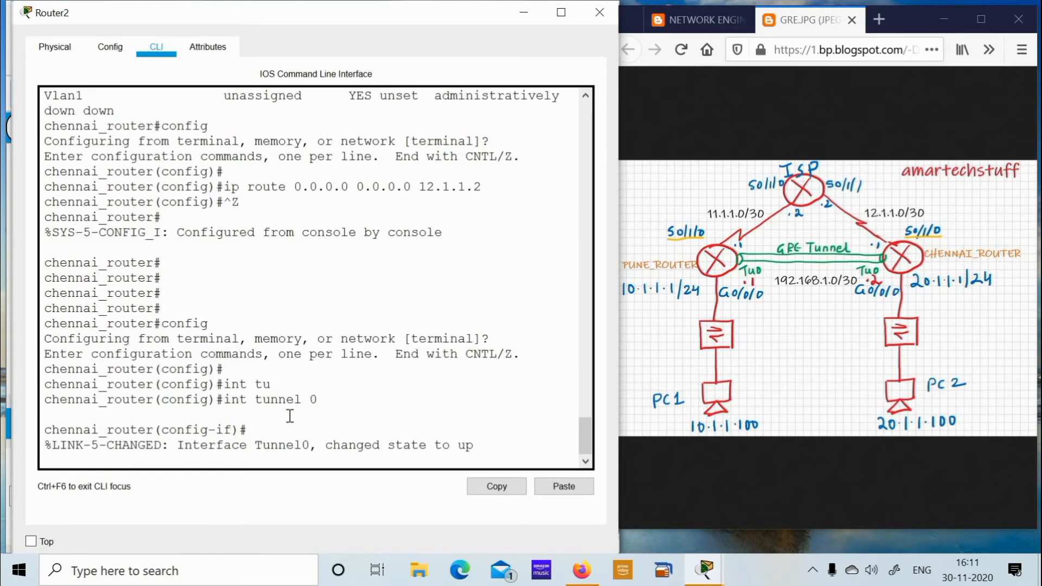
key(Return)
key(Return)
Assign "ip address 192.168.1.2 255.255.255.252" to the Chennai router's tunnel 0.
text(ip addq)
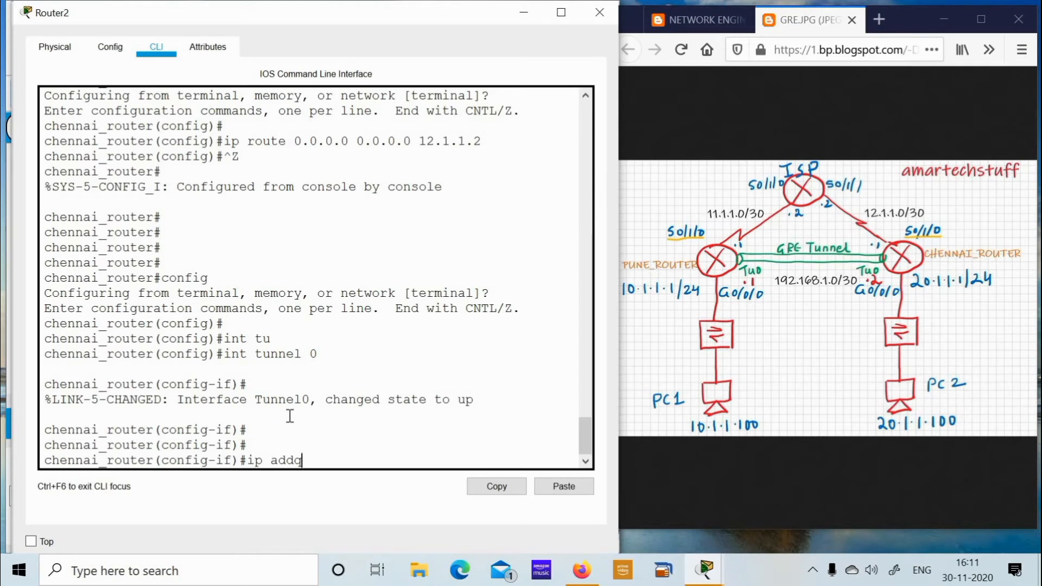
key(Tab)
text(1)
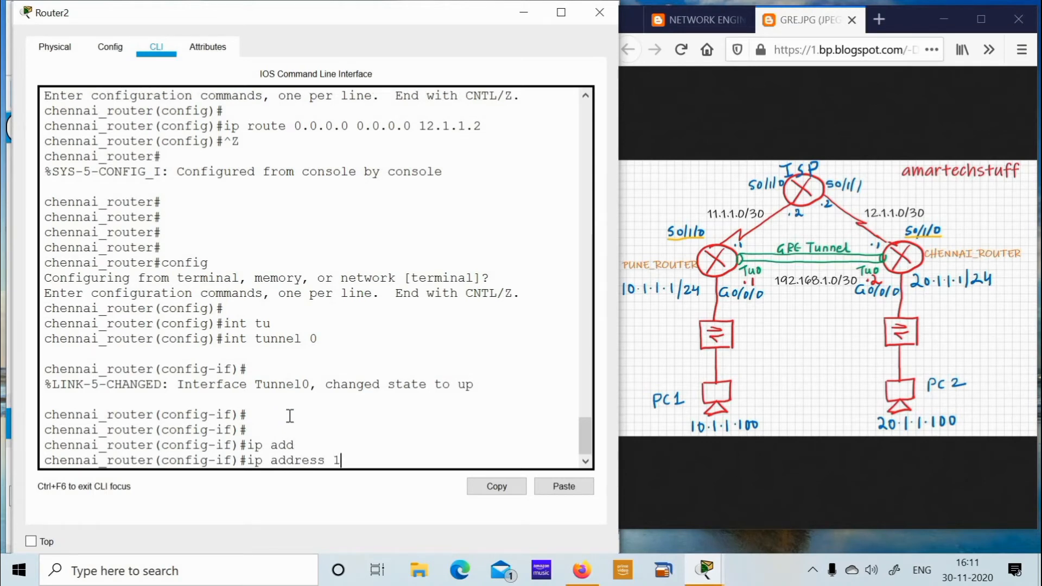
text(92.168.1.2 255.255.255.252)
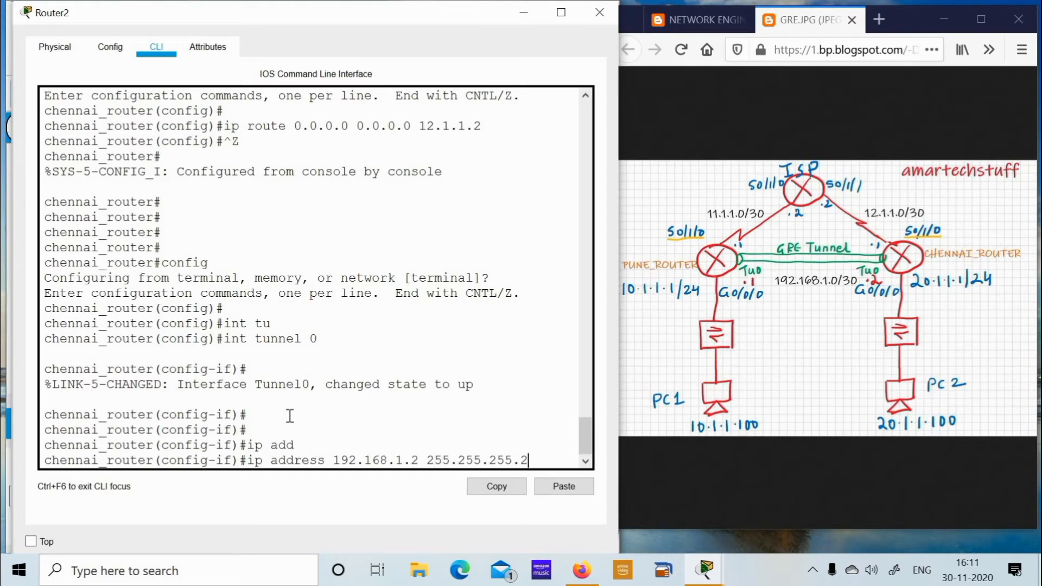
key(Return)
text(nnai_router(config-if)#n)
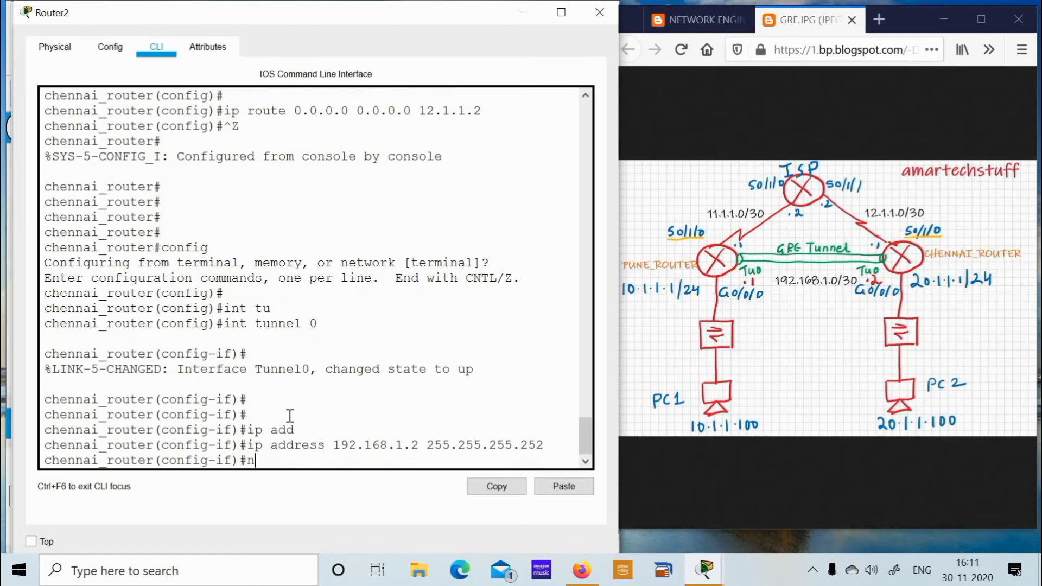
key(BackSpace)
text(so)
key(Tab)
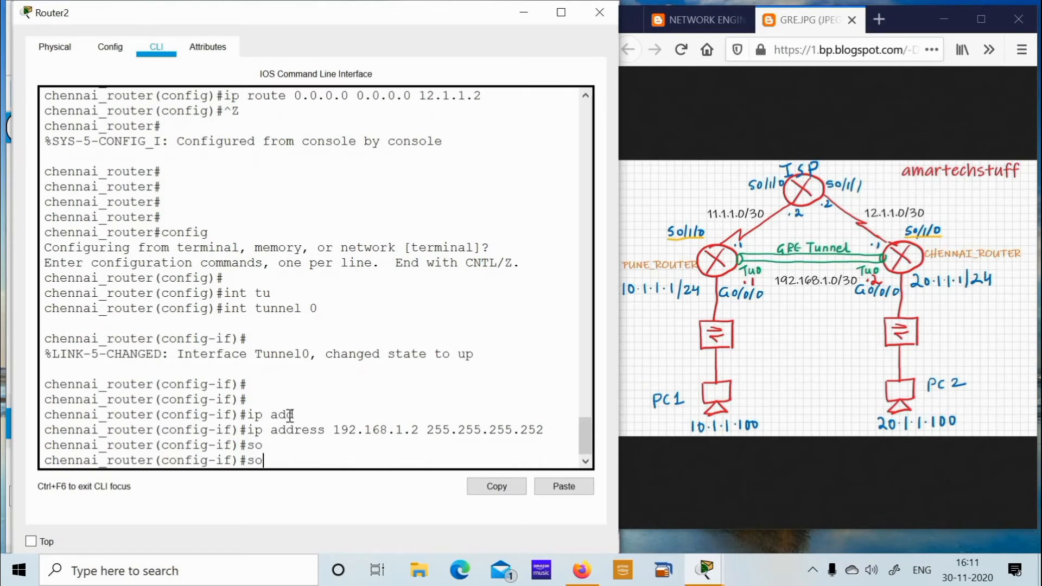
key(BackSpace)
key(BackSpace)
Set the source of the Chennai router's tunnel 0 to its WAN interface with "tunnel source serial 0/1/0".
text(tu)
key(Tab)
text(so)
key(Tab)
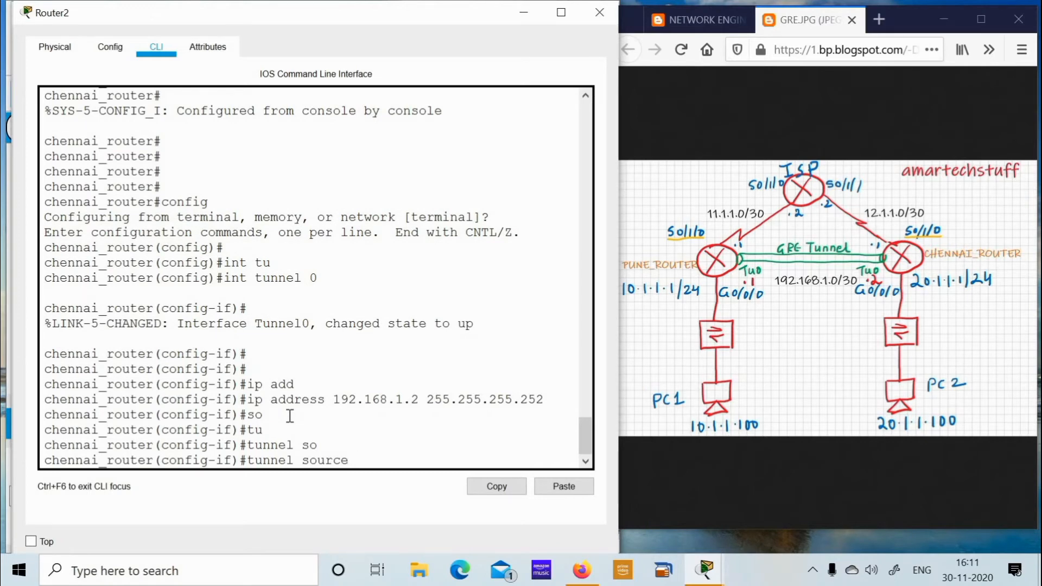
text(se)
key(Tab)
text(0)
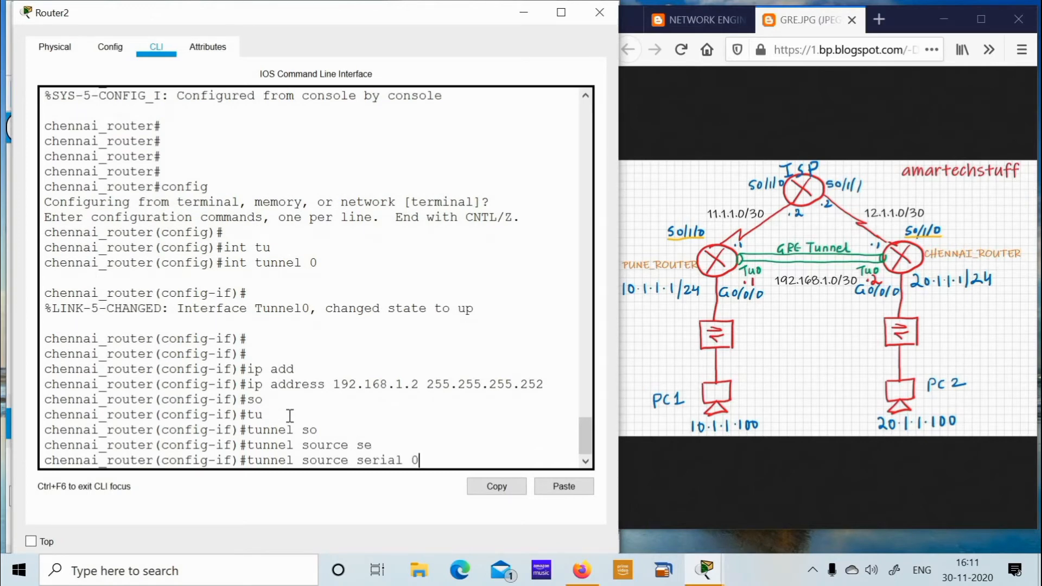
text(/1/0)
key(Return)
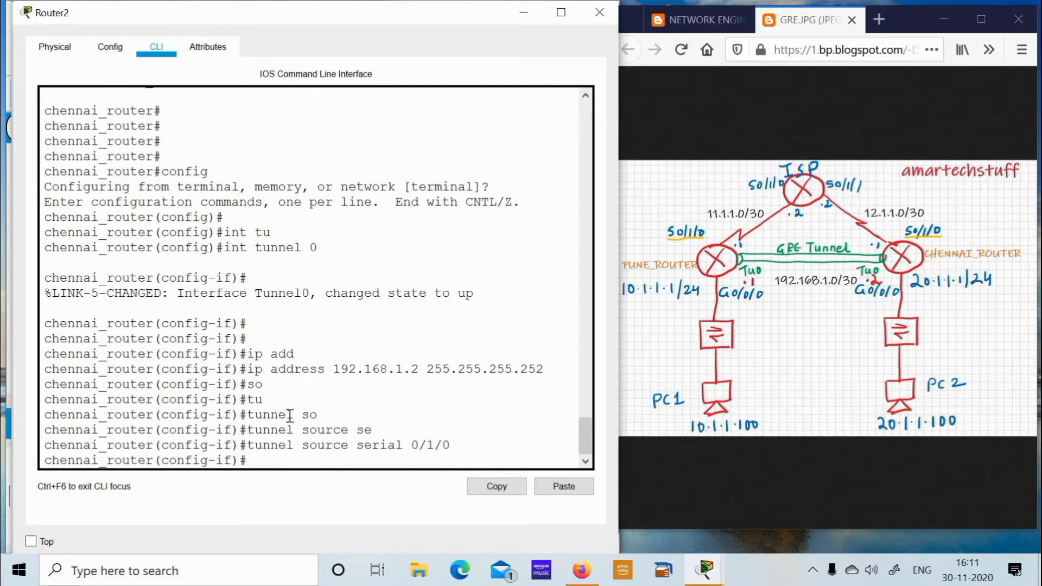
Point the Chennai router's tunnel 0 at the Pune router's WAN address with "tunnel destination 11.1.1.1".
text(tun)
key(Tab)
text(des)
key(Tab)
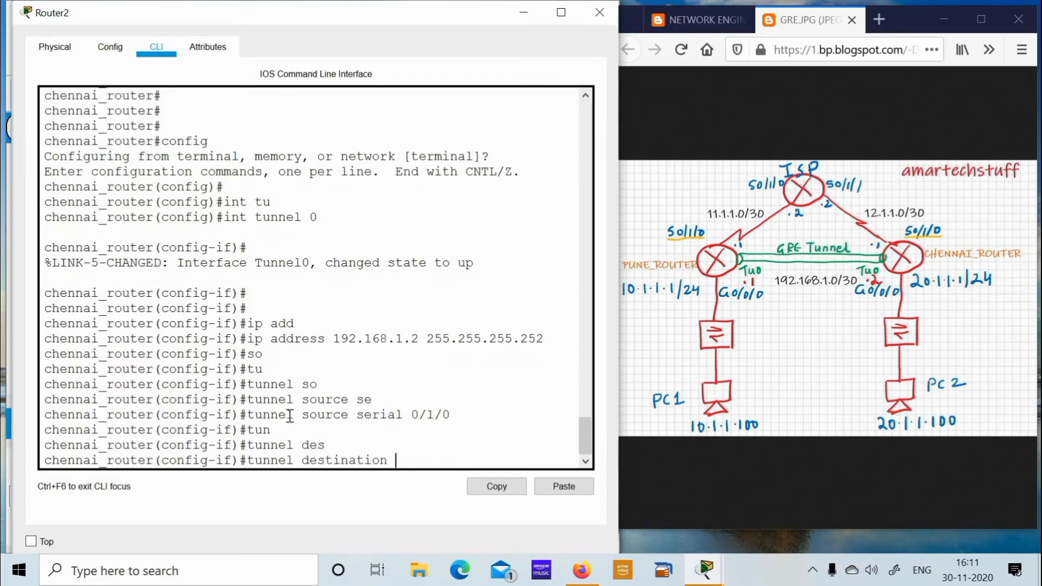
text(11.1.1.)
text(1)
key(Return)
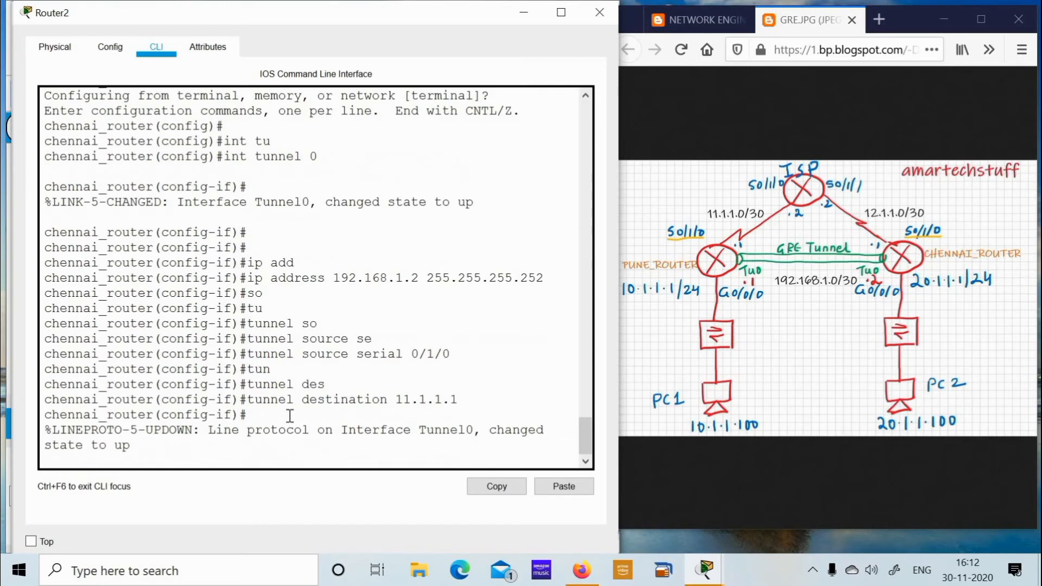
Leave configuration mode on the Chennai router and add blank prompt lines below the previous output.
key(Return)
key(Return)
key(Return)
key(Return)
key(ctrl+z)
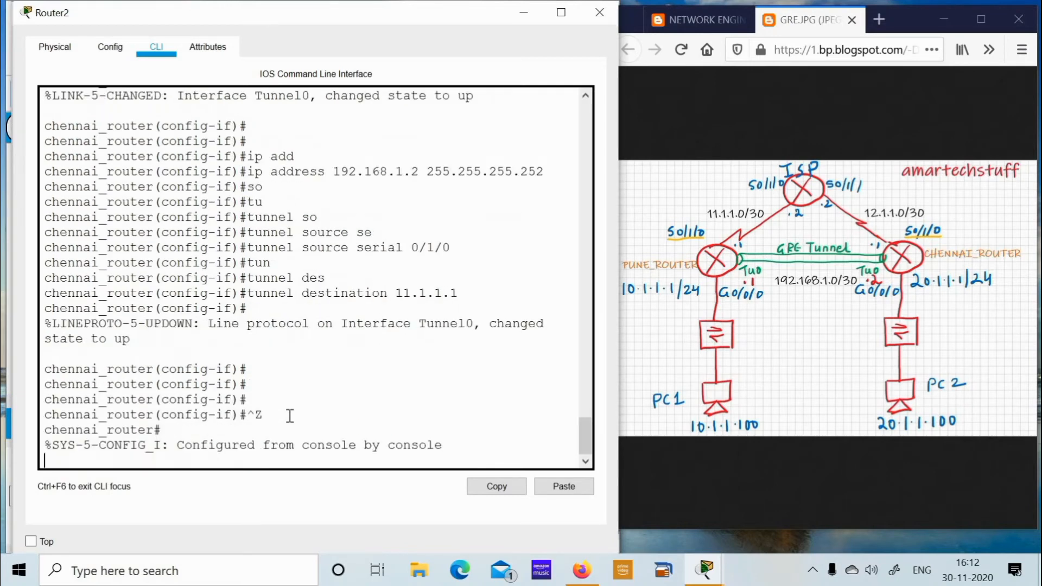
key(Return)
key(Return)
key(Return)
key(Return)
key(Return)
key(Return)
key(Return)
key(Return)
key(Return)
key(Return)
key(Return)
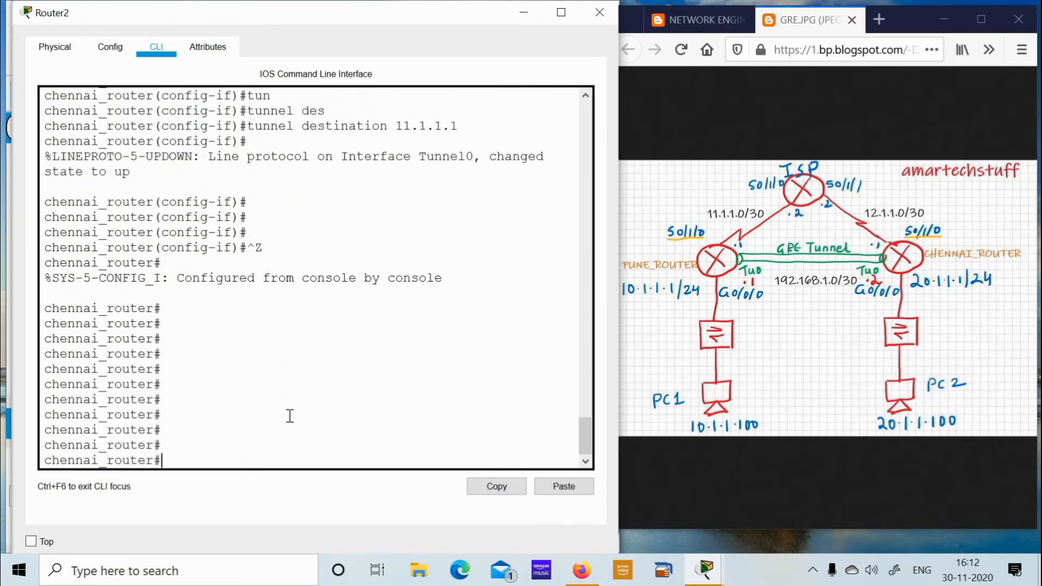
List the Chennai router's interfaces with "sh ip int brief" and examine the Tunnel0 address and status.
text(sh ip int br)
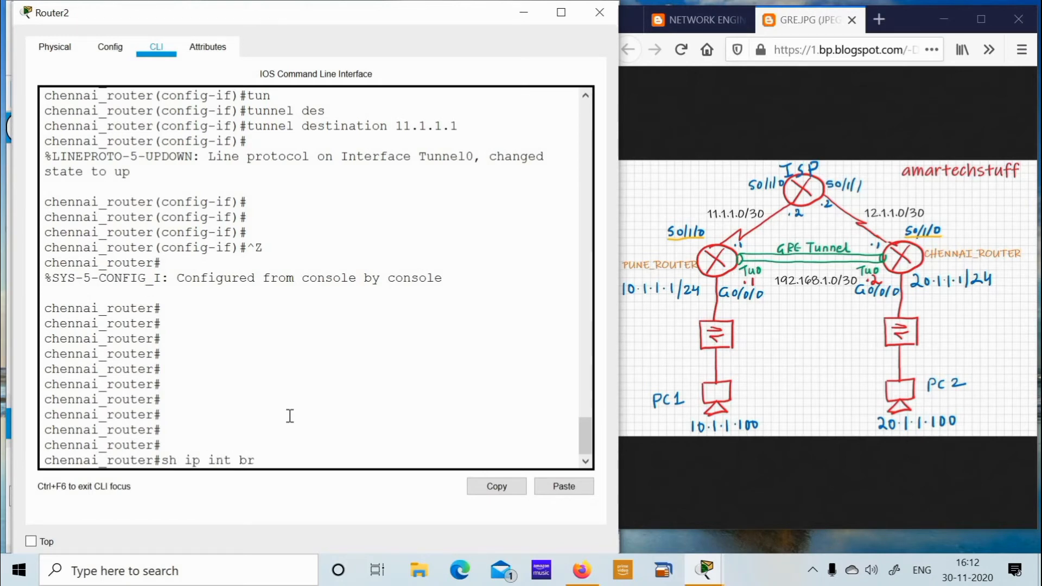
text(ief)
key(Return)
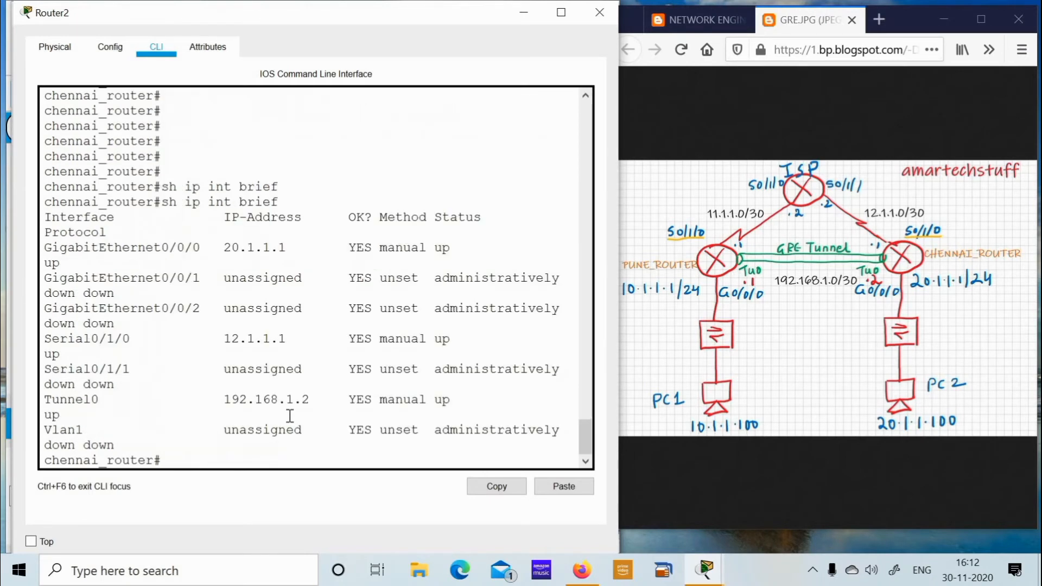
drag(217, 399, 389, 431)
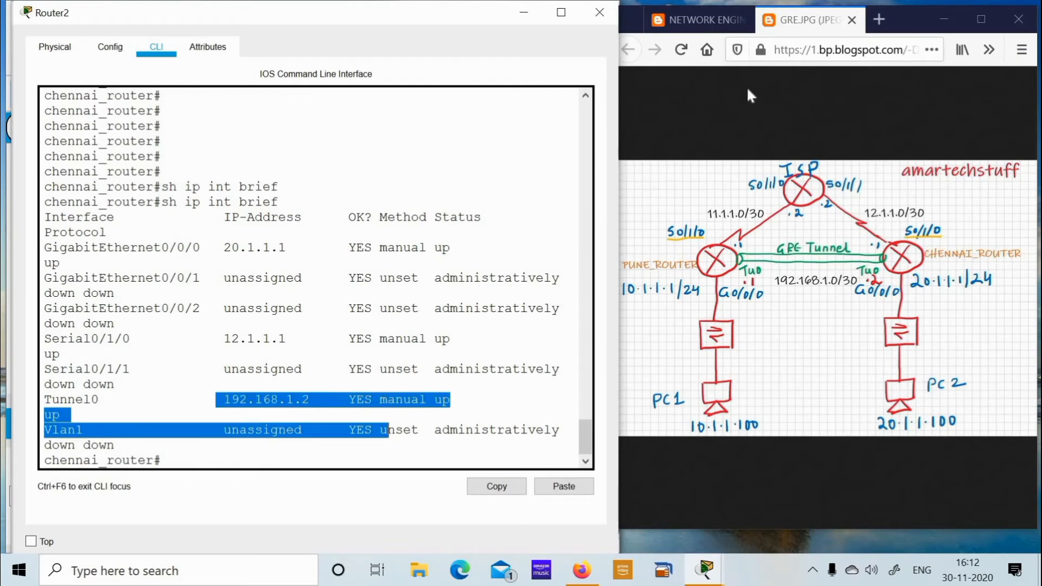
Read Part 2, Step 2 of the blog's lab instructions on verifying the tunnel, and return to the topology diagram beside the router window.
click(681, 8)
click(982, 17)
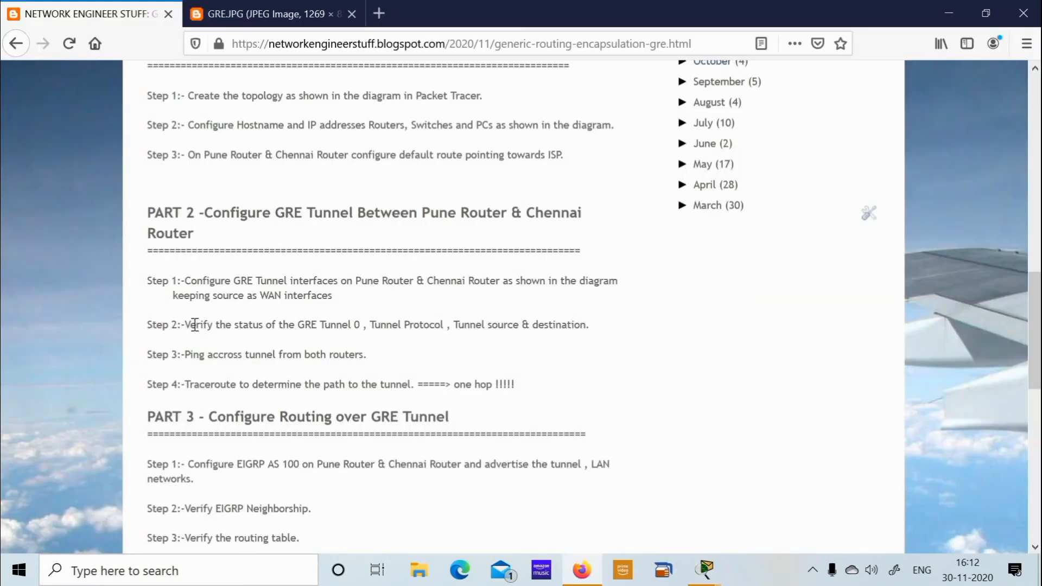
drag(147, 325, 604, 329)
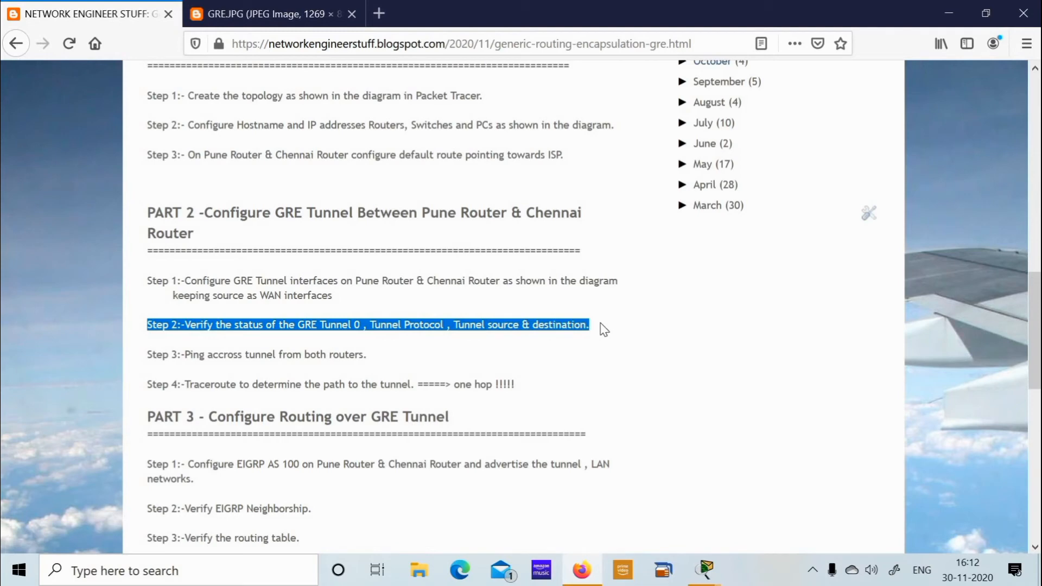
click(603, 329)
click(259, 11)
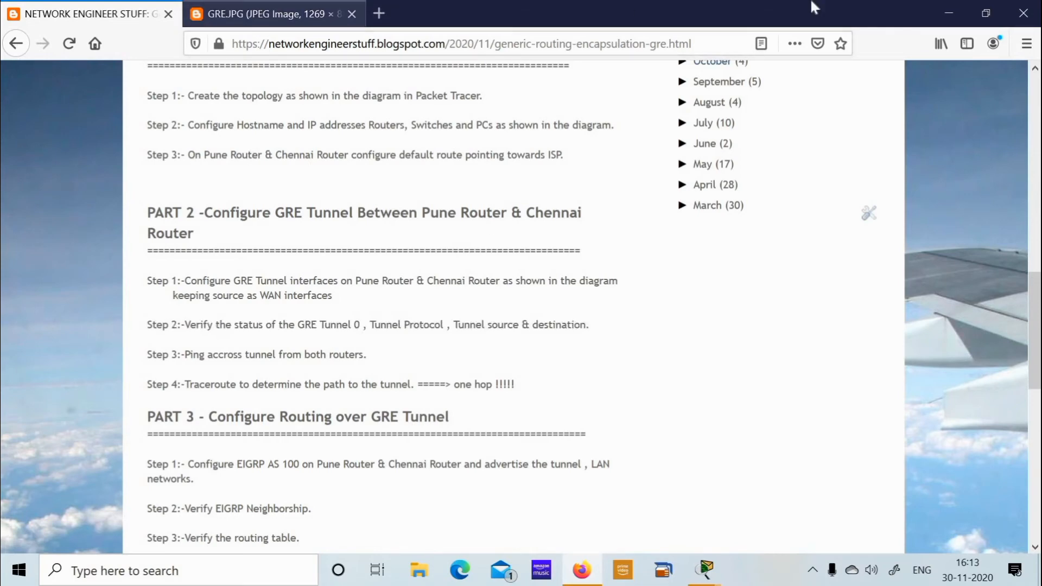
click(986, 13)
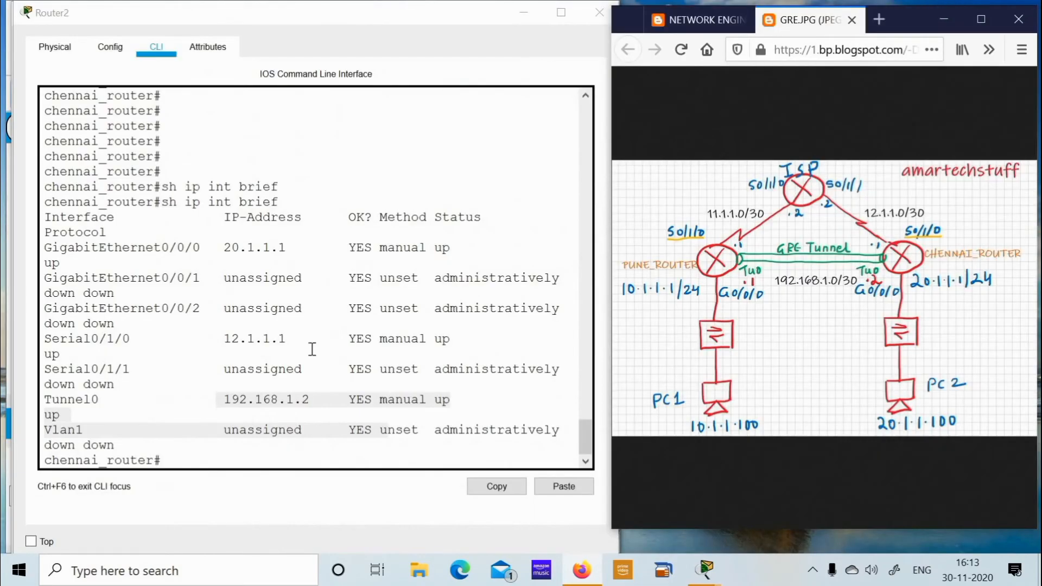
Display the Chennai router's tunnel details with "sh int tunnel 0" and examine the interface and line protocol status.
click(311, 347)
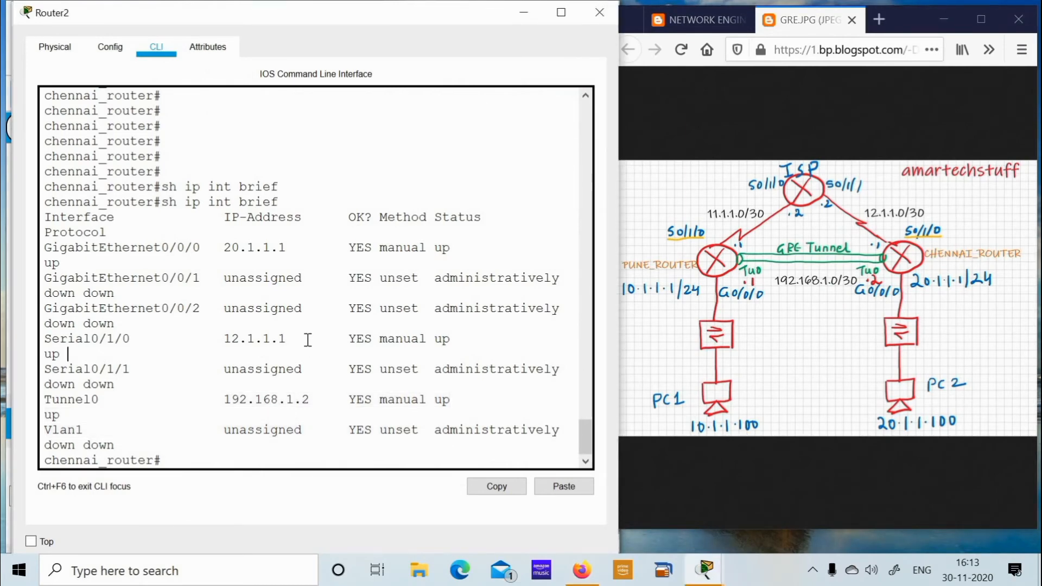
text(sh int tu)
key(Tab)
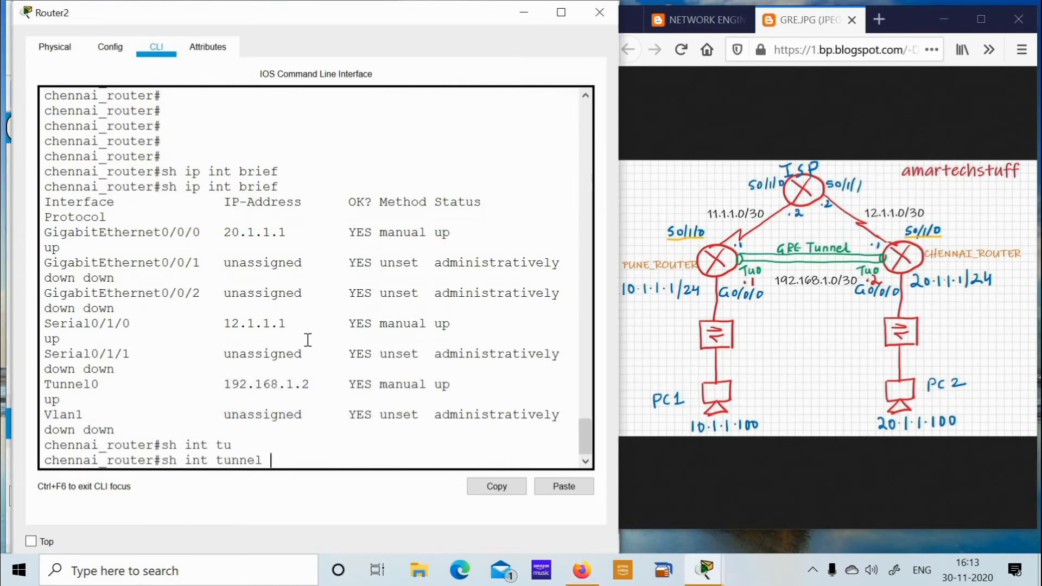
text(0)
key(Return)
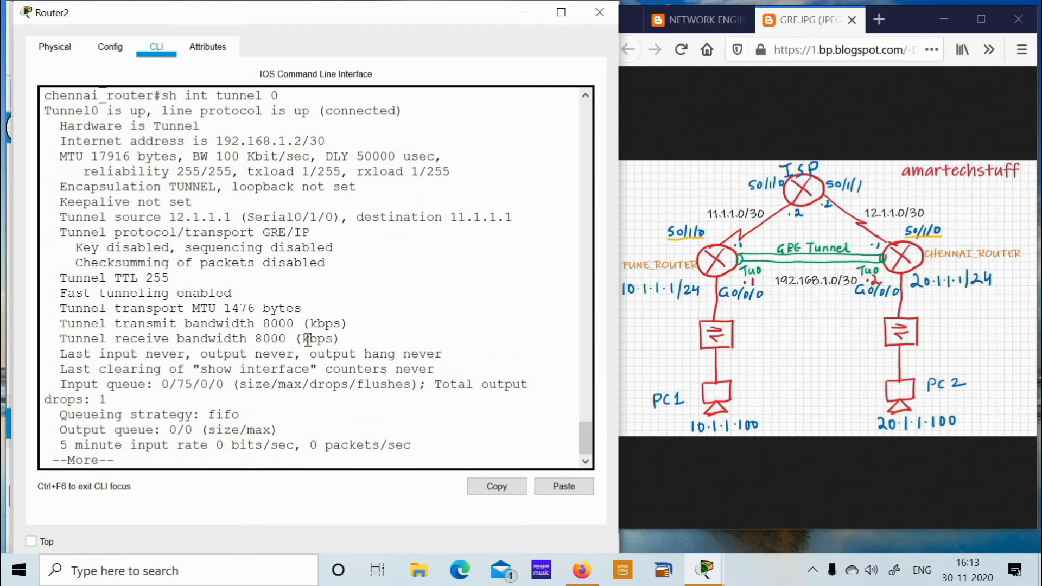
key(space)
scroll(308, 340, up, 5)
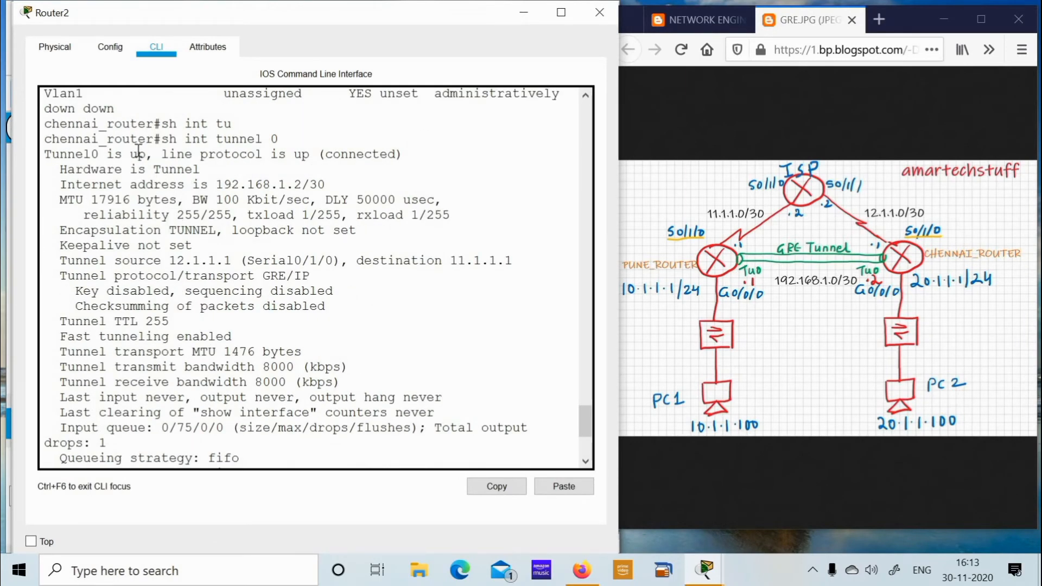
drag(77, 155, 408, 153)
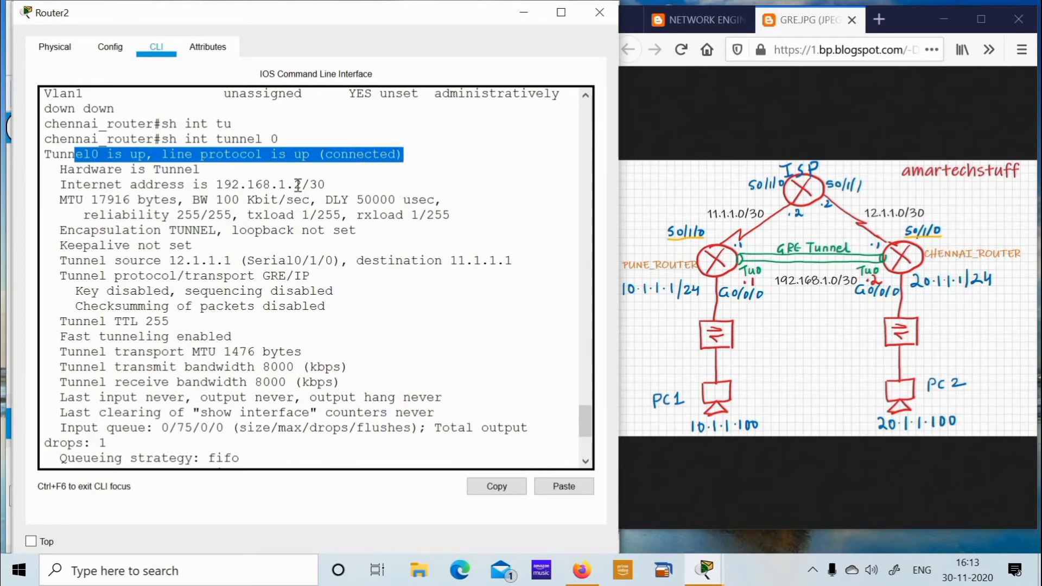
Examine the Chennai router's tunnel output for its internet address, tunnel protocol, source and destination.
drag(231, 185, 336, 182)
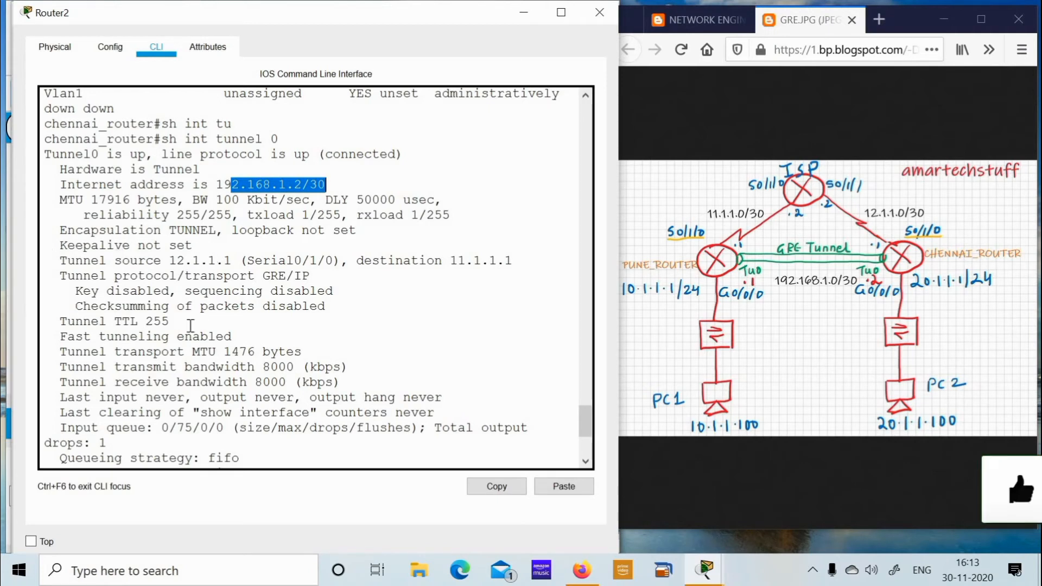
drag(52, 276, 280, 271)
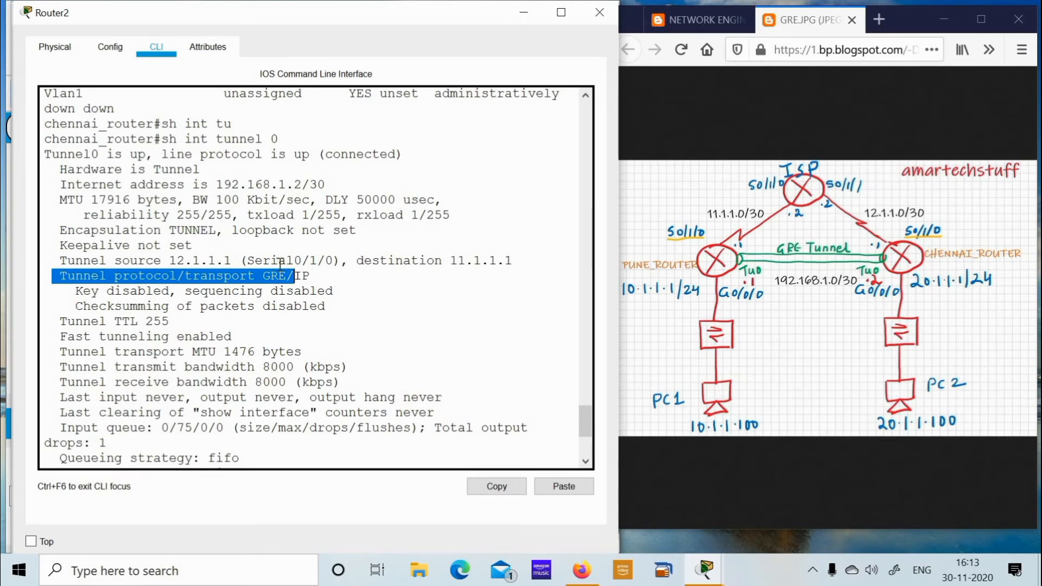
drag(155, 262, 193, 262)
drag(331, 266, 517, 258)
click(459, 308)
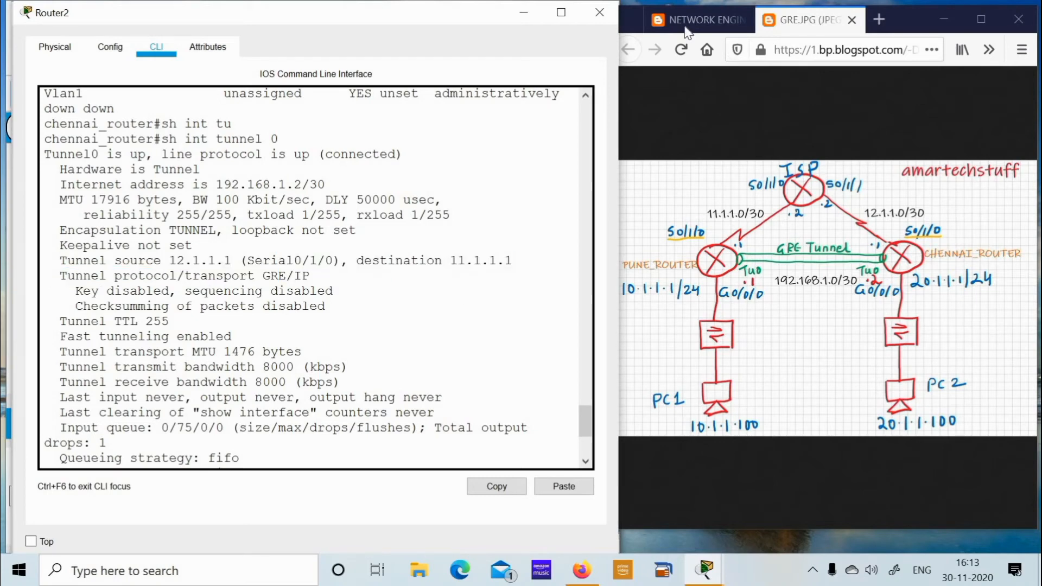
Read Part 2, Step 3 of the blog's lab instructions on pinging across the tunnel, and return to the topology diagram.
click(682, 24)
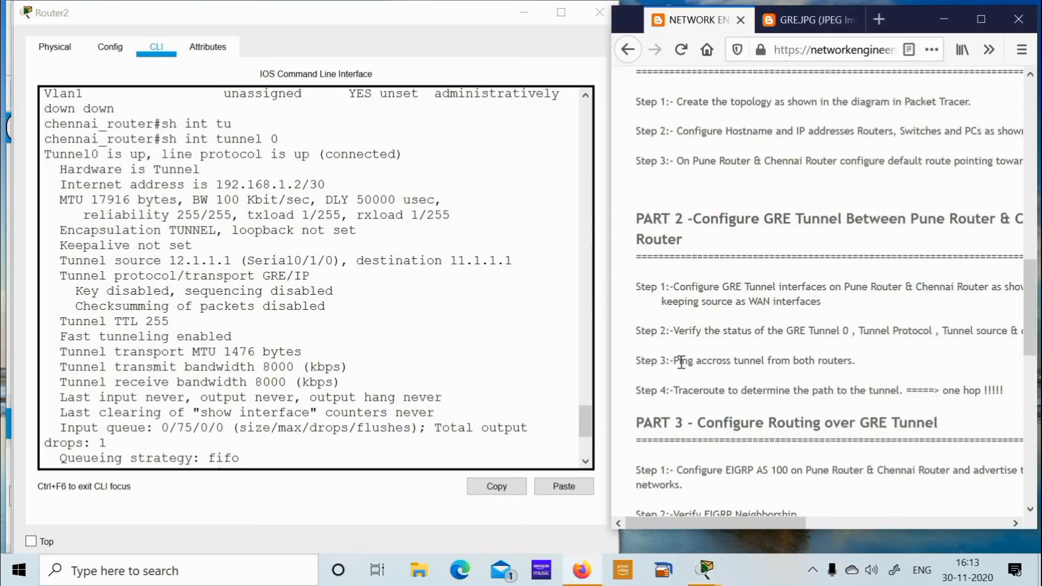
drag(678, 360, 839, 360)
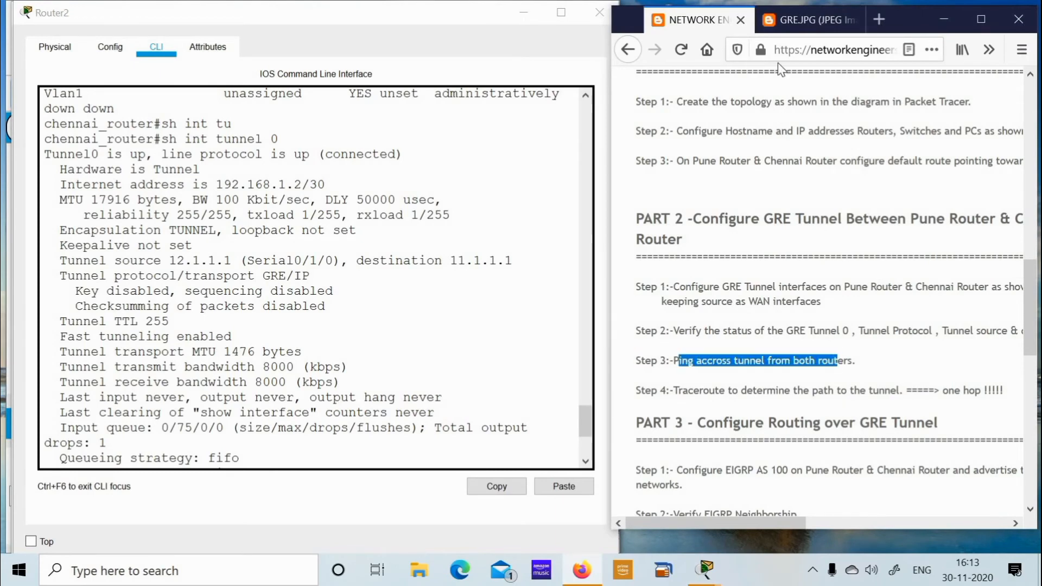
click(790, 30)
Ping the Pune end of the tunnel, 192.168.1.1, from the Chennai router.
click(225, 369)
scroll(225, 369, down, 5)
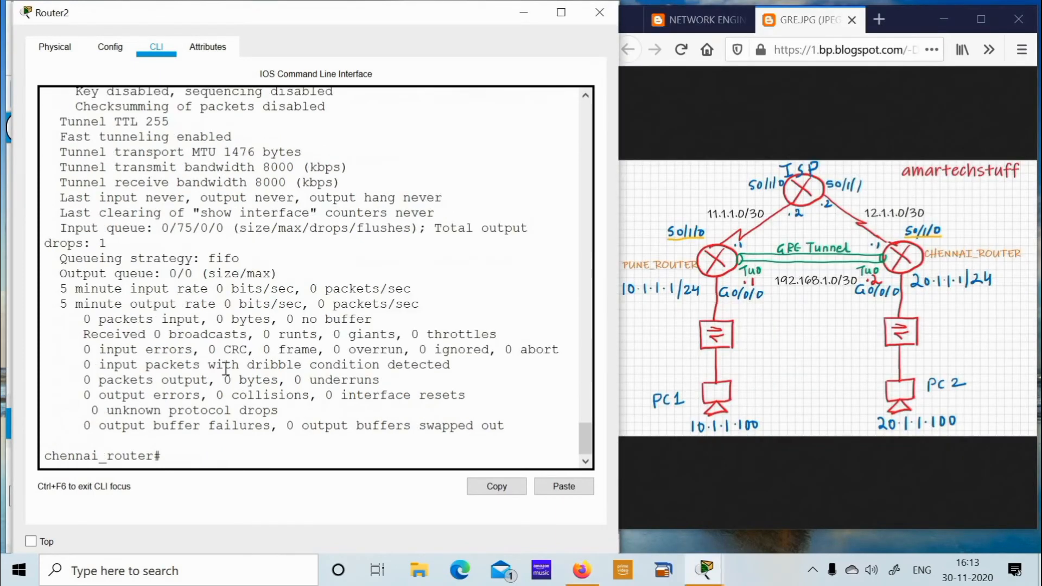
text(ping 19)
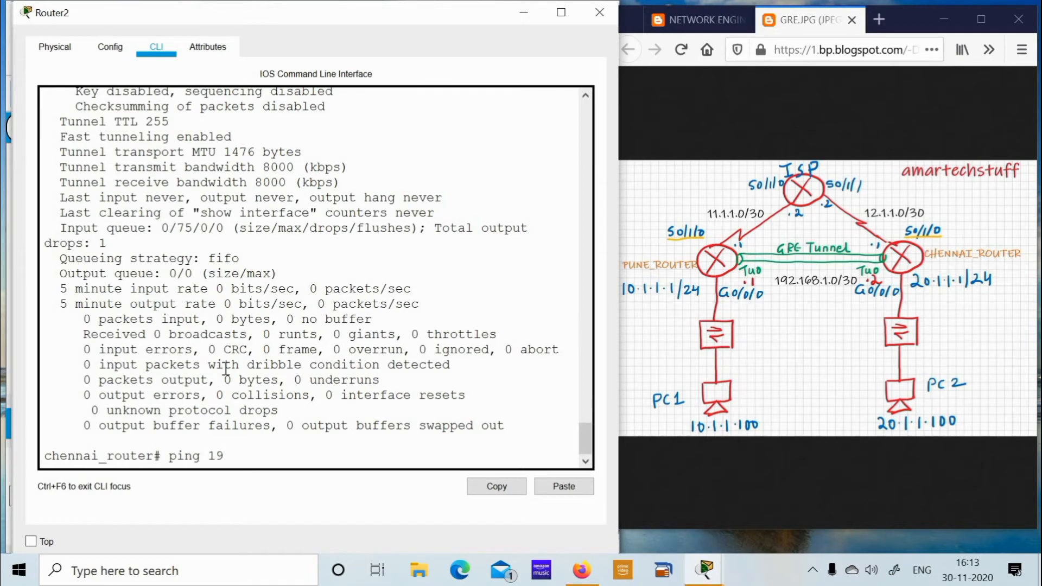
text(2.168)
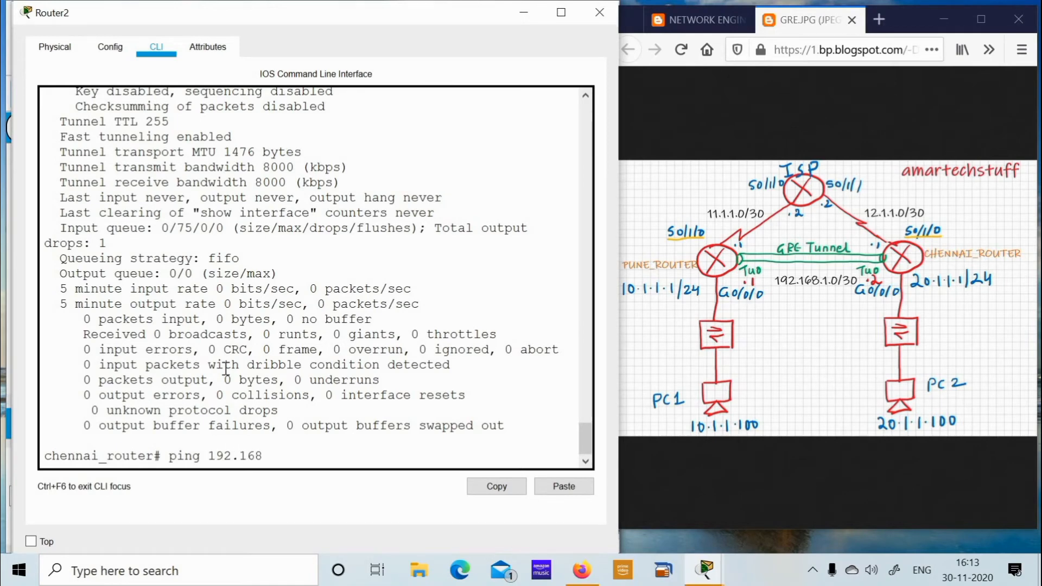
text(.1.1)
key(Return)
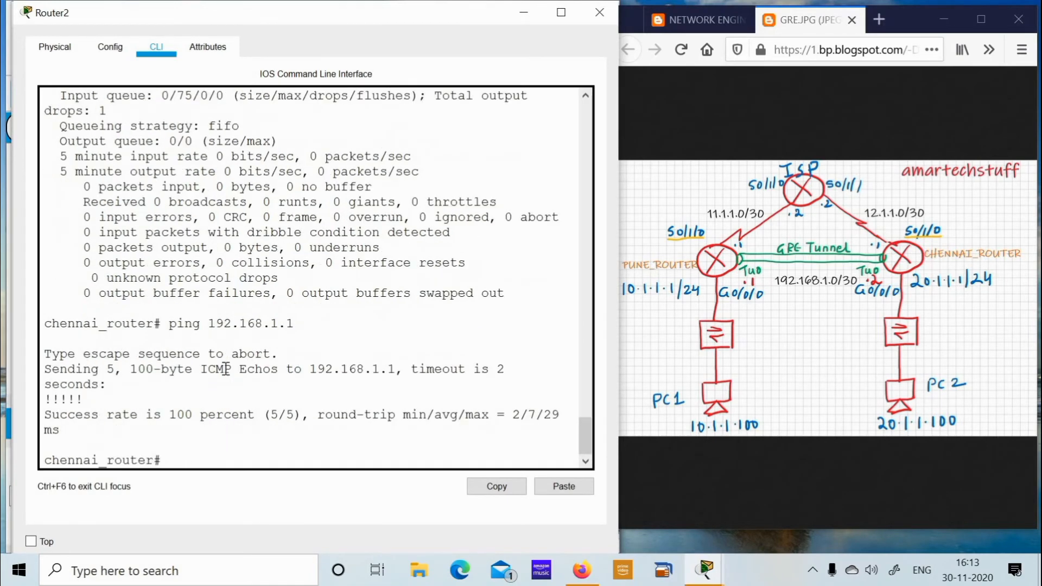
Run "traceroute 192.168.1.1" on the Chennai router and examine the hops along the tunnel path.
text(trac)
key(Tab)
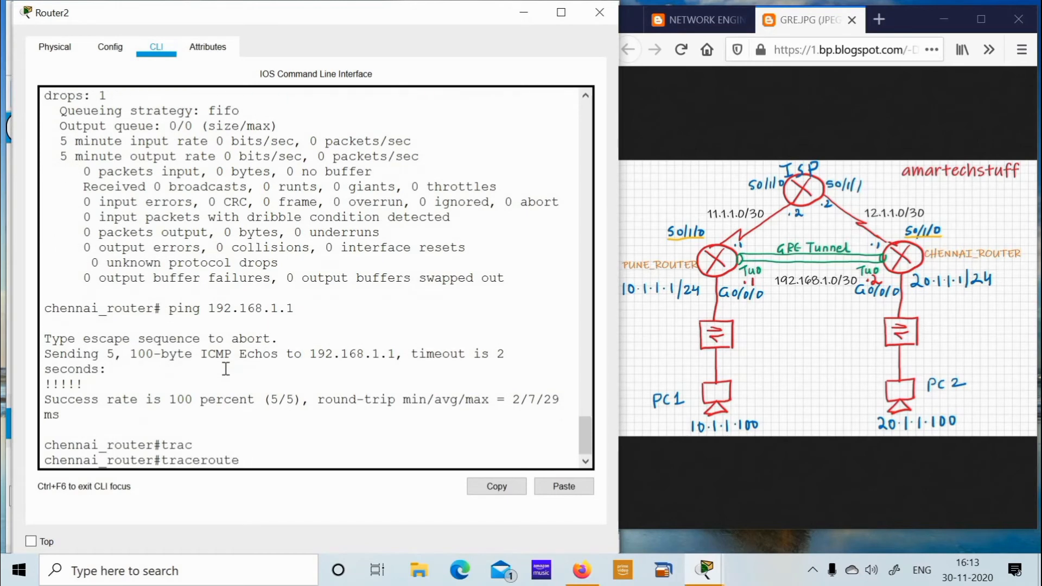
text(192.168.1.1)
key(Return)
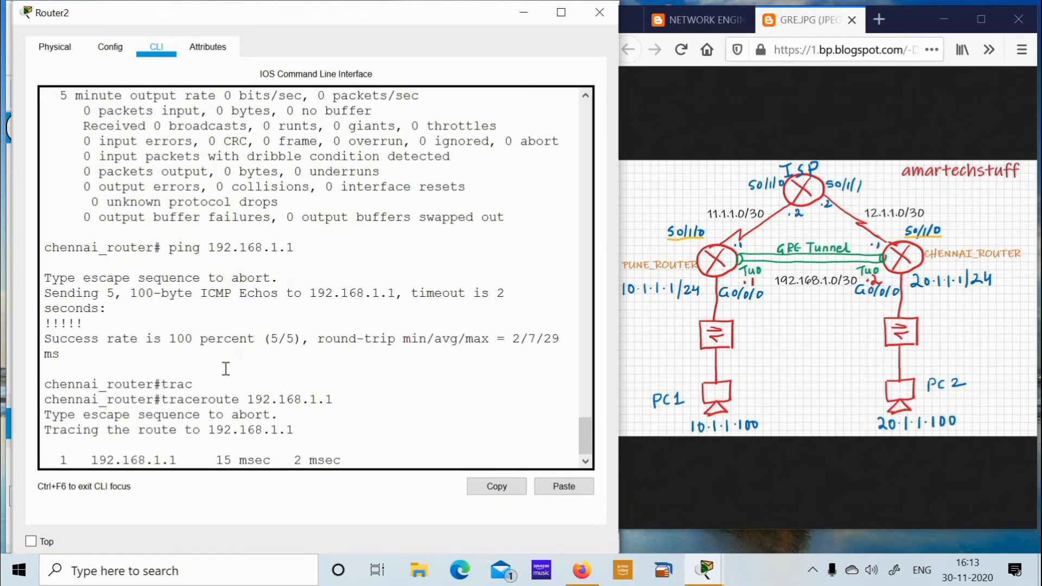
key(Return)
key(Return)
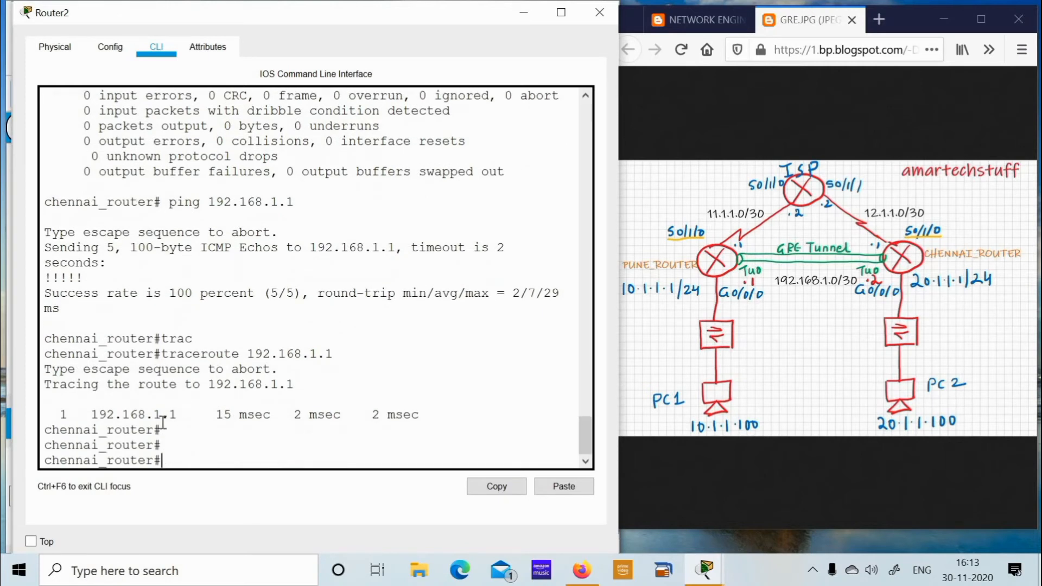
drag(224, 415, 451, 415)
drag(182, 423, 27, 417)
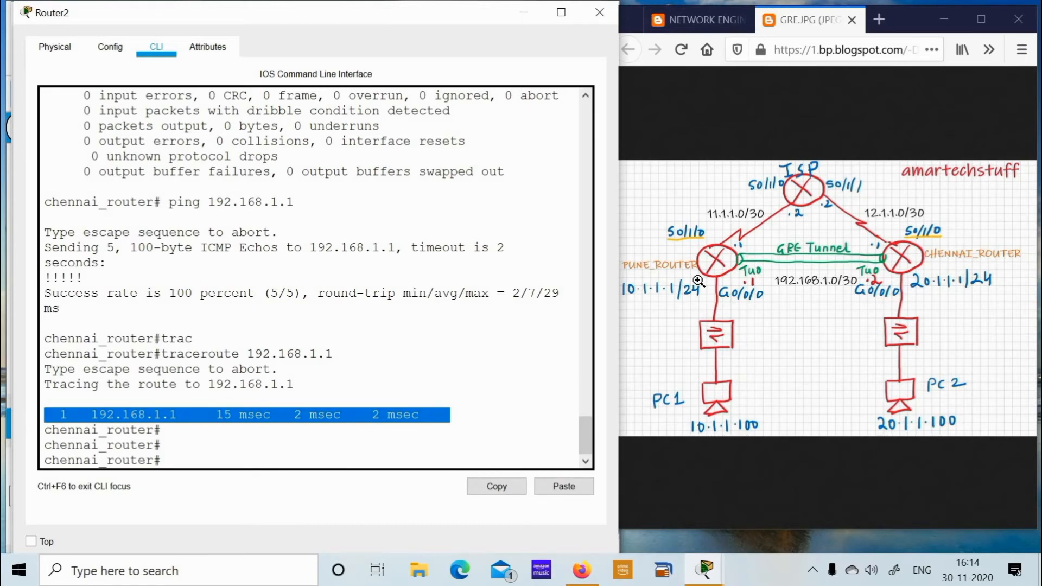
click(519, 222)
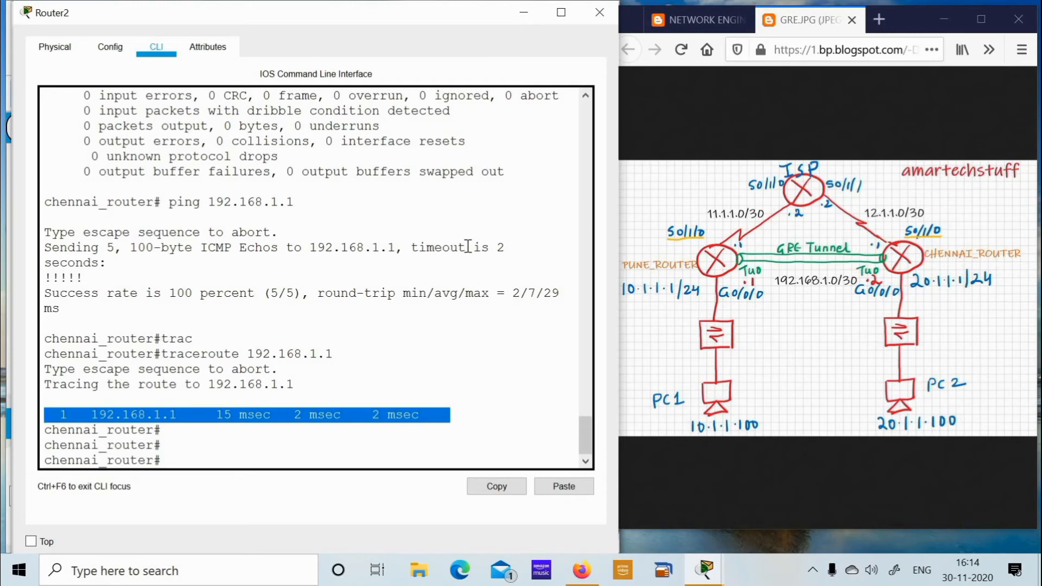
Switch to the Pune router's command line and ping the Chennai end of the tunnel, 192.168.1.2.
click(705, 569)
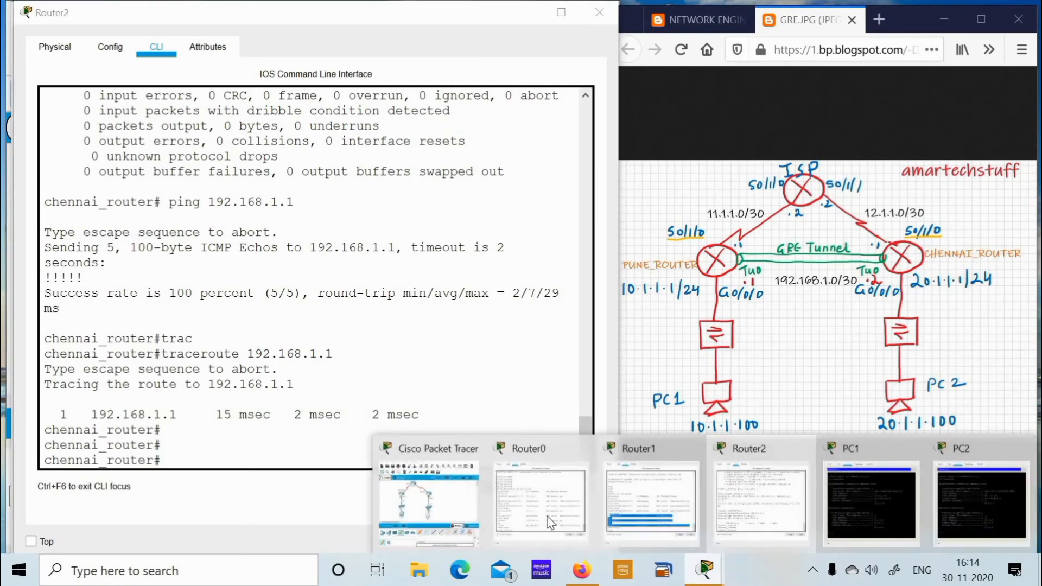
click(534, 496)
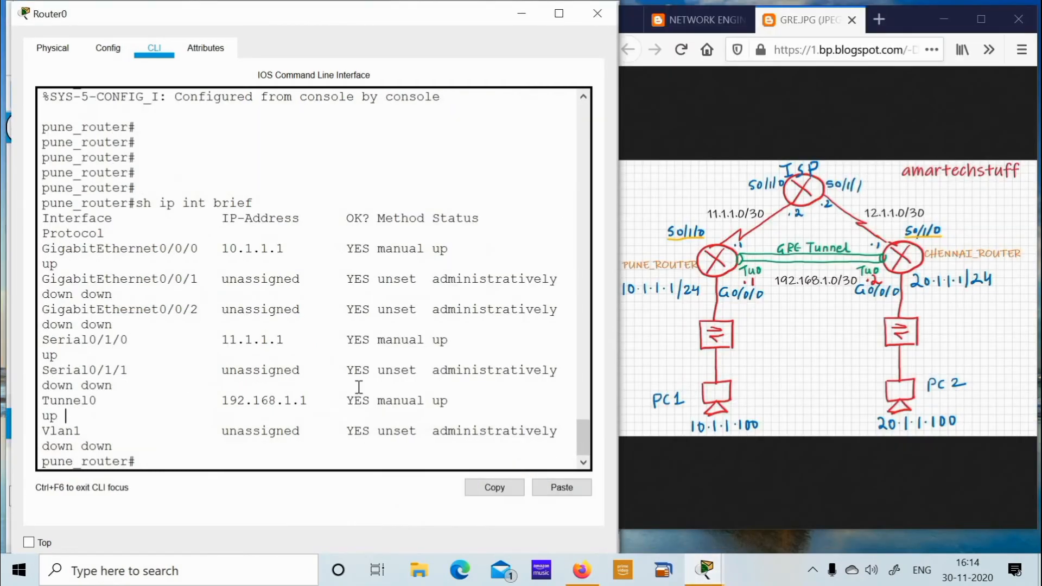
key(Return)
key(Return)
text(ping 19)
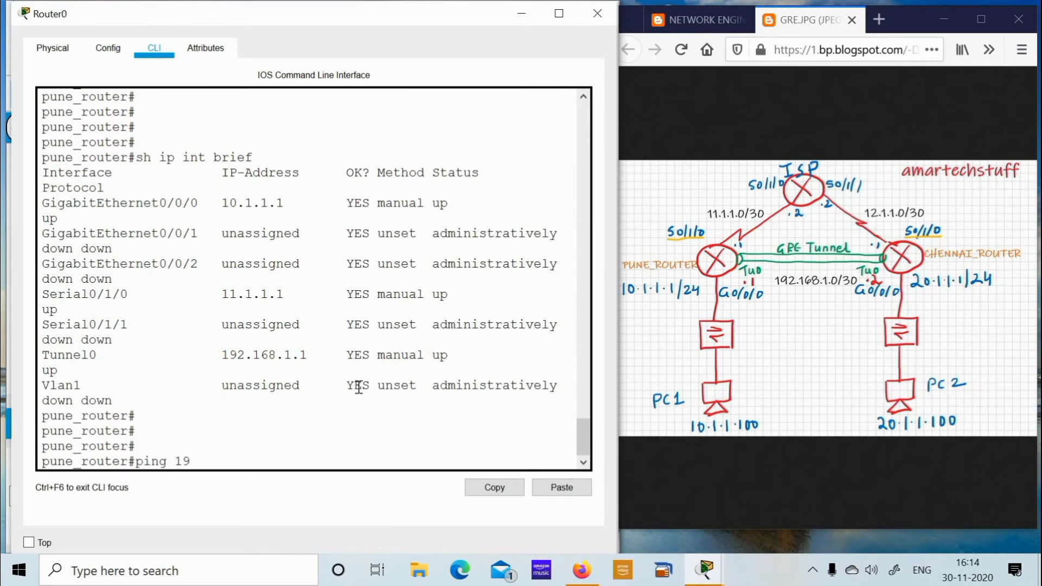
text(2.1)
key(BackSpace)
text(.168.1.2)
key(Return)
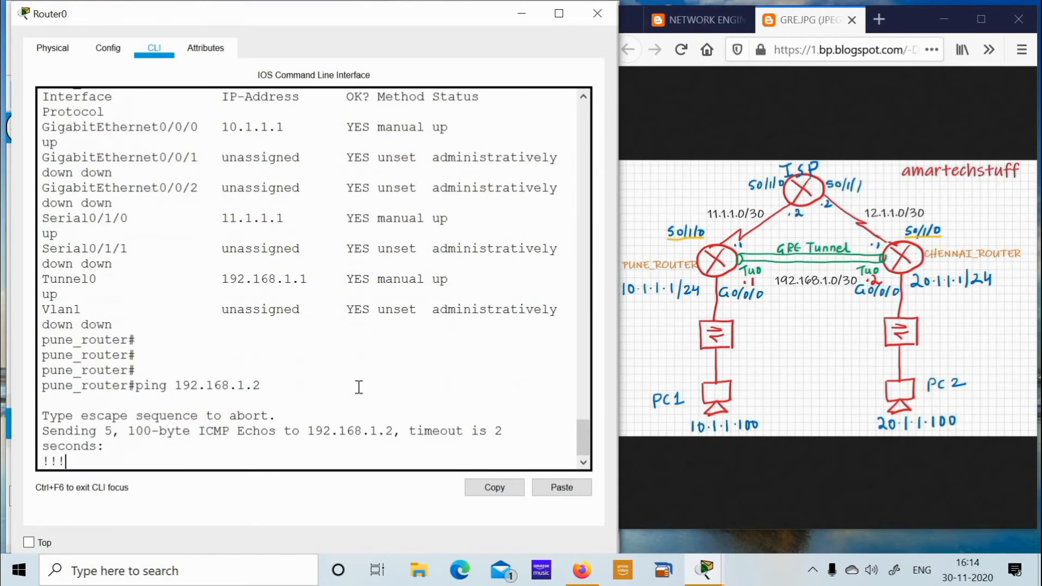
Run "traceroute 192.168.1.2" on the Pune router to examine the path through the tunnel.
key(Return)
key(Return)
text(trac)
key(Tab)
text(1)
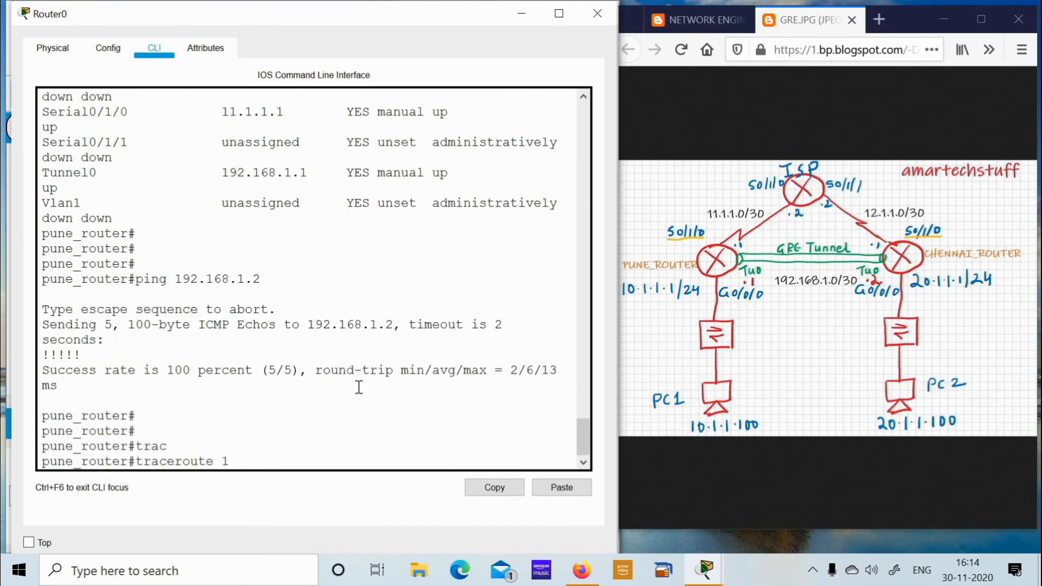
text(92.168.1.)
text(2)
key(Return)
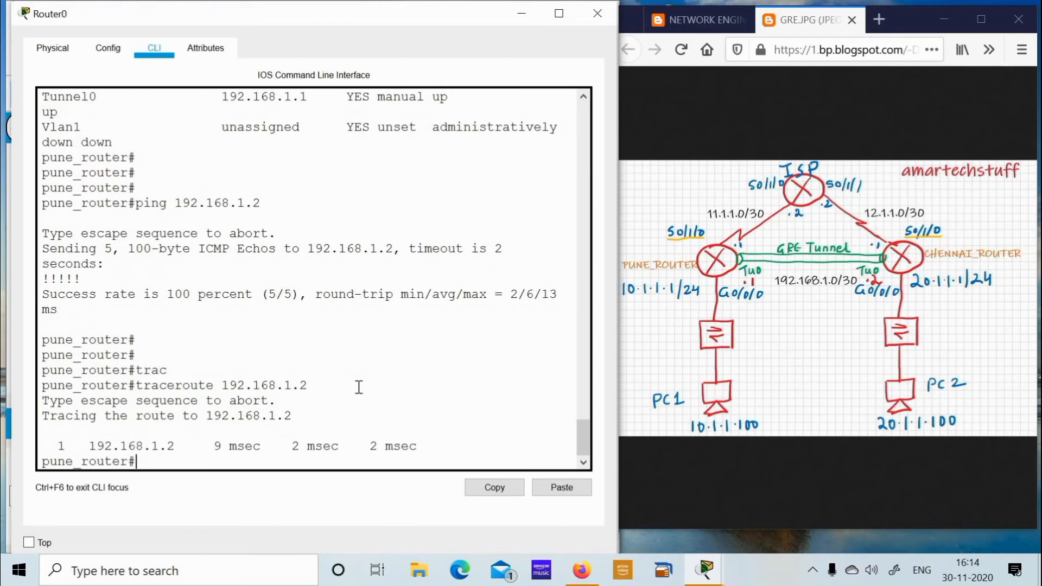
key(Return)
key(Return)
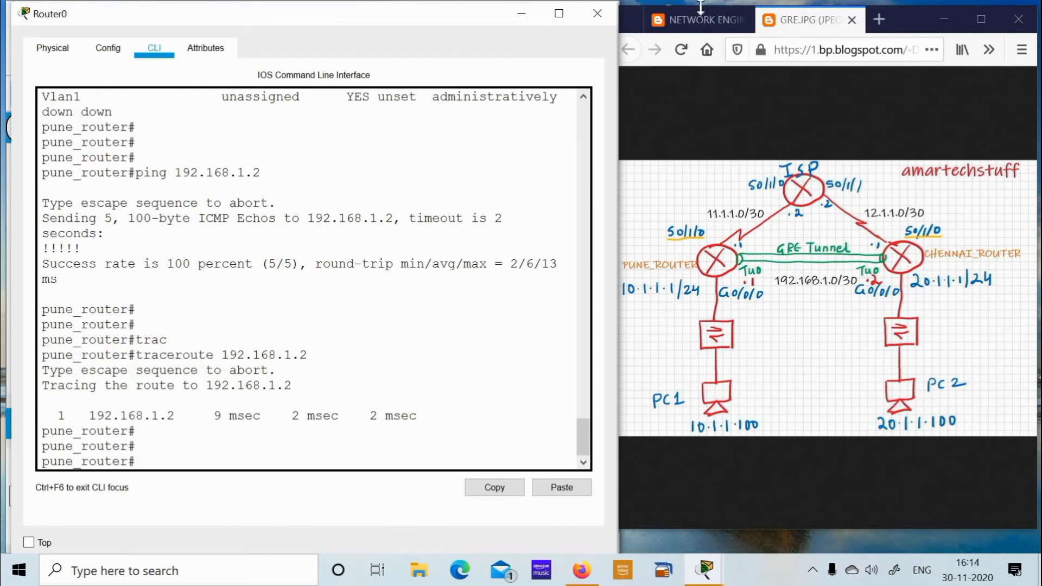
Read Part 2, Step 4 and the Part 3 EIGRP routing steps in the enlarged blog page, and return to the topology diagram.
click(714, 16)
click(714, 19)
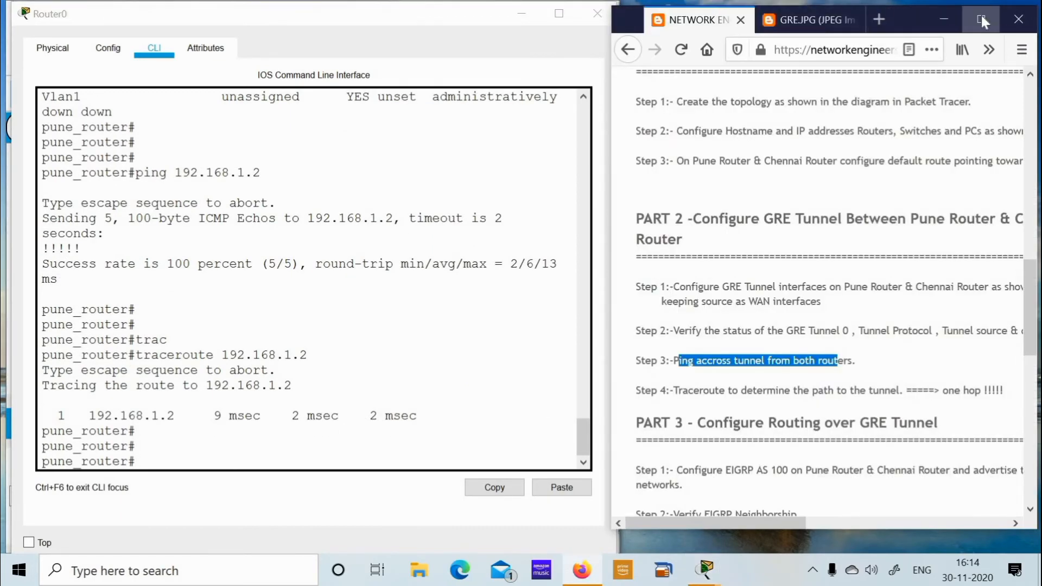
click(983, 19)
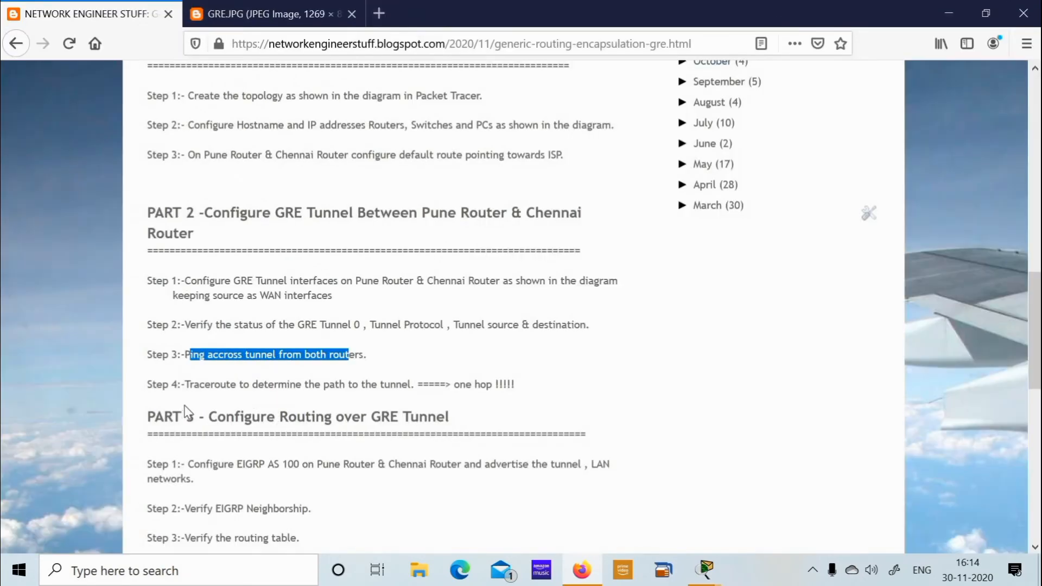
click(200, 384)
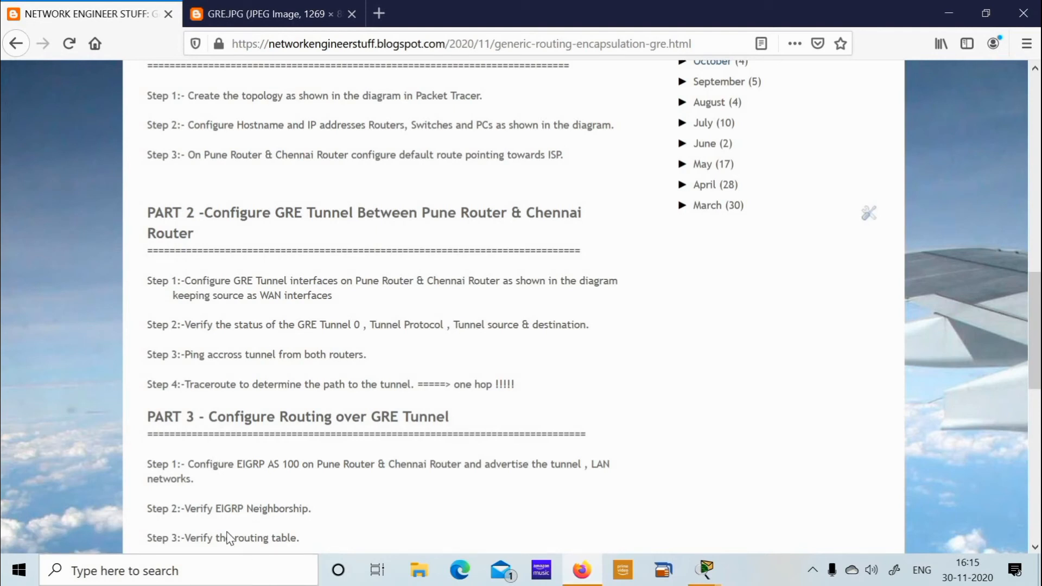
click(267, 11)
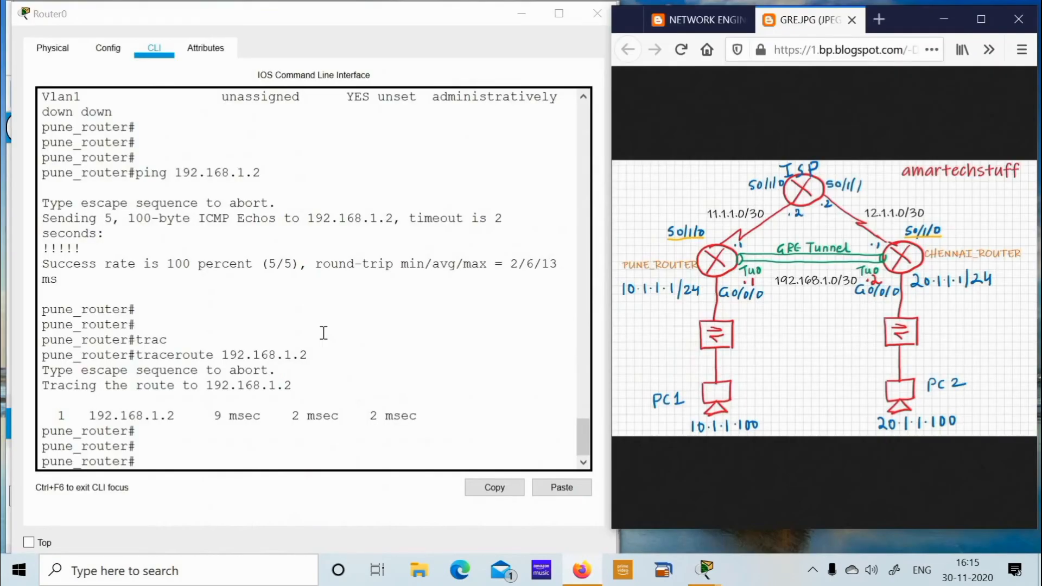
Add blank prompt lines on the Pune router and enter global configuration mode from the terminal.
click(323, 332)
key(Return)
key(Return)
key(Return)
key(Return)
key(Return)
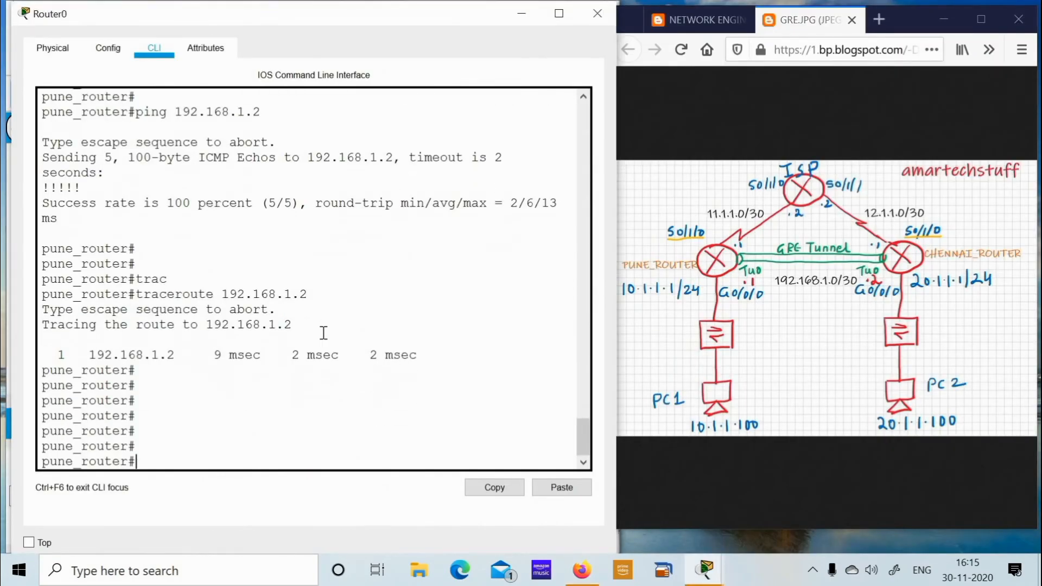
text(config)
key(Return)
key(Return)
key(Return)
Try to start EIGRP on the Pune router with "router eigrp as 100".
text(router)
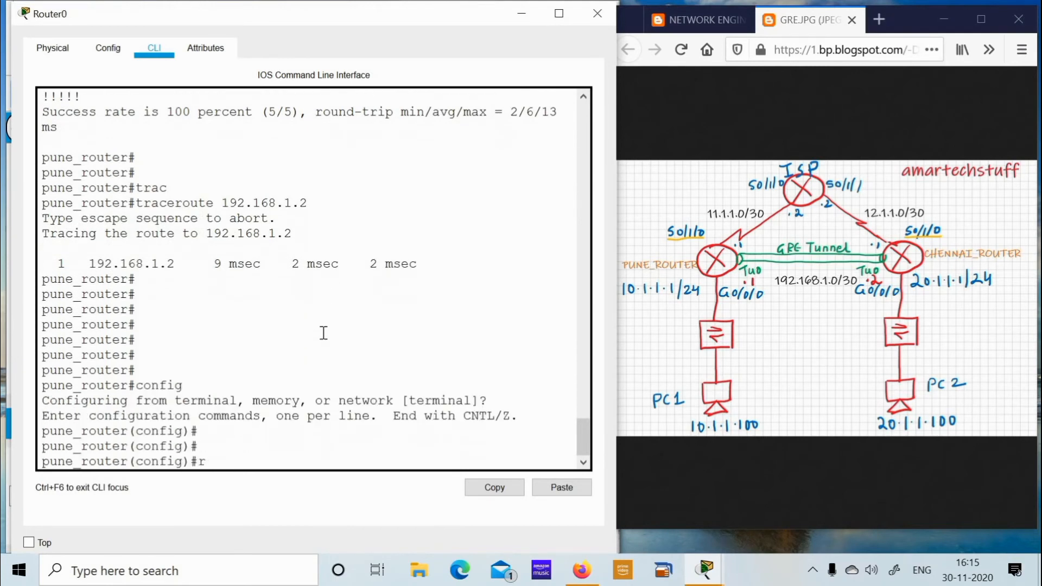
text( ei)
key(Tab)
text(1)
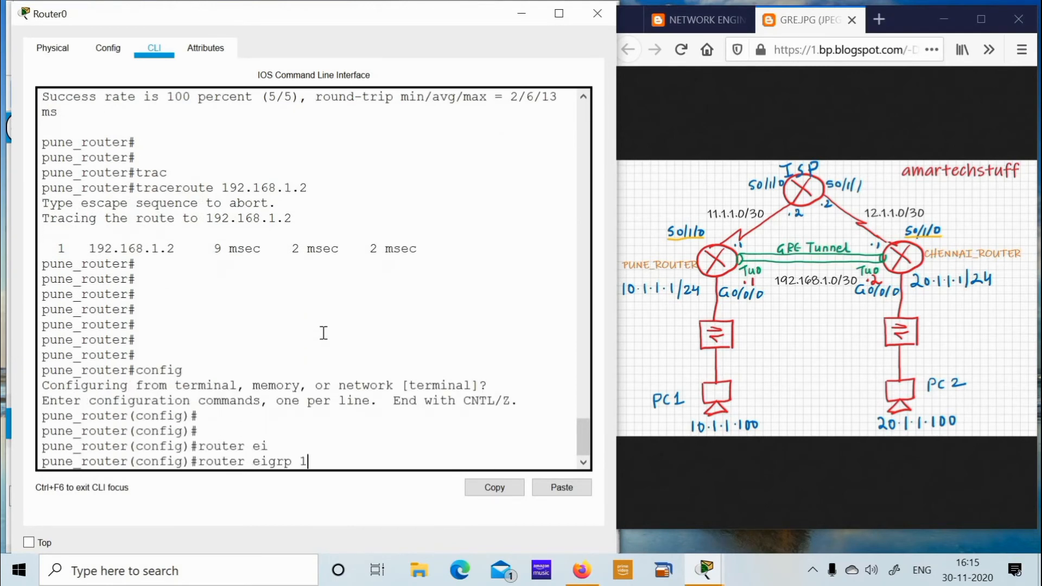
key(BackSpace)
text(as 100)
key(Return)
Start the EIGRP routing process for autonomous system 100 on the Pune router with "router eigrp 100".
text(router)
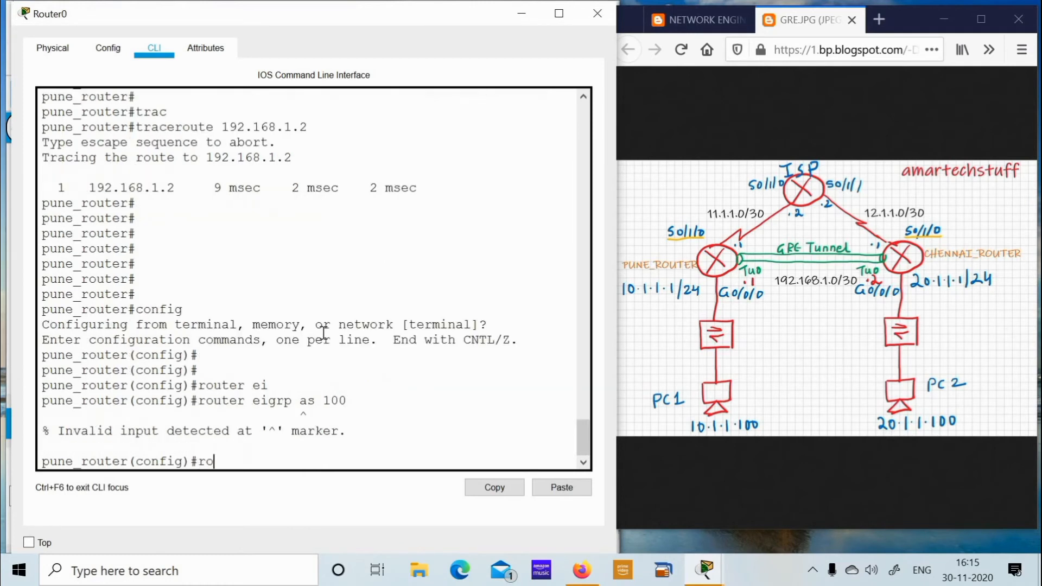
text( eig)
key(Tab)
text(100)
key(Return)
key(Return)
key(Return)
key(Return)
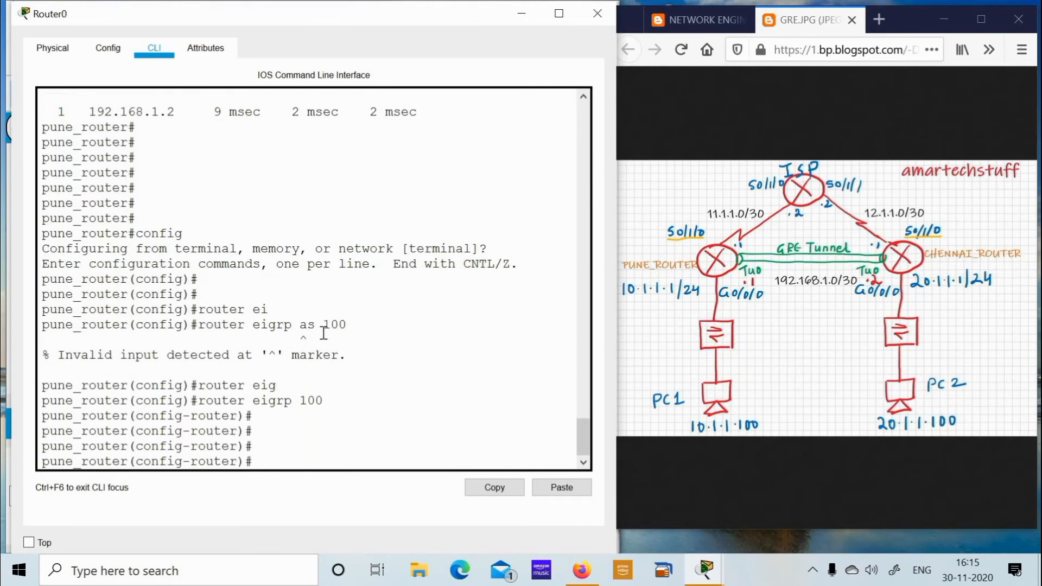
Disable automatic route summarization for EIGRP 100 on the Pune router with "no auto-summary".
text(netwo)
key(BackSpace)
key(BackSpace)
key(BackSpace)
key(BackSpace)
text(no au)
key(Tab)
key(Return)
key(Return)
key(Return)
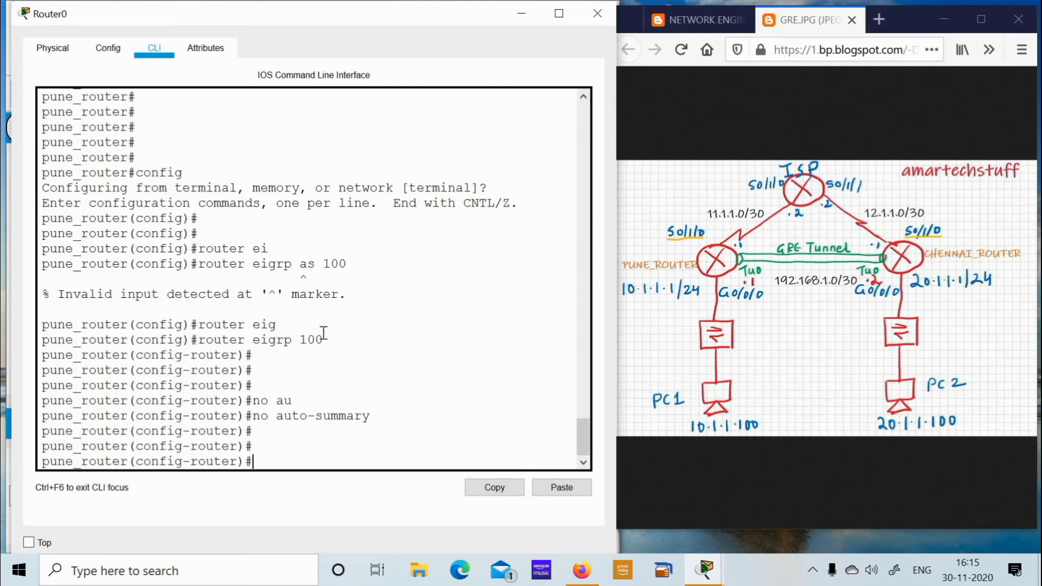
Advertise the tunnel network 192.168.1.0 with wildcard mask 0.0.0.3 in the Pune router's EIGRP process.
text(netw)
key(Tab)
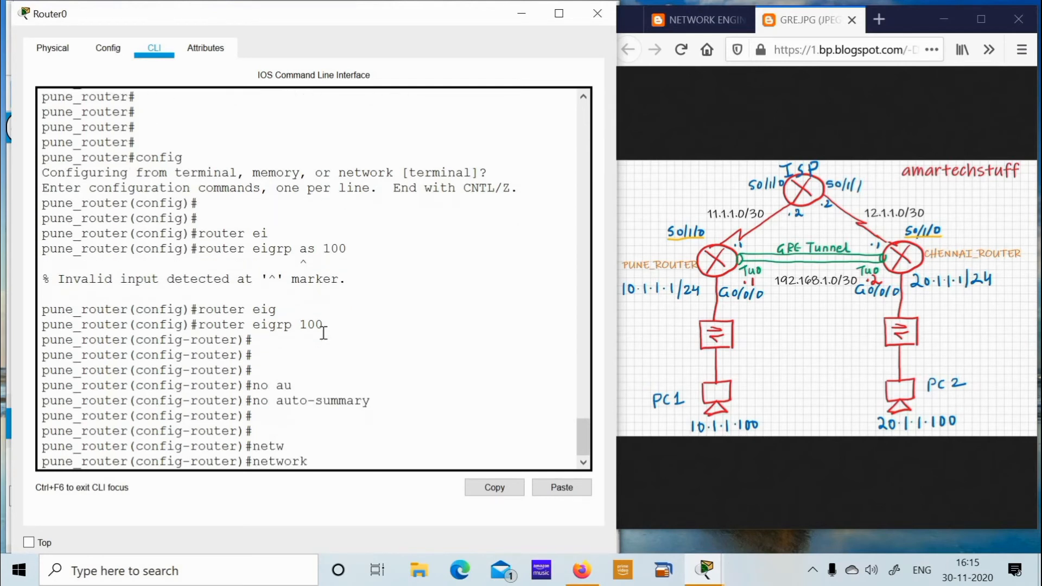
text(192.)
text(1)
key(BackSpace)
text(.168.1.0 ?)
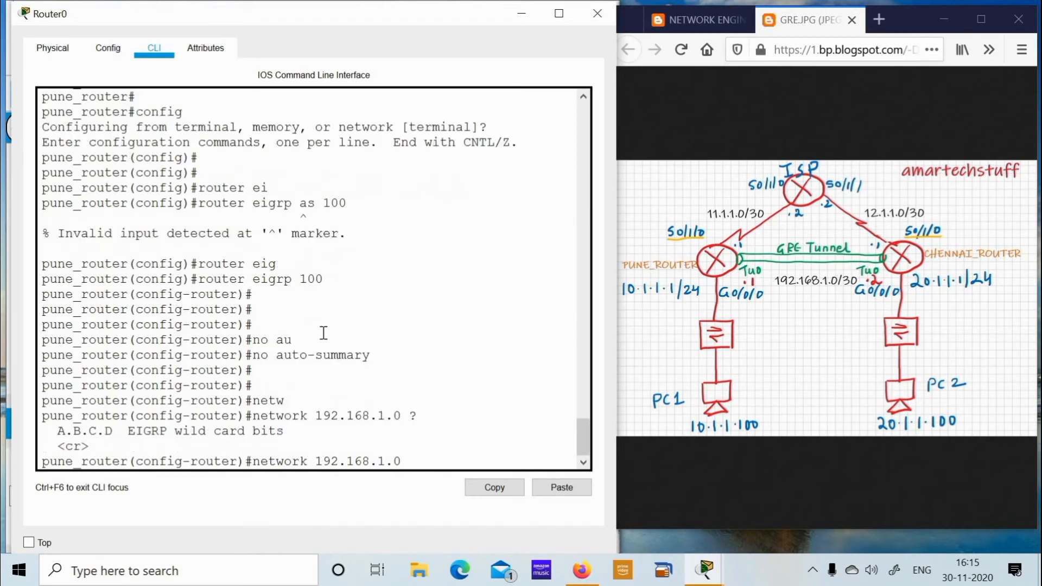
text( 0.0.0.3)
key(Return)
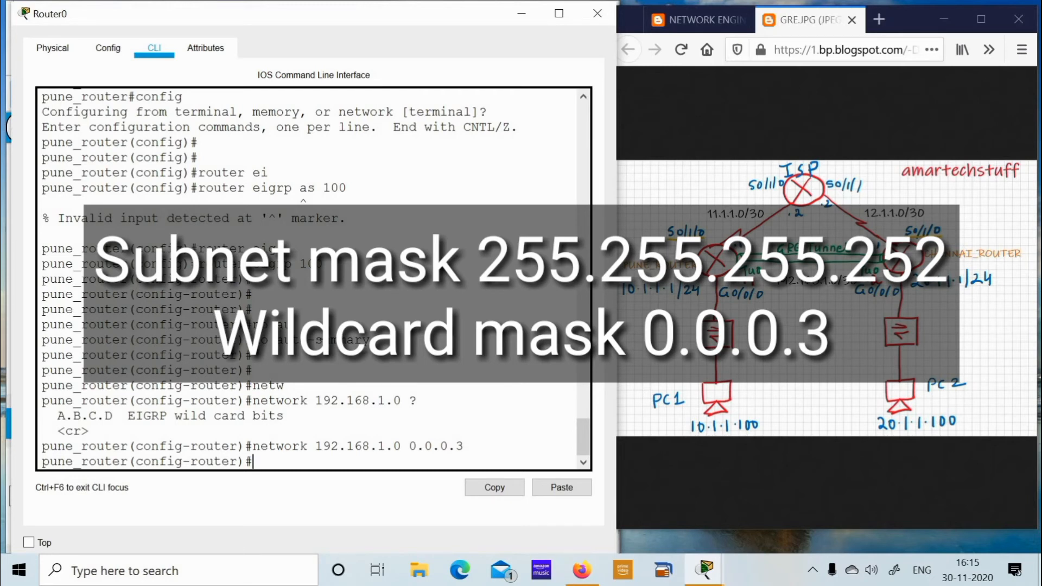
Advertise the LAN network 10.1.1.0 with wildcard mask 0.0.0.255 in the Pune router's EIGRP process.
text(netwo)
key(Tab)
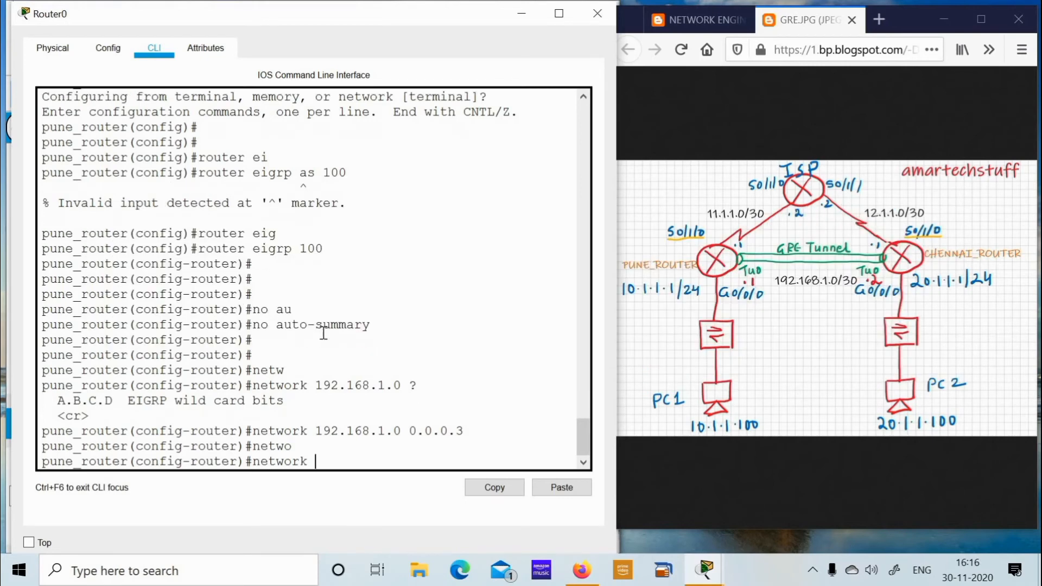
text(10.1.1.0 0.0.0.255)
key(Return)
key(Return)
key(Return)
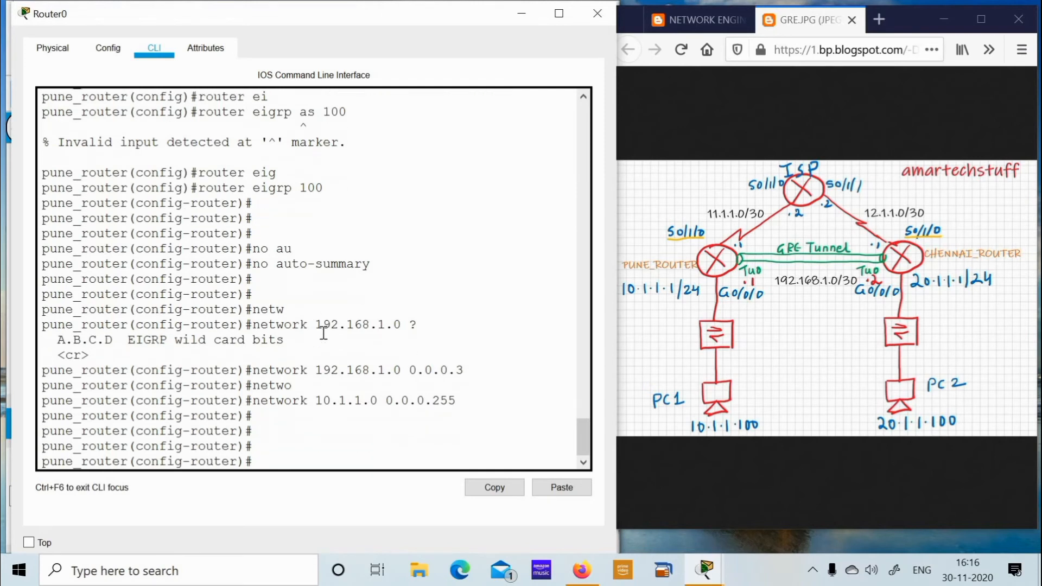
Exit configuration mode on the Pune router and save its running configuration with "wr".
key(ctrl+z)
key(Return)
key(Return)
key(Return)
text(wr)
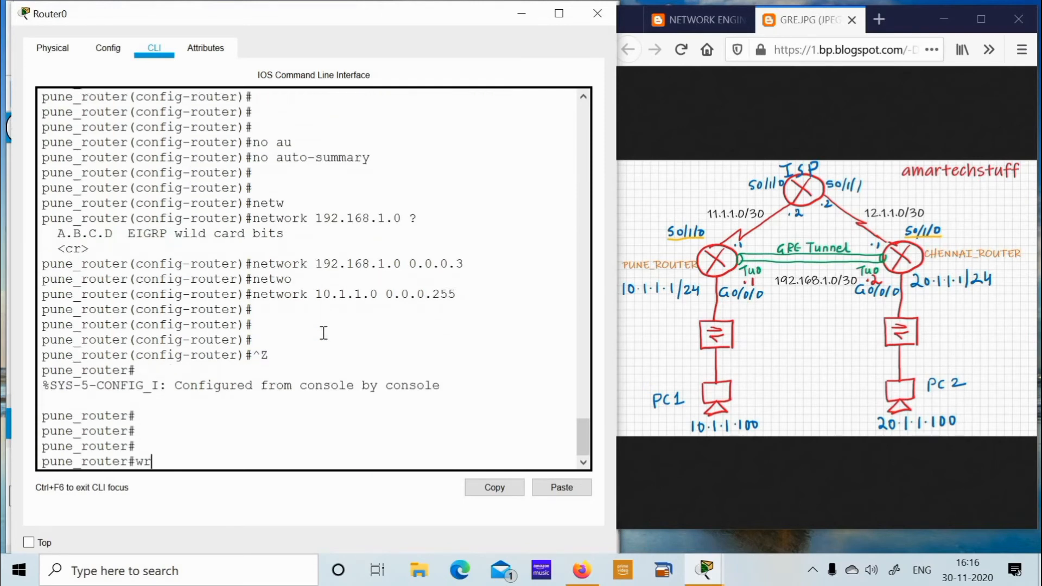
key(Return)
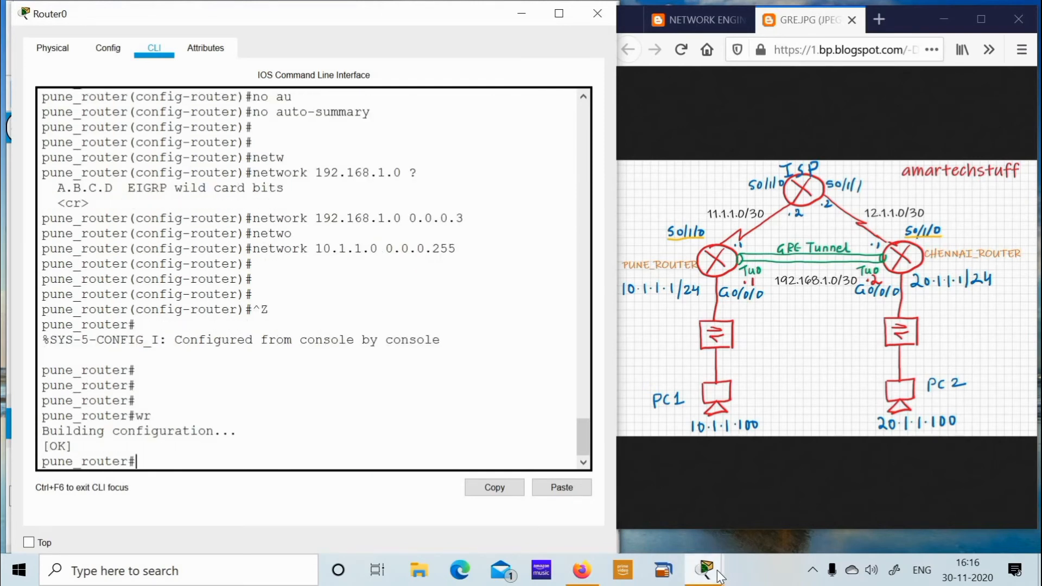
Switch to the Chennai router's CLI and start EIGRP for autonomous system 100 from configuration mode with "router eigrp 100".
mouse_move(718, 572)
click(727, 500)
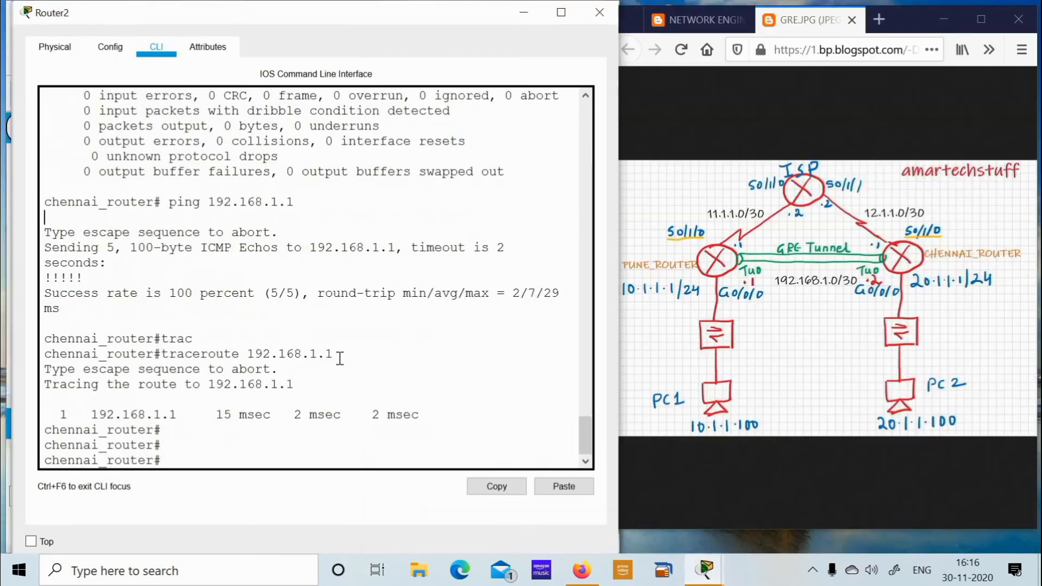
text(config)
key(Return)
key(Return)
key(Return)
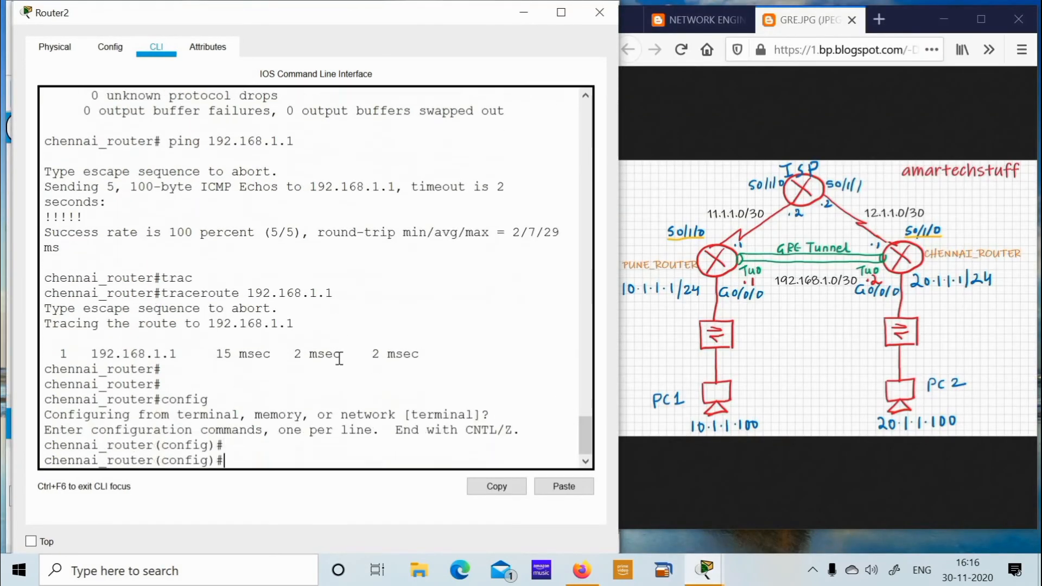
text(router)
text( e)
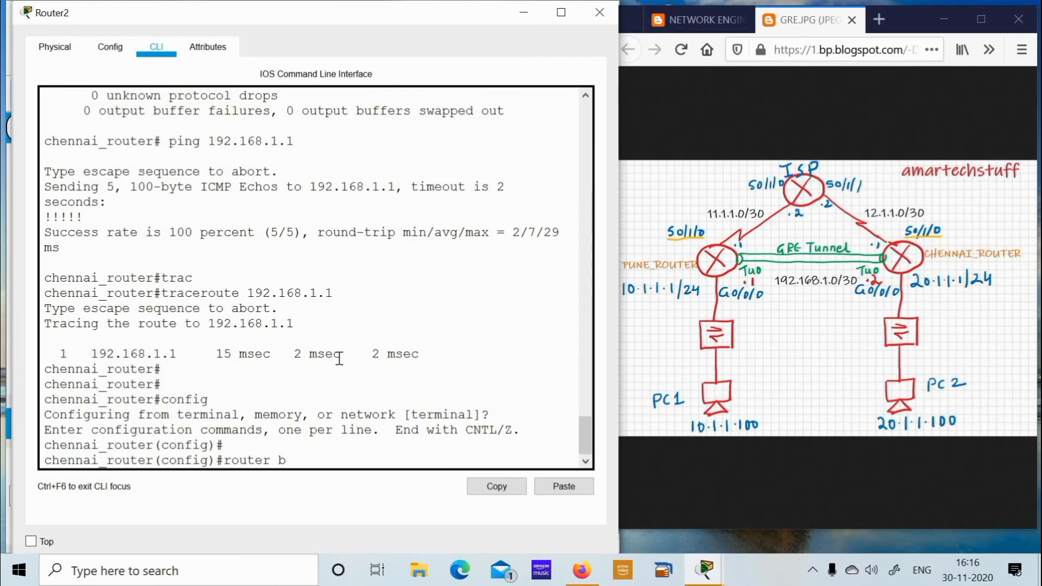
key(Tab)
text(100)
key(Return)
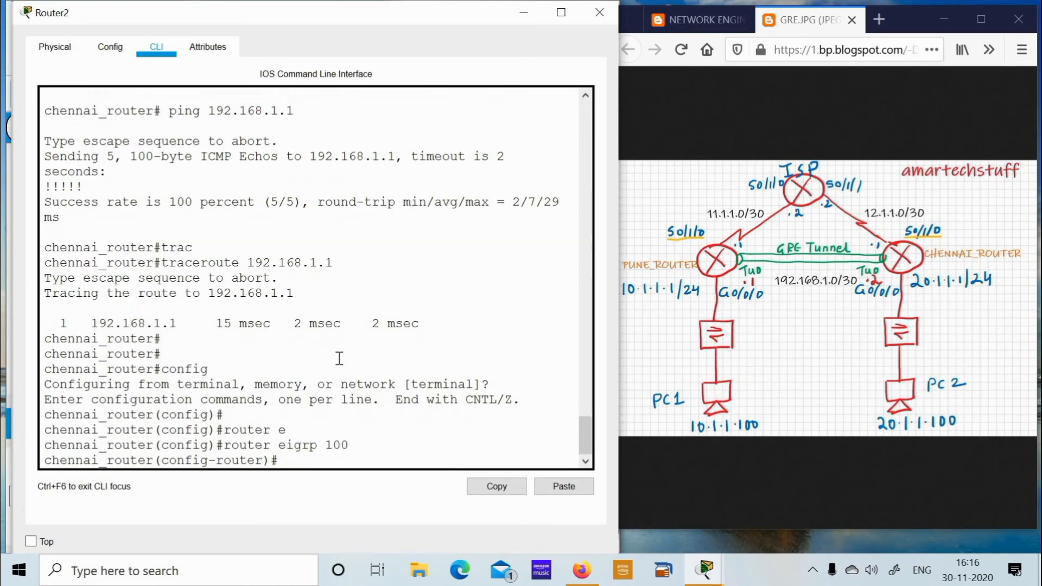
Advertise the tunnel network 192.168.1.0 with wildcard mask 0.0.0.3 in the Chennai router's EIGRP process.
text(netwo)
key(Tab)
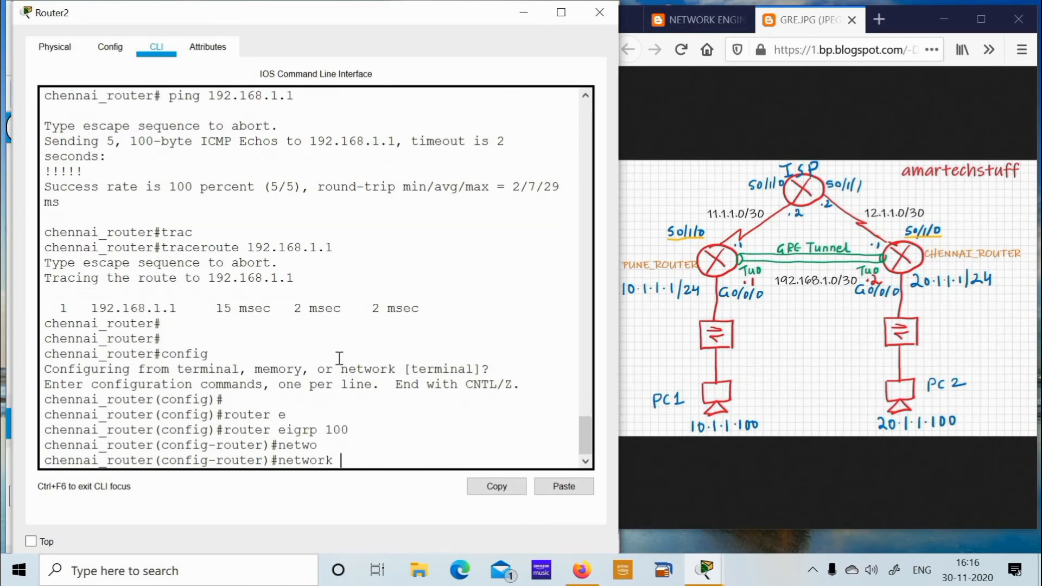
text(19)
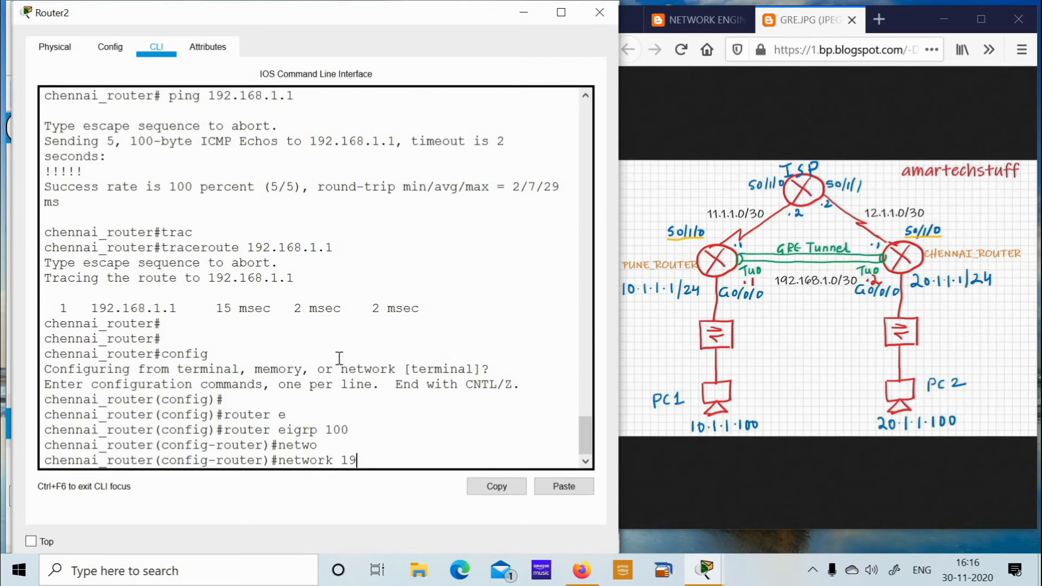
text(2.168.)
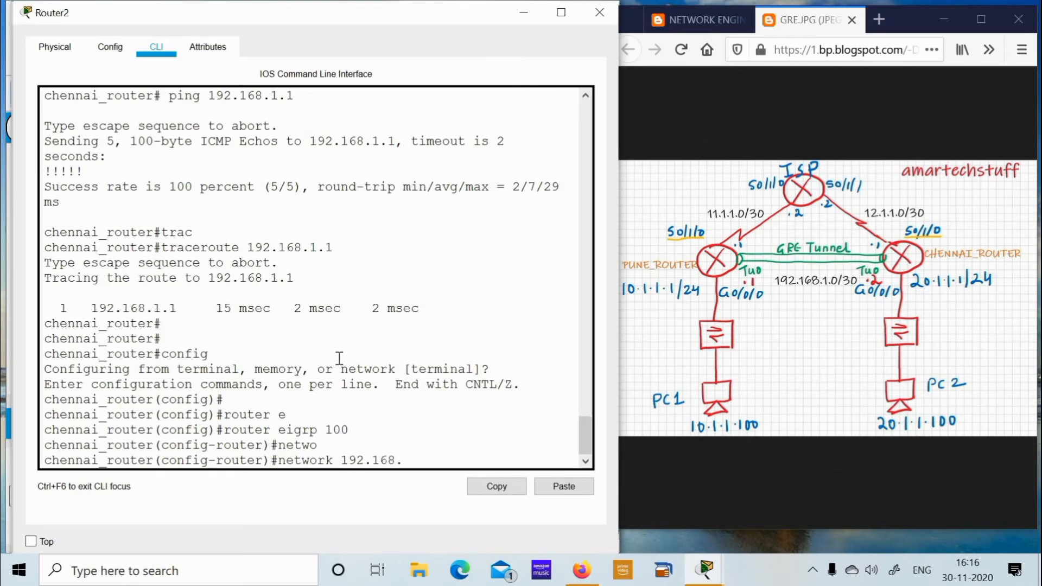
text(1.1)
key(BackSpace)
text(0 0.0.0.3)
key(Return)
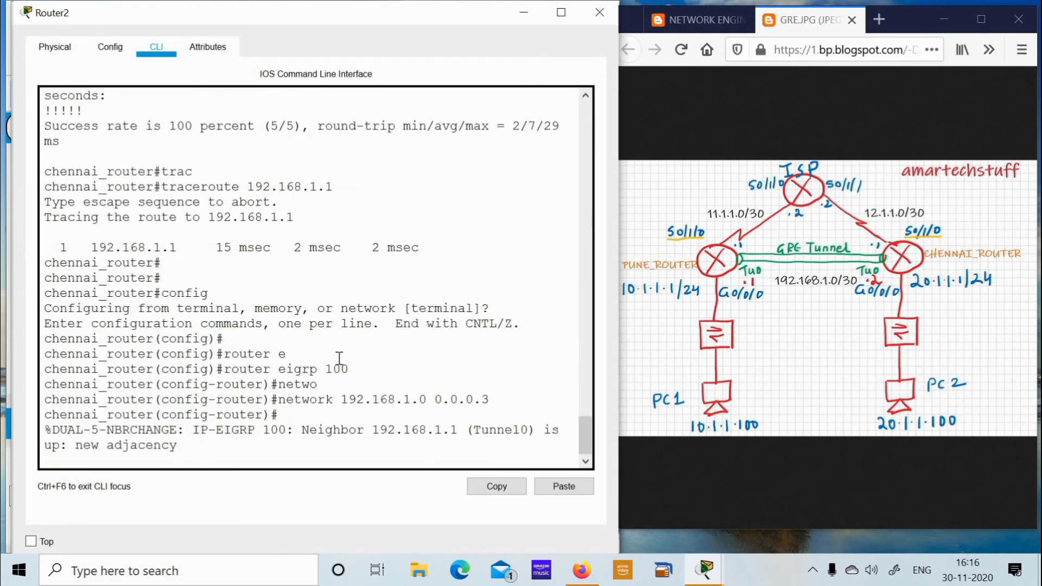
key(Return)
key(Return)
key(Return)
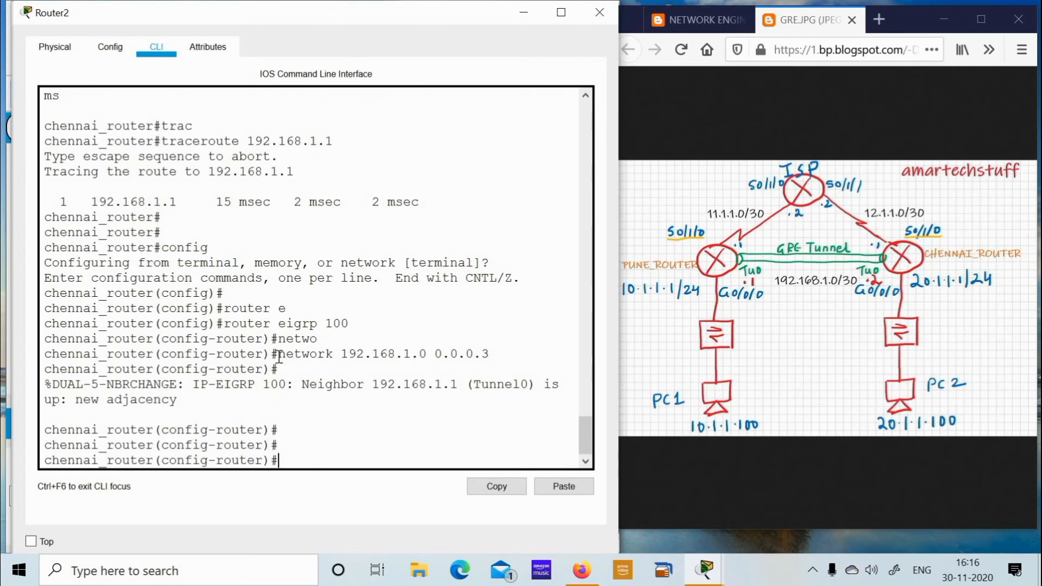
Examine the EIGRP neighbor message on the Chennai router and compare it with the GRE tunnel in the topology diagram.
drag(277, 354, 507, 393)
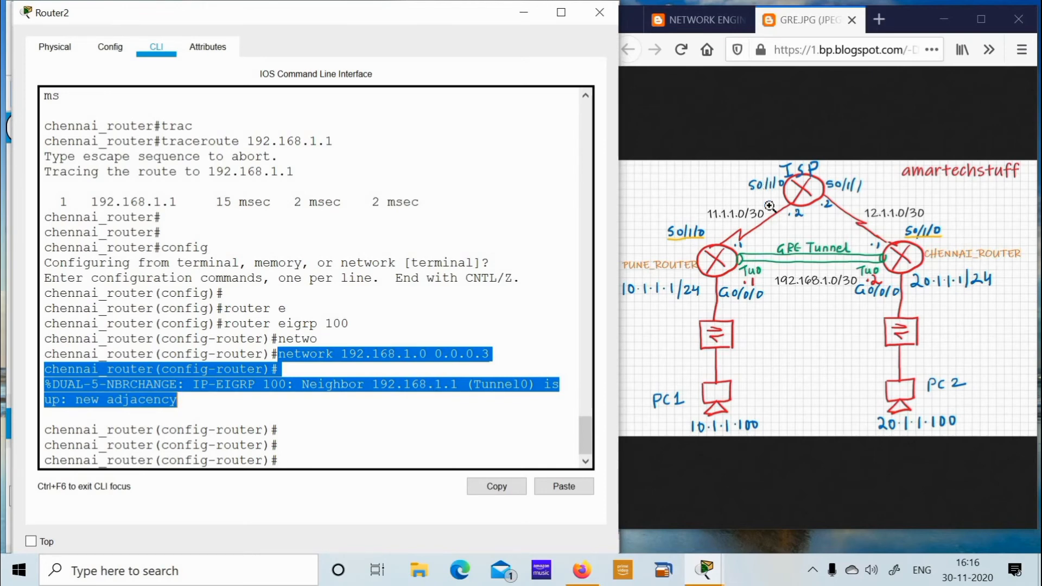
click(799, 262)
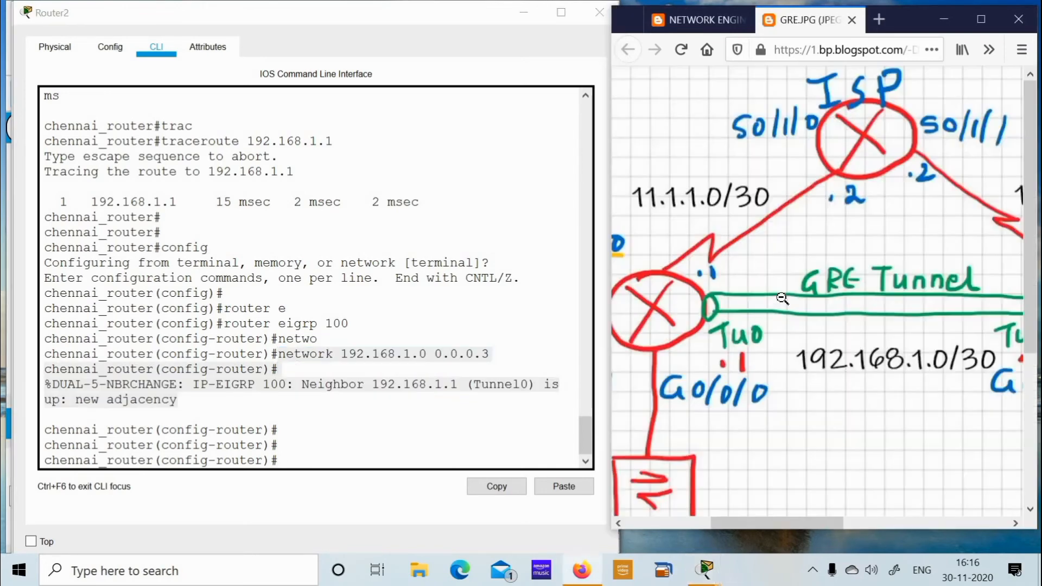
click(834, 296)
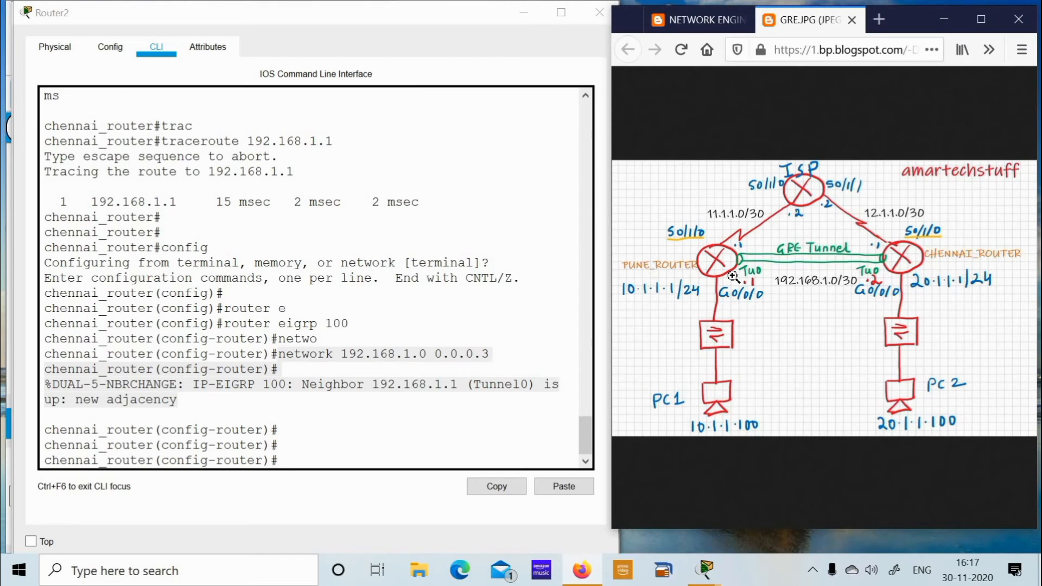
Advertise the LAN network 20.1.1.0 with wildcard mask 0.0.0.255 in the Chennai router's EIGRP process.
click(486, 366)
key(Return)
key(Return)
key(Return)
text(network)
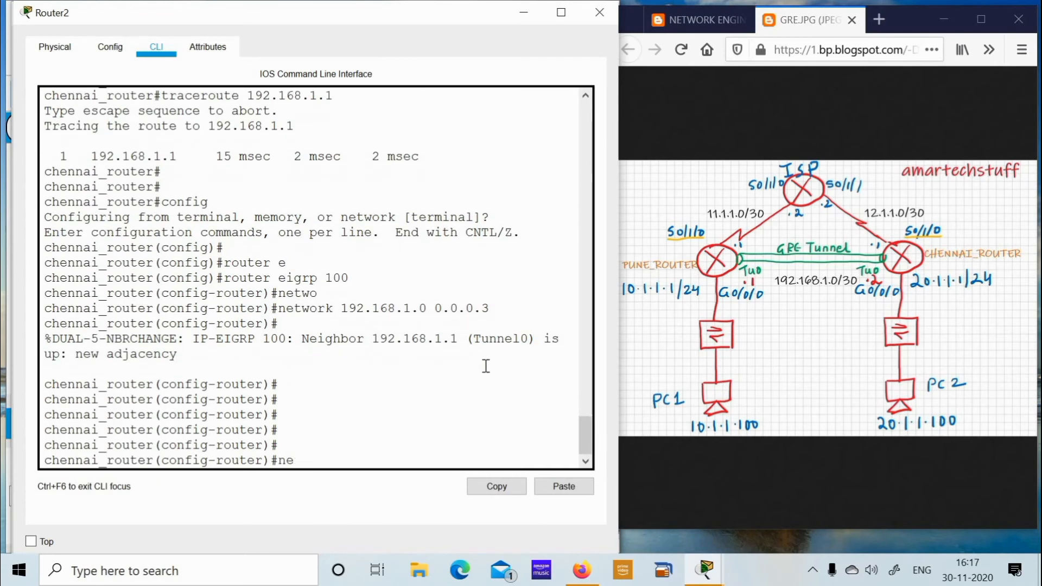
key(Tab)
text(20.0)
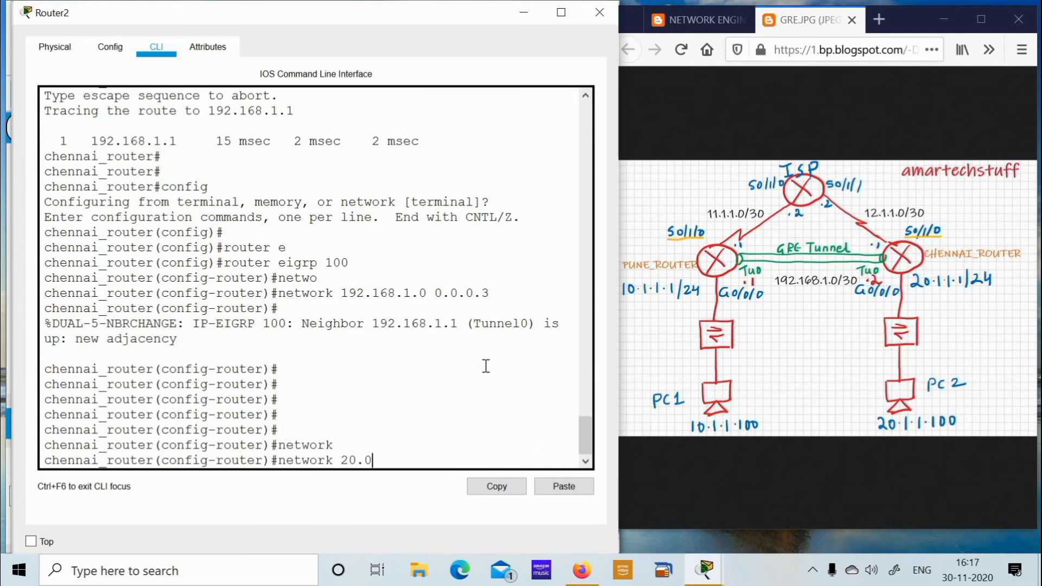
key(BackSpace)
text(1.1.0 0.0.0.255)
key(Return)
Disable automatic route summarization on the Chennai router with "no auto-summary" and return to privileged EXEC mode.
text(no au)
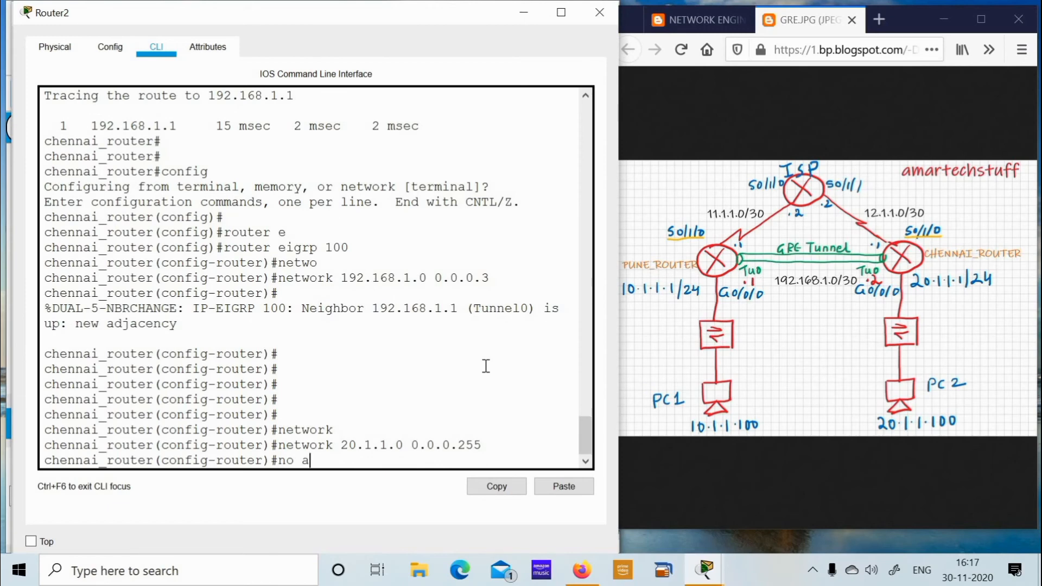
key(Tab)
key(Return)
key(Return)
key(Return)
key(ctrl+z)
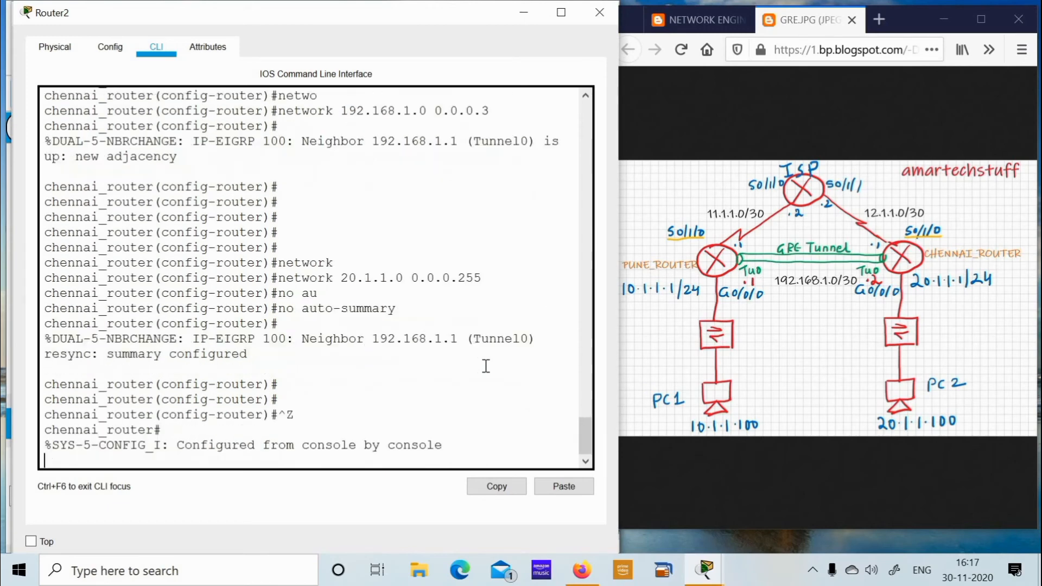
key(Return)
key(Return)
key(Return)
key(Return)
key(Return)
key(Return)
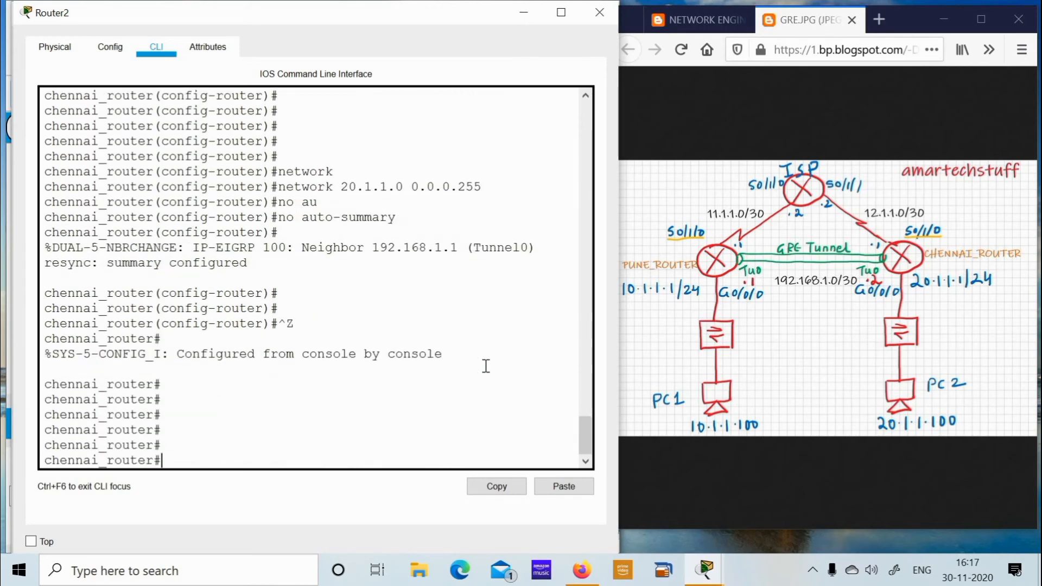
List the Chennai router's EIGRP neighbors with "sh ip ei neighbors" and examine the neighbor's address and uptime.
text(sh ip ei ne)
key(Tab)
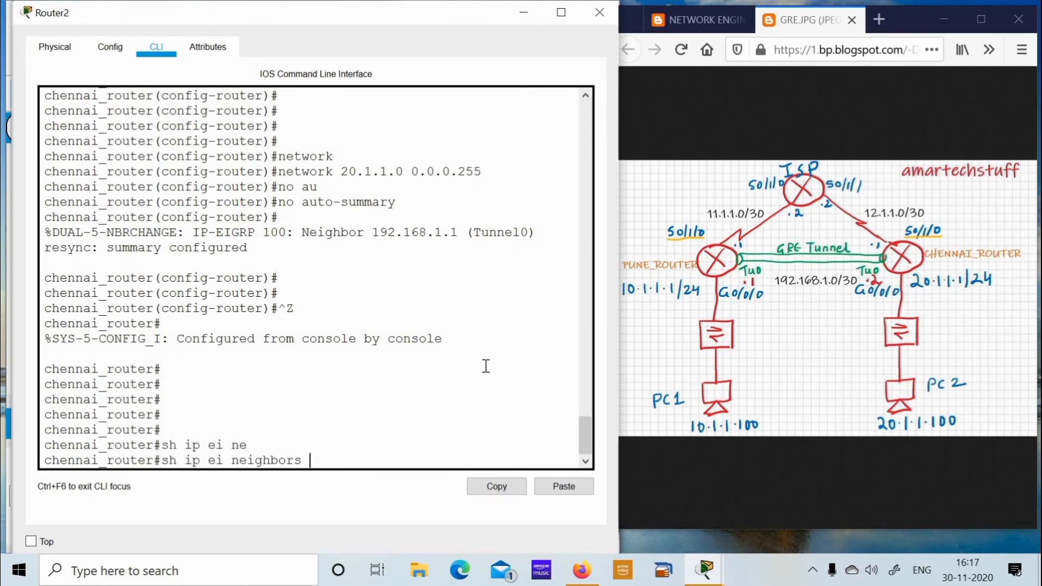
key(Return)
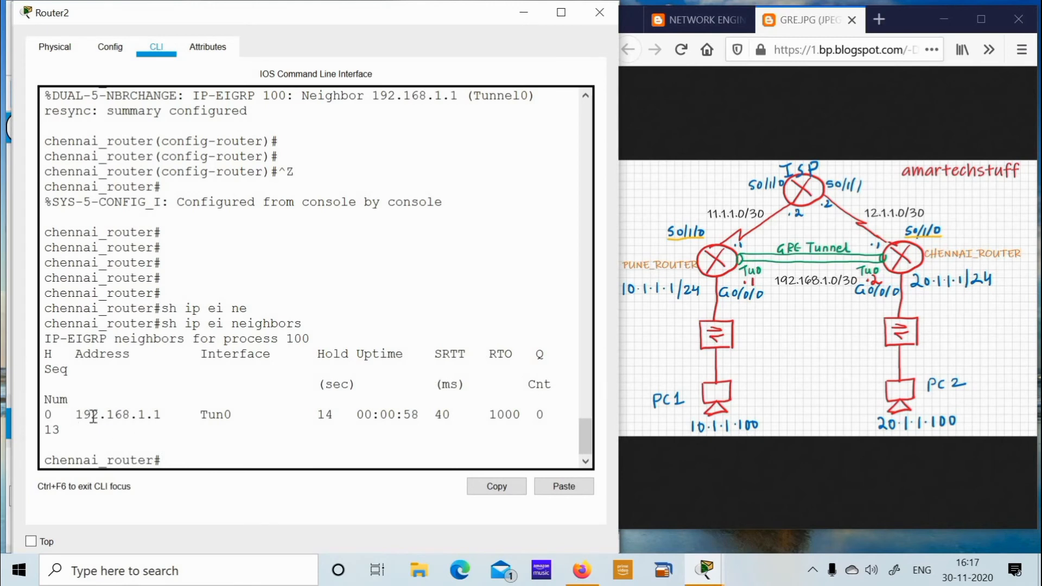
drag(76, 415, 162, 415)
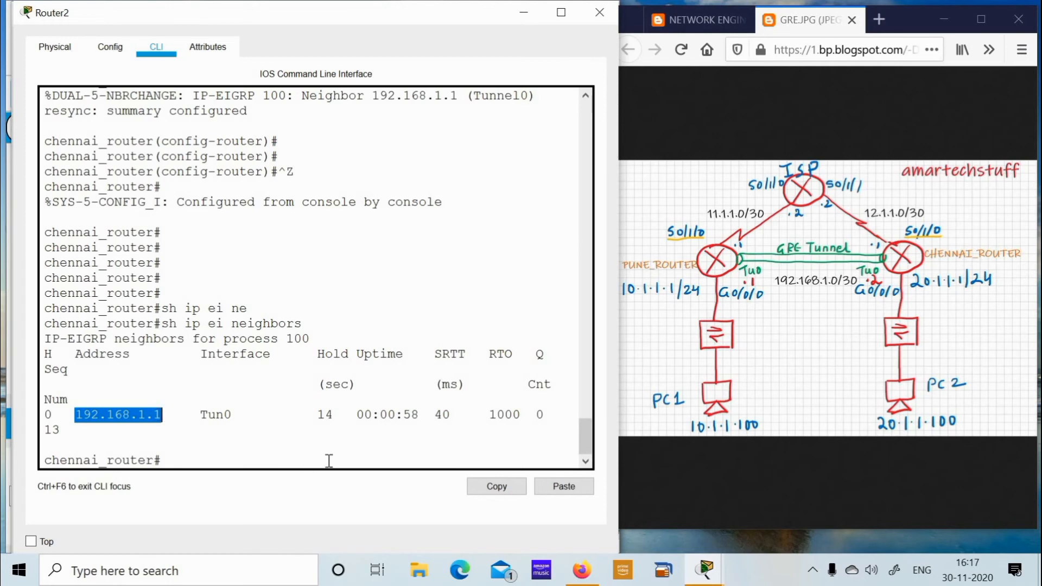
drag(411, 416, 413, 419)
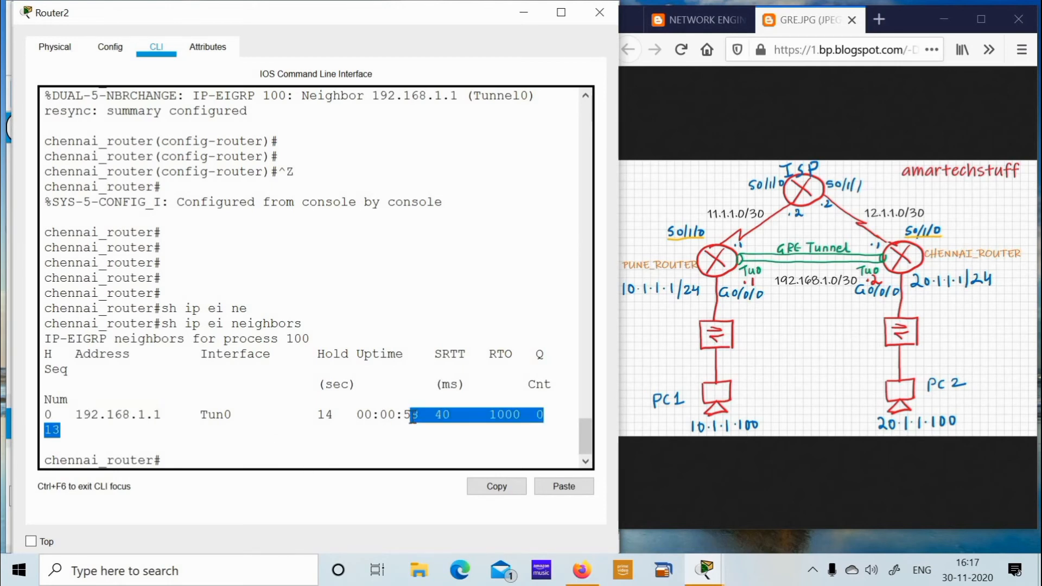
Repeat the EIGRP neighbor listing on the Chennai router to check whether the neighbor's uptime is increasing.
click(394, 395)
key(Up)
key(Return)
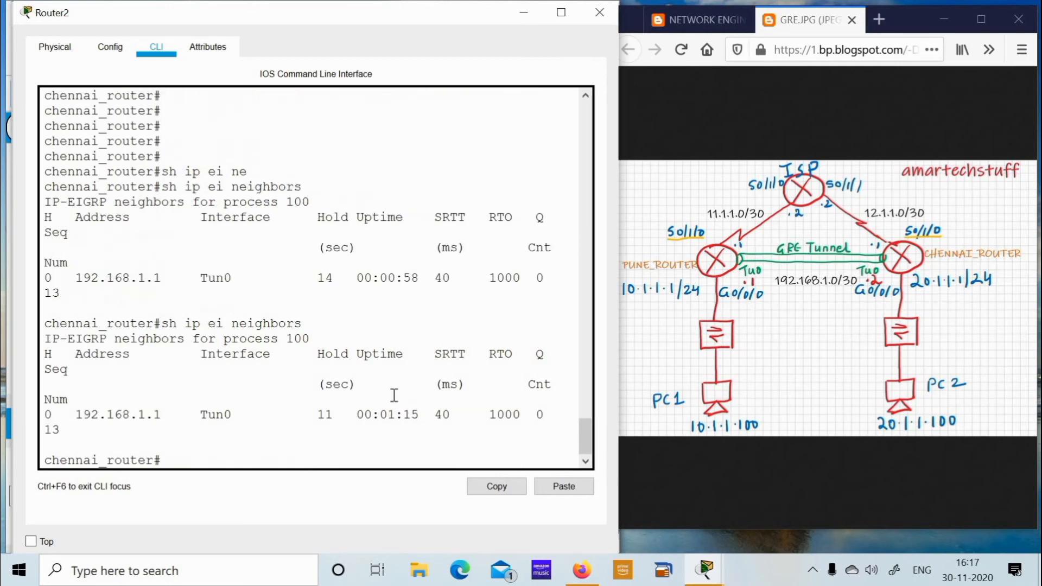
drag(388, 400, 444, 416)
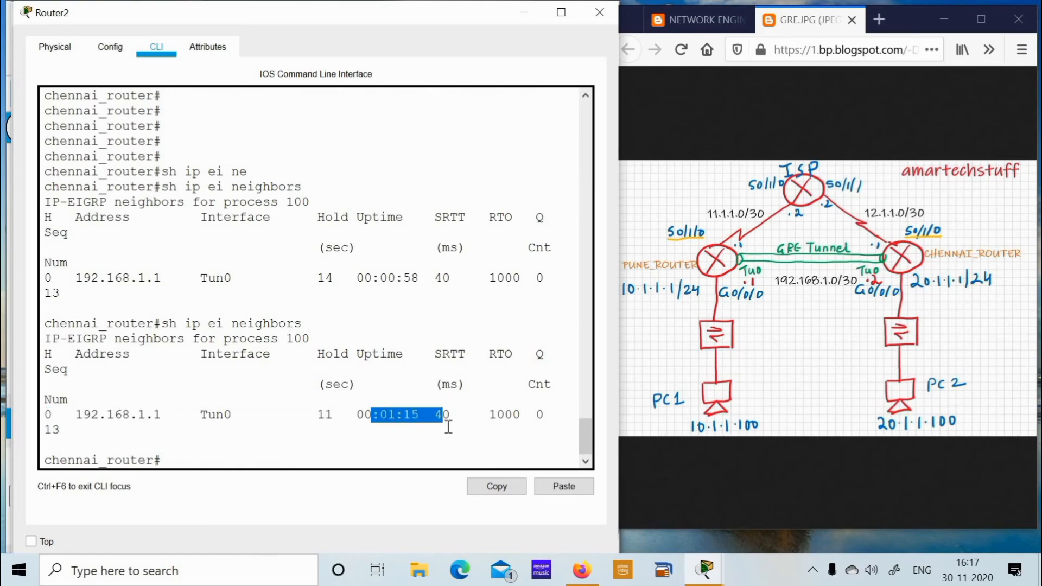
Switch to the Pune router's CLI, list its EIGRP neighbors with "sh ip ei neighbors", and check the neighbor's interface.
click(696, 568)
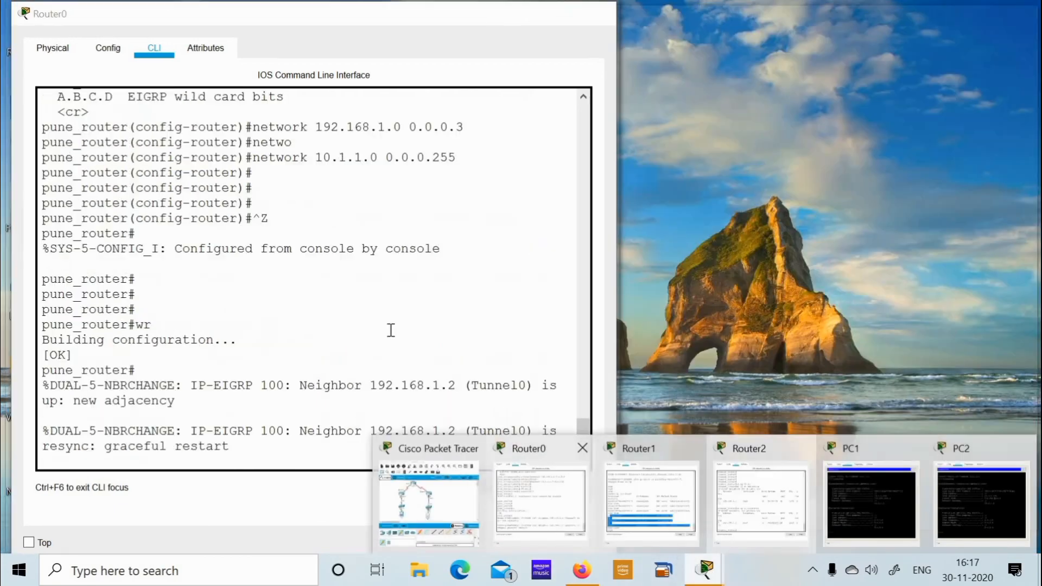
click(558, 520)
key(Return)
key(Return)
key(Return)
key(Return)
key(Return)
key(Return)
key(Return)
key(Return)
key(Return)
key(Return)
key(Return)
key(Return)
key(Return)
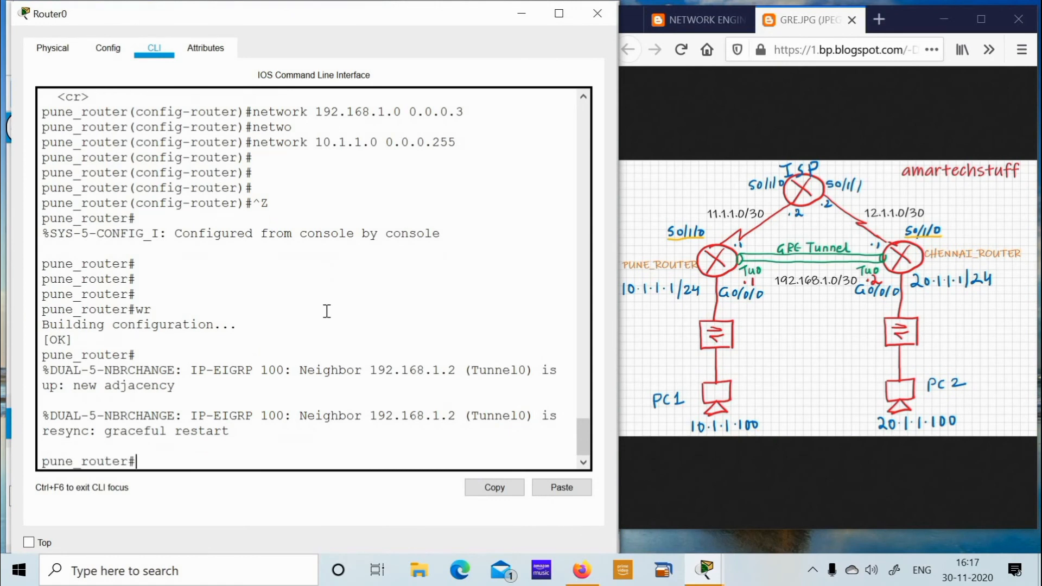
text(sh ip ei ne)
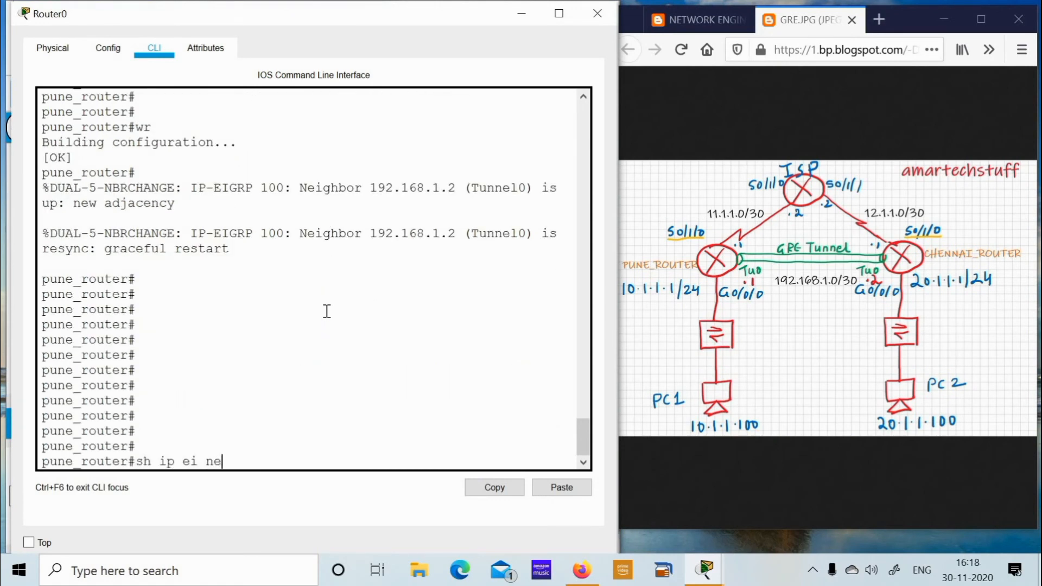
key(Tab)
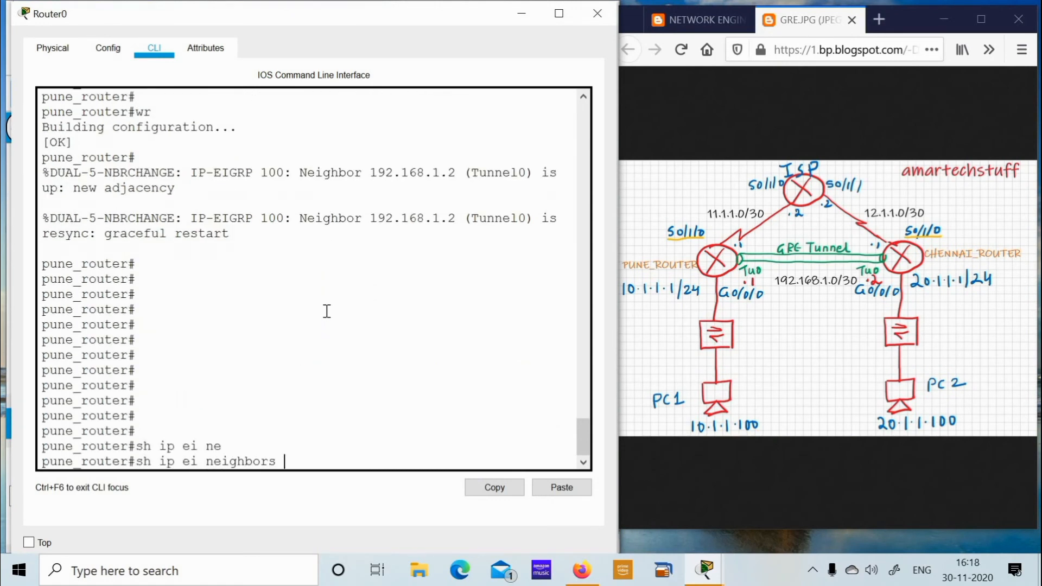
key(Return)
key(Return)
key(Return)
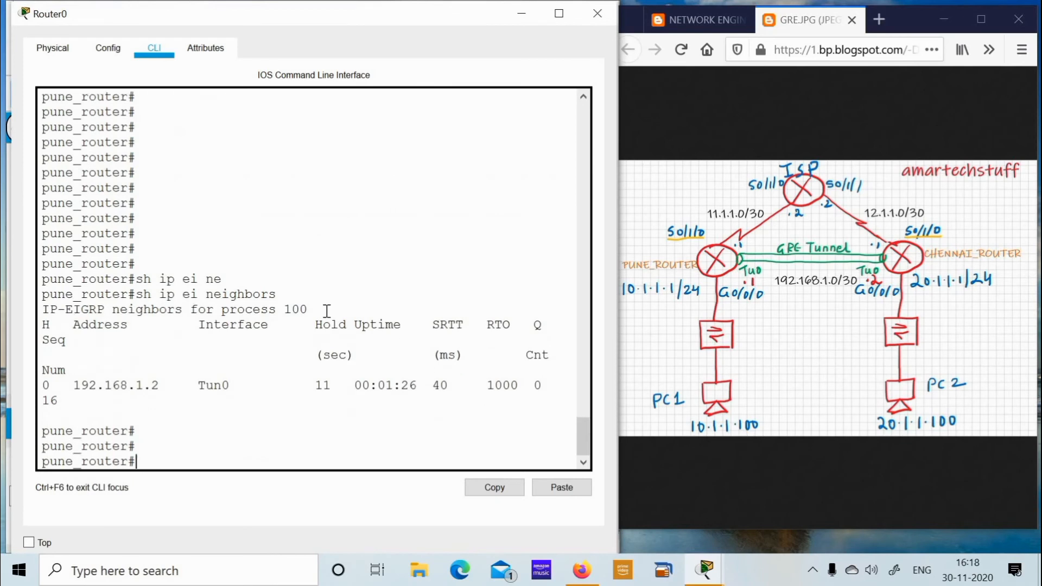
double_click(217, 386)
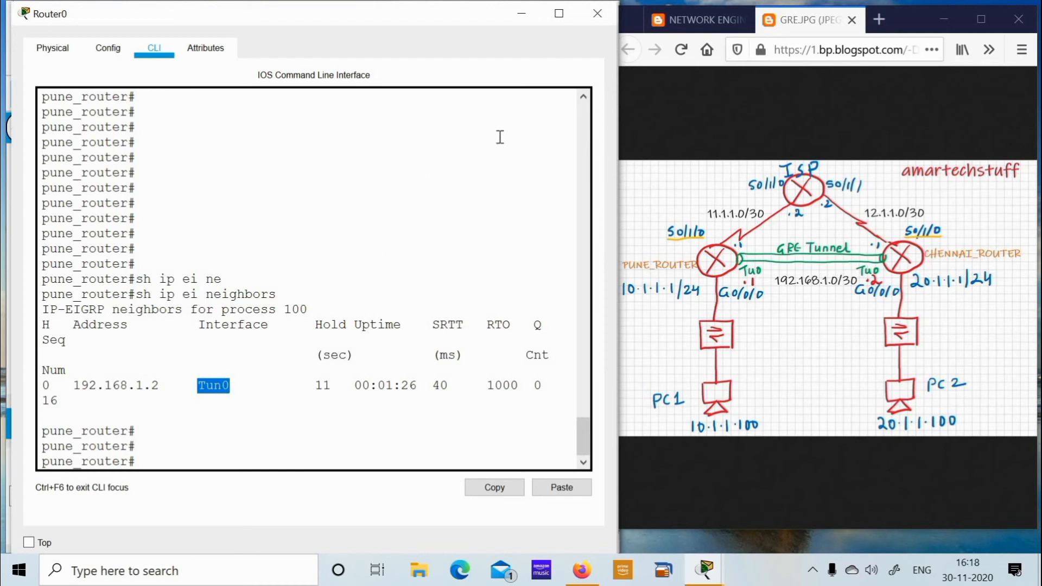
Display the Pune router's routing table with "sh ip route" to examine the EIGRP-learned routes.
click(337, 215)
text(sh)
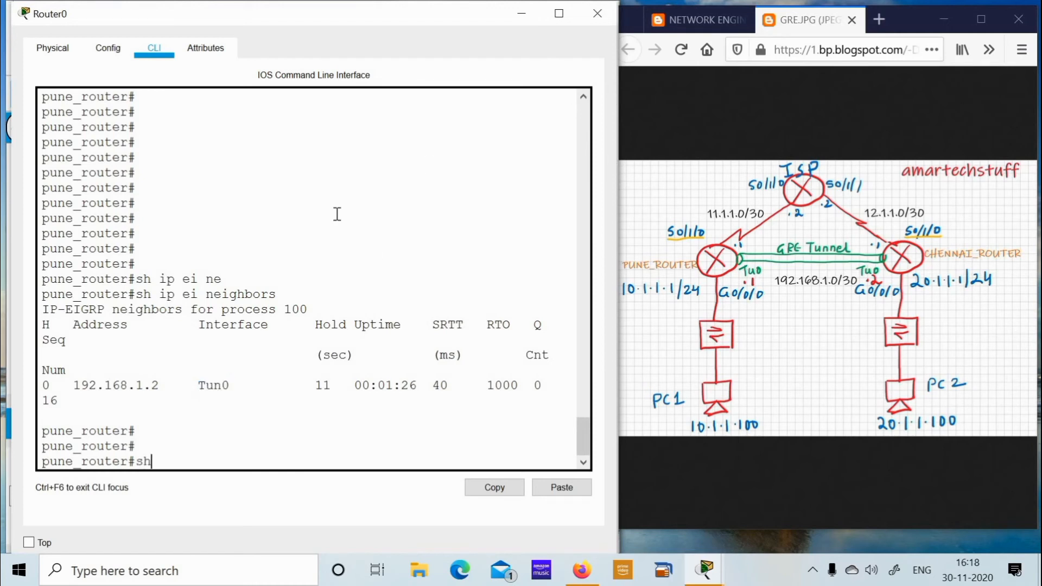
text( ip route)
key(Return)
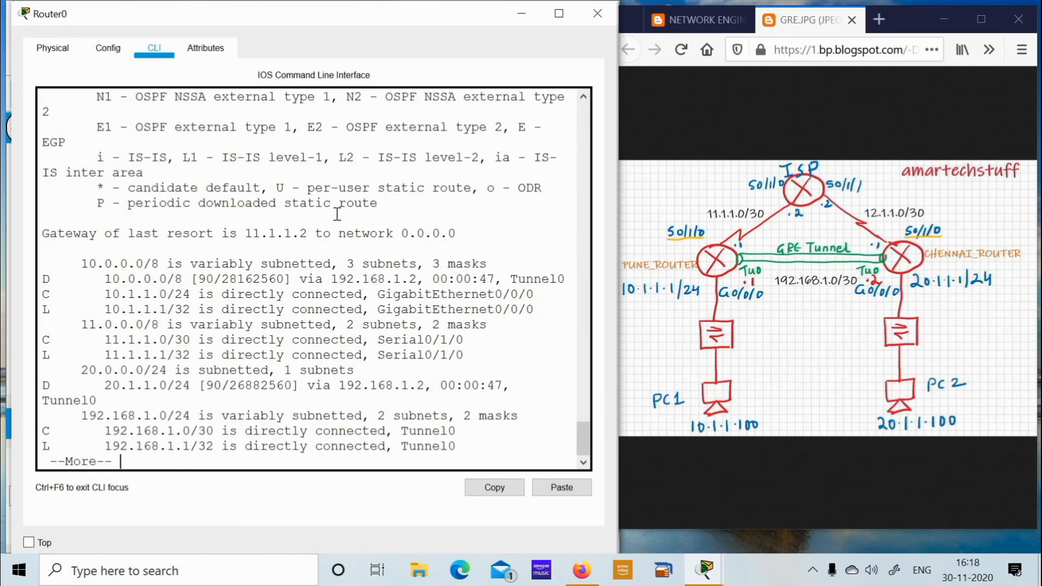
Show the rest of the Pune router's routing table and examine the EIGRP route to the 20.1.1.0/24 LAN.
key(space)
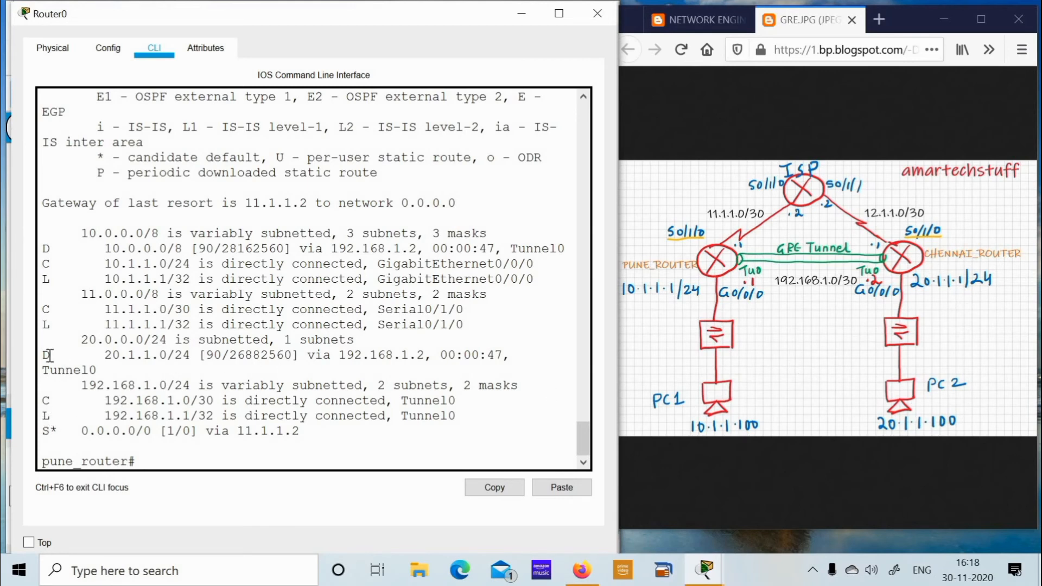
drag(51, 355, 508, 358)
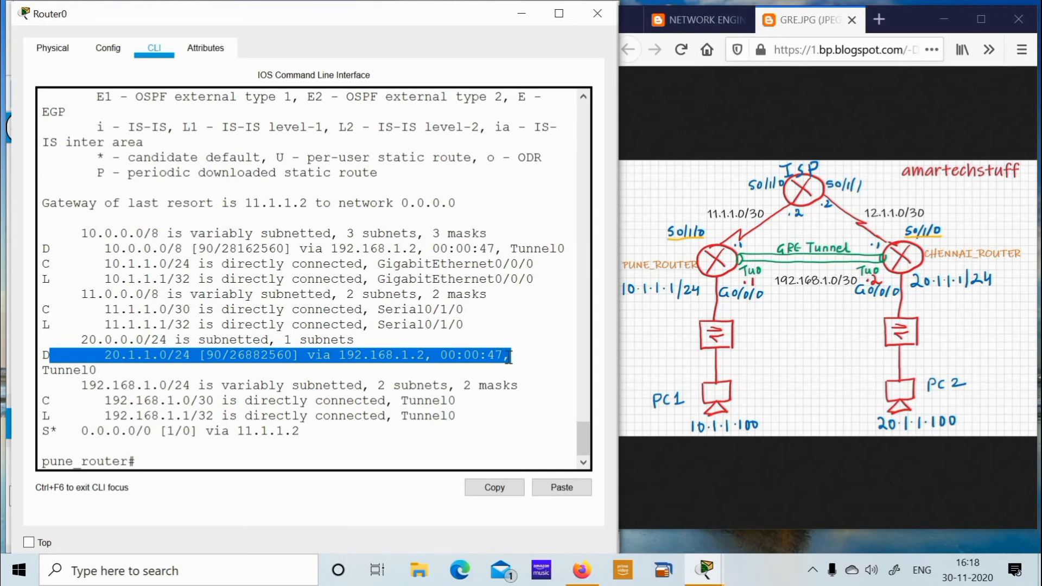
drag(50, 355, 44, 355)
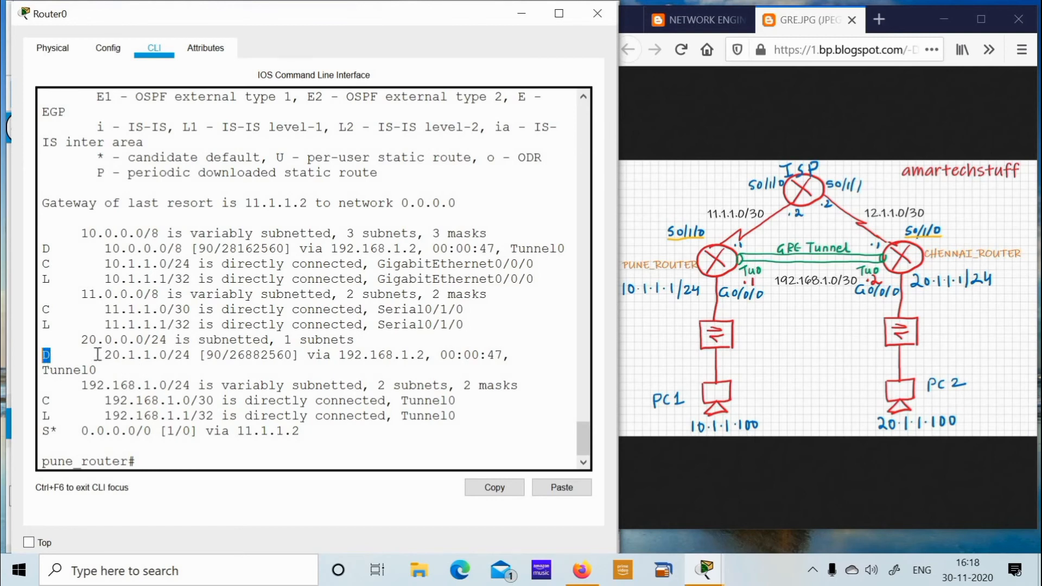
drag(97, 355, 513, 356)
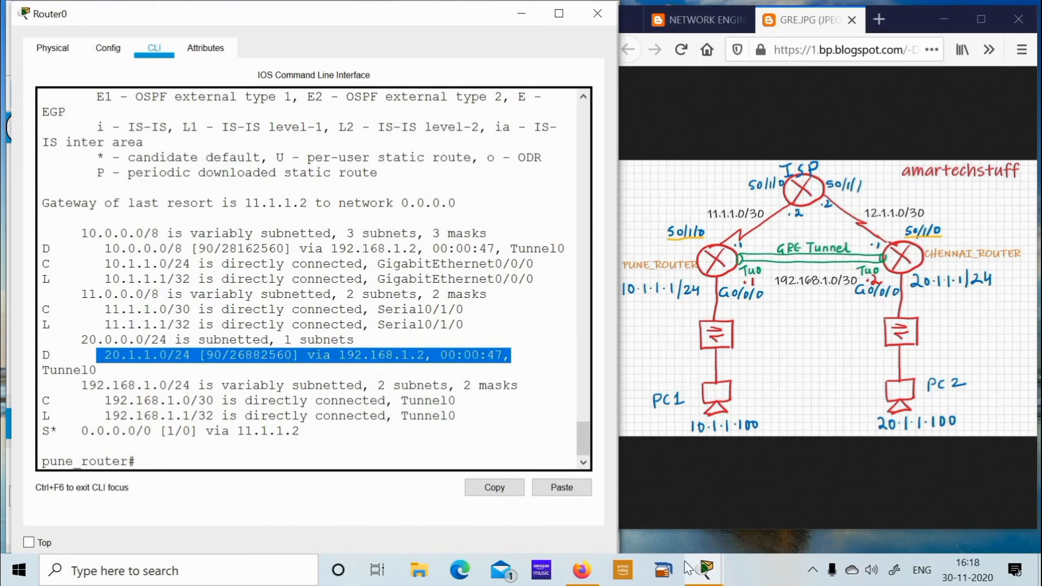
Switch to the Chennai router's CLI, display its routing table with "sh ip route", and examine the EIGRP route to 10.1.1.0/24.
mouse_move(704, 569)
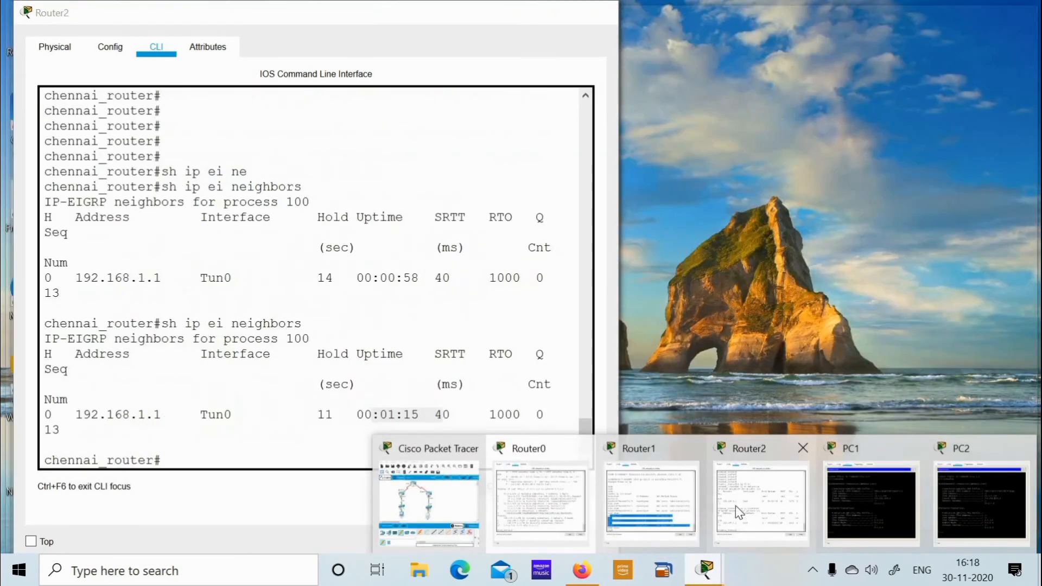
click(748, 502)
click(292, 413)
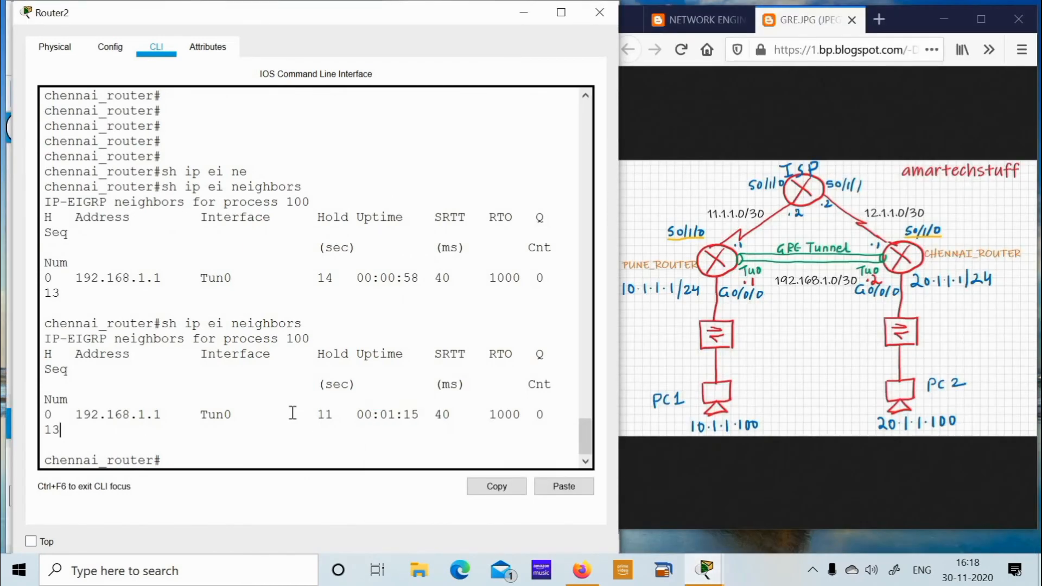
text(sh ip route)
key(Return)
key(space)
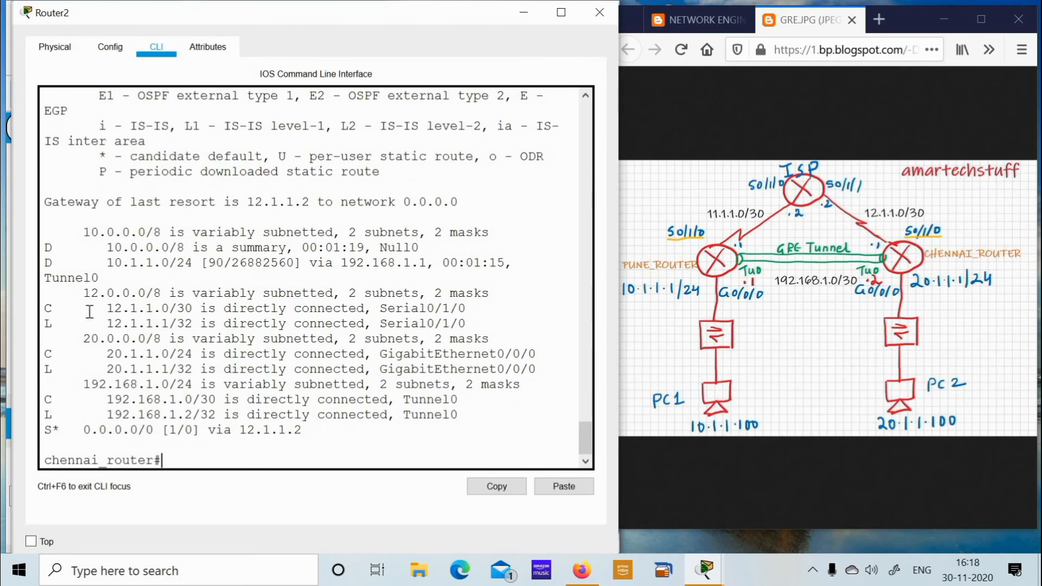
drag(47, 251, 511, 265)
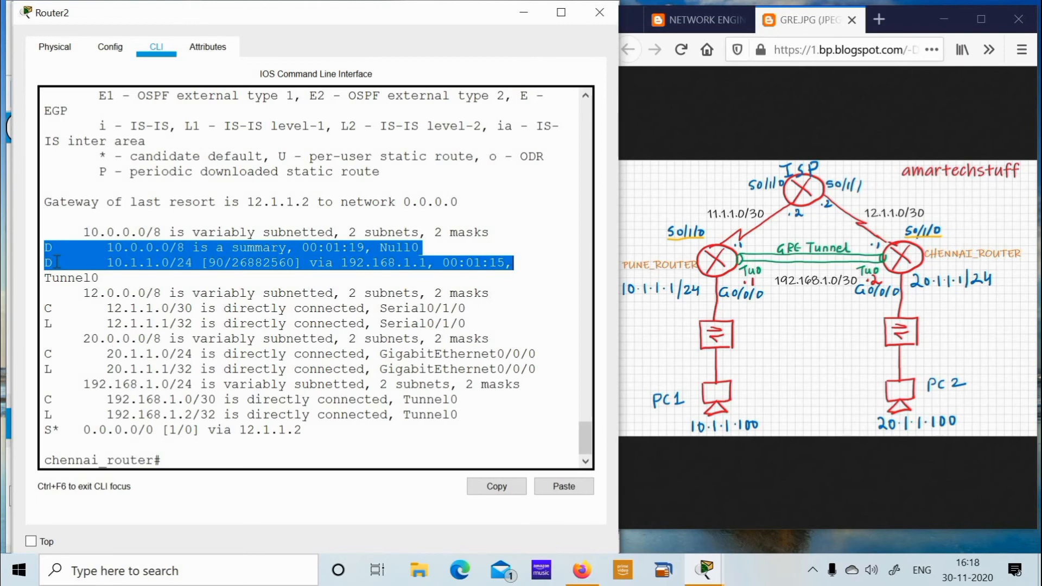
drag(58, 263, 47, 263)
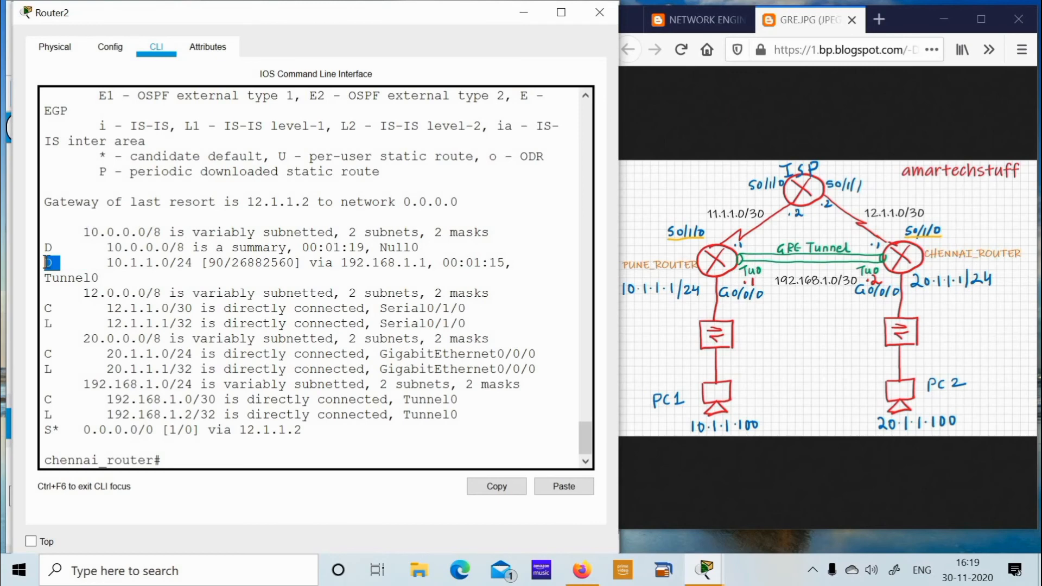
Switch to Firefox, read Part 3 Step 4 of the blog's GRE lab instructions, and return to the topology diagram.
click(937, 20)
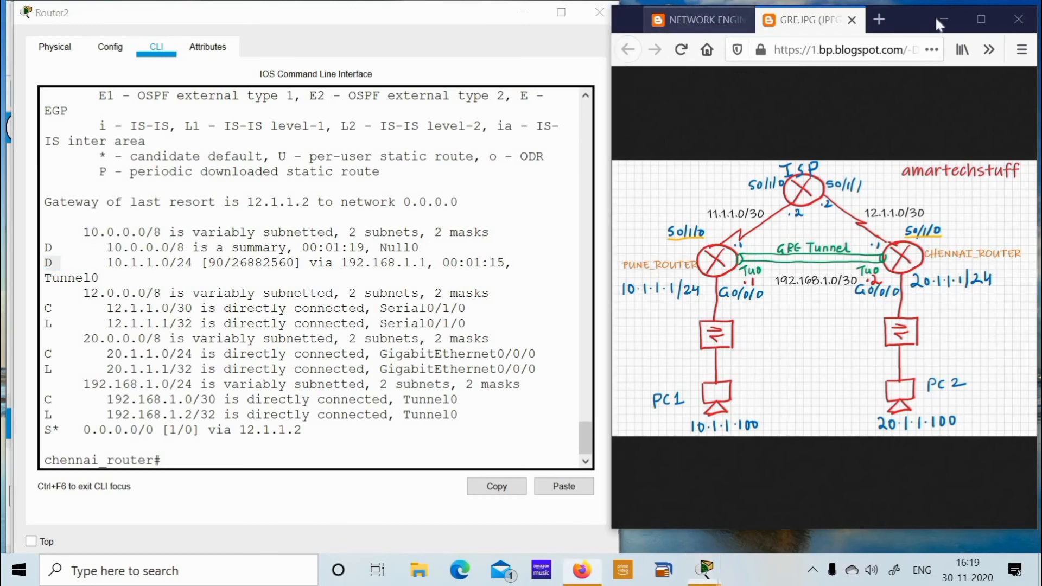
click(981, 20)
scroll(319, 375, down, 1)
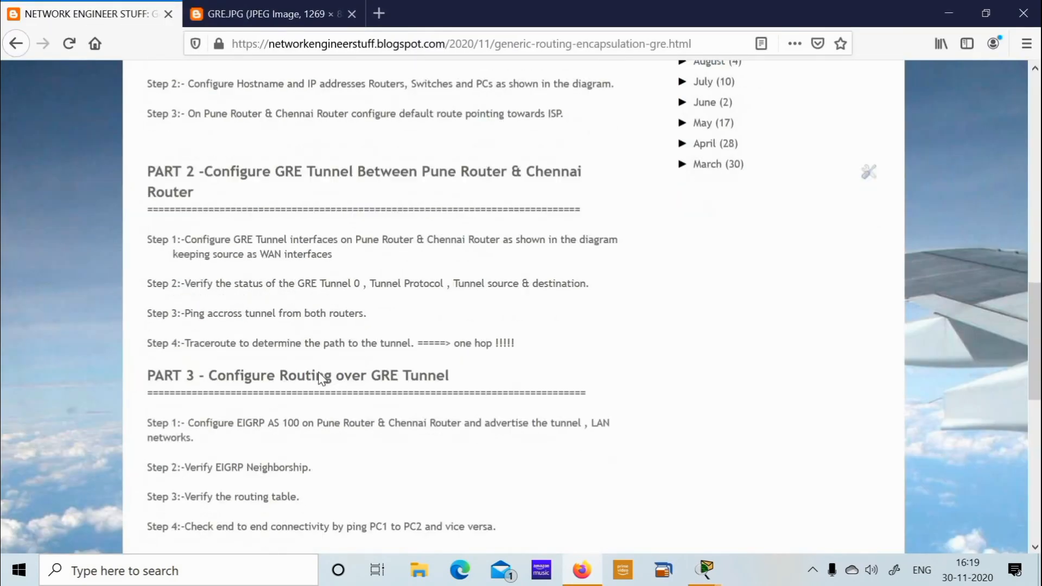
scroll(321, 376, down, 1)
drag(181, 483, 498, 482)
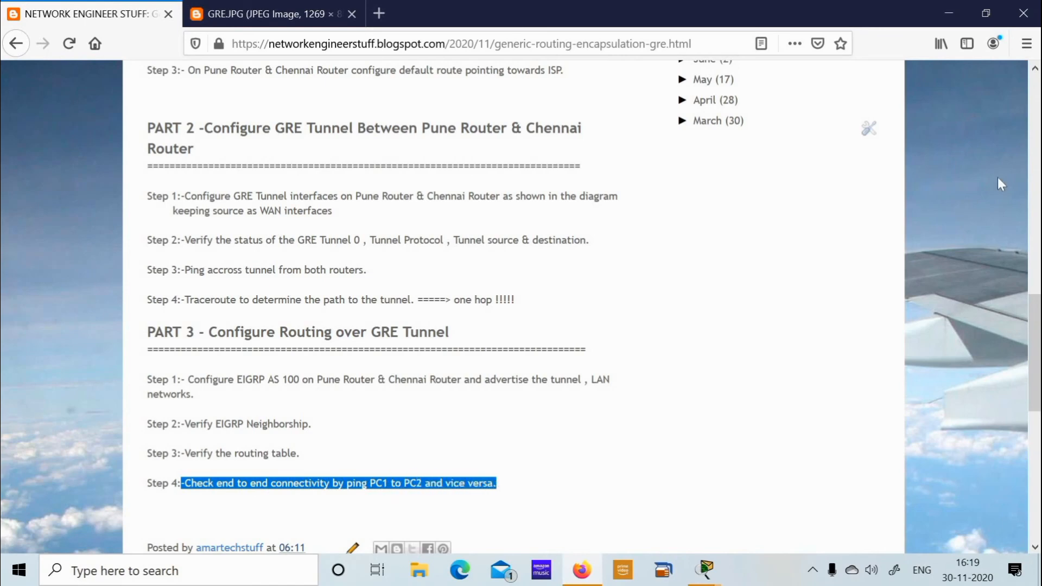
click(982, 13)
click(803, 19)
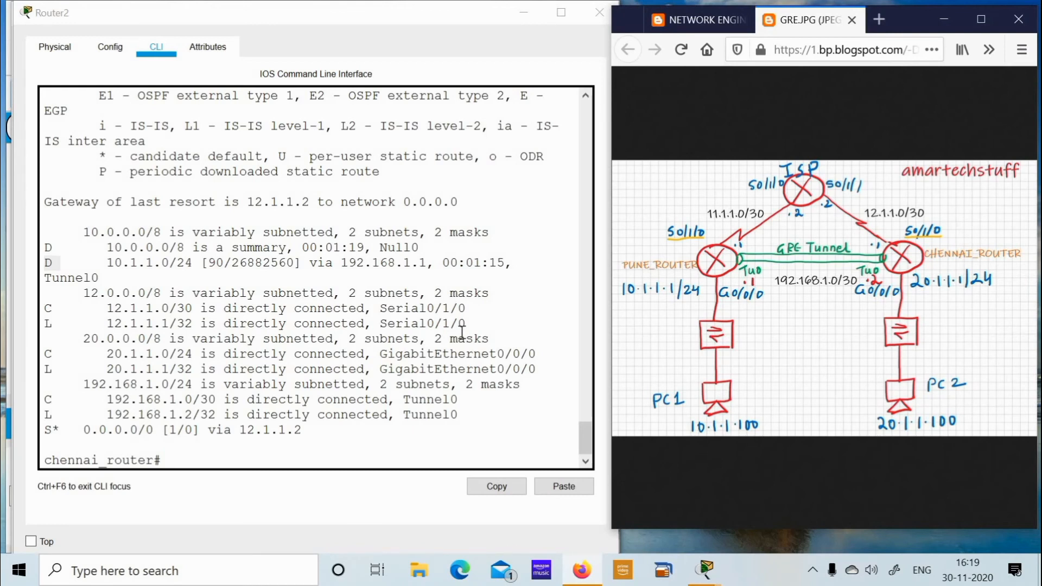
Switch to PC1's command prompt in Packet Tracer and ping PC2 at 20.1.1.100.
click(708, 566)
click(887, 512)
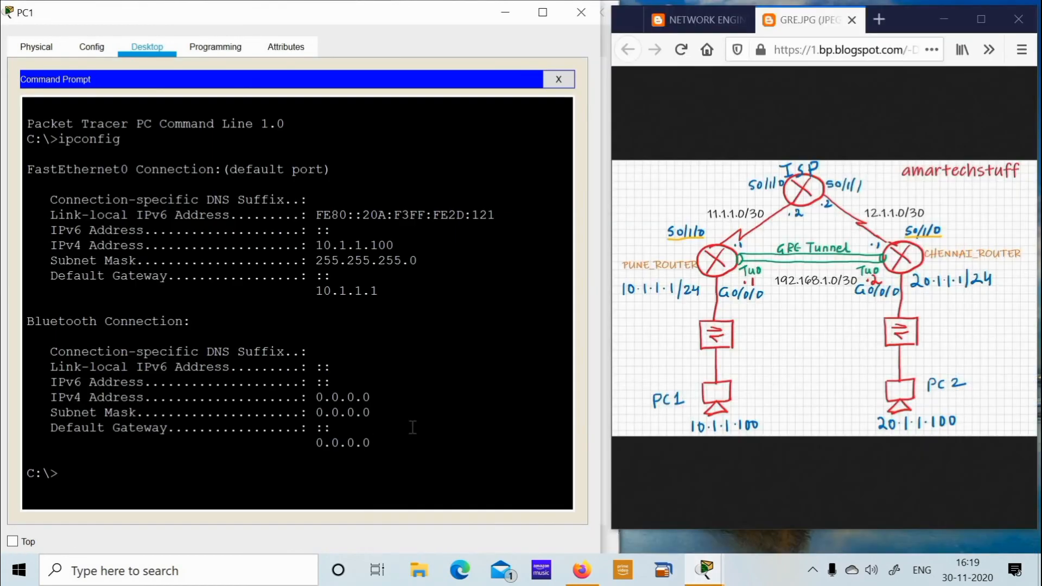
key(Return)
key(Return)
key(Return)
text(ping 10)
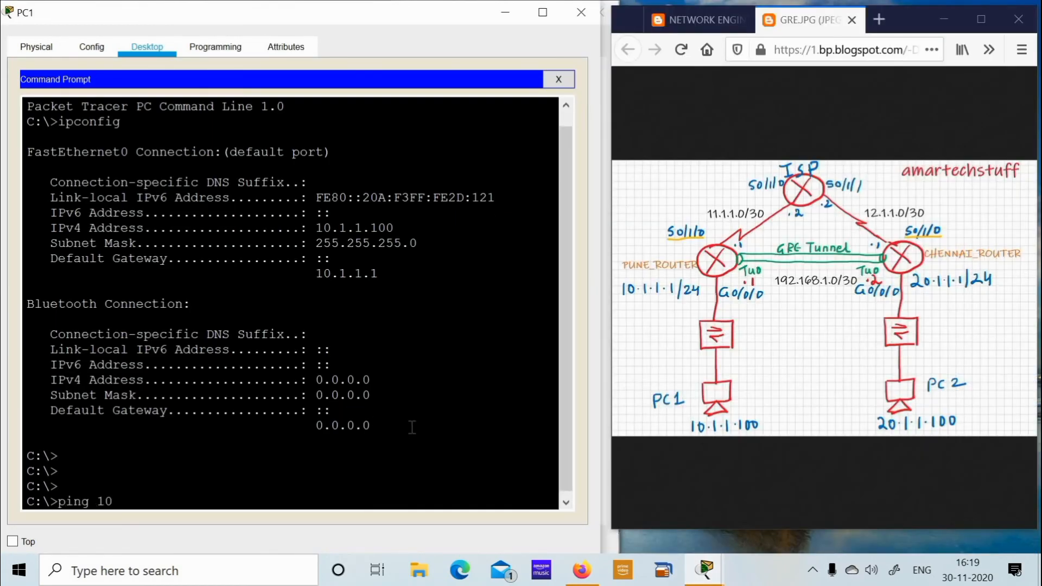
key(BackSpace)
text(20.1..1.100)
key(Return)
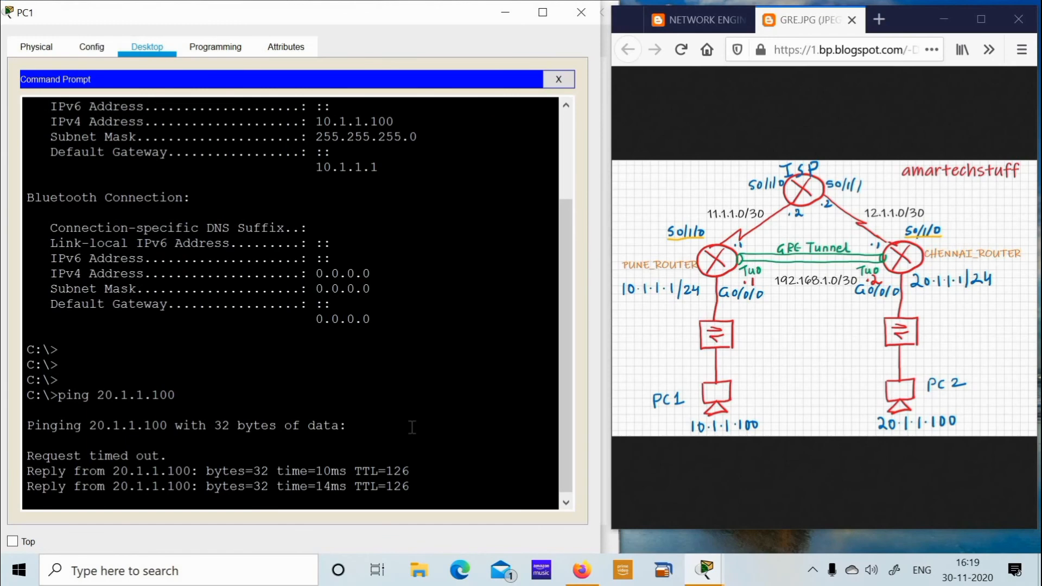
Repeat the ping from PC1 to 20.1.1.100 to recheck for packet loss.
key(Return)
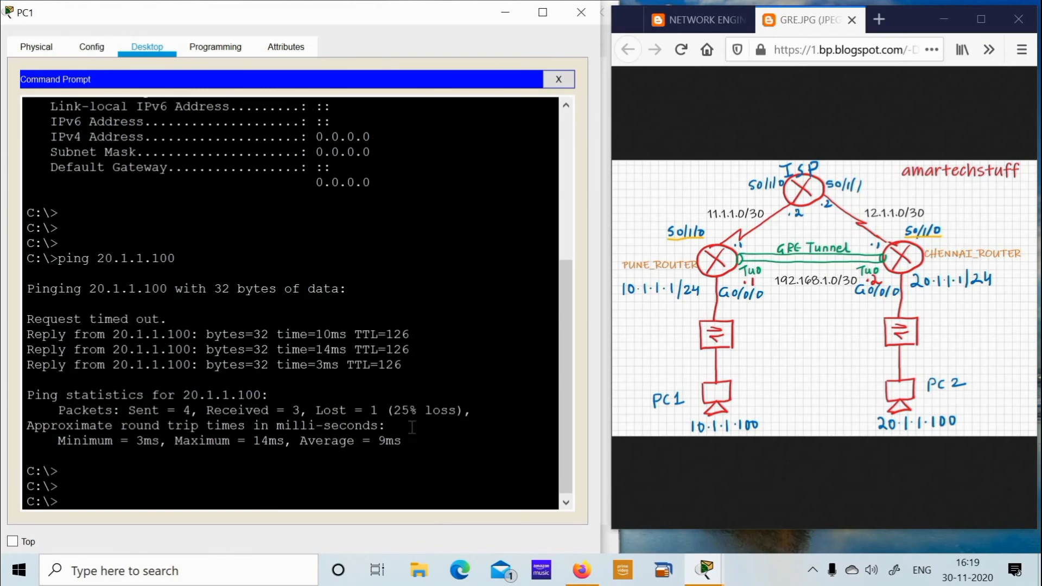
key(Up)
key(Return)
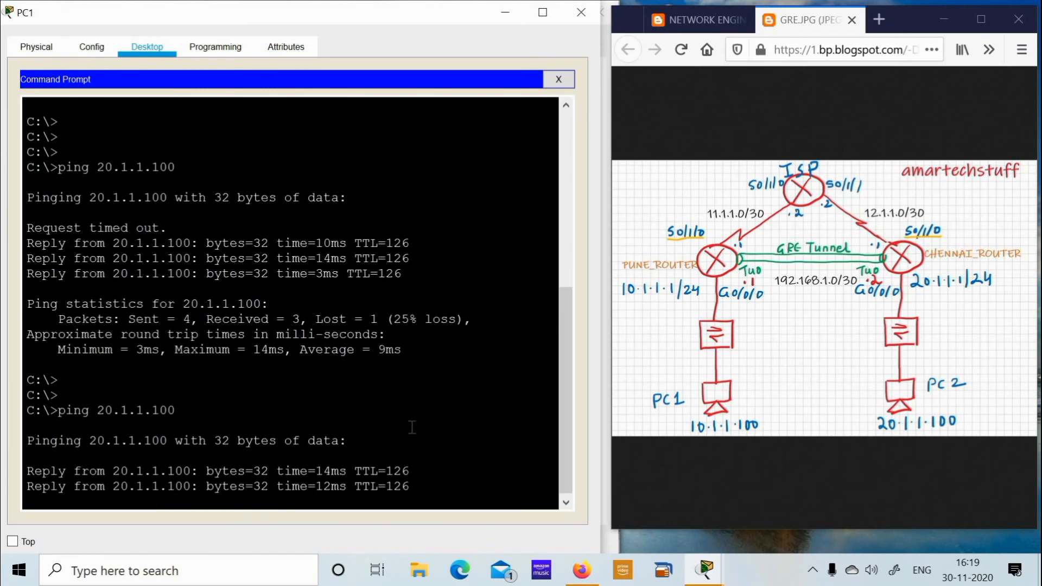
Switch to PC2's command prompt and ping PC1 at 10.1.1.100.
click(705, 571)
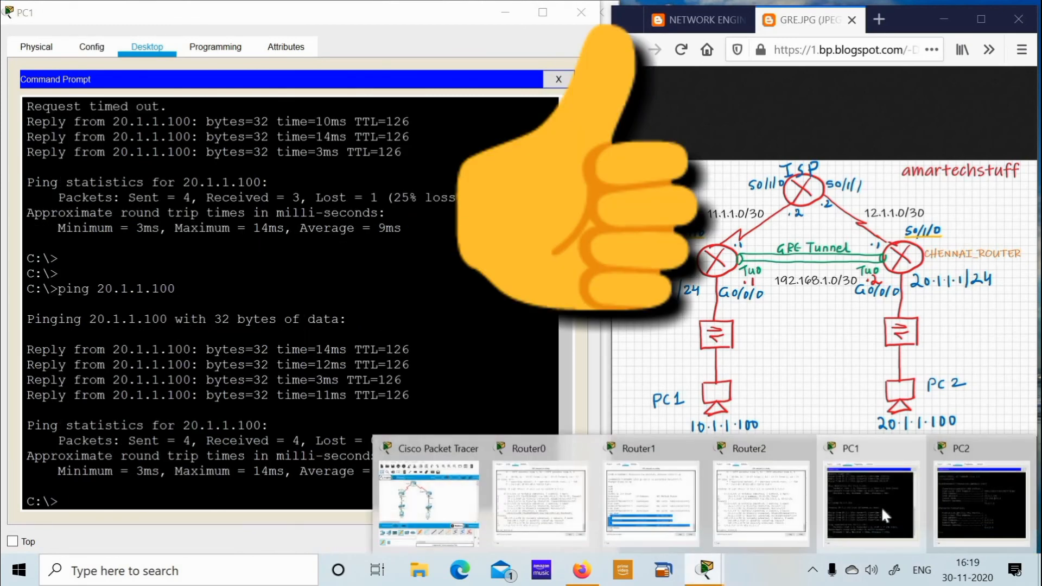
click(969, 505)
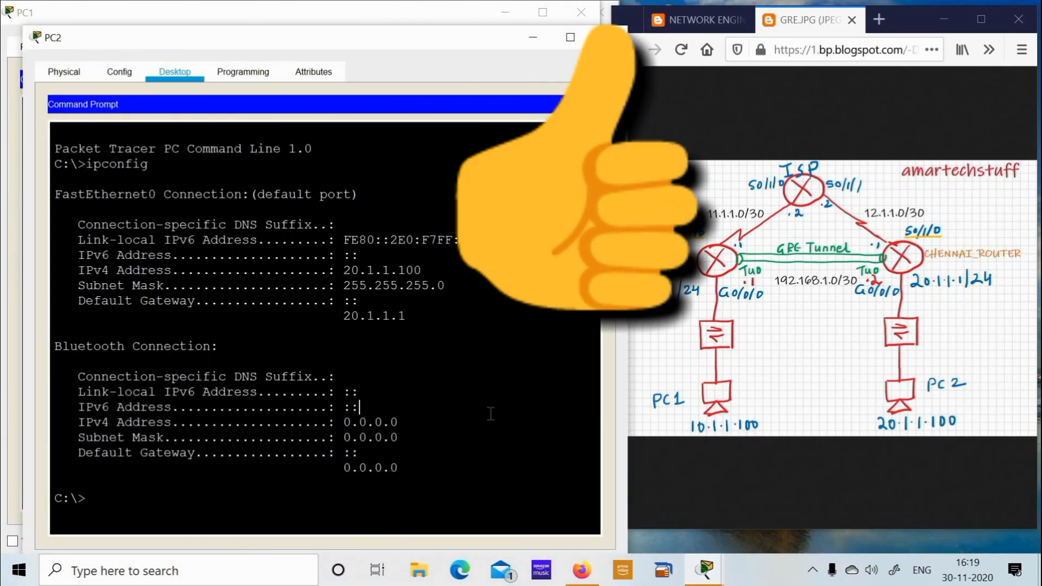
text(ping 10.1.1.100)
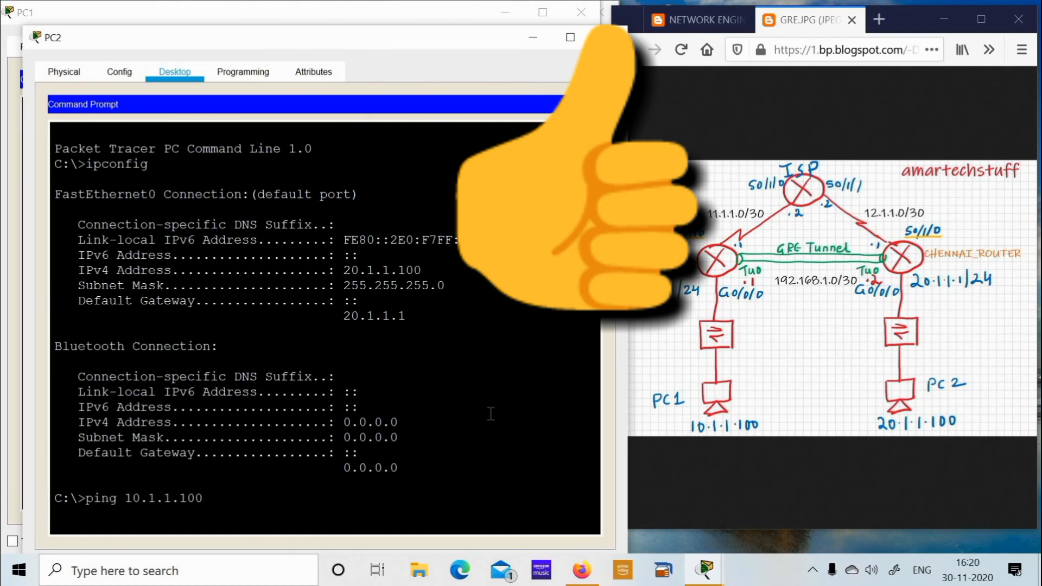
key(Return)
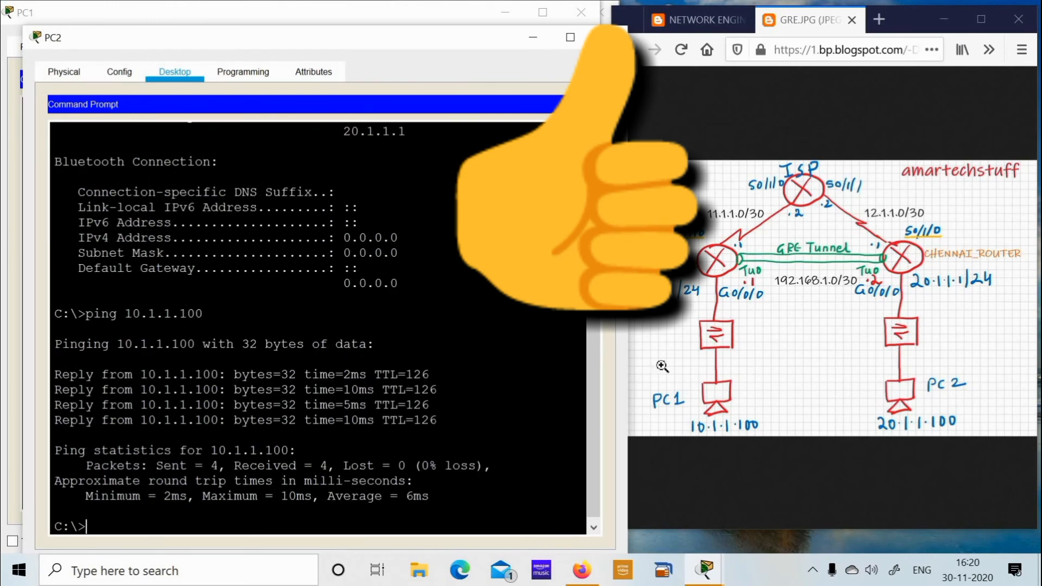
Return to PC1, trace the route with "tracert 20.1.1.100", and compare the hops with the topology diagram.
click(532, 39)
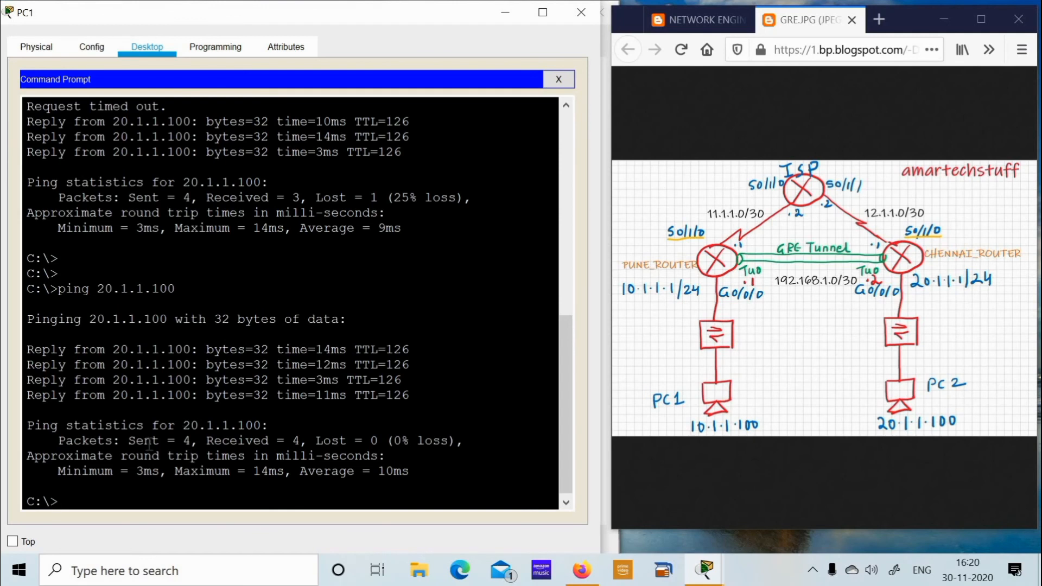
text(tracert 20.1.1.100)
key(Return)
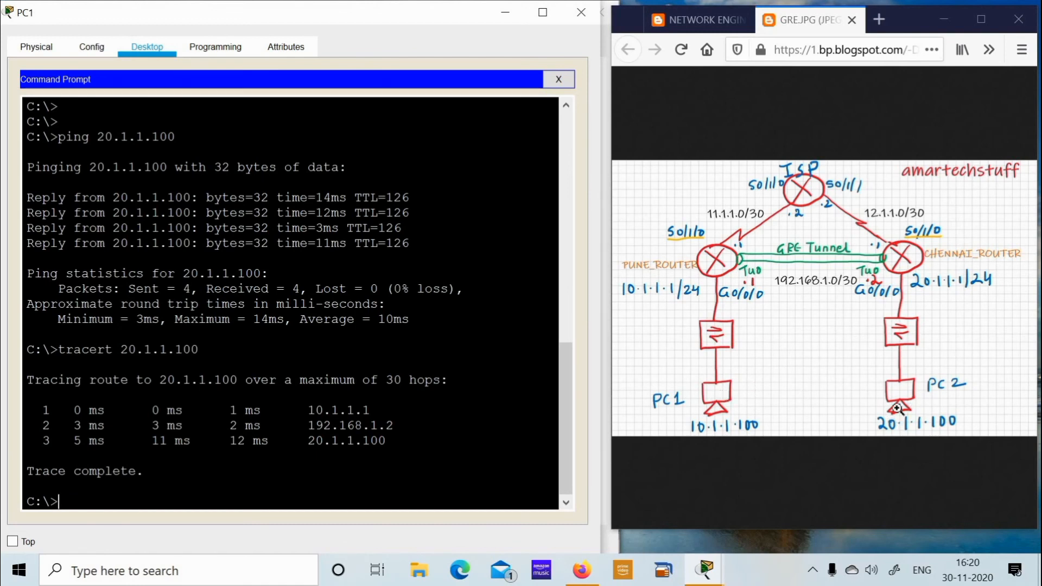
drag(292, 425, 406, 426)
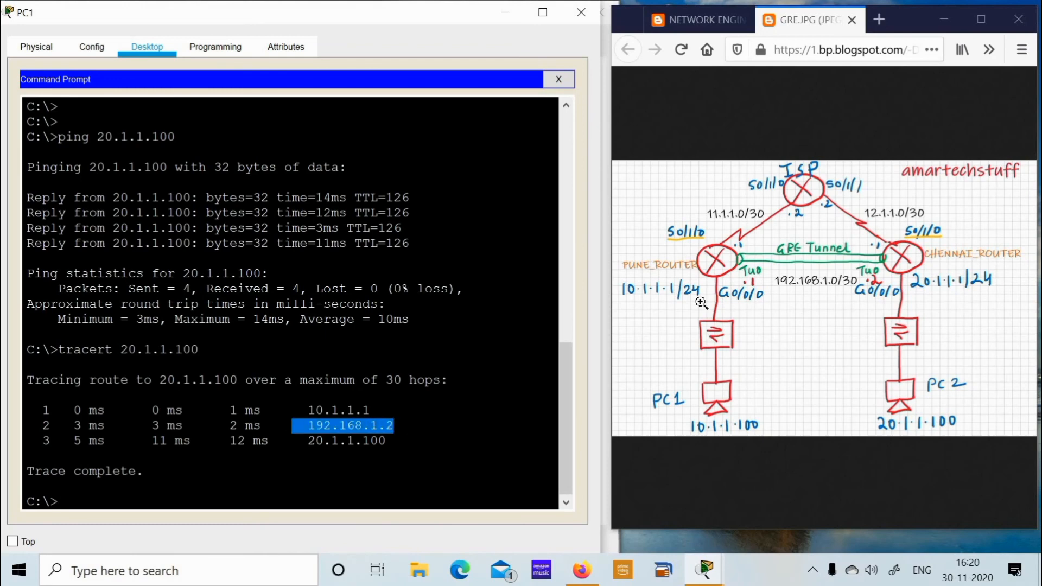
click(811, 386)
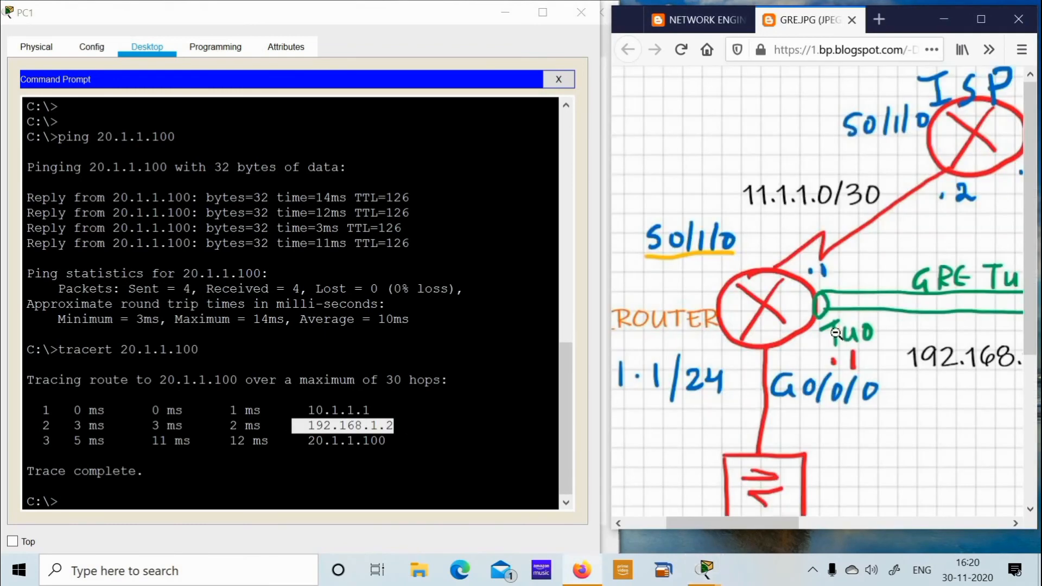
click(976, 297)
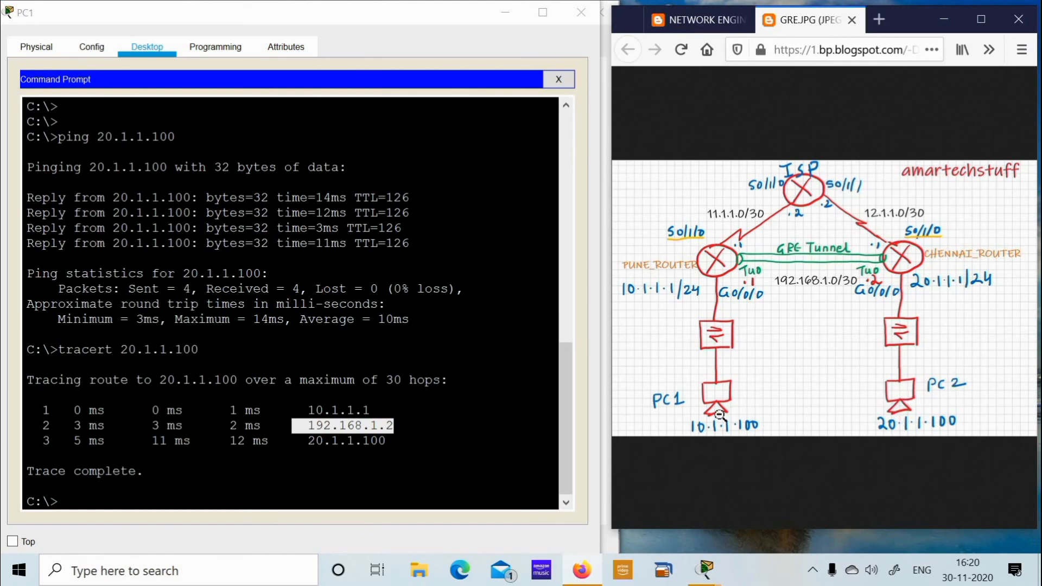
click(745, 422)
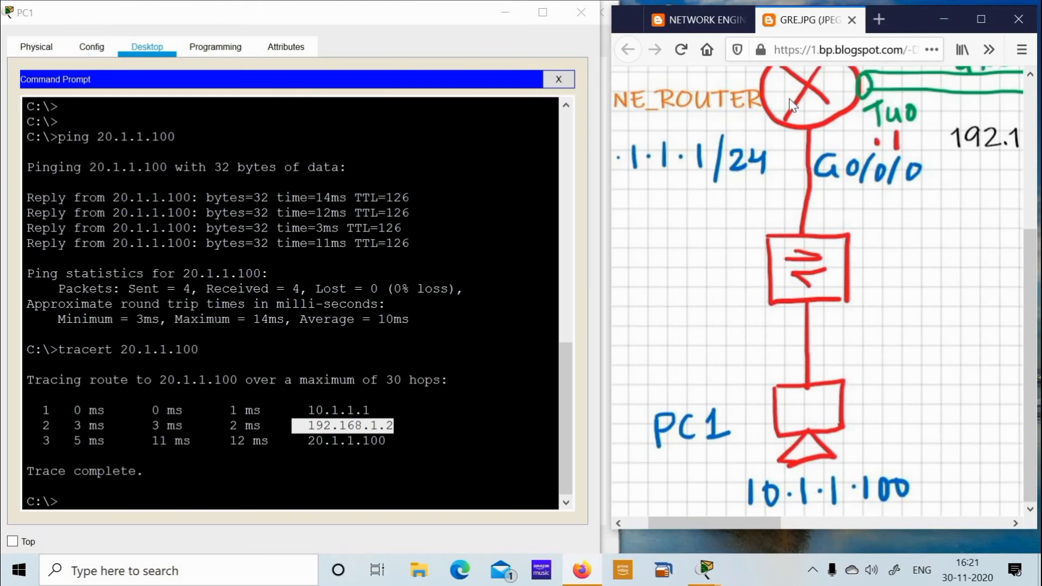
click(805, 259)
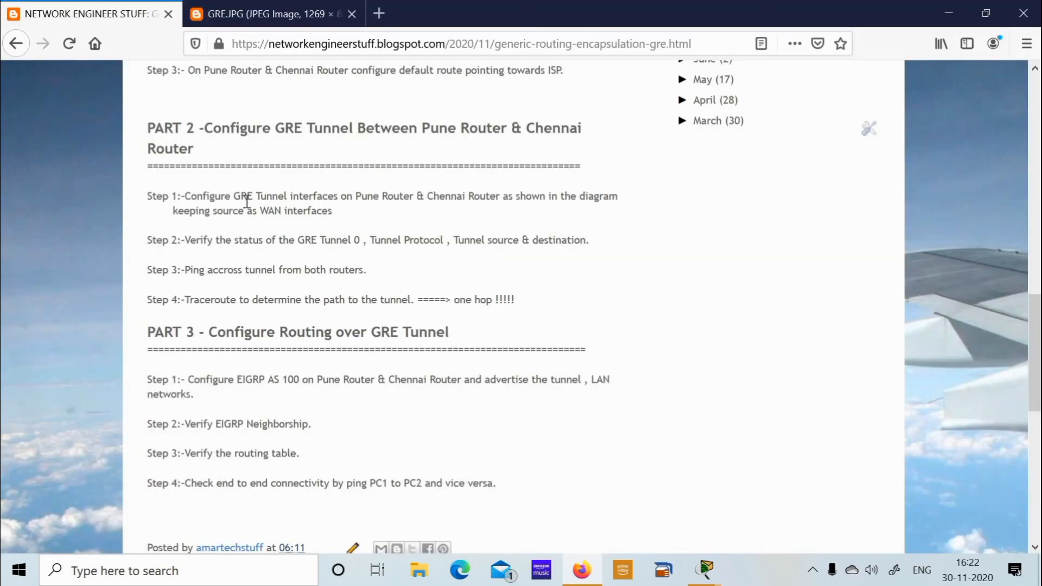
Review the blog's GRE tunnel lab post in Firefox, including its topology diagram and the Part 1 and Part 2 steps.
scroll(261, 233, up, 3)
scroll(261, 234, up, 10)
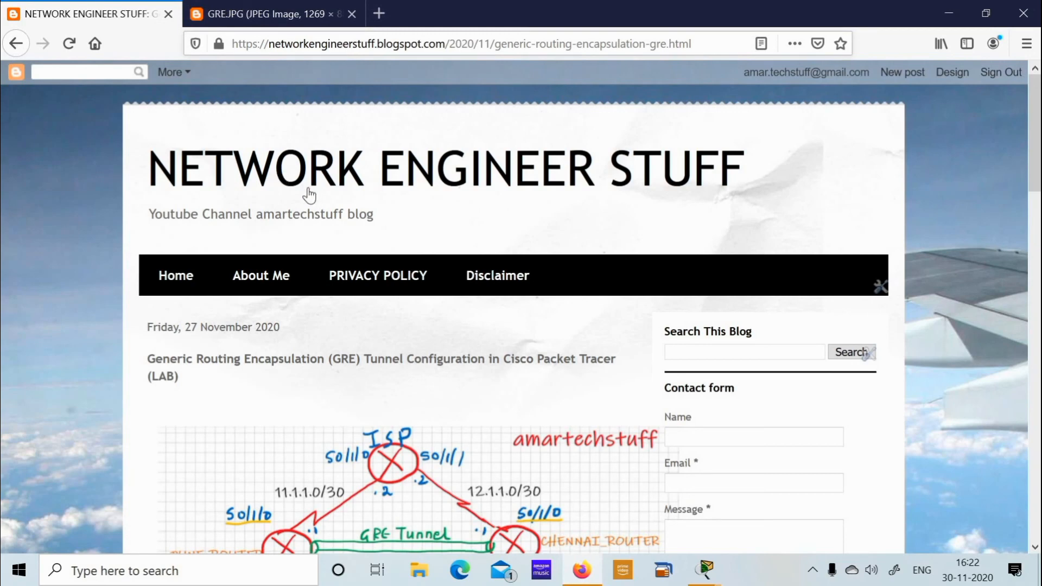
scroll(309, 197, down, 8)
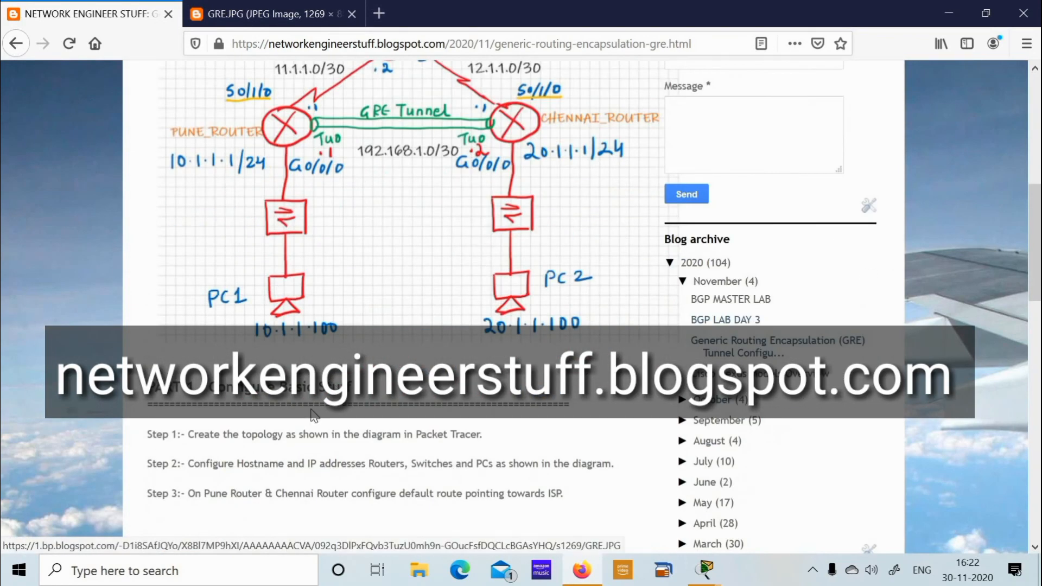
scroll(312, 410, down, 3)
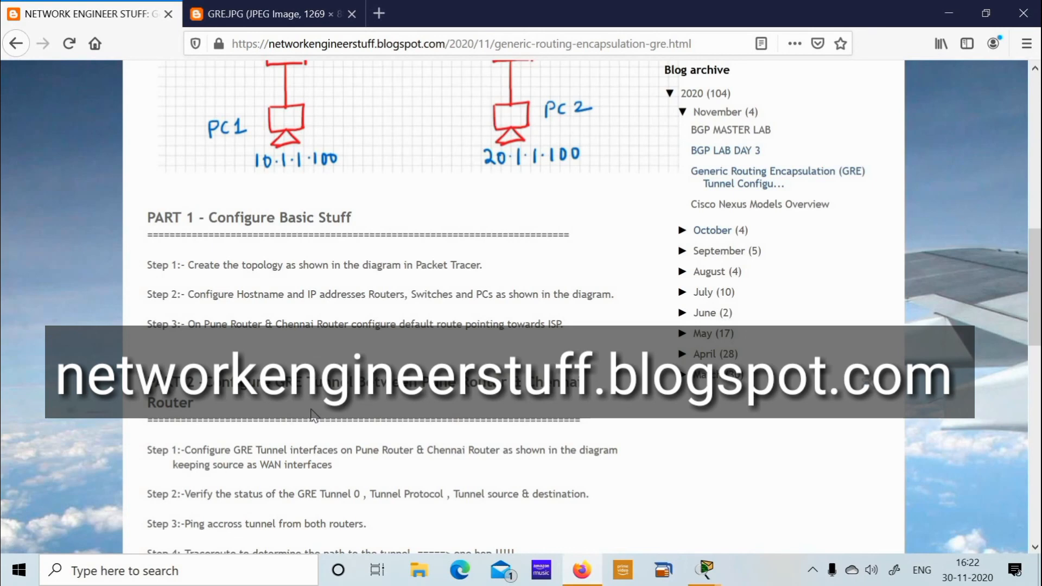
scroll(312, 415, up, 3)
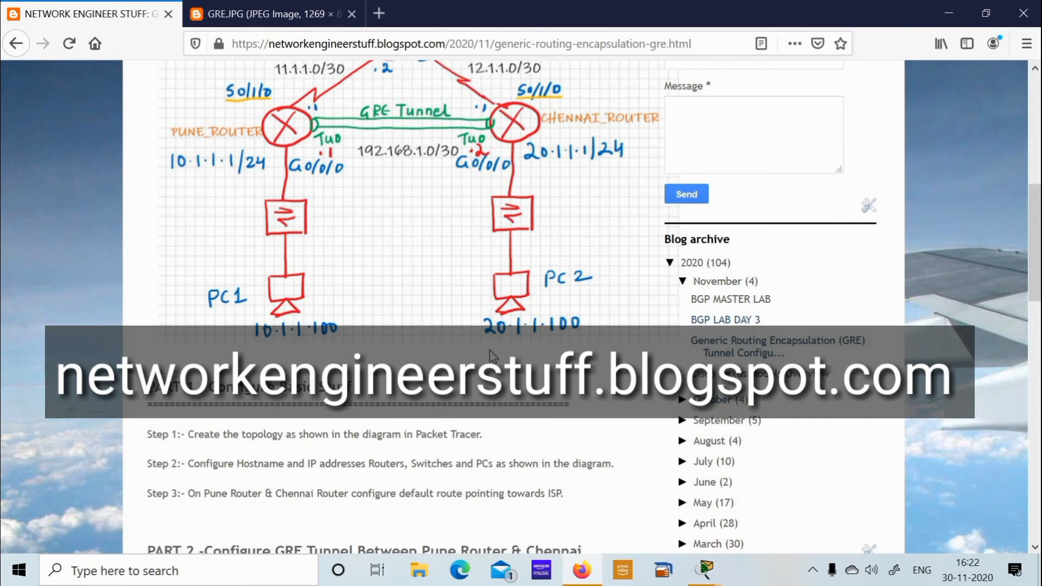
scroll(491, 355, up, 6)
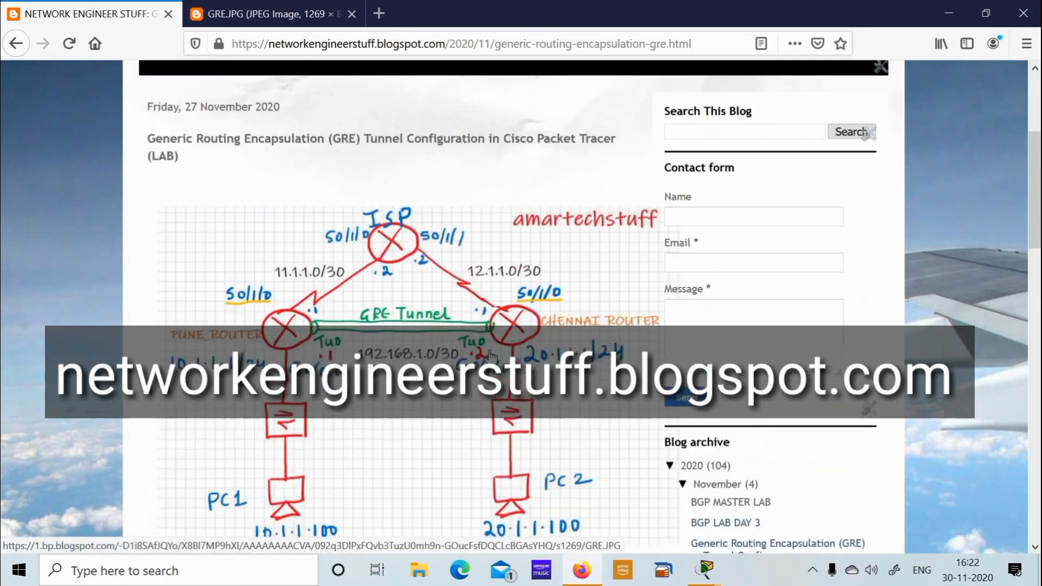